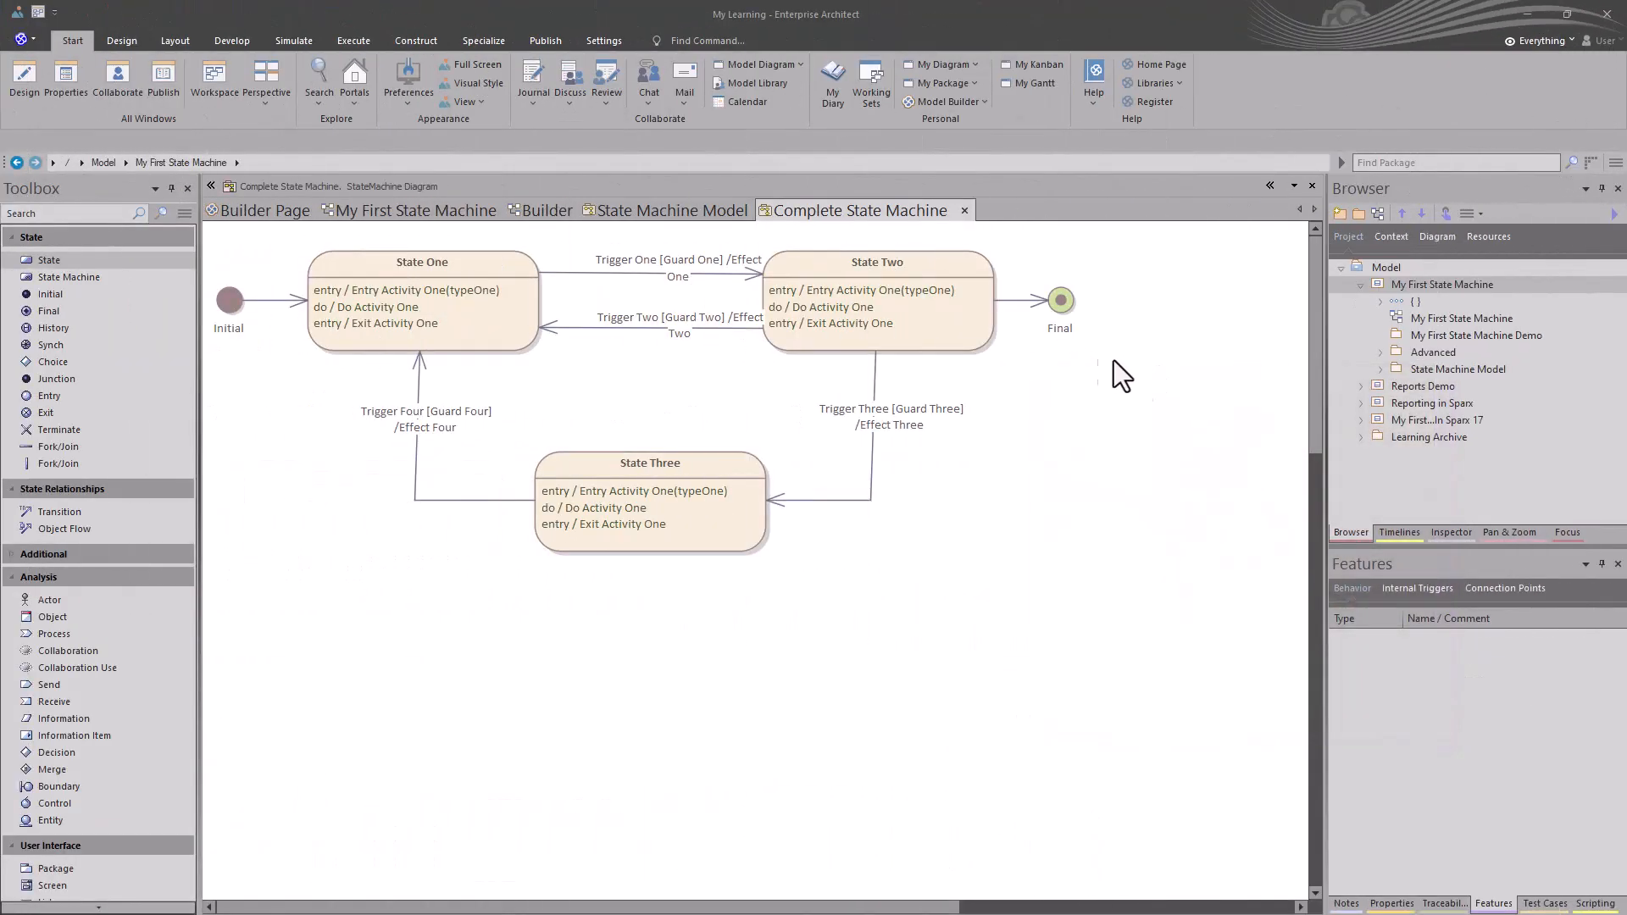
Step: Open Model Builder for the My First State Machine package and select the 'state machine' search text
{"action": "left_click", "coordinate": [1136, 400]}
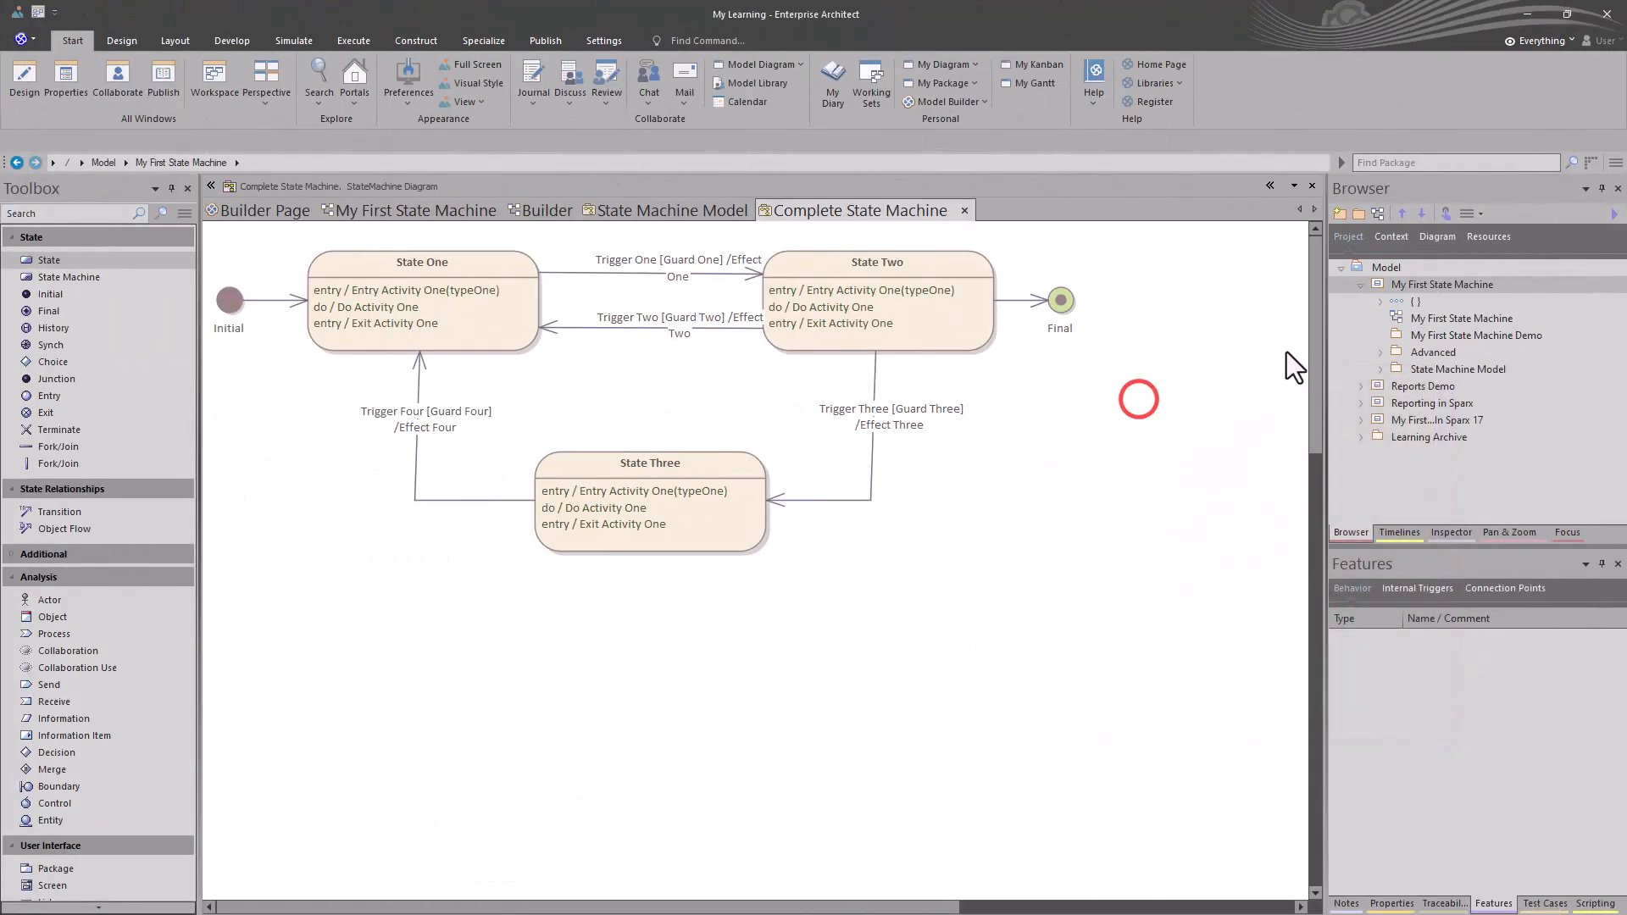
{"action": "left_click", "coordinate": [1384, 279]}
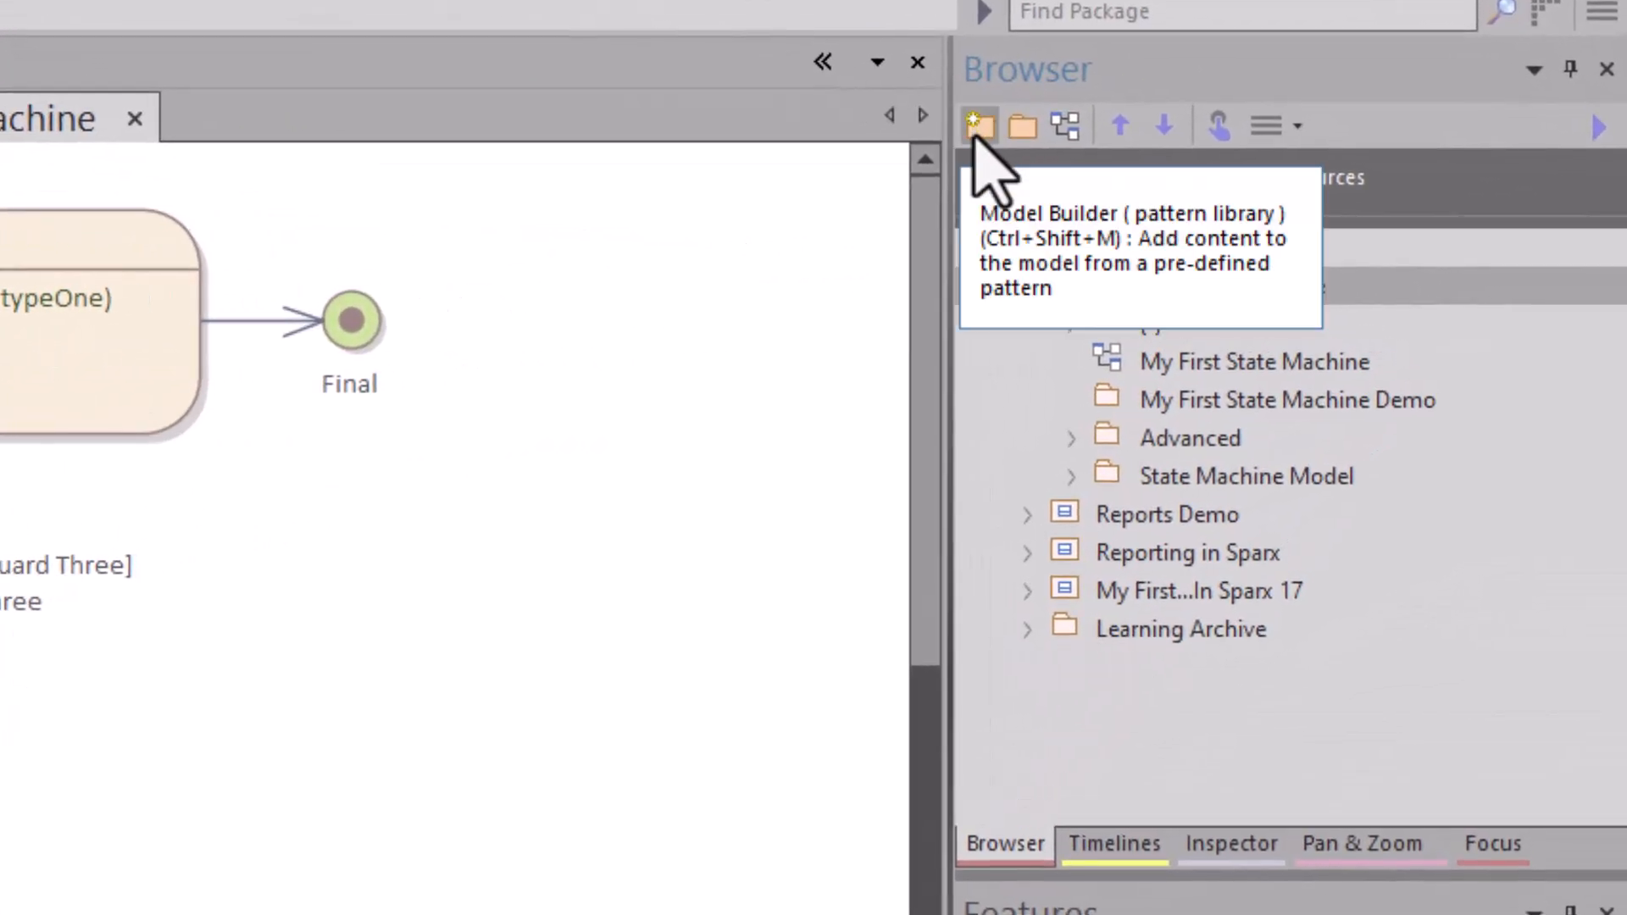
{"action": "left_click", "coordinate": [979, 127]}
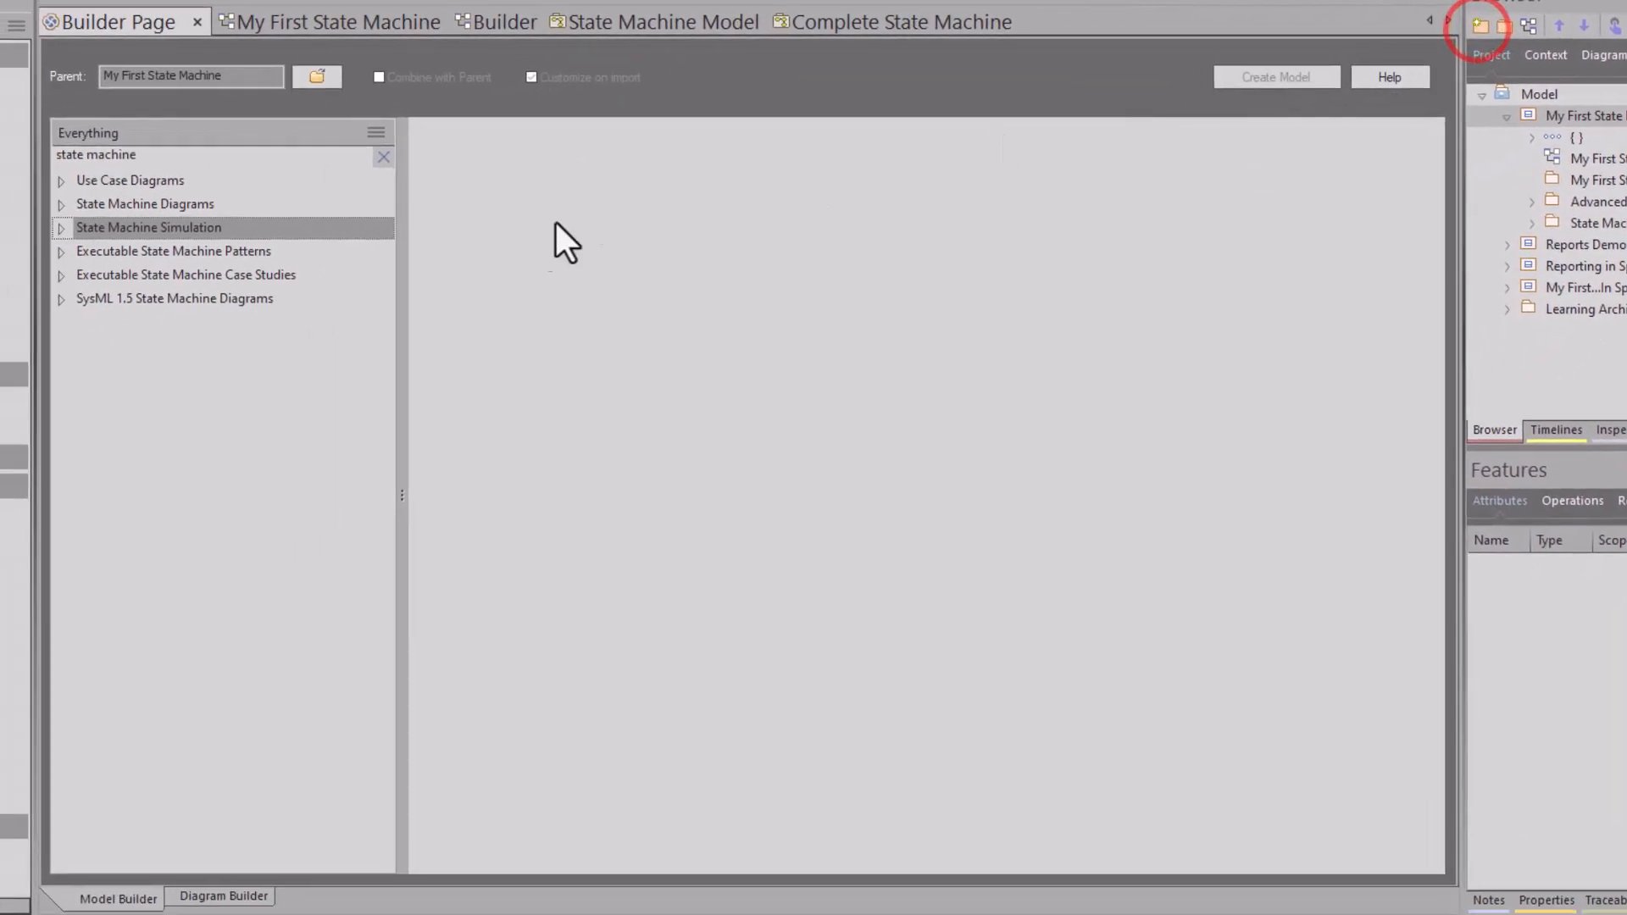
{"action": "left_click", "coordinate": [166, 155]}
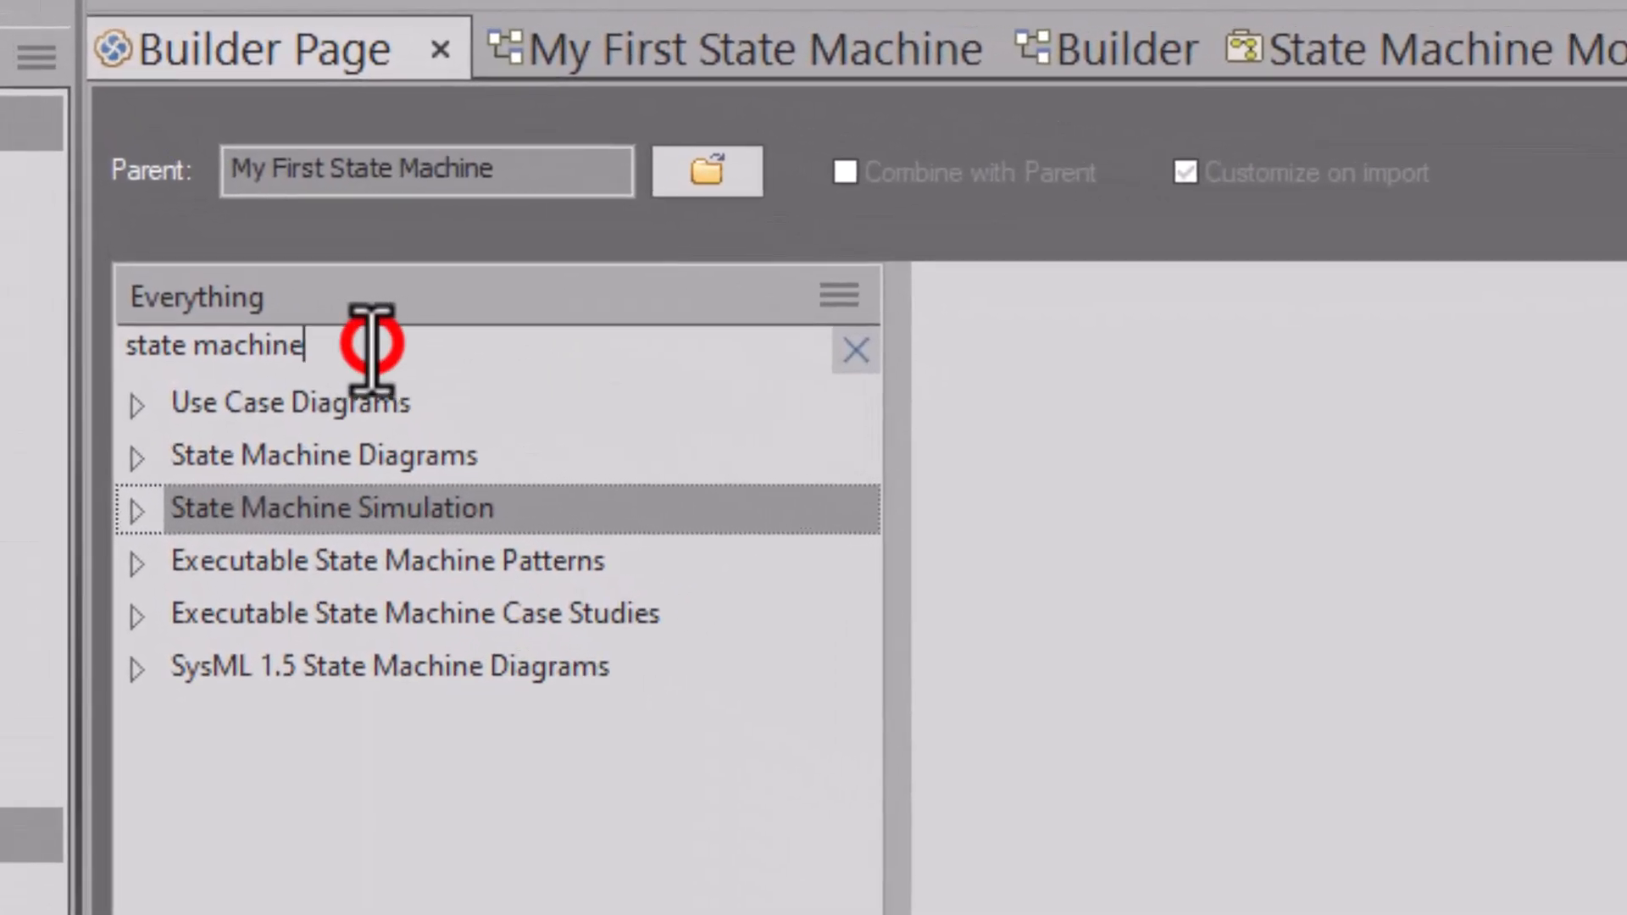
{"action": "left_click_drag", "start_coordinate": [371, 345], "coordinate": [102, 352]}
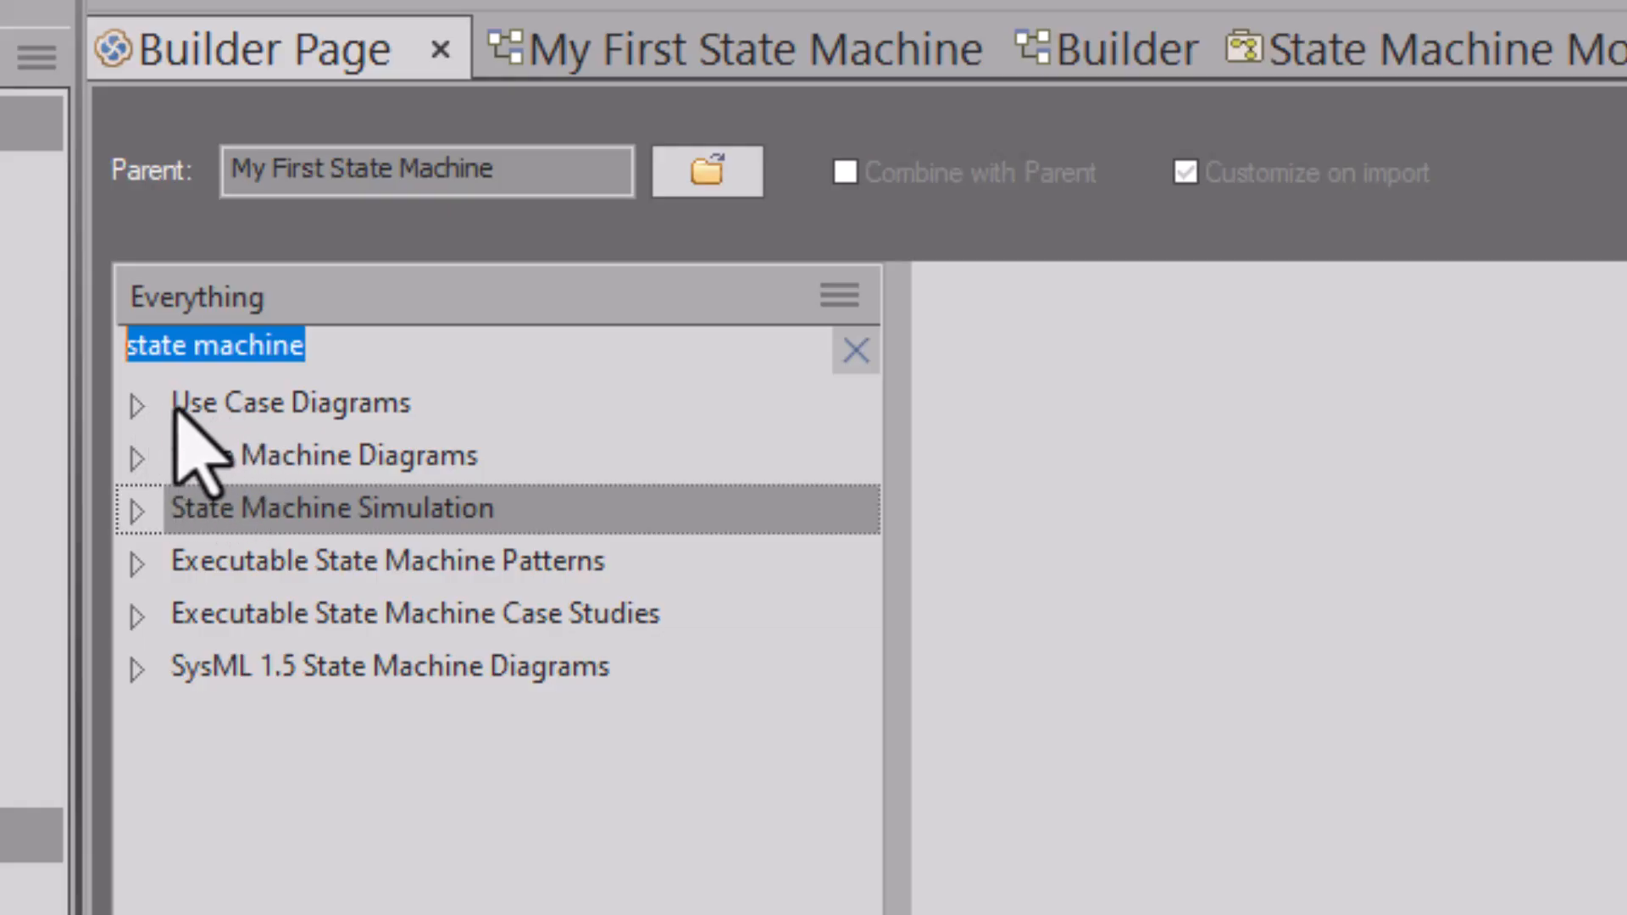
Step: Preview the Use Case Model with State Machine Diagram pattern, then the Starter State Machine pattern
{"action": "left_click", "coordinate": [135, 405]}
{"action": "left_click", "coordinate": [230, 455]}
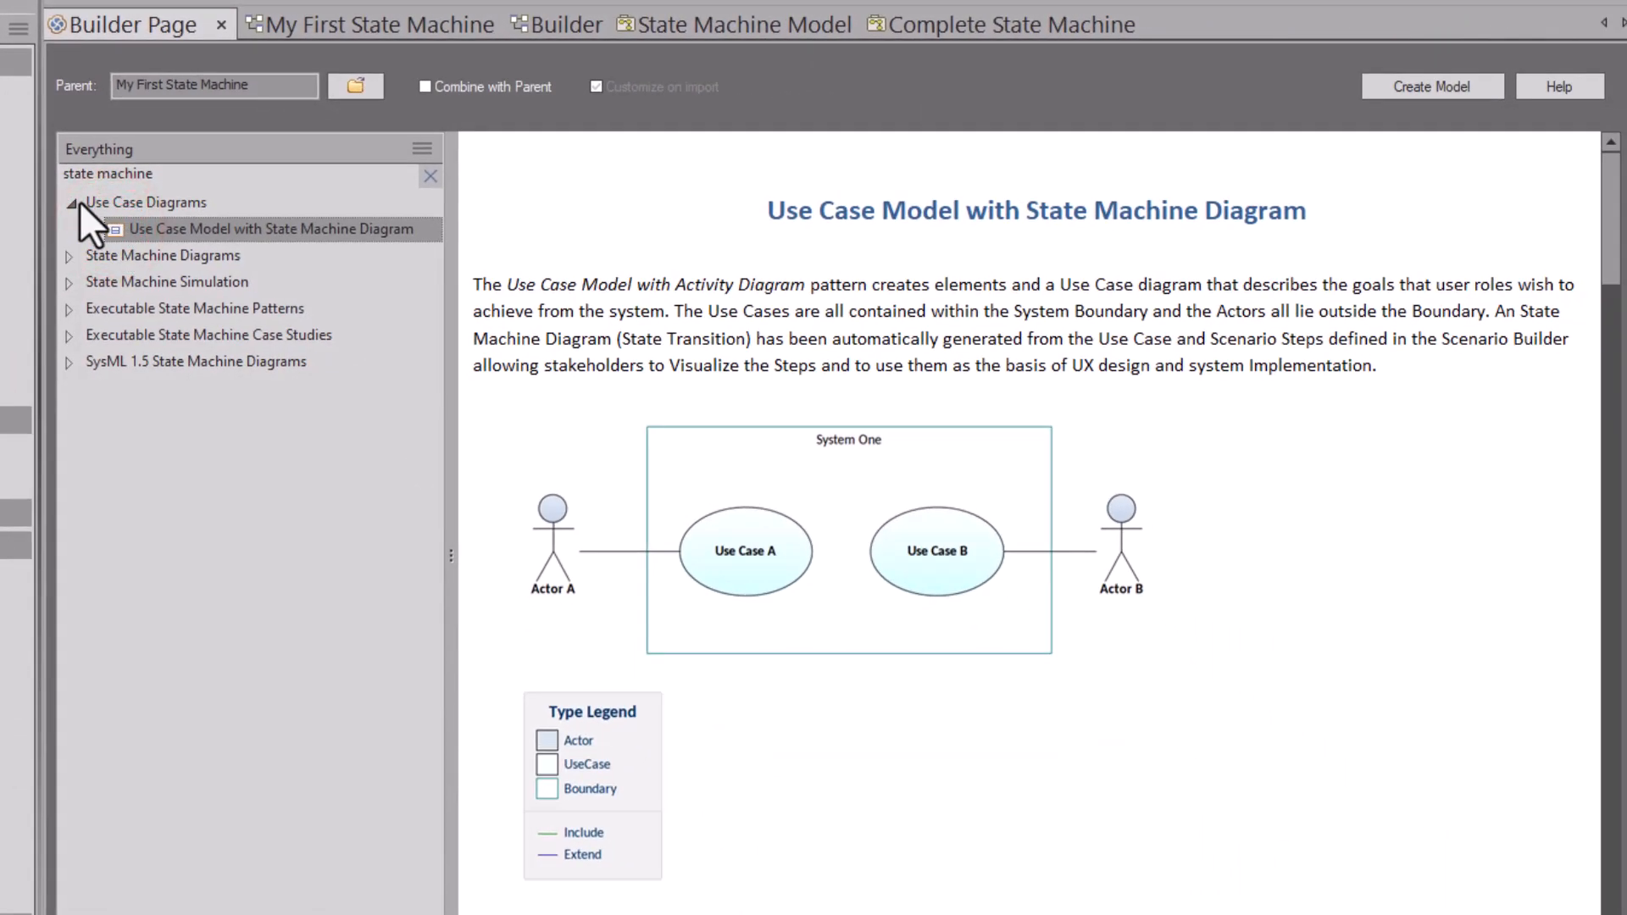
{"action": "left_click", "coordinate": [71, 204]}
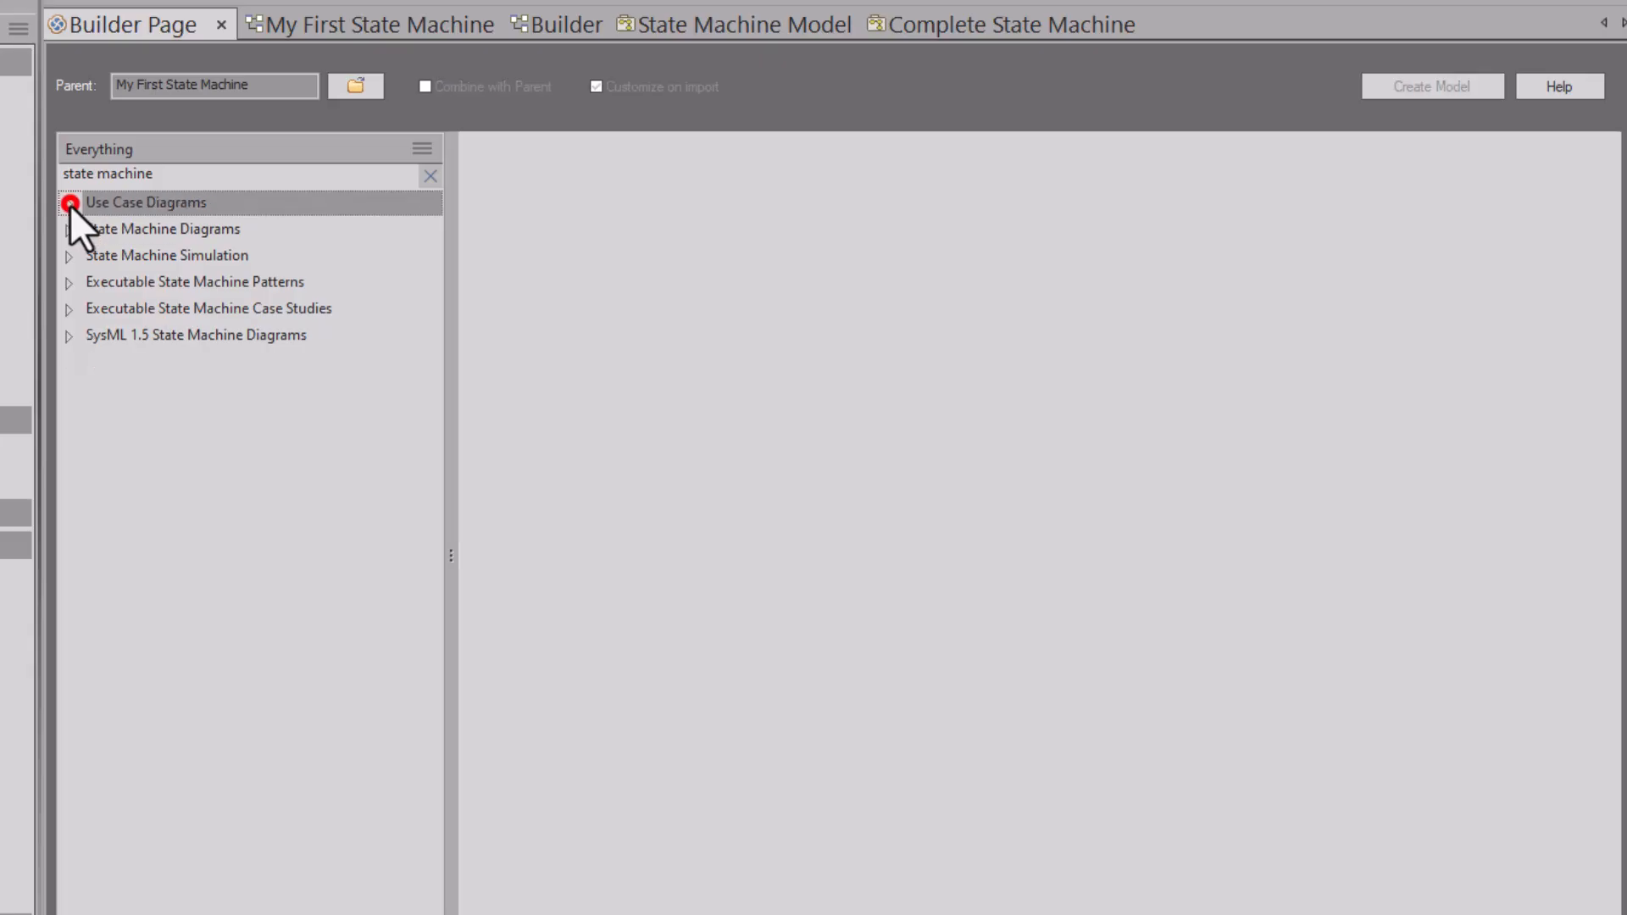
{"action": "left_click", "coordinate": [61, 229]}
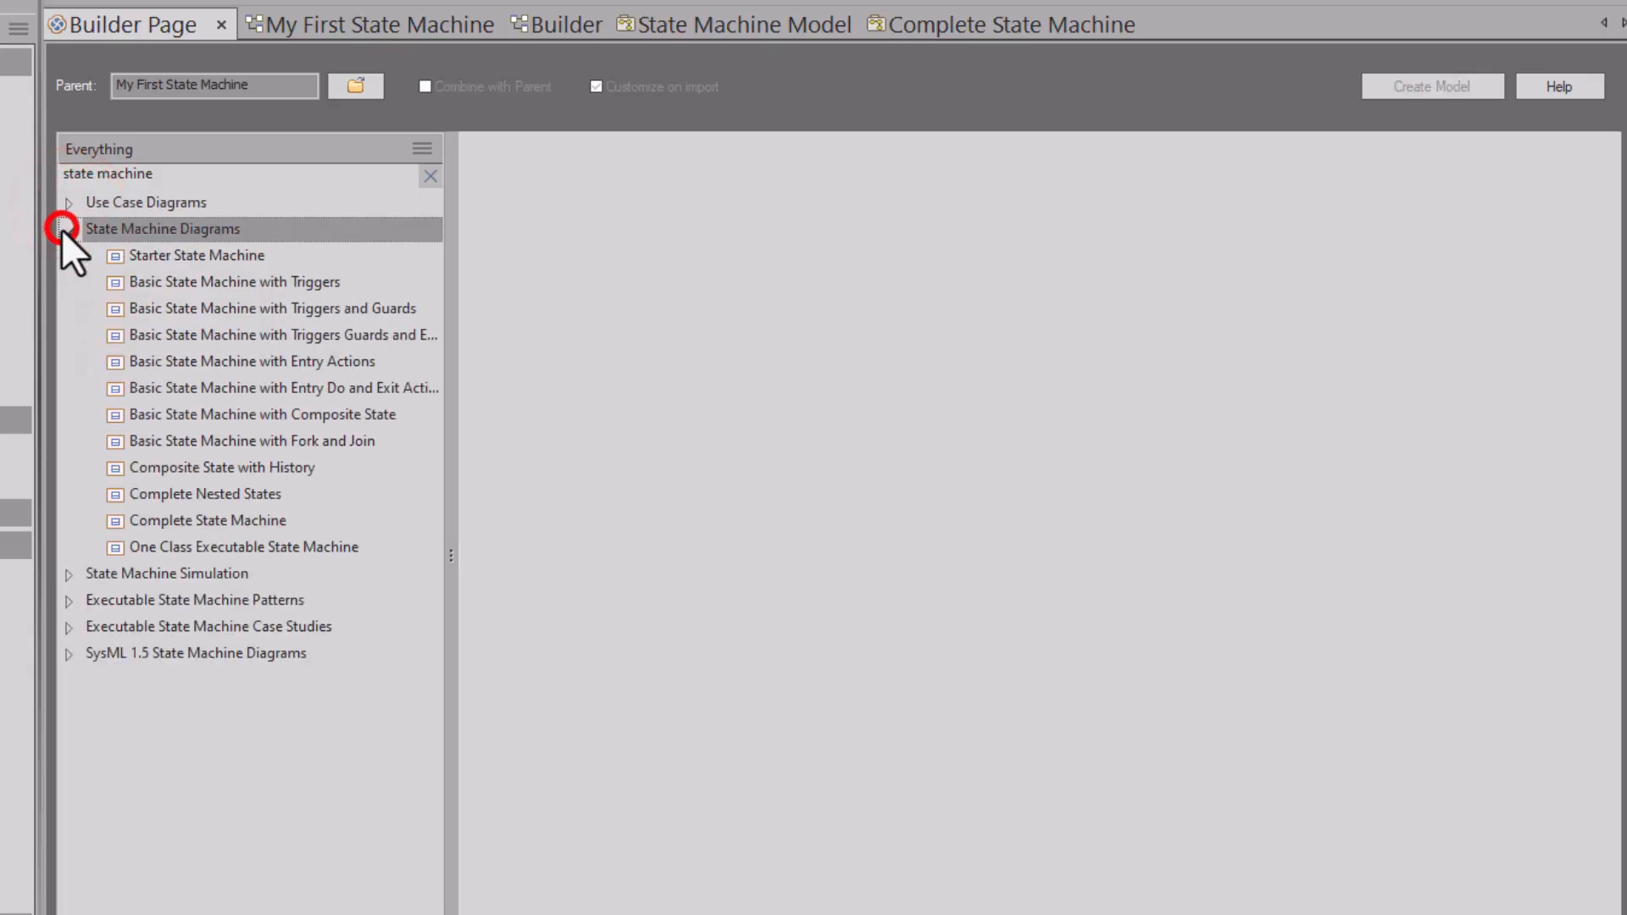
{"action": "left_click", "coordinate": [123, 253]}
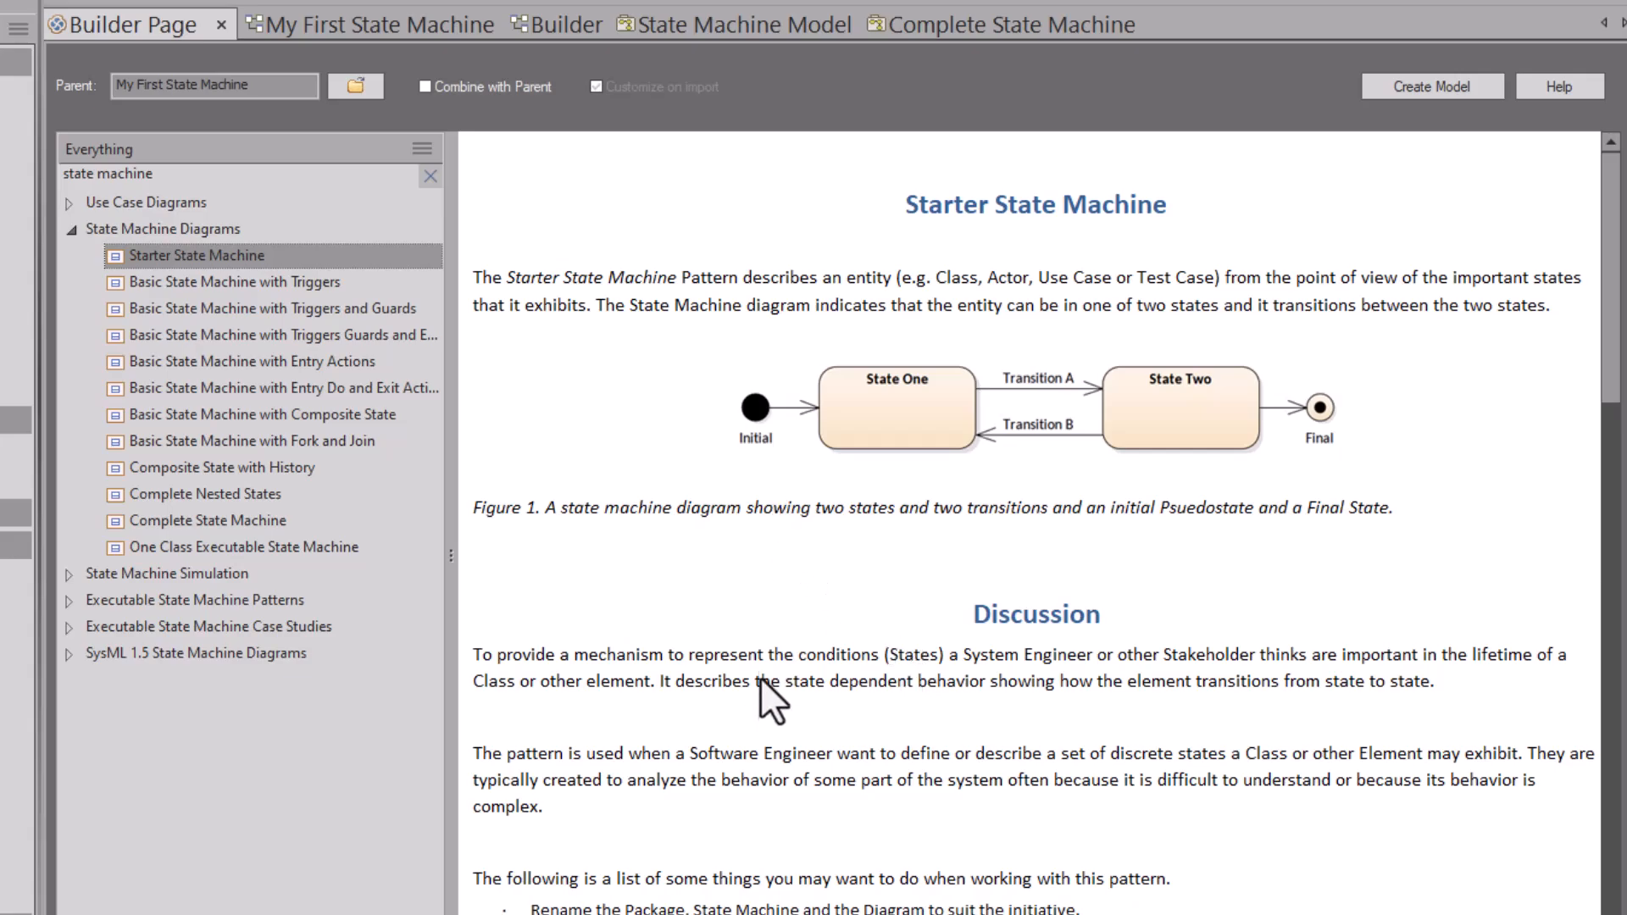
Step: Preview the Complete State Machine pattern and select the State Machine Simulation category
{"action": "scroll", "coordinate": [760, 693], "scroll_direction": "down", "scroll_amount": 3}
{"action": "scroll", "coordinate": [759, 693], "scroll_direction": "down", "scroll_amount": 2}
{"action": "scroll", "coordinate": [757, 693], "scroll_direction": "up", "scroll_amount": 5}
{"action": "left_click", "coordinate": [190, 525]}
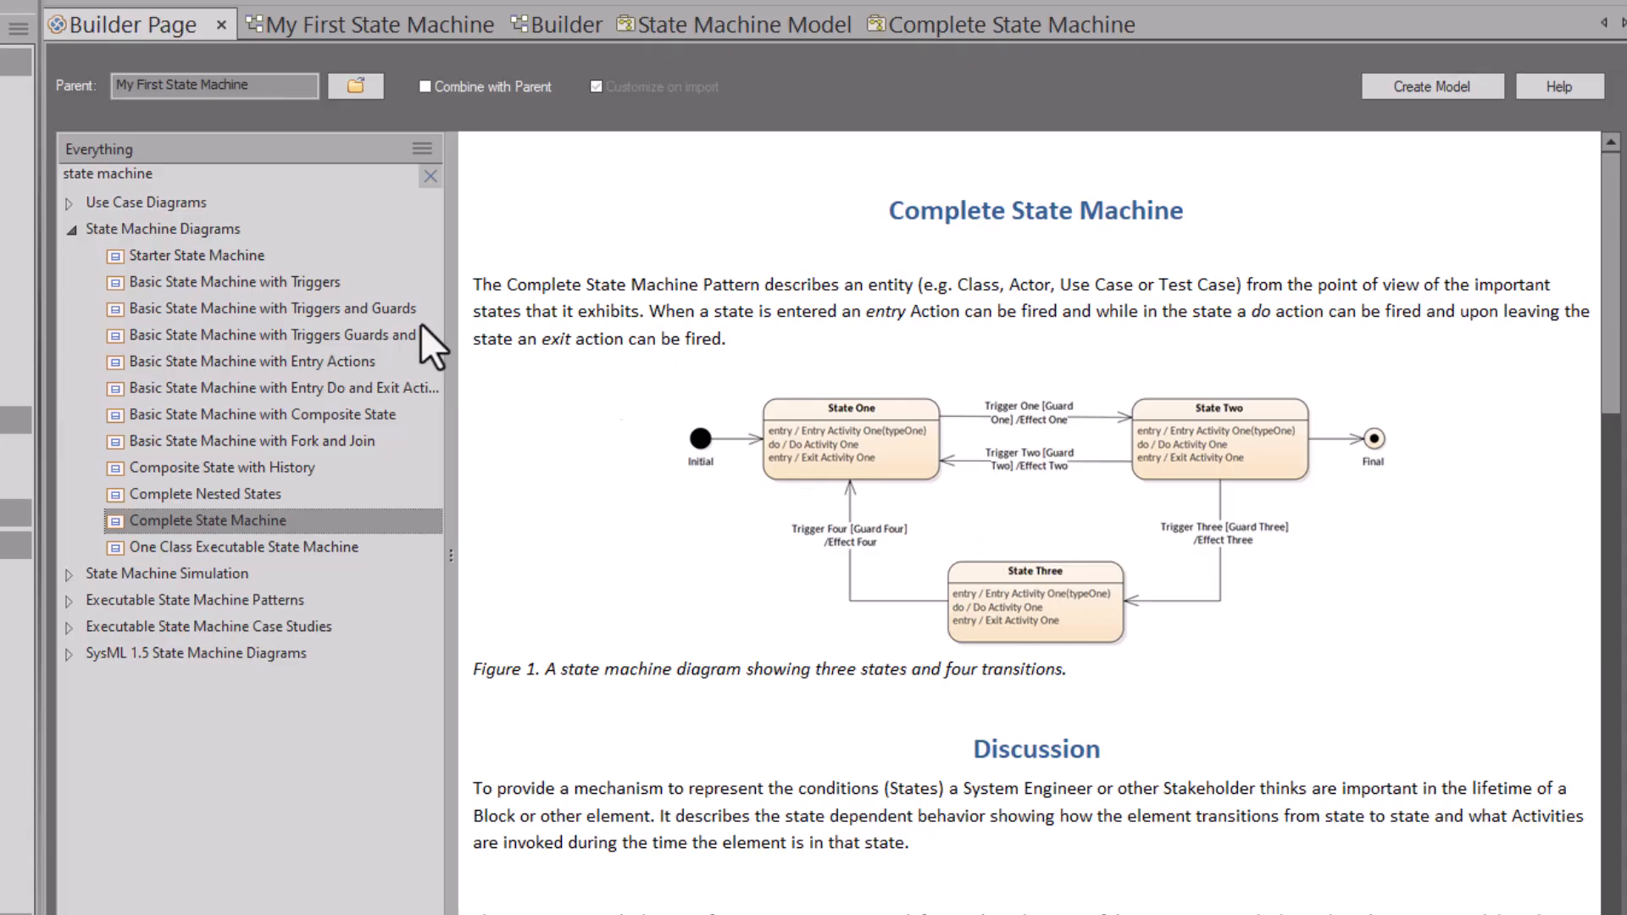
{"action": "left_click", "coordinate": [139, 578]}
Step: Preview the Customer Login, Music Player, Operating States and Traffic Lights examples, ending on Customer Login
{"action": "left_click", "coordinate": [70, 575]}
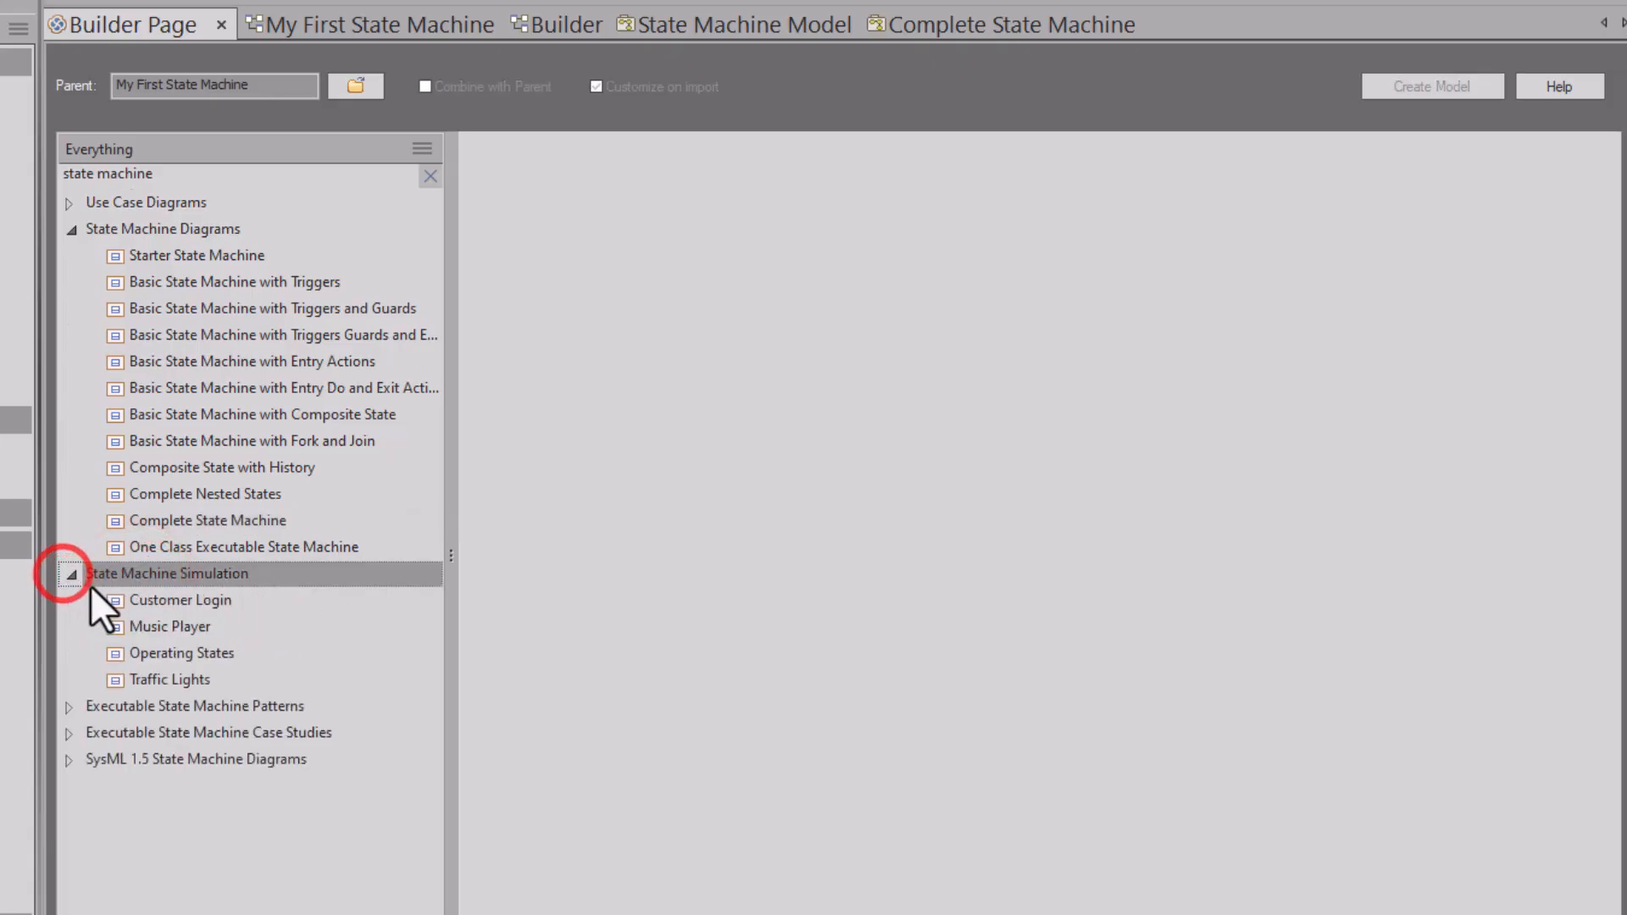
{"action": "left_click", "coordinate": [160, 600]}
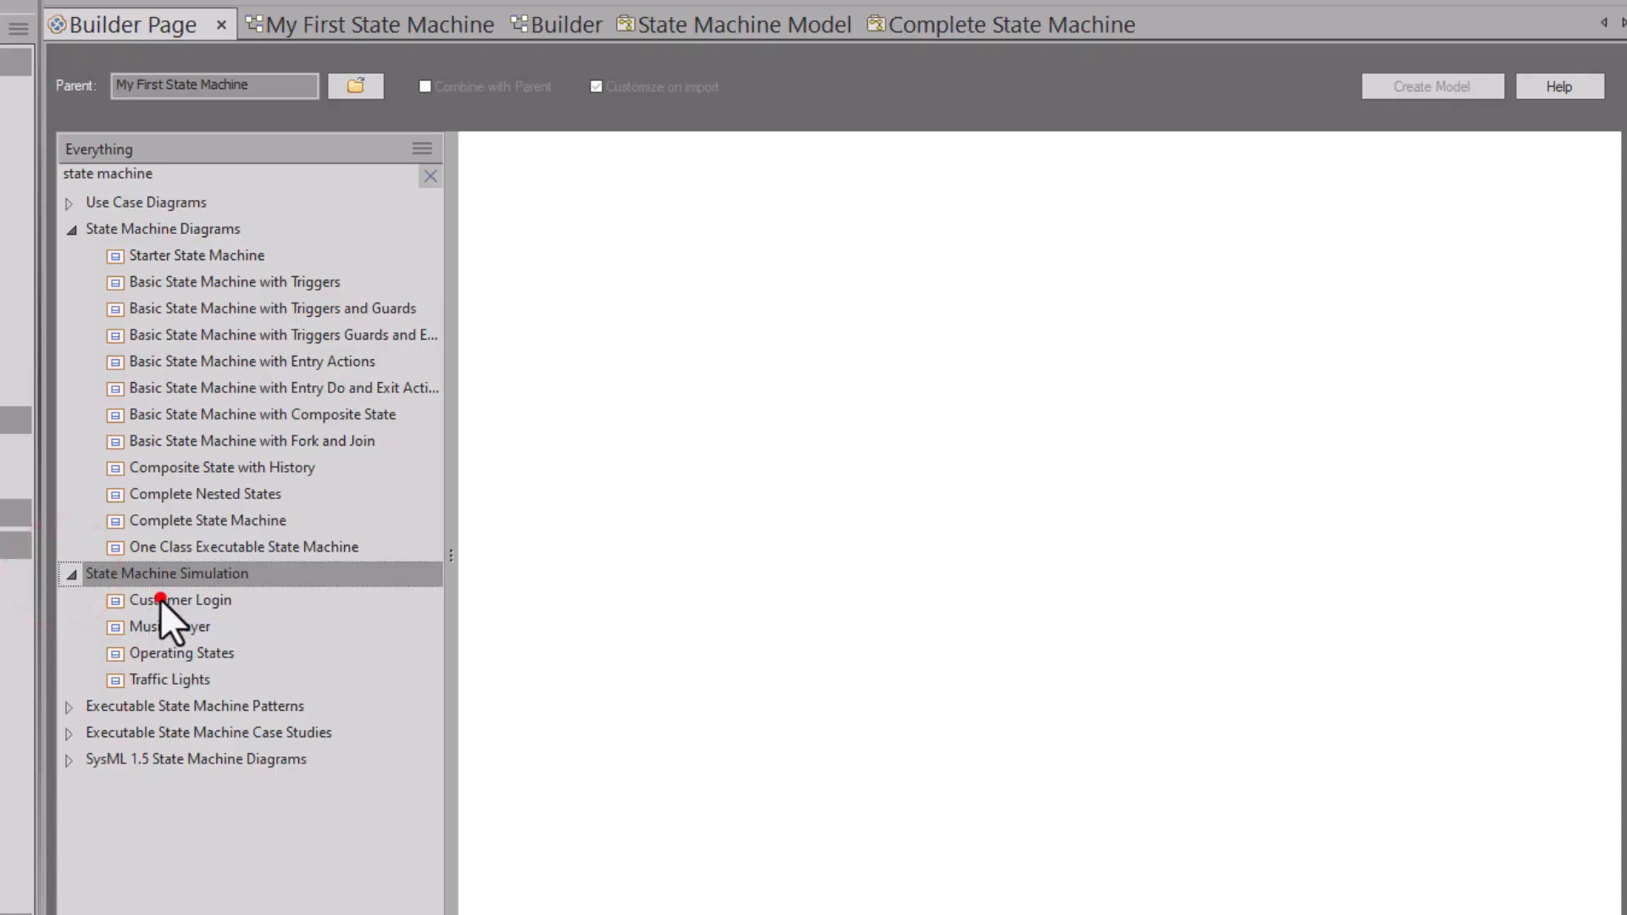
{"action": "left_click", "coordinate": [160, 624]}
{"action": "left_click", "coordinate": [163, 653]}
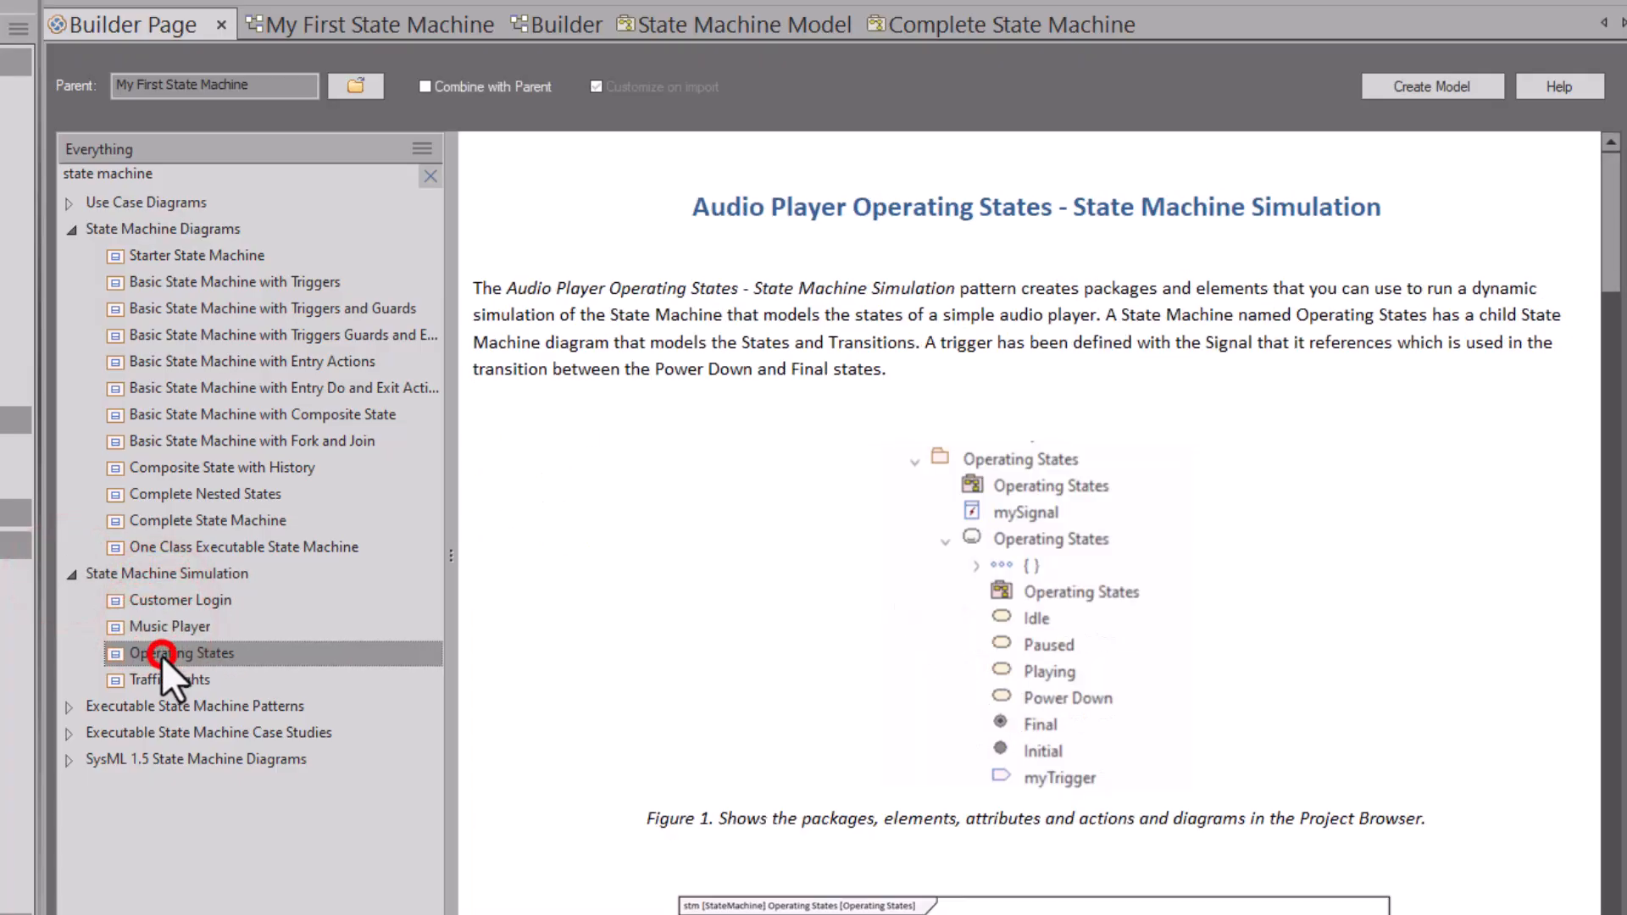
{"action": "left_click", "coordinate": [166, 679]}
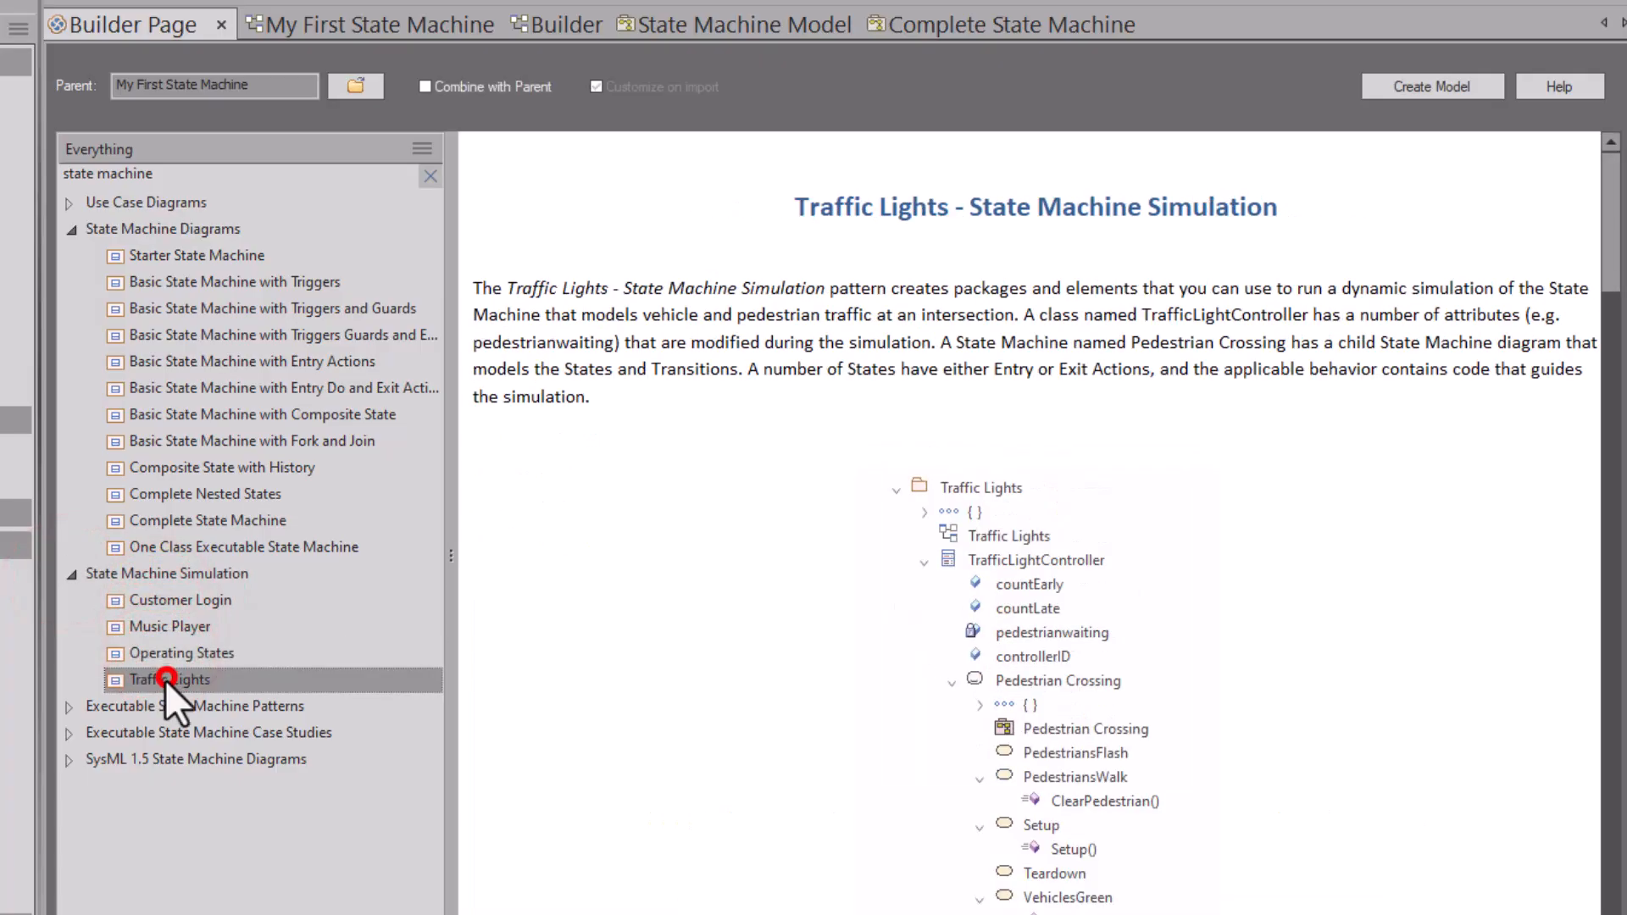
{"action": "left_click", "coordinate": [166, 602]}
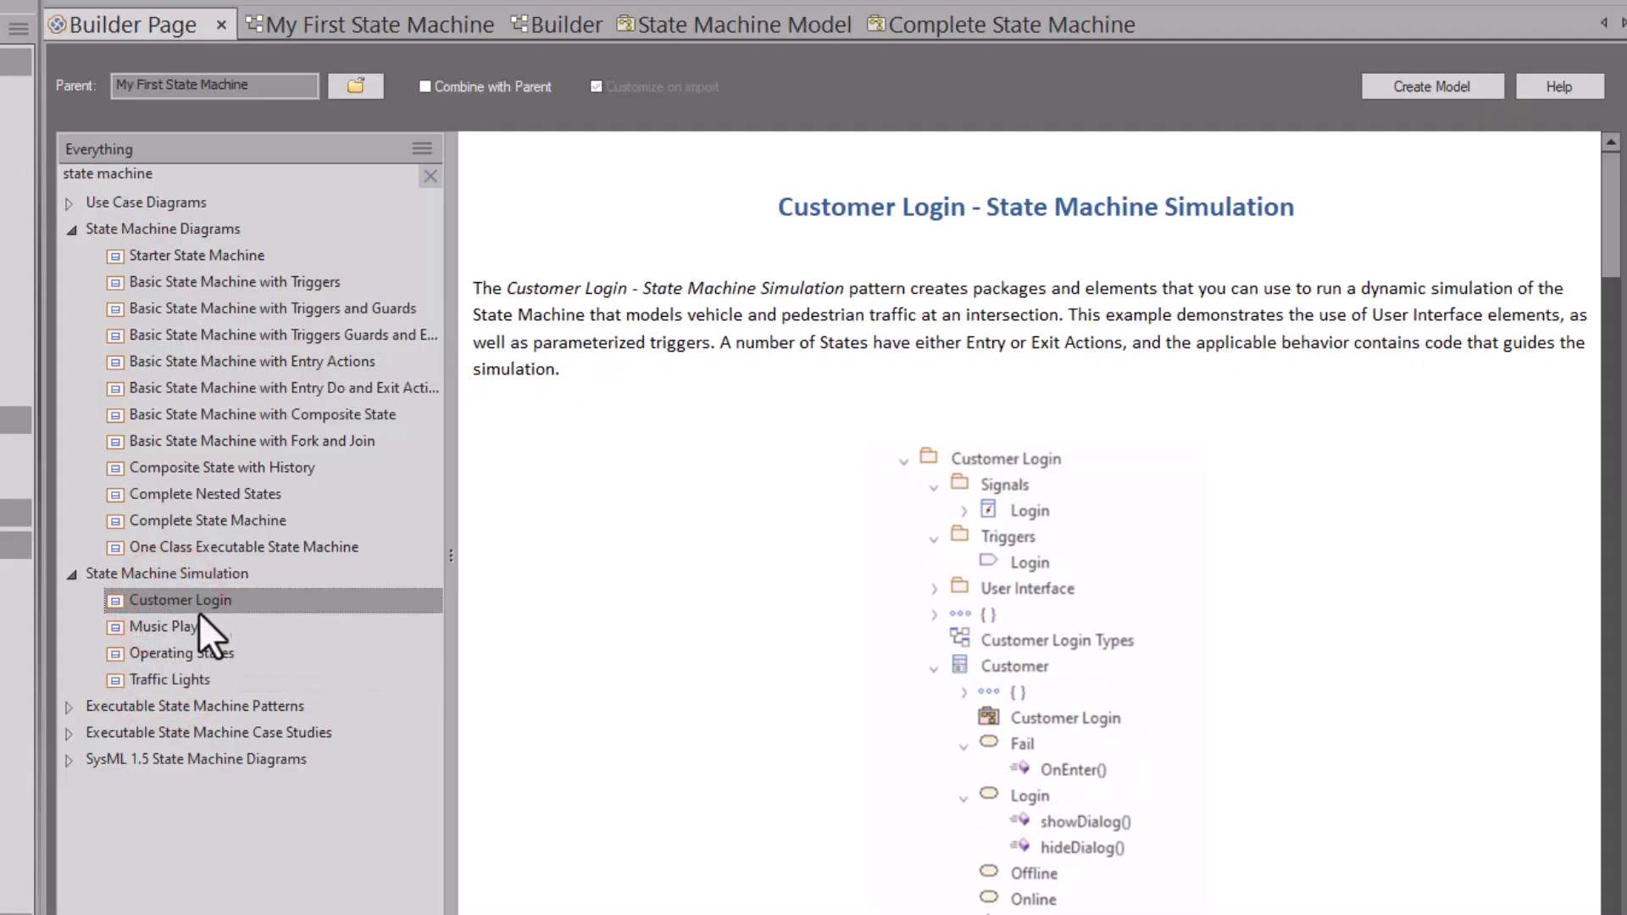
{"action": "scroll", "coordinate": [616, 614], "scroll_direction": "down", "scroll_amount": 10}
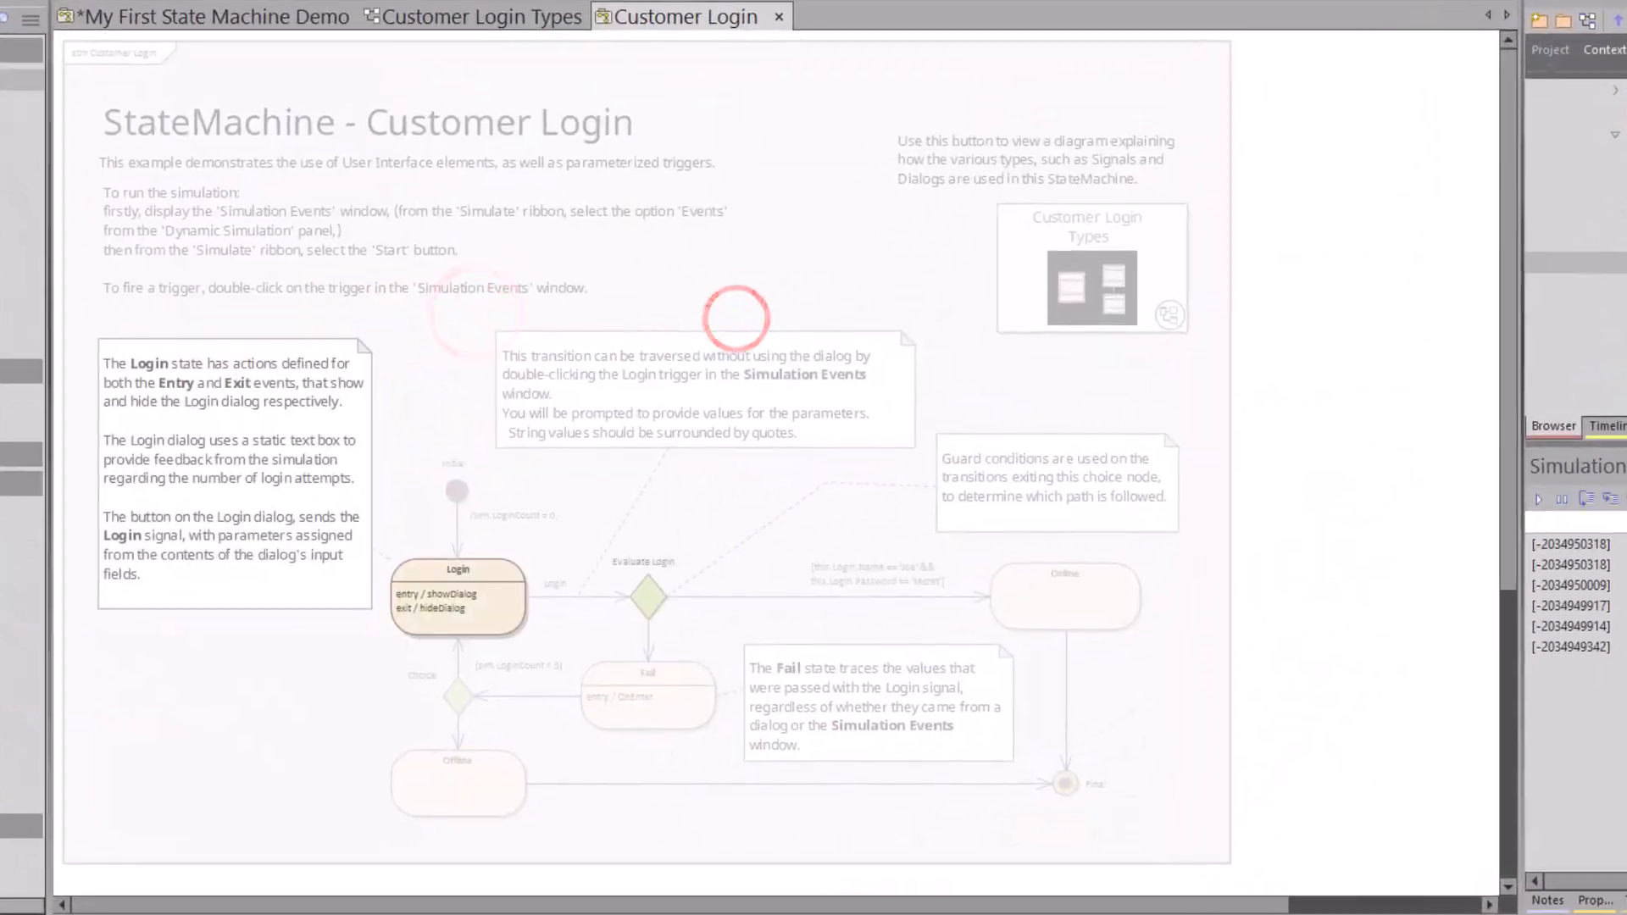
Step: Log in to the Customer Login simulation with a user name and password
{"action": "left_click", "coordinate": [630, 325]}
{"action": "type", "text": "joe"}
{"action": "key", "text": "Tab"}
{"action": "type", "text": "password"}
{"action": "left_click", "coordinate": [716, 407]}
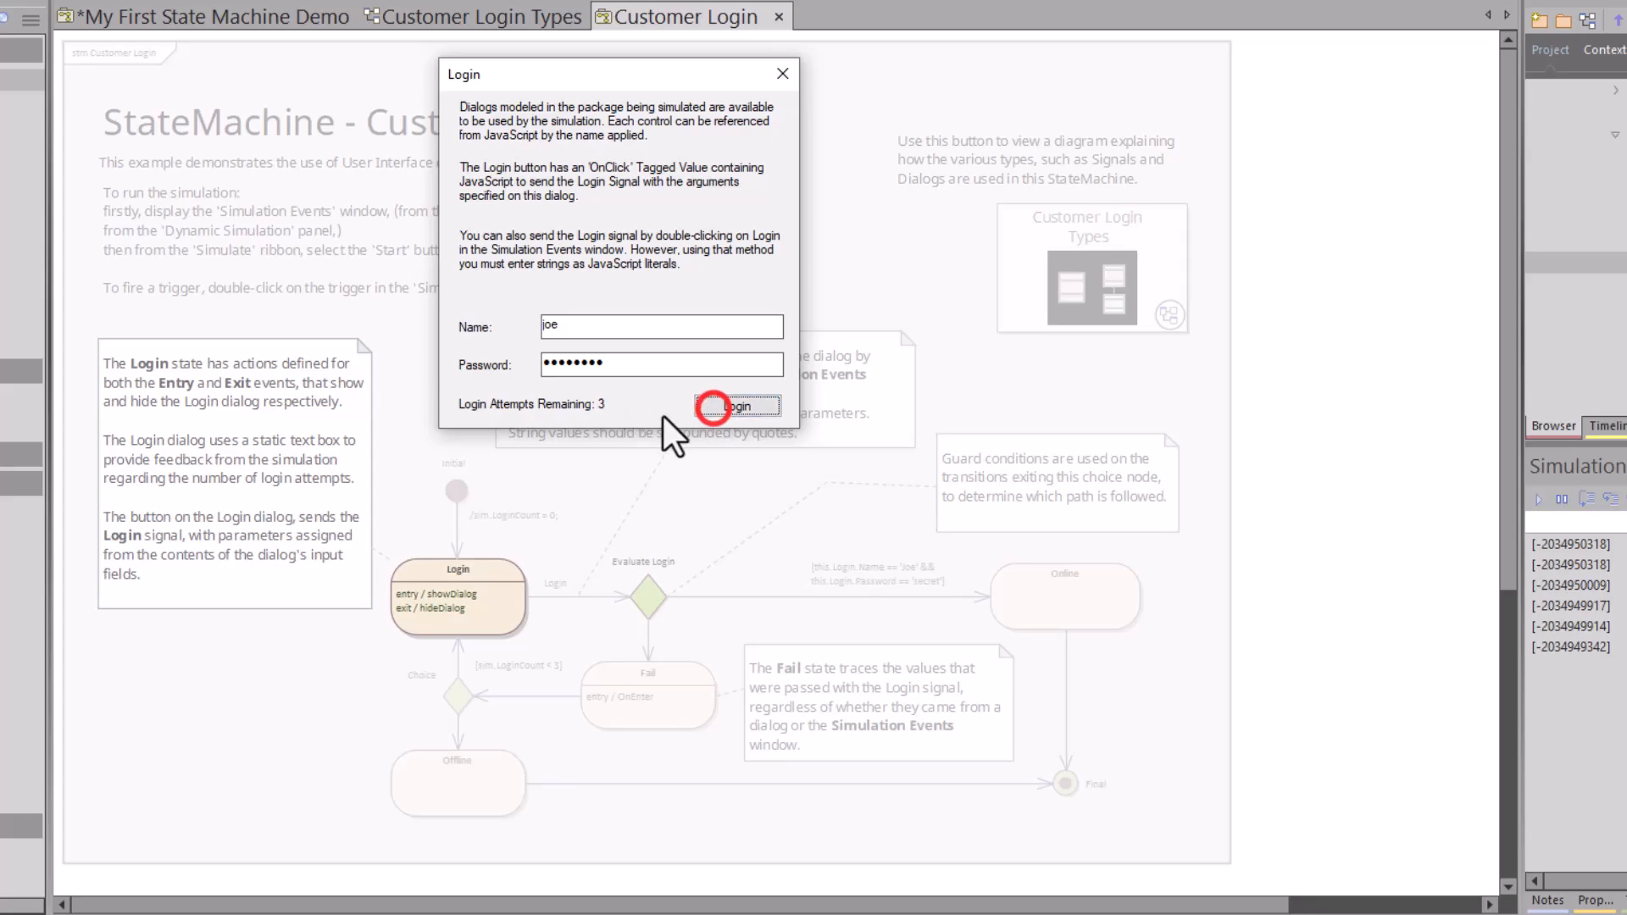
Step: Retry the simulation login, replacing the password with a different one
{"action": "left_click", "coordinate": [721, 411]}
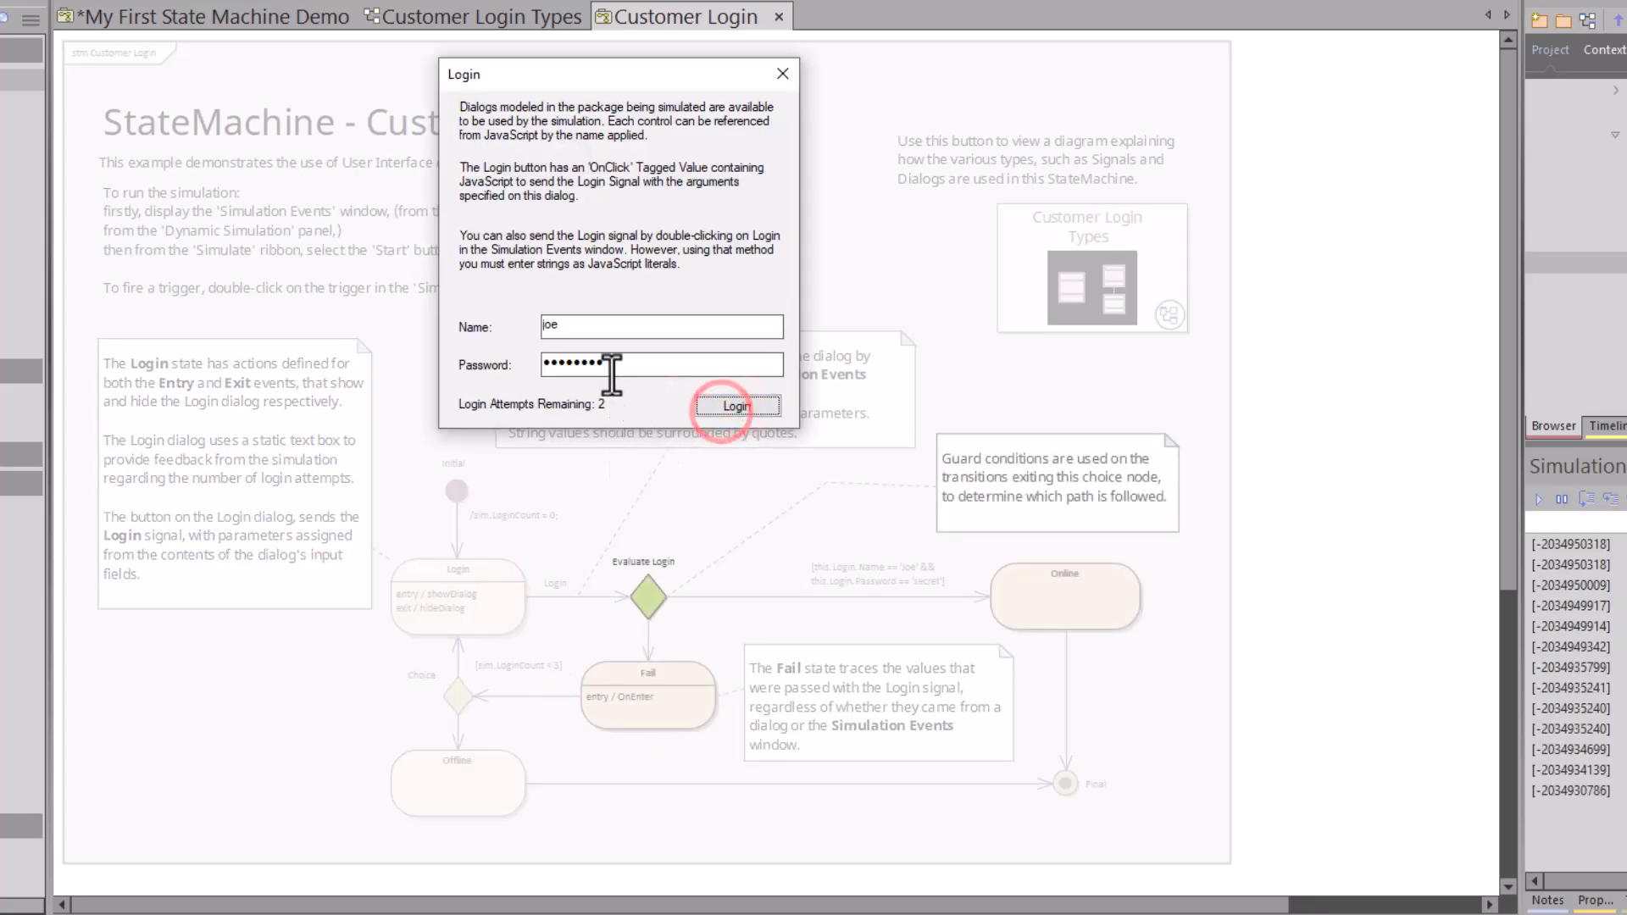
{"action": "double_click", "coordinate": [617, 369]}
{"action": "type", "text": "secret"}
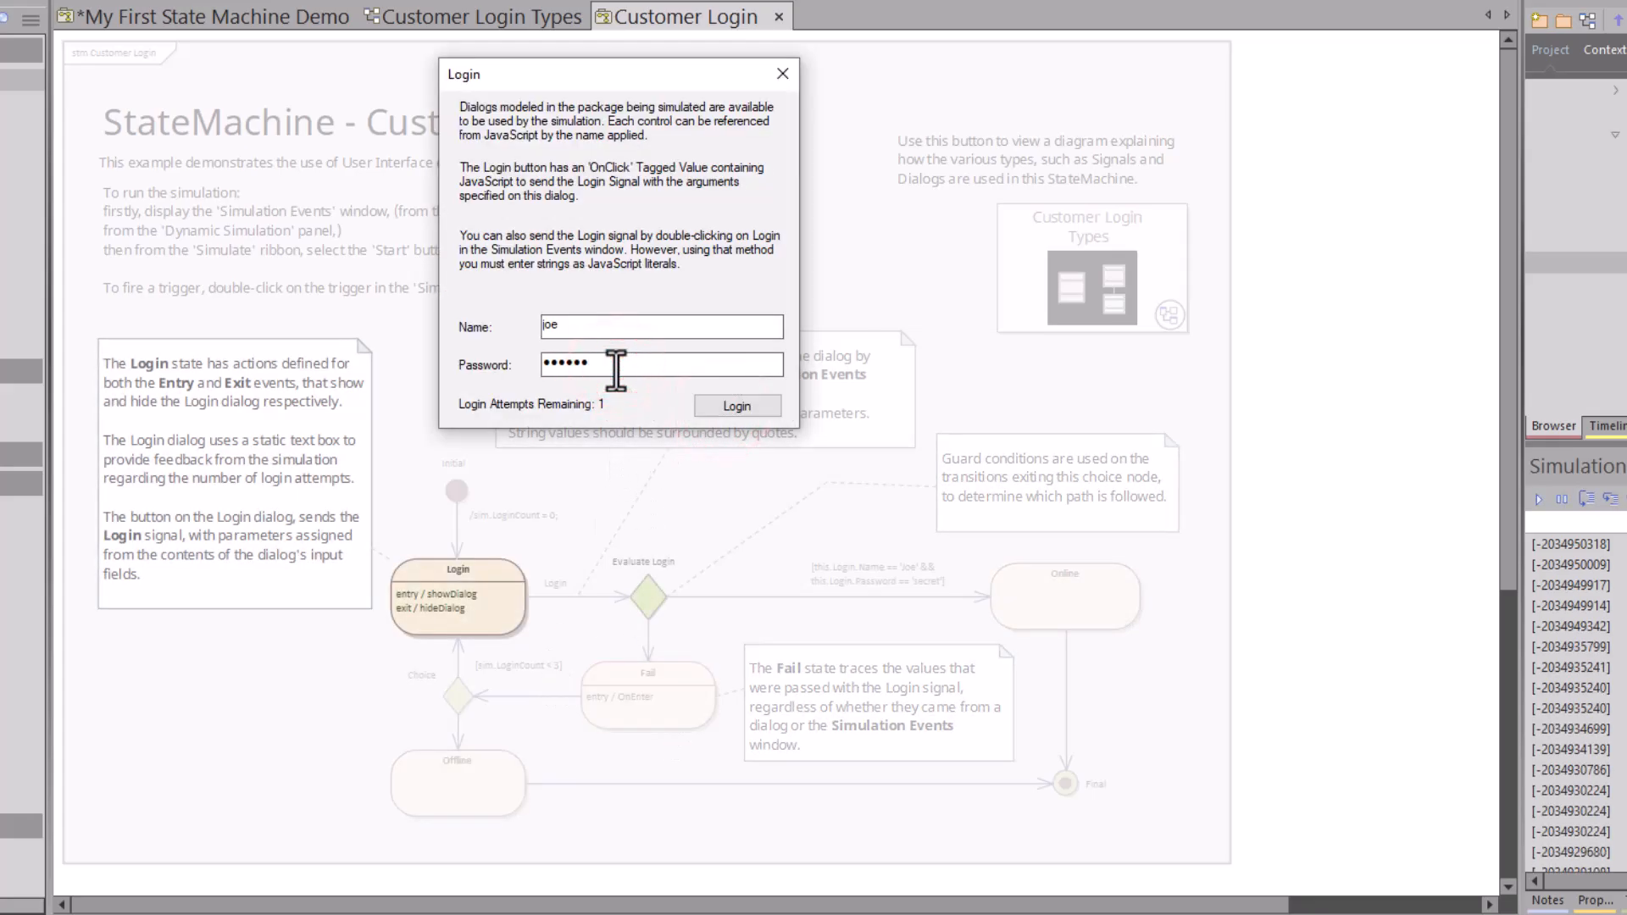
{"action": "left_click", "coordinate": [726, 410]}
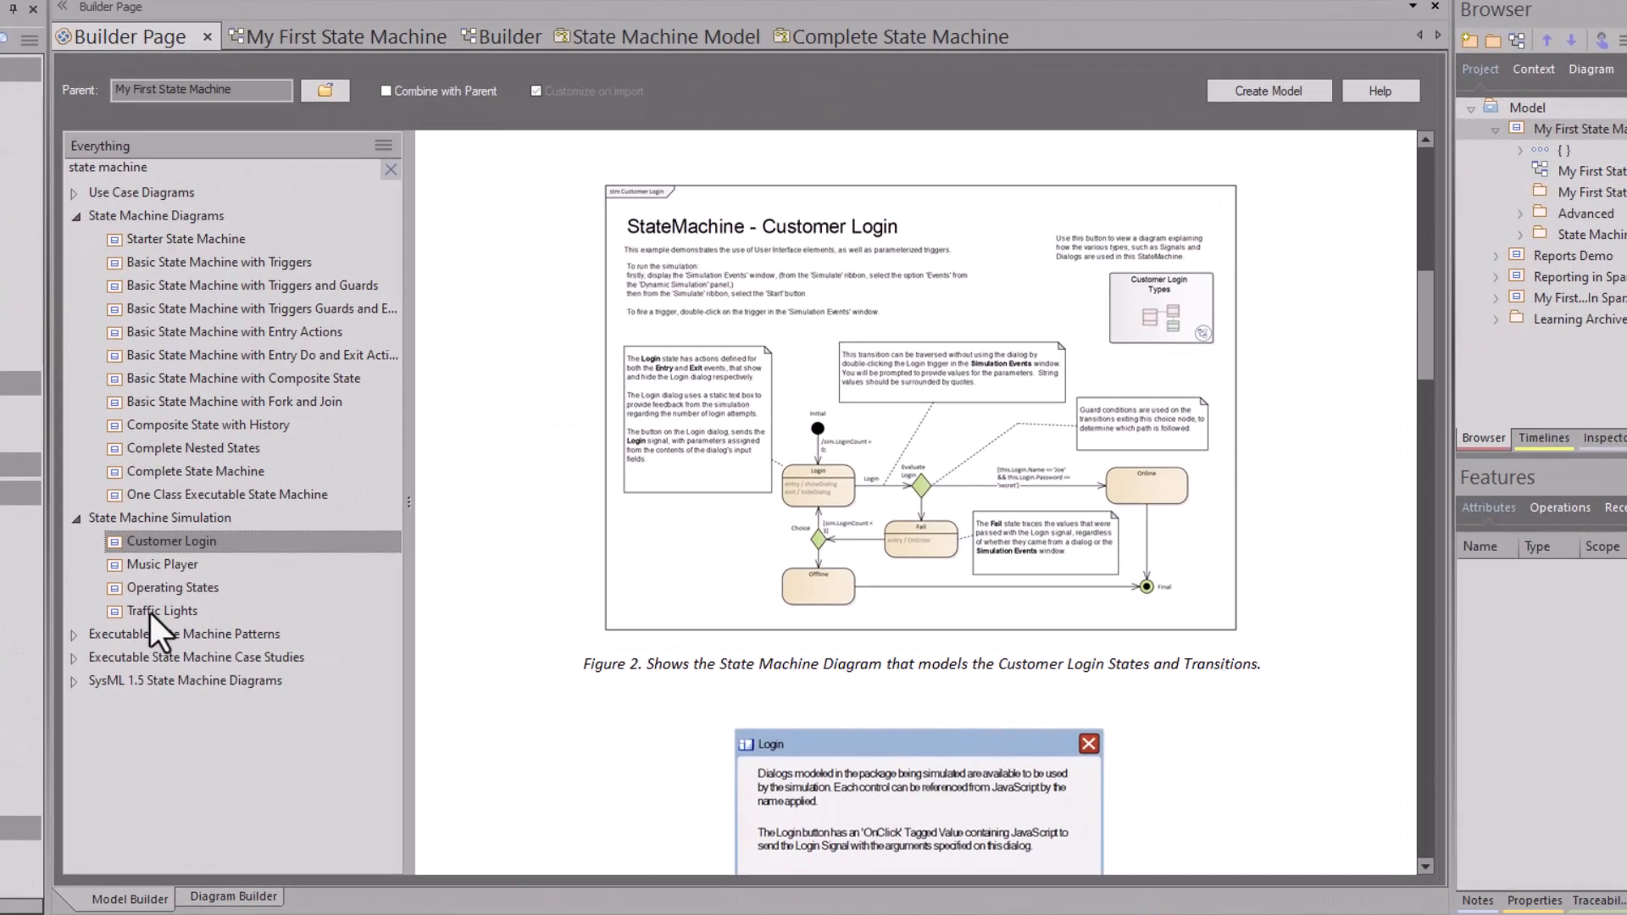
Step: Read the Traffic Lights simulation description, then expand the Executable State Machine Patterns category
{"action": "left_click", "coordinate": [169, 679]}
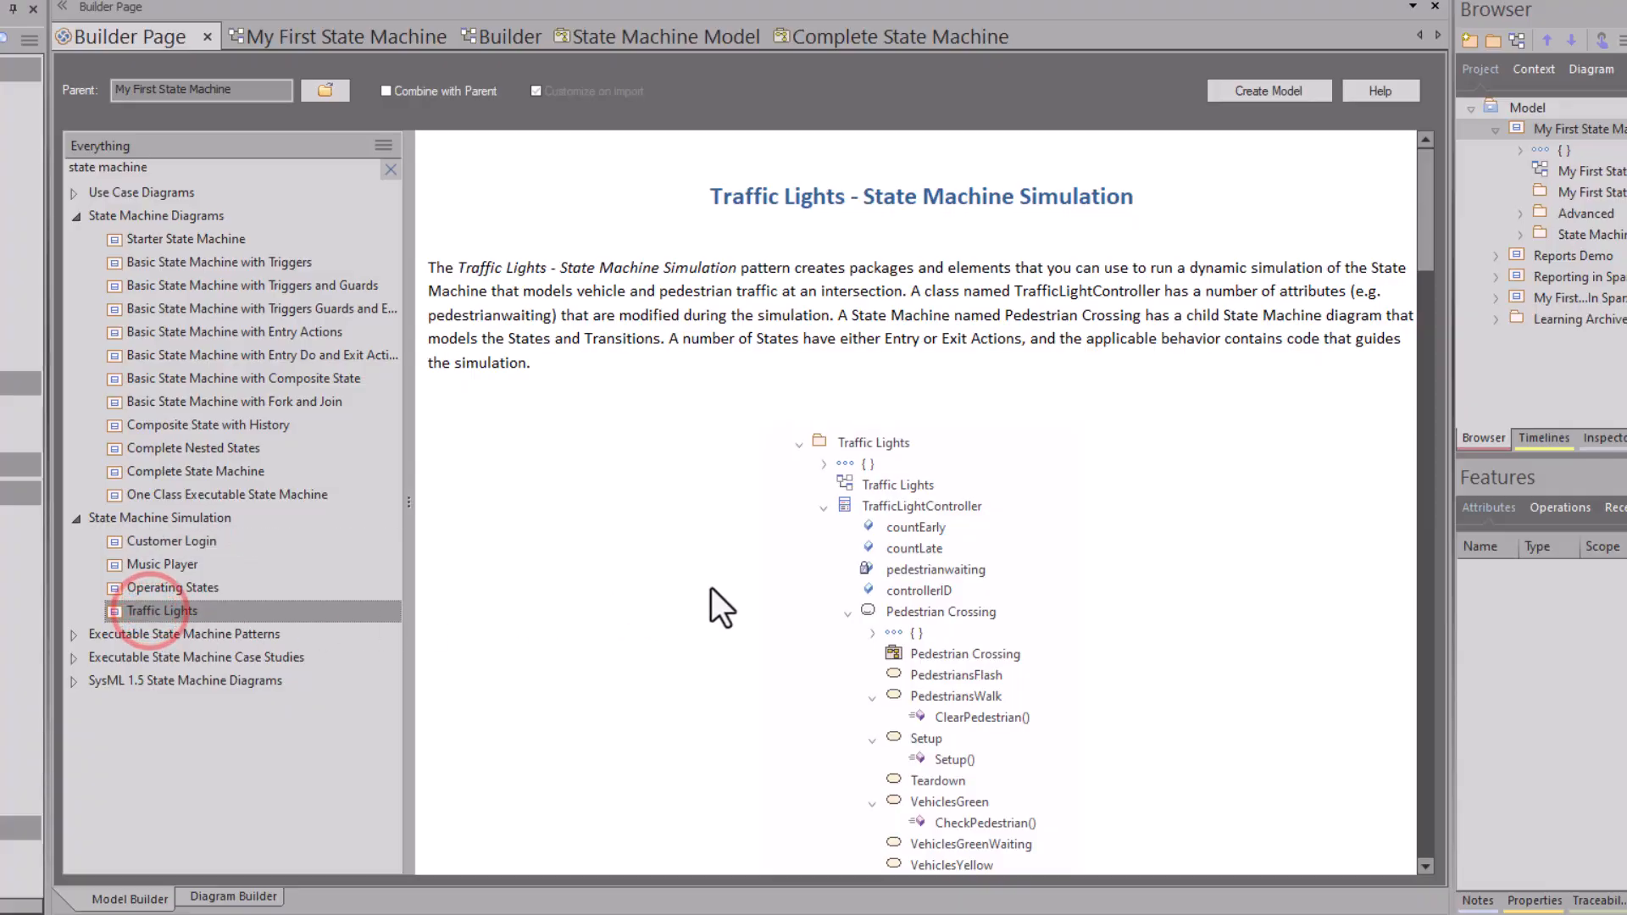
{"action": "scroll", "coordinate": [827, 599], "scroll_direction": "down", "scroll_amount": 8}
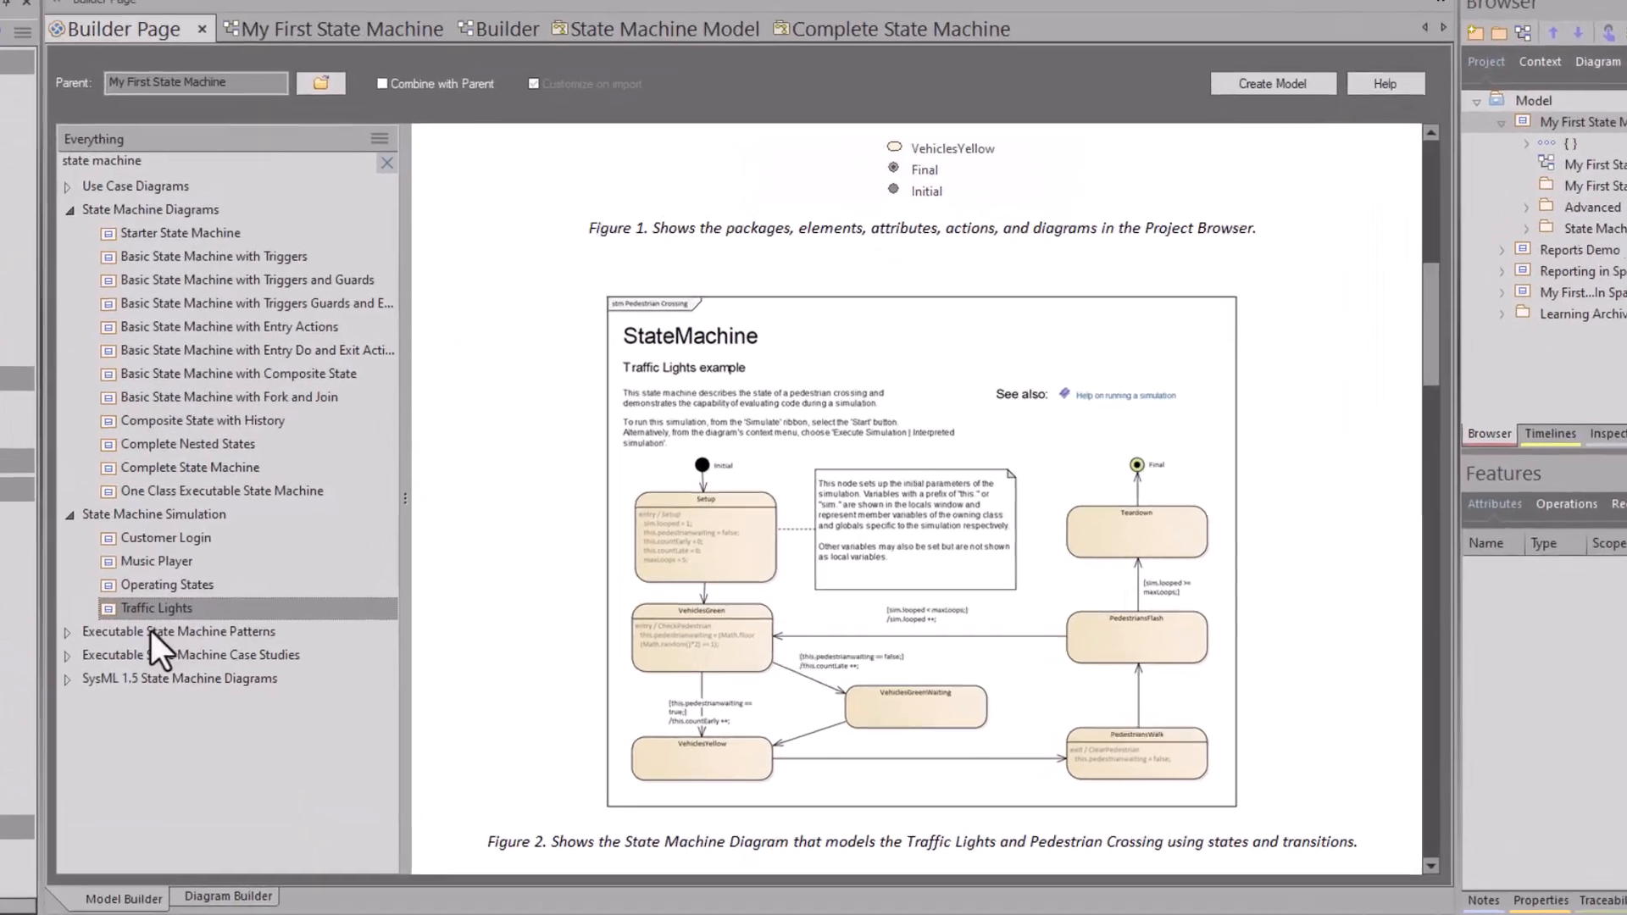
{"action": "left_click", "coordinate": [119, 632]}
{"action": "left_click", "coordinate": [67, 632]}
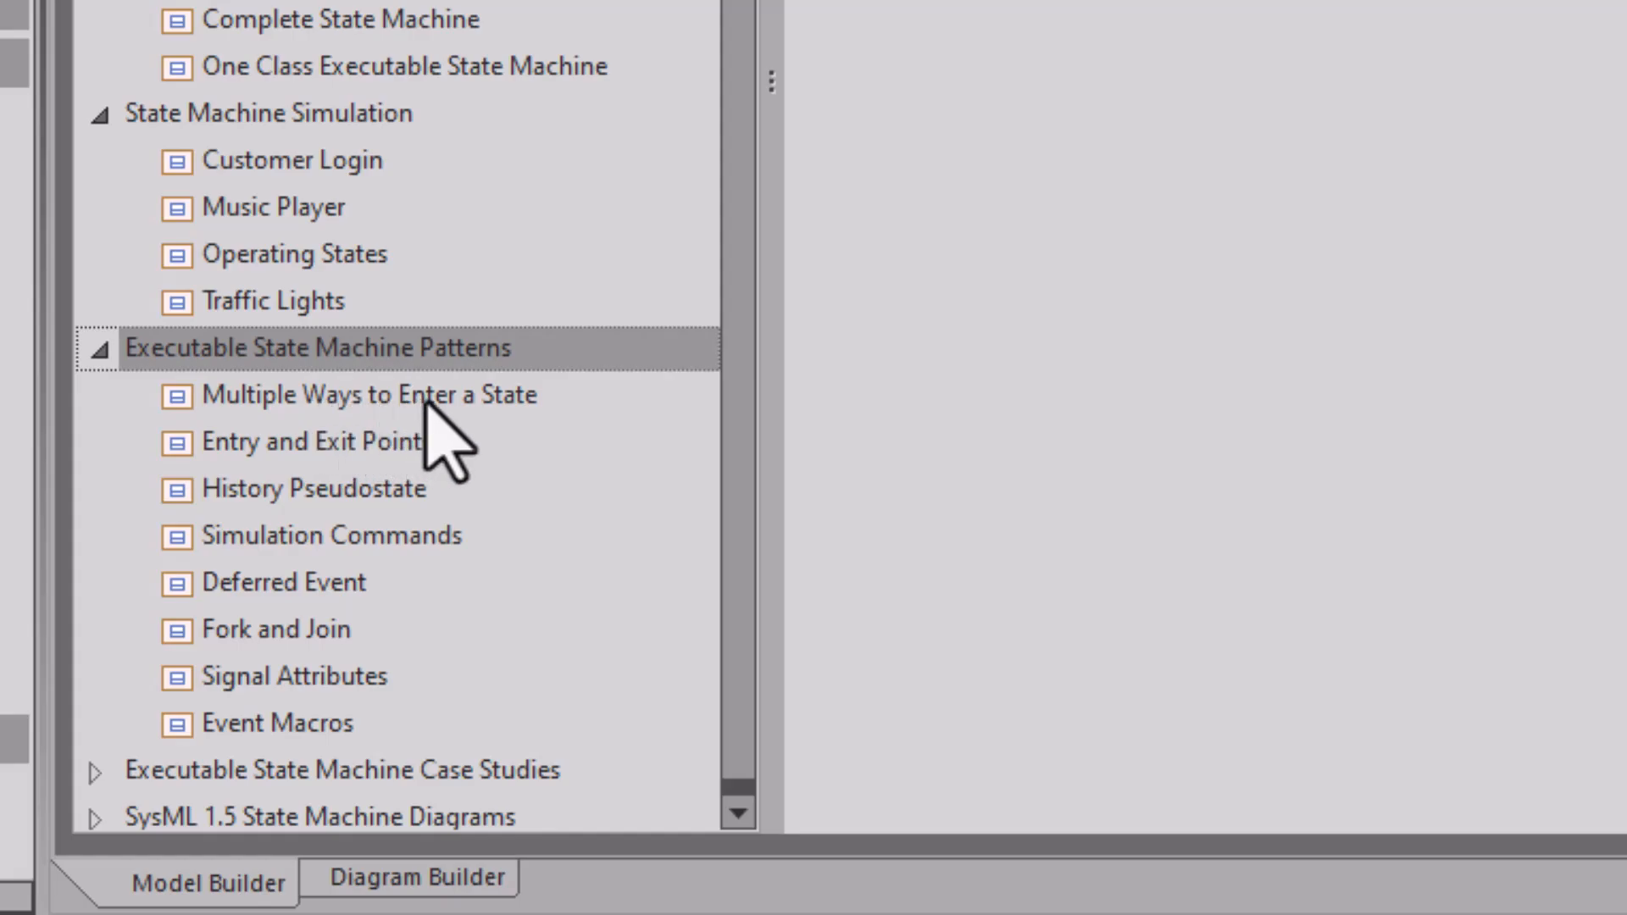
Step: Preview the Multiple Ways to Enter a State pattern, then the Signal Attributes pattern
{"action": "left_click", "coordinate": [381, 395]}
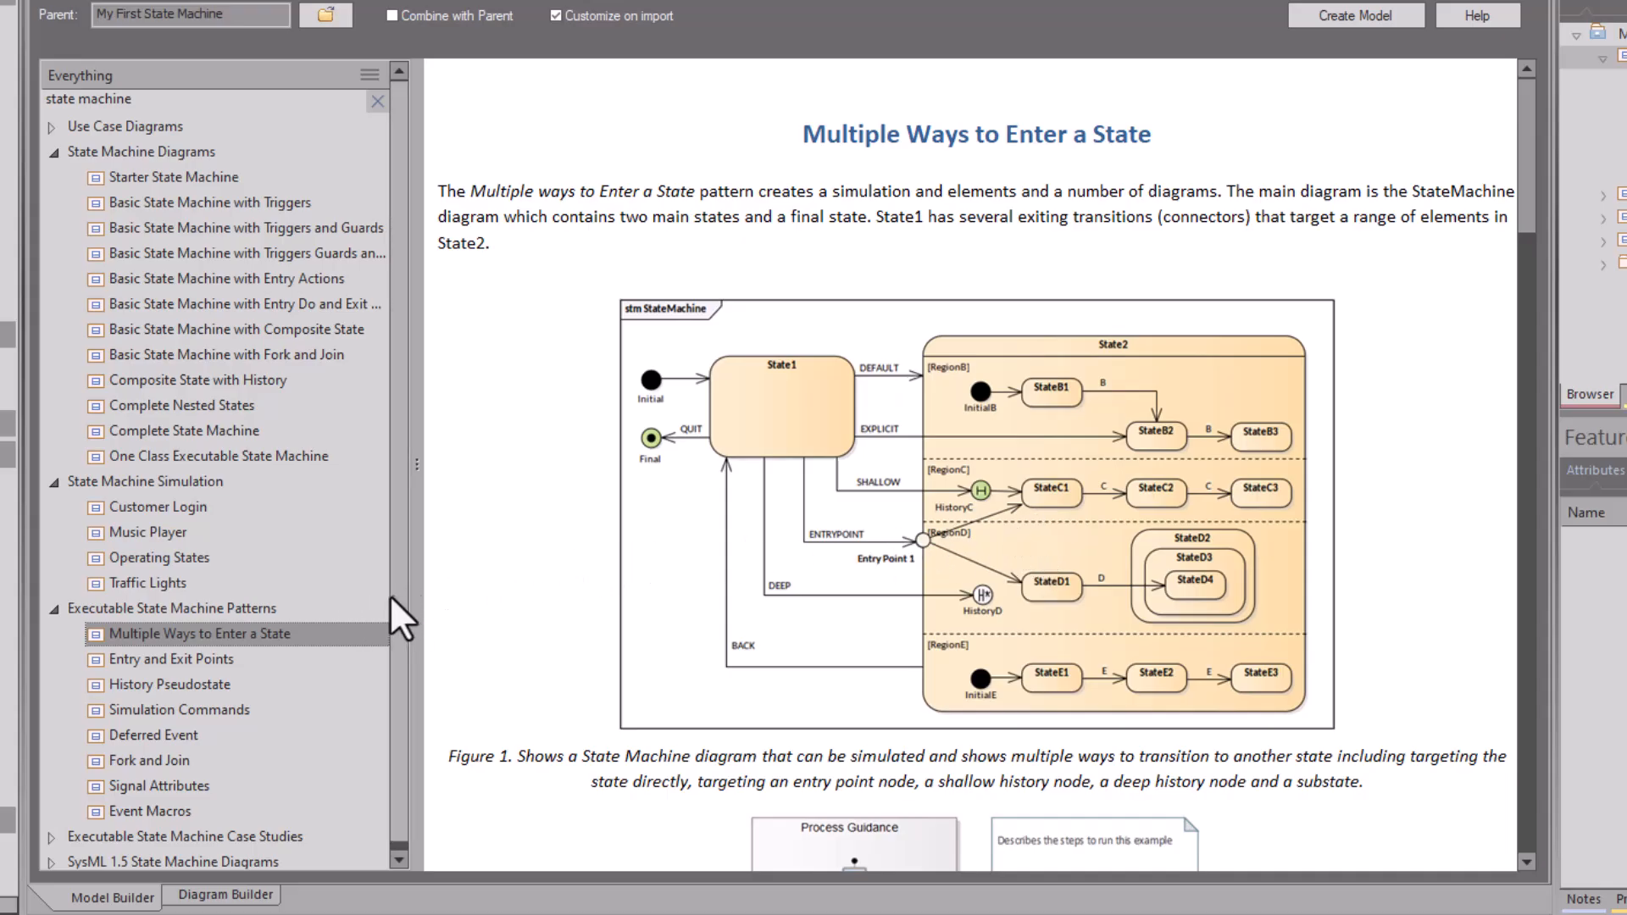
{"action": "left_click", "coordinate": [183, 783]}
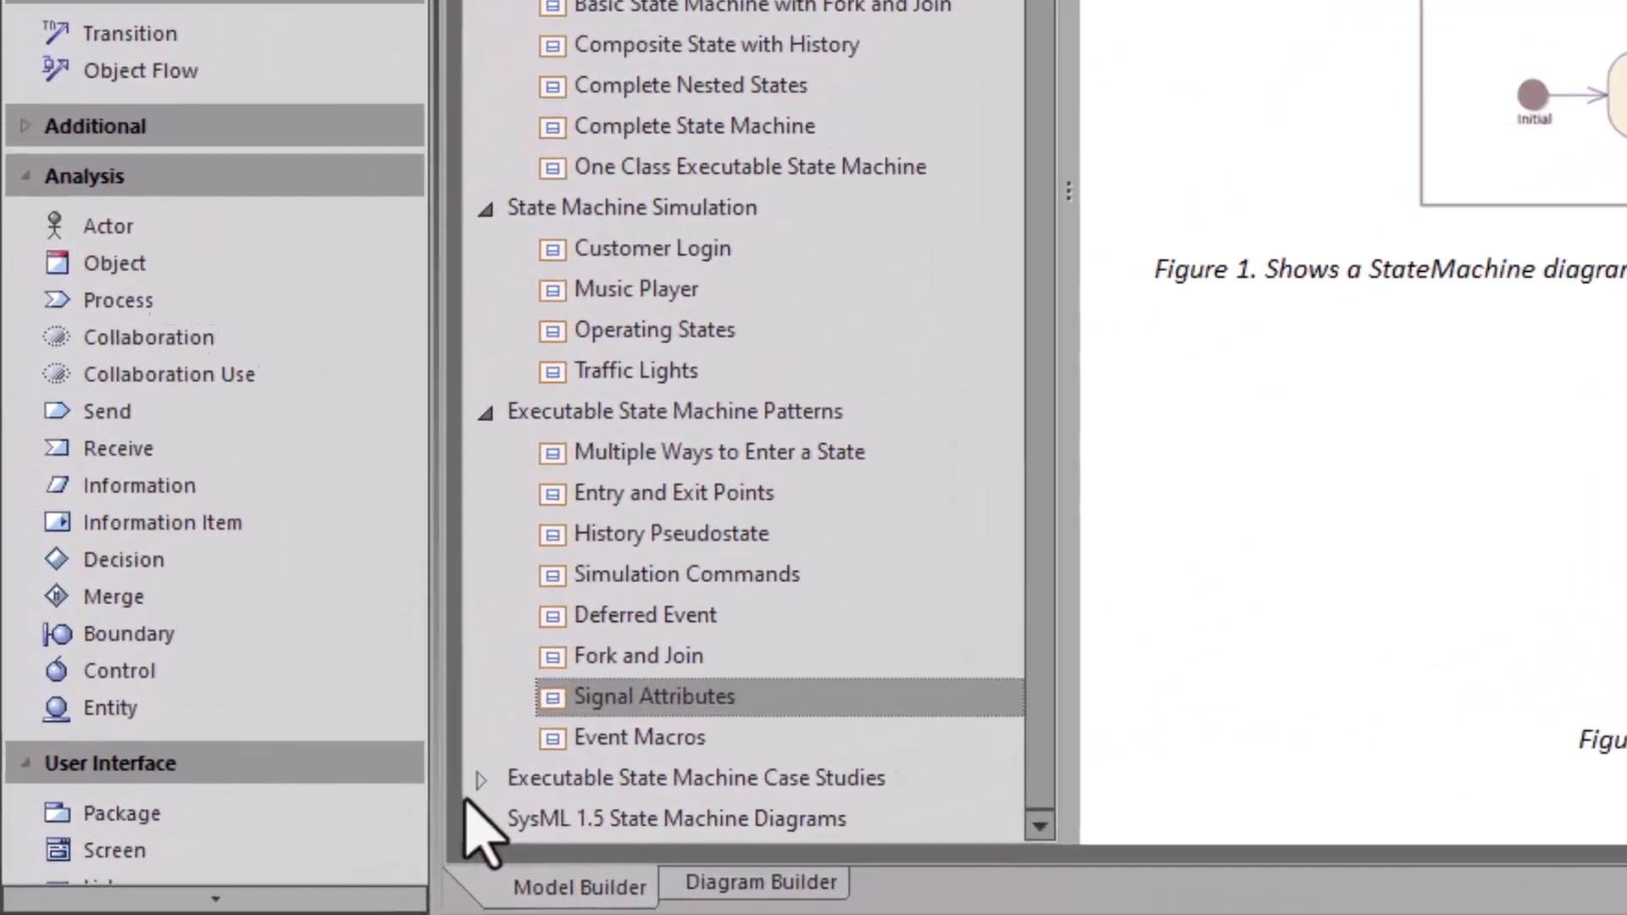
Step: Preview the Washing Machine case study and expand SysML 1.5 State Machine Diagrams
{"action": "left_click", "coordinate": [474, 780]}
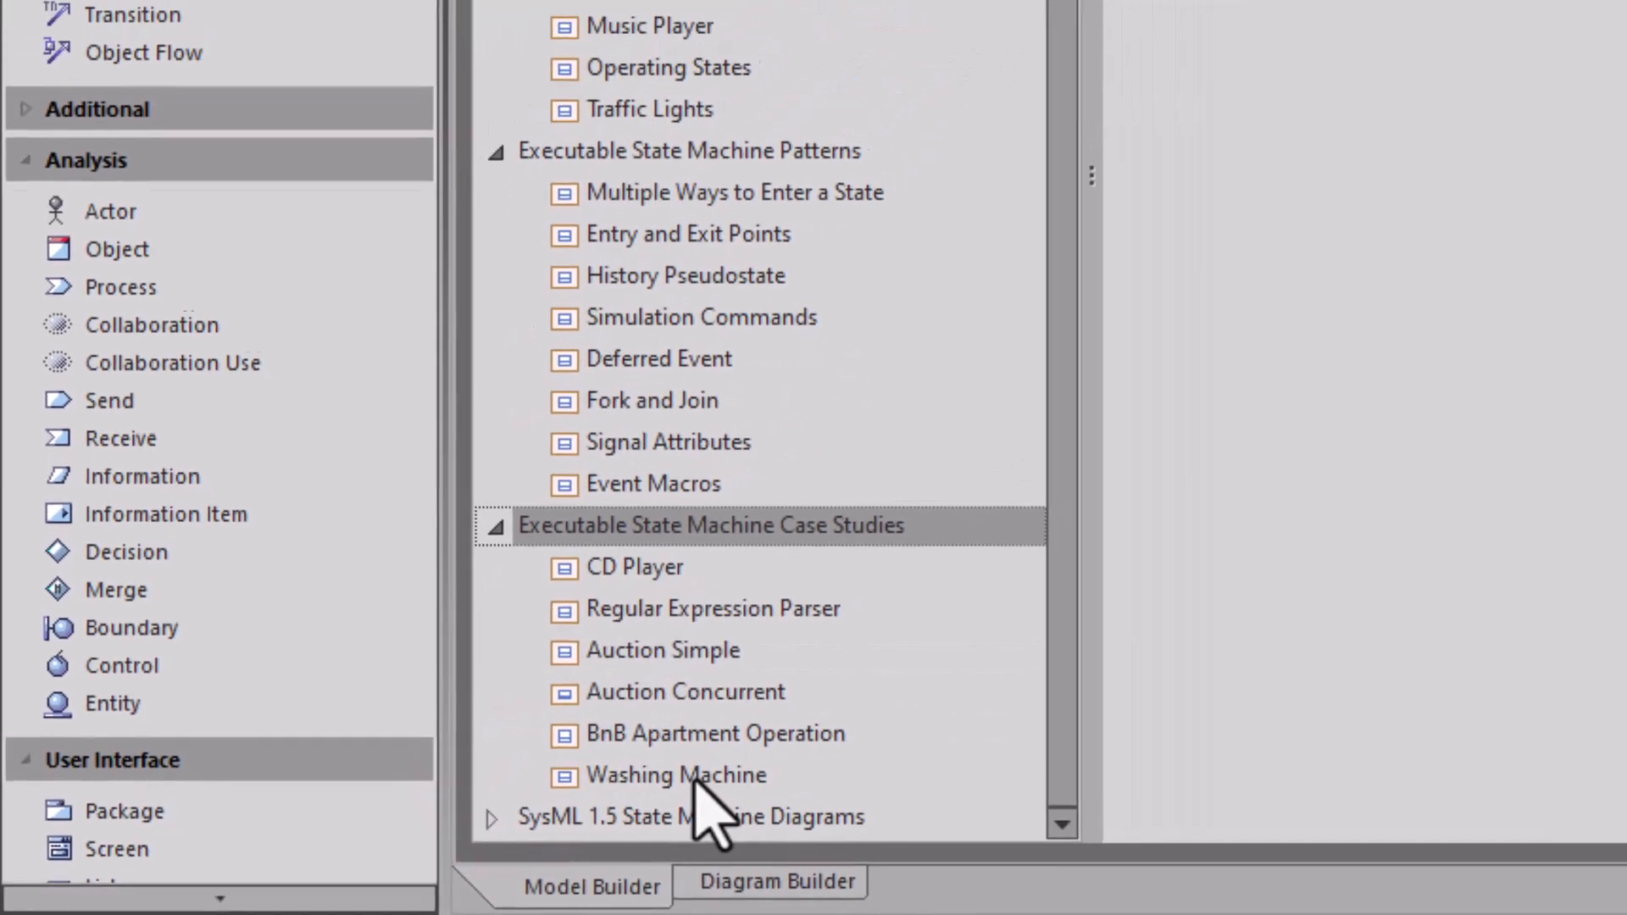
{"action": "left_click", "coordinate": [702, 774]}
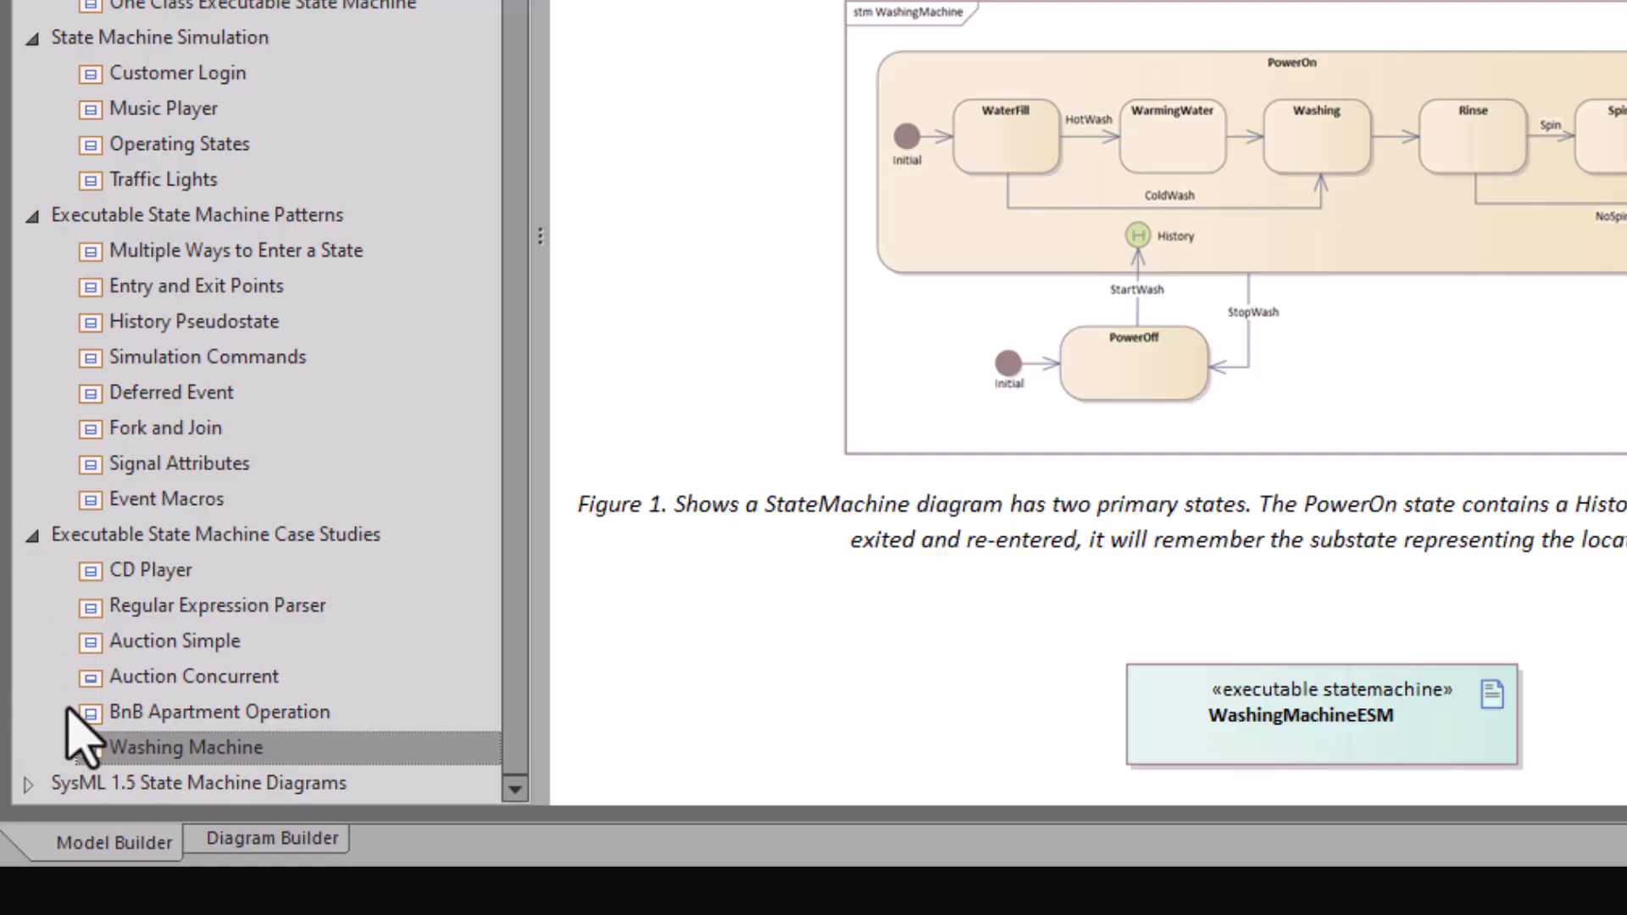
{"action": "left_click", "coordinate": [27, 786]}
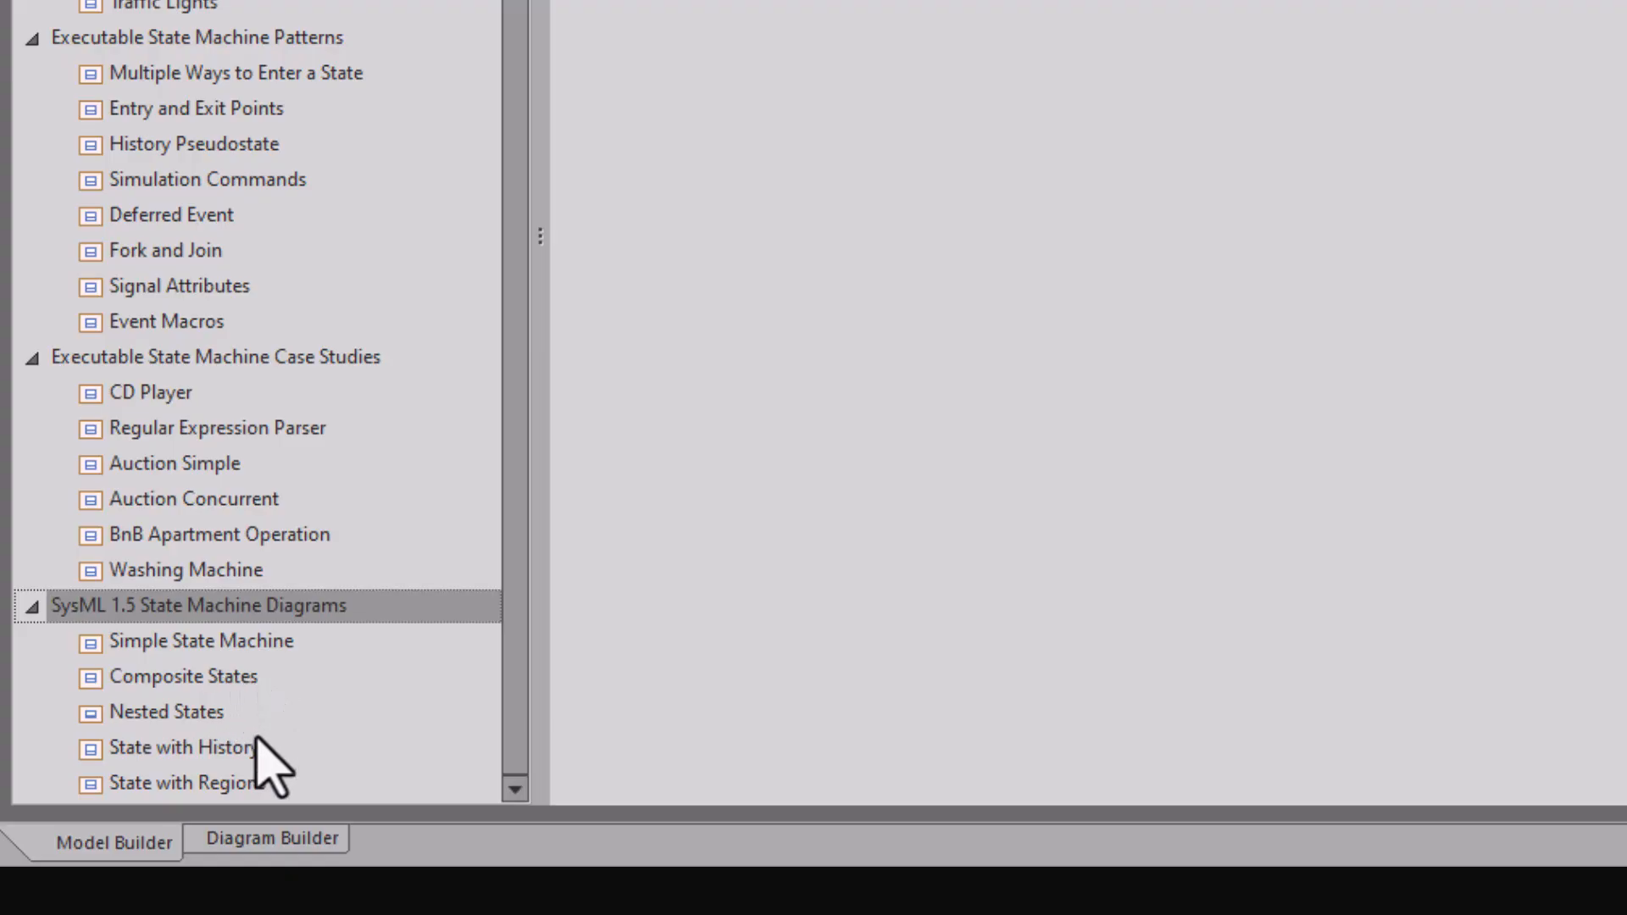
Step: Preview the State with Regions pattern, scrolling down to its two-region diagram
{"action": "left_click", "coordinate": [91, 783]}
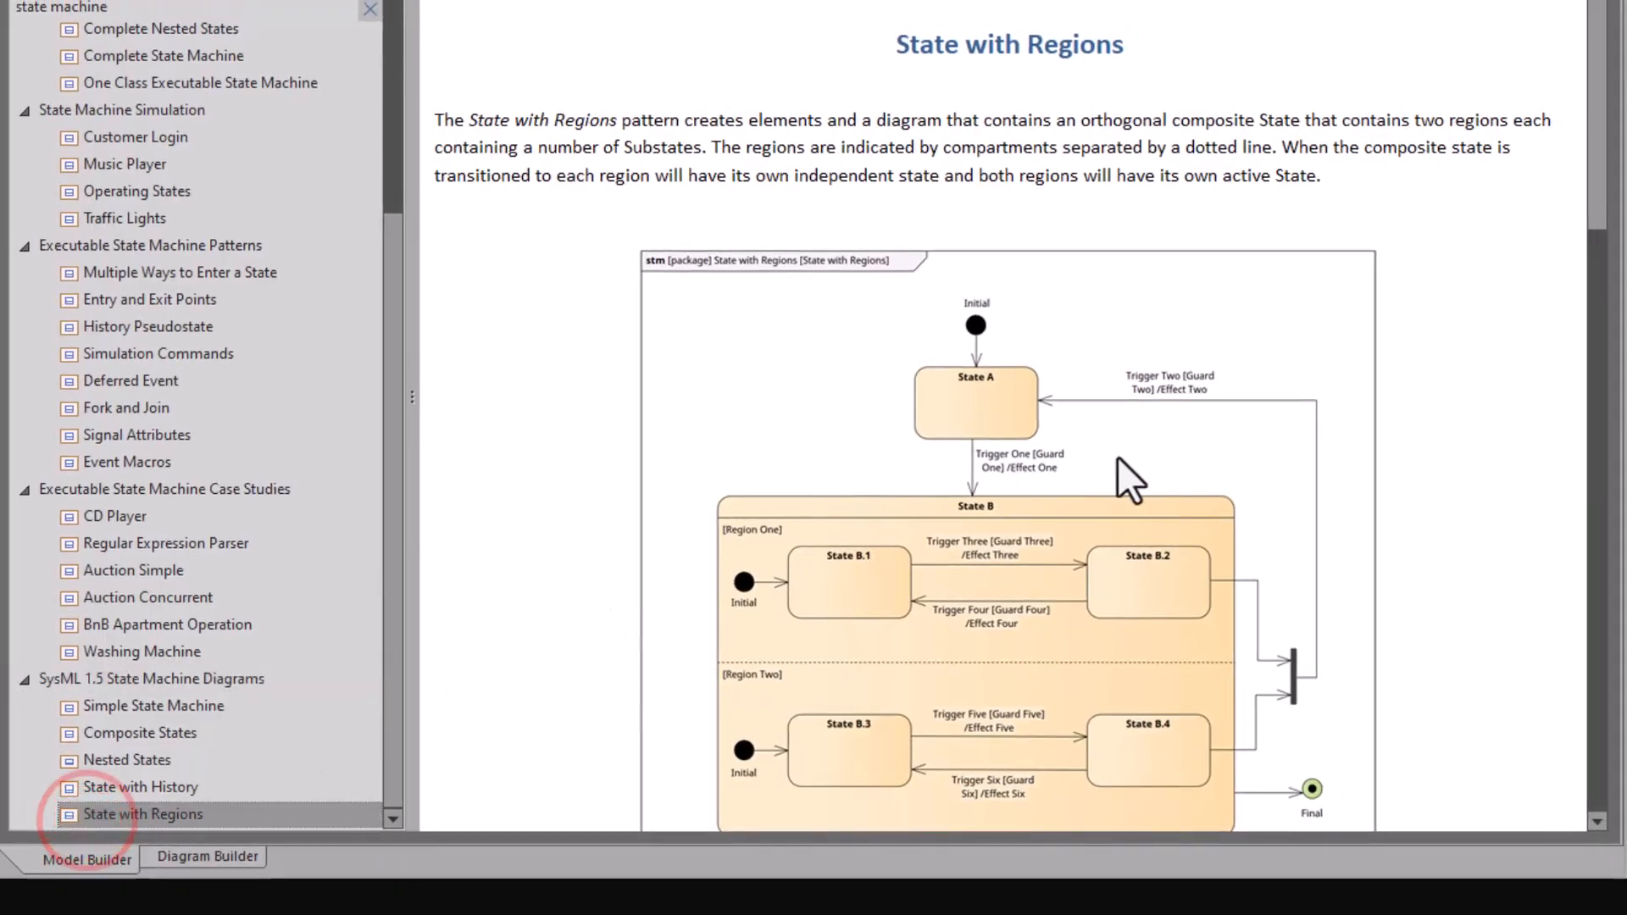
{"action": "scroll", "coordinate": [1082, 475], "scroll_direction": "down", "scroll_amount": 3}
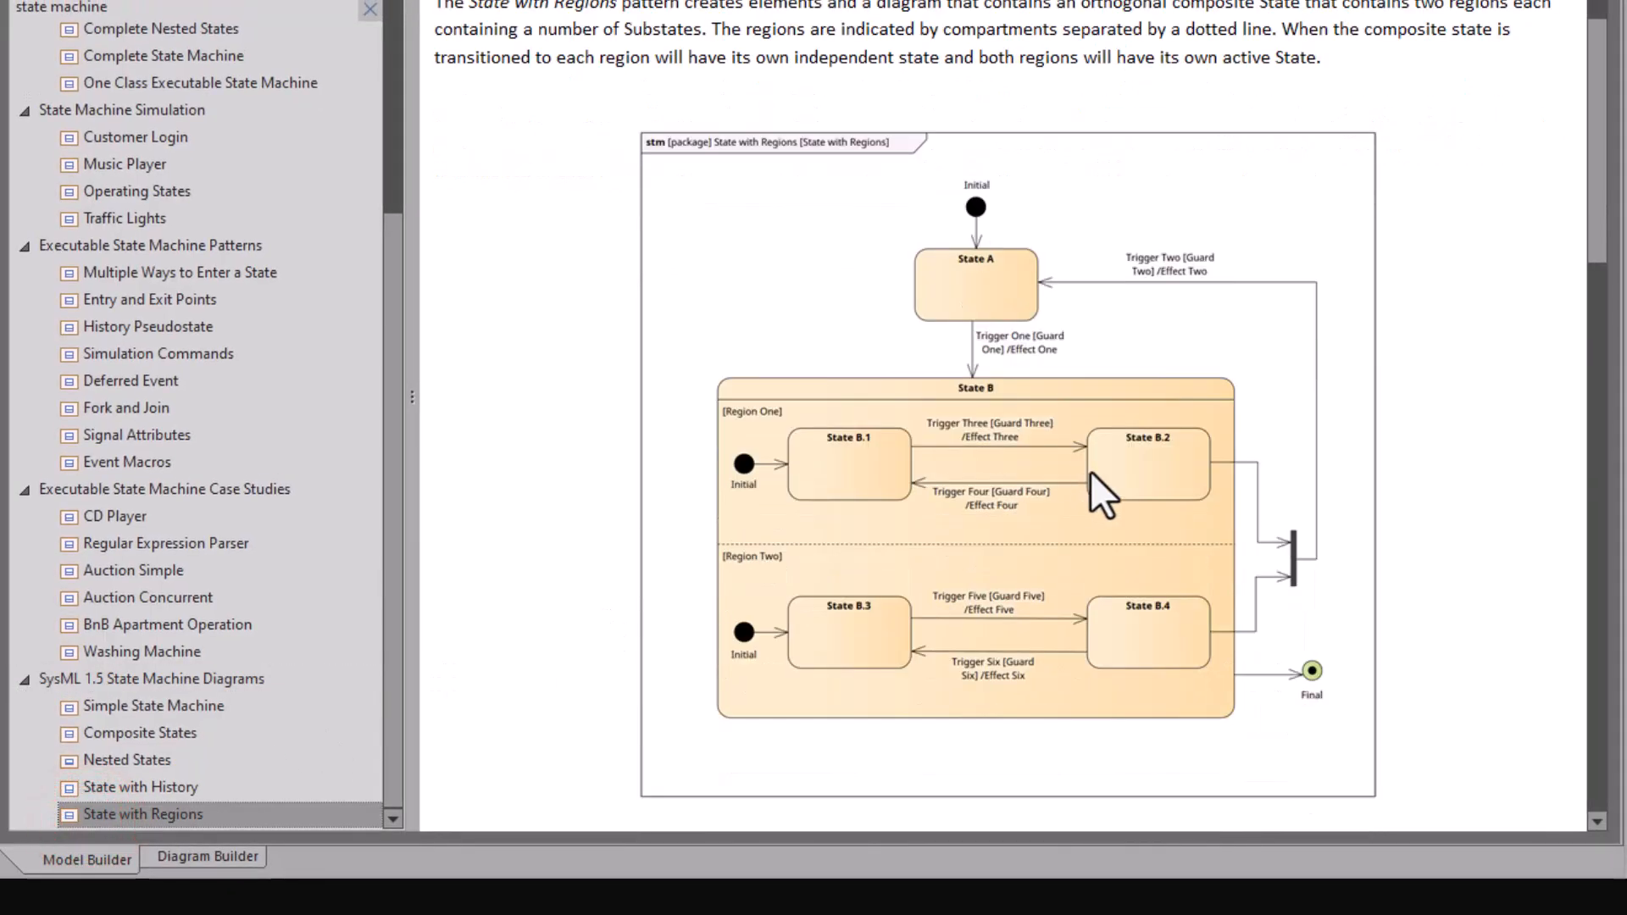
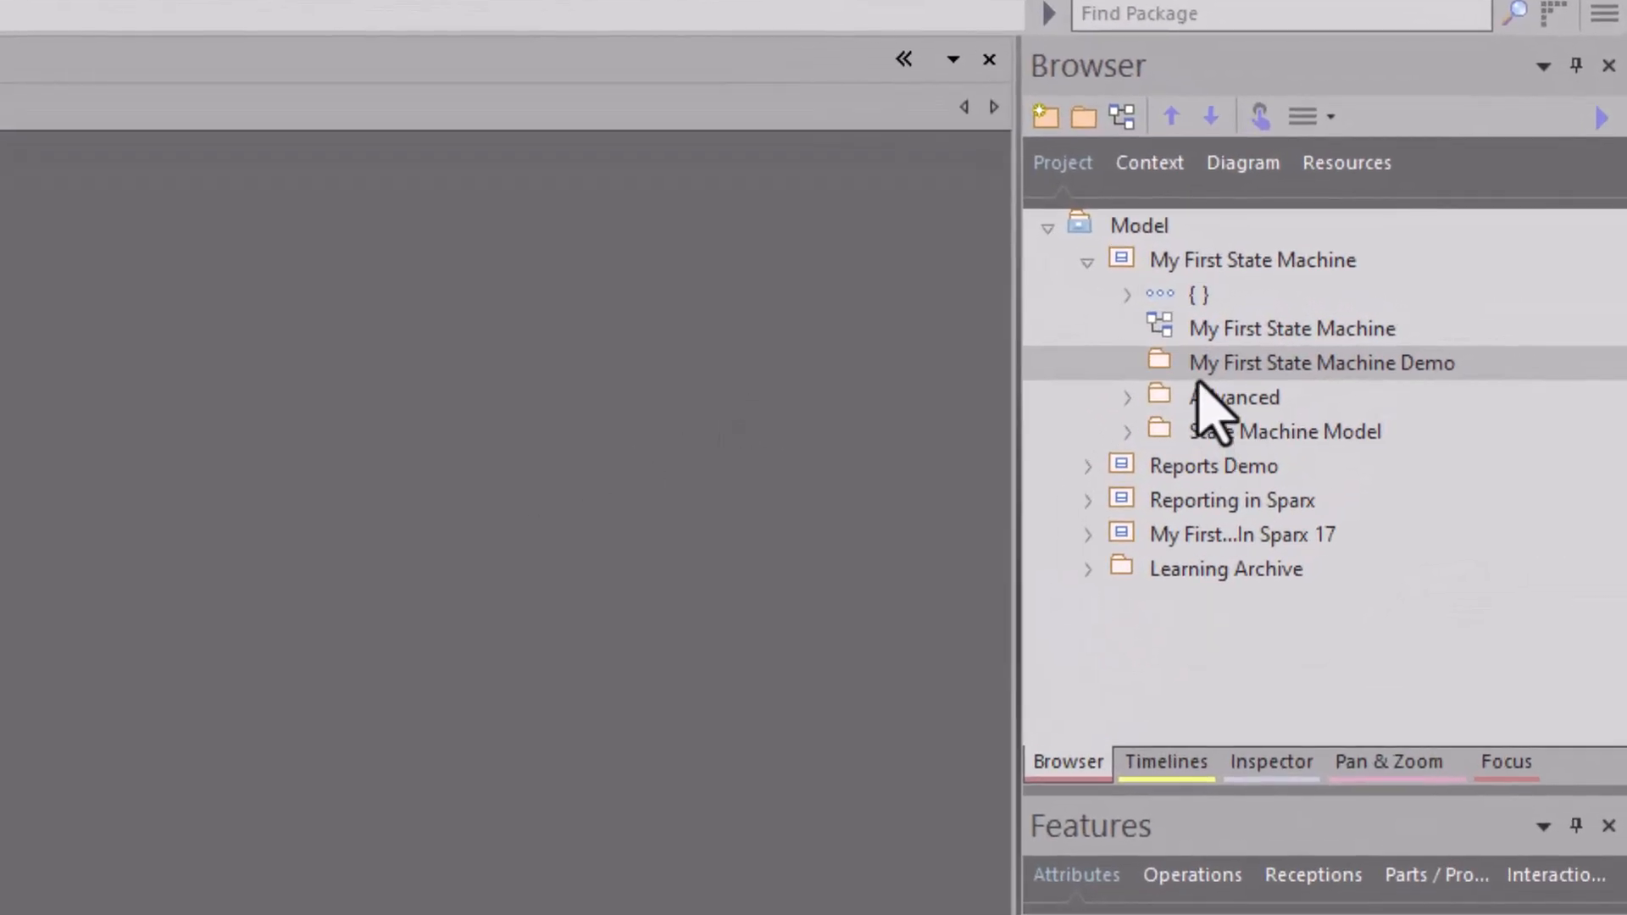
Step: Create a UML Behavioral State Machine diagram in the My First State Machine Demo package
{"action": "left_click", "coordinate": [1412, 334]}
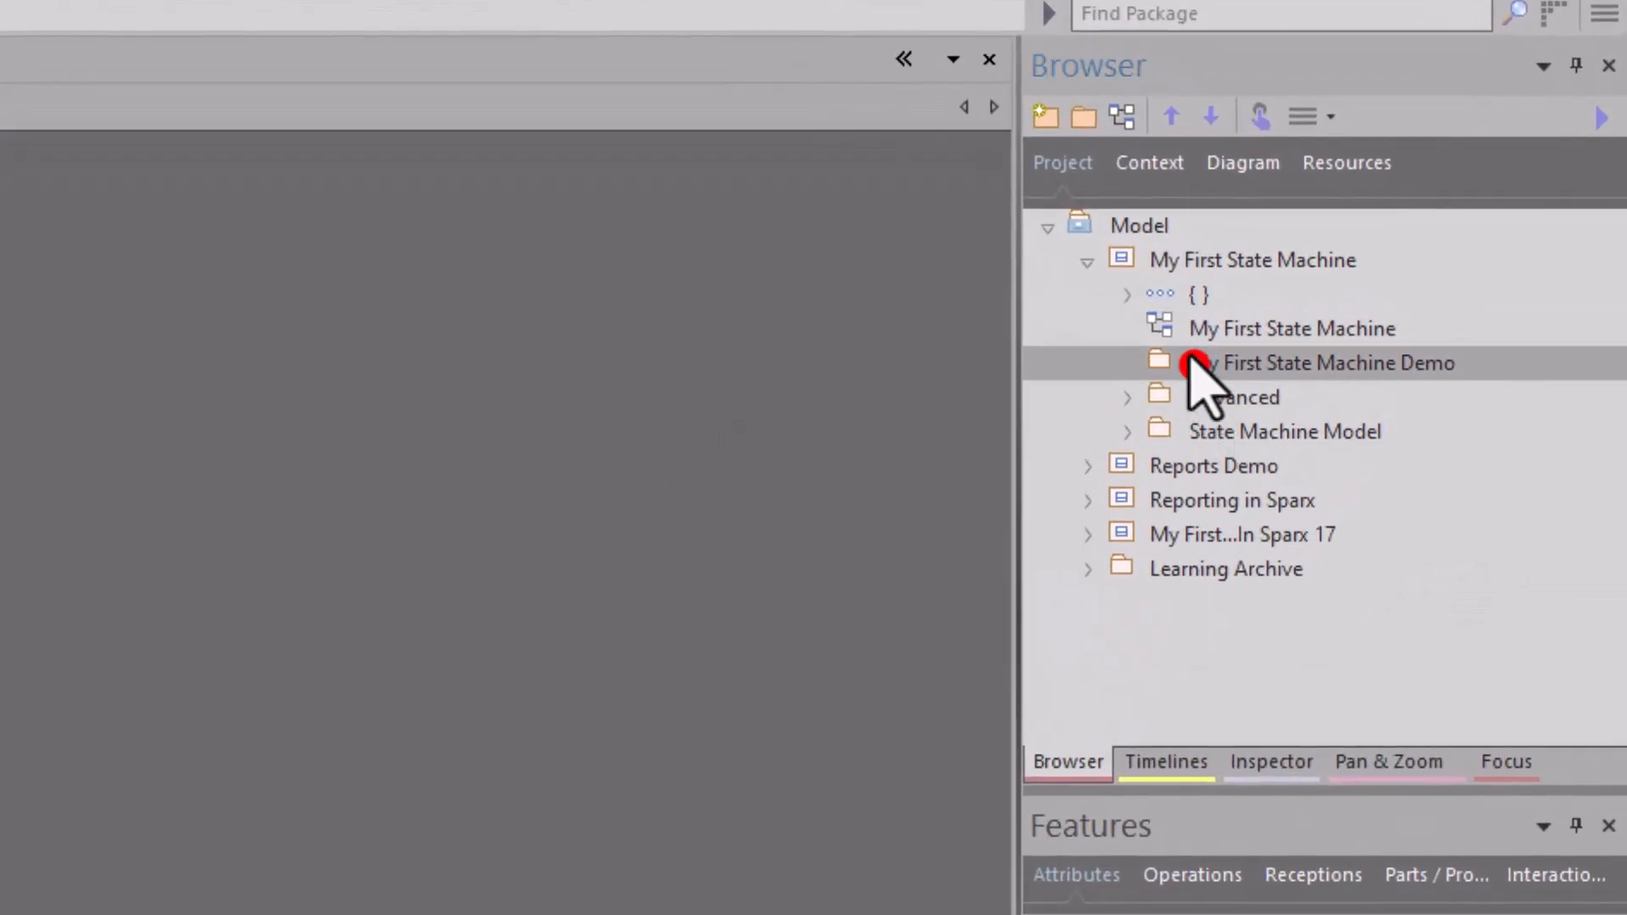
{"action": "left_click", "coordinate": [1120, 116]}
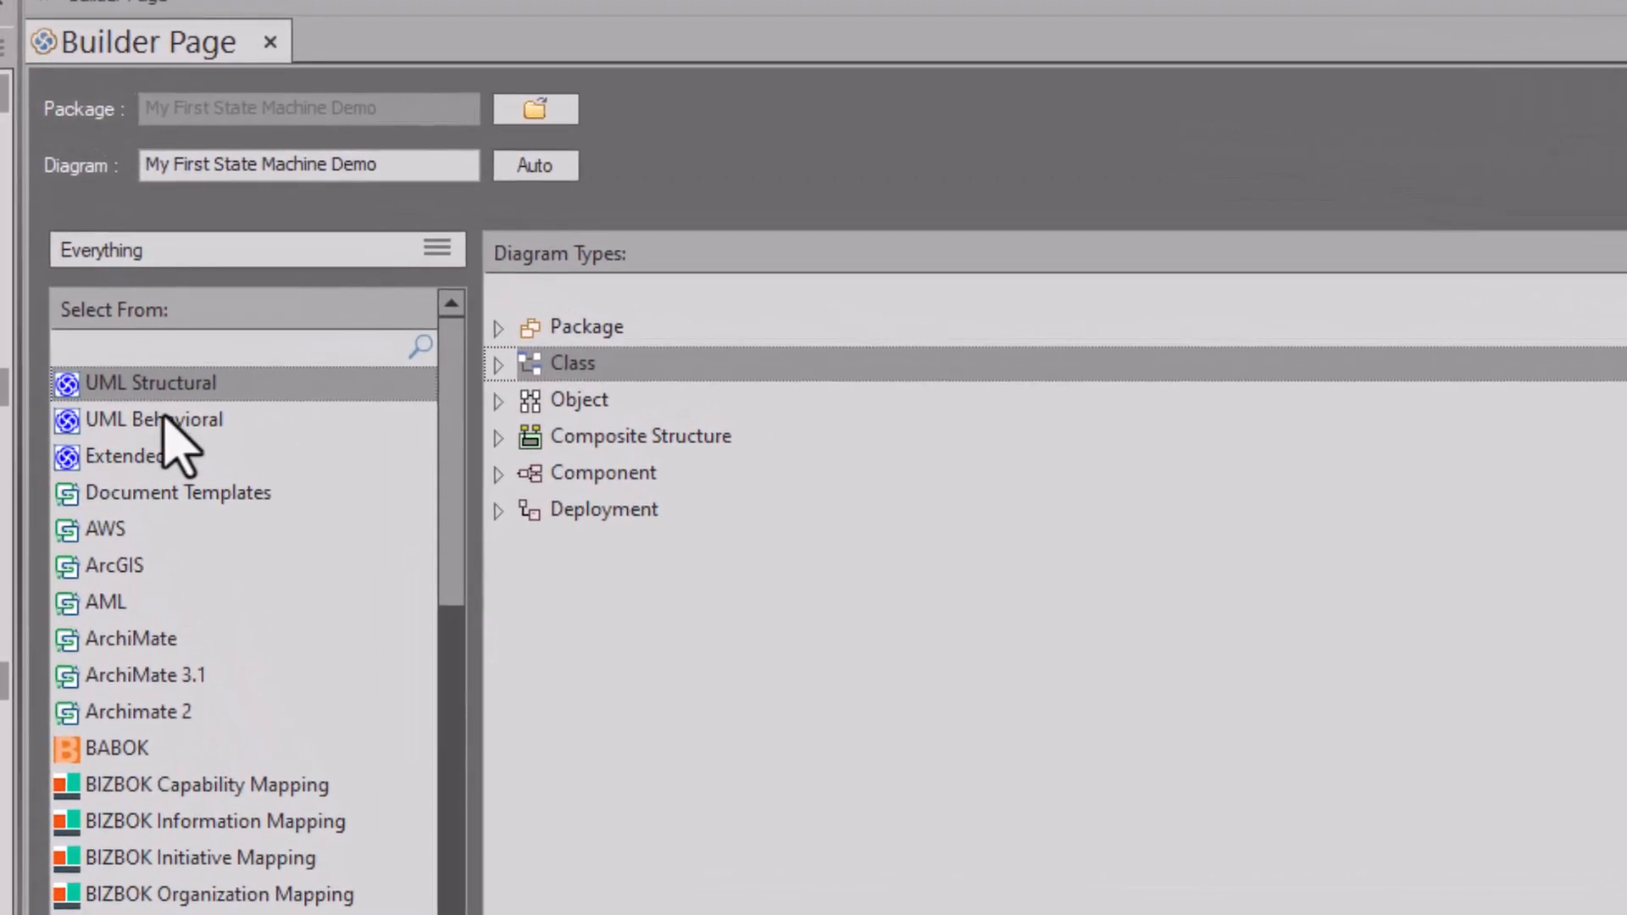
{"action": "left_click", "coordinate": [96, 287]}
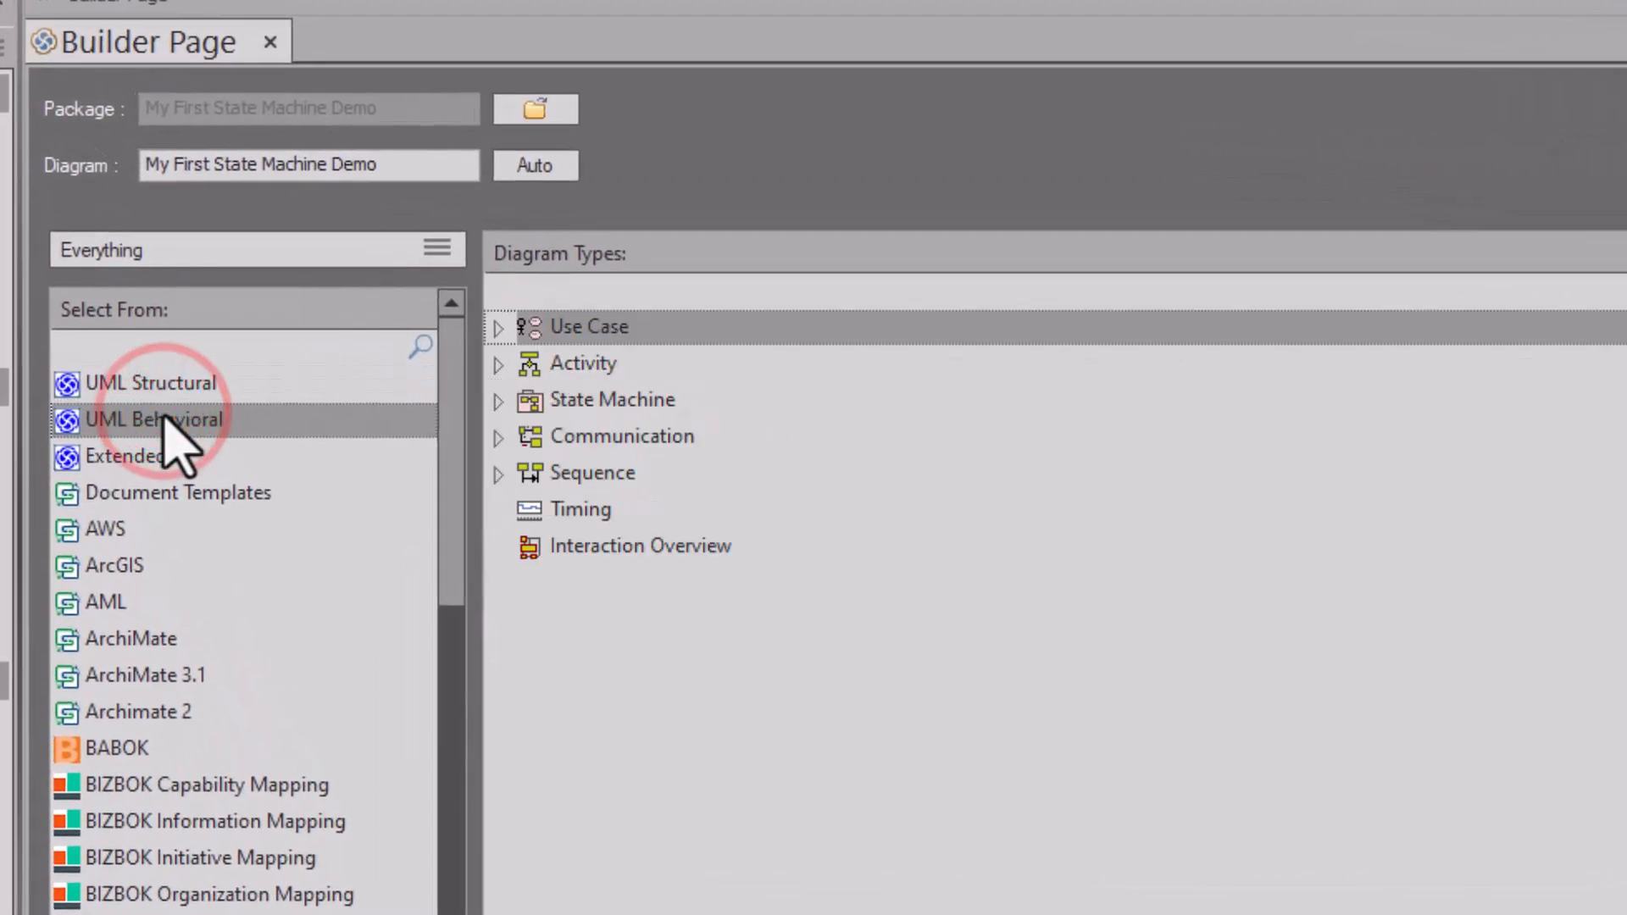
{"action": "left_click", "coordinate": [585, 402]}
{"action": "left_click", "coordinate": [500, 400]}
{"action": "left_click", "coordinate": [608, 398]}
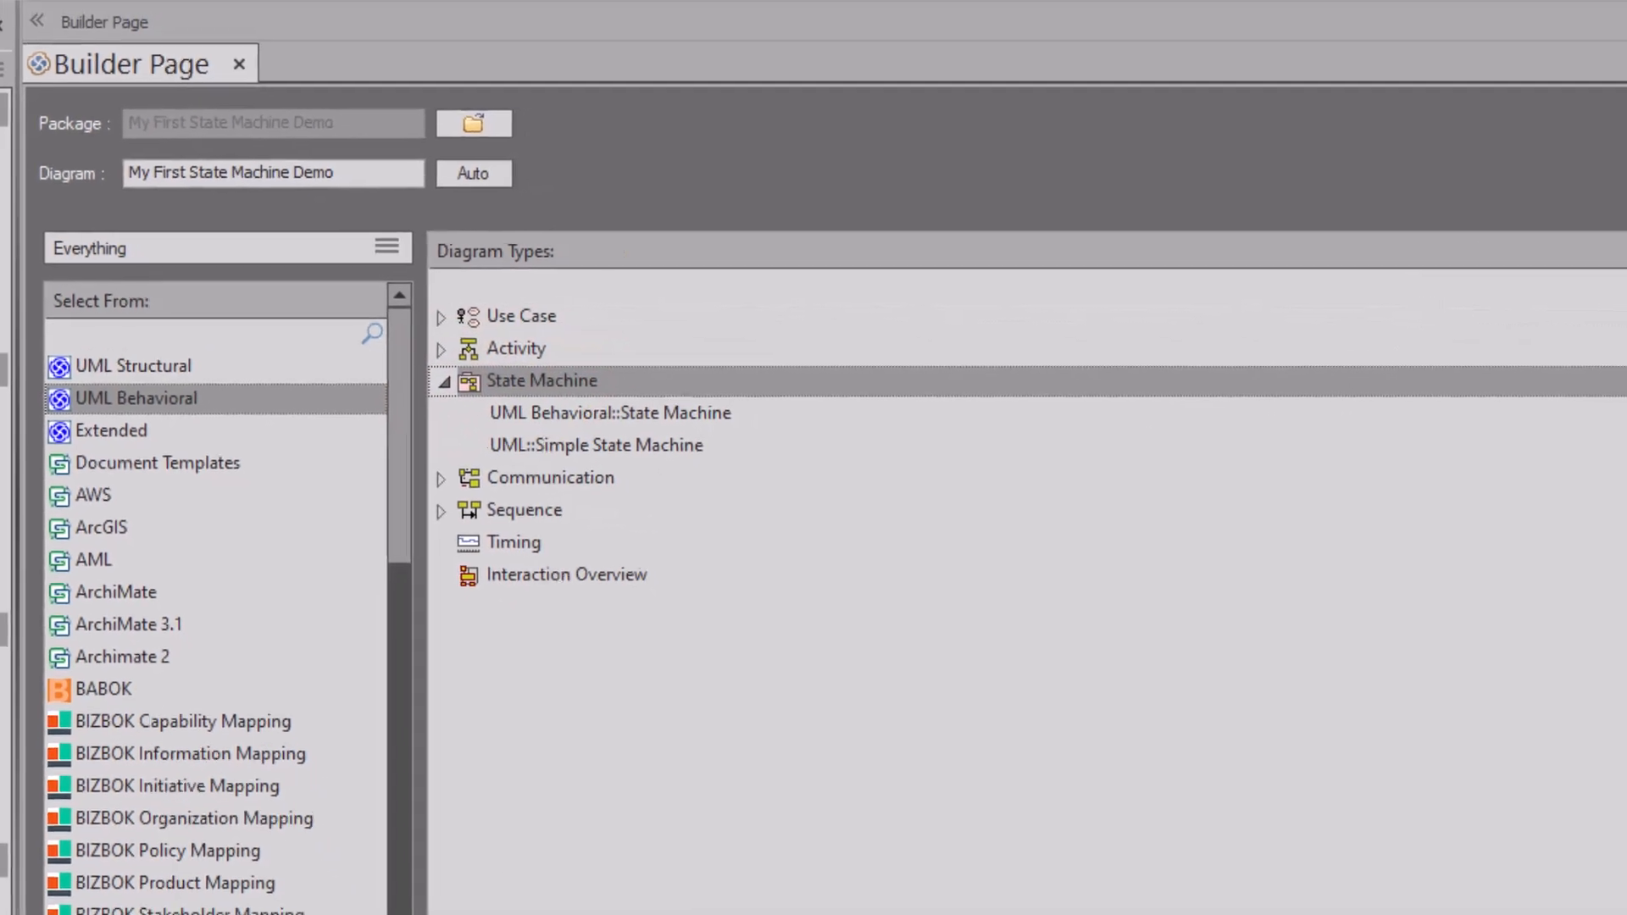
{"action": "left_click", "coordinate": [1355, 185]}
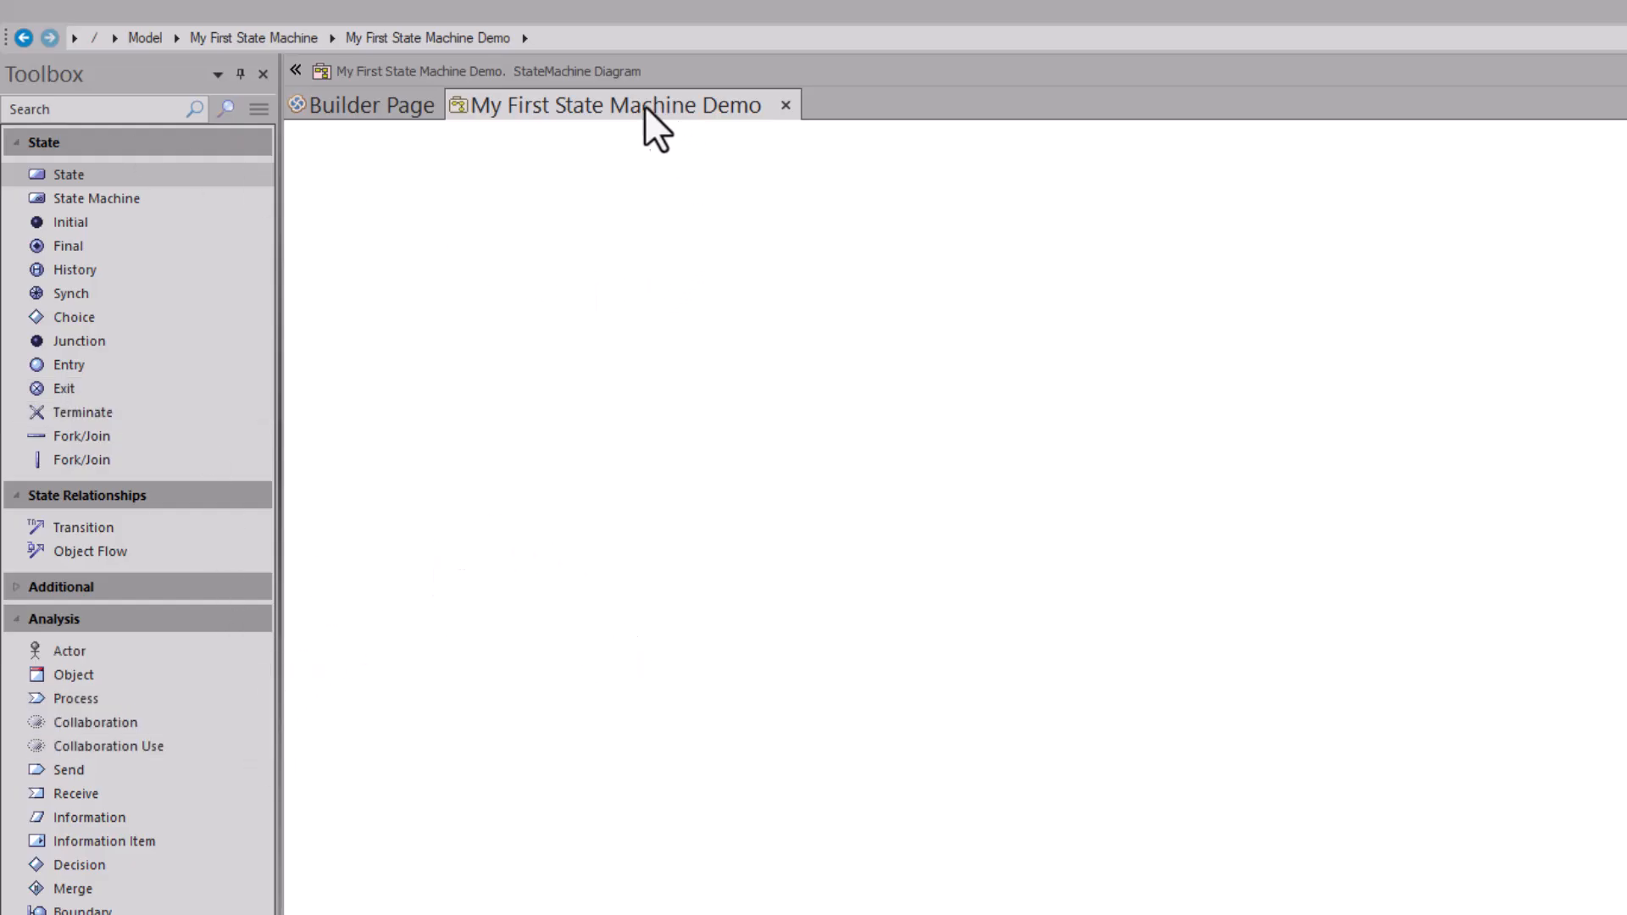
Step: Add a state machine element named Login to the diagram
{"action": "left_click_drag", "start_coordinate": [85, 200], "coordinate": [492, 196]}
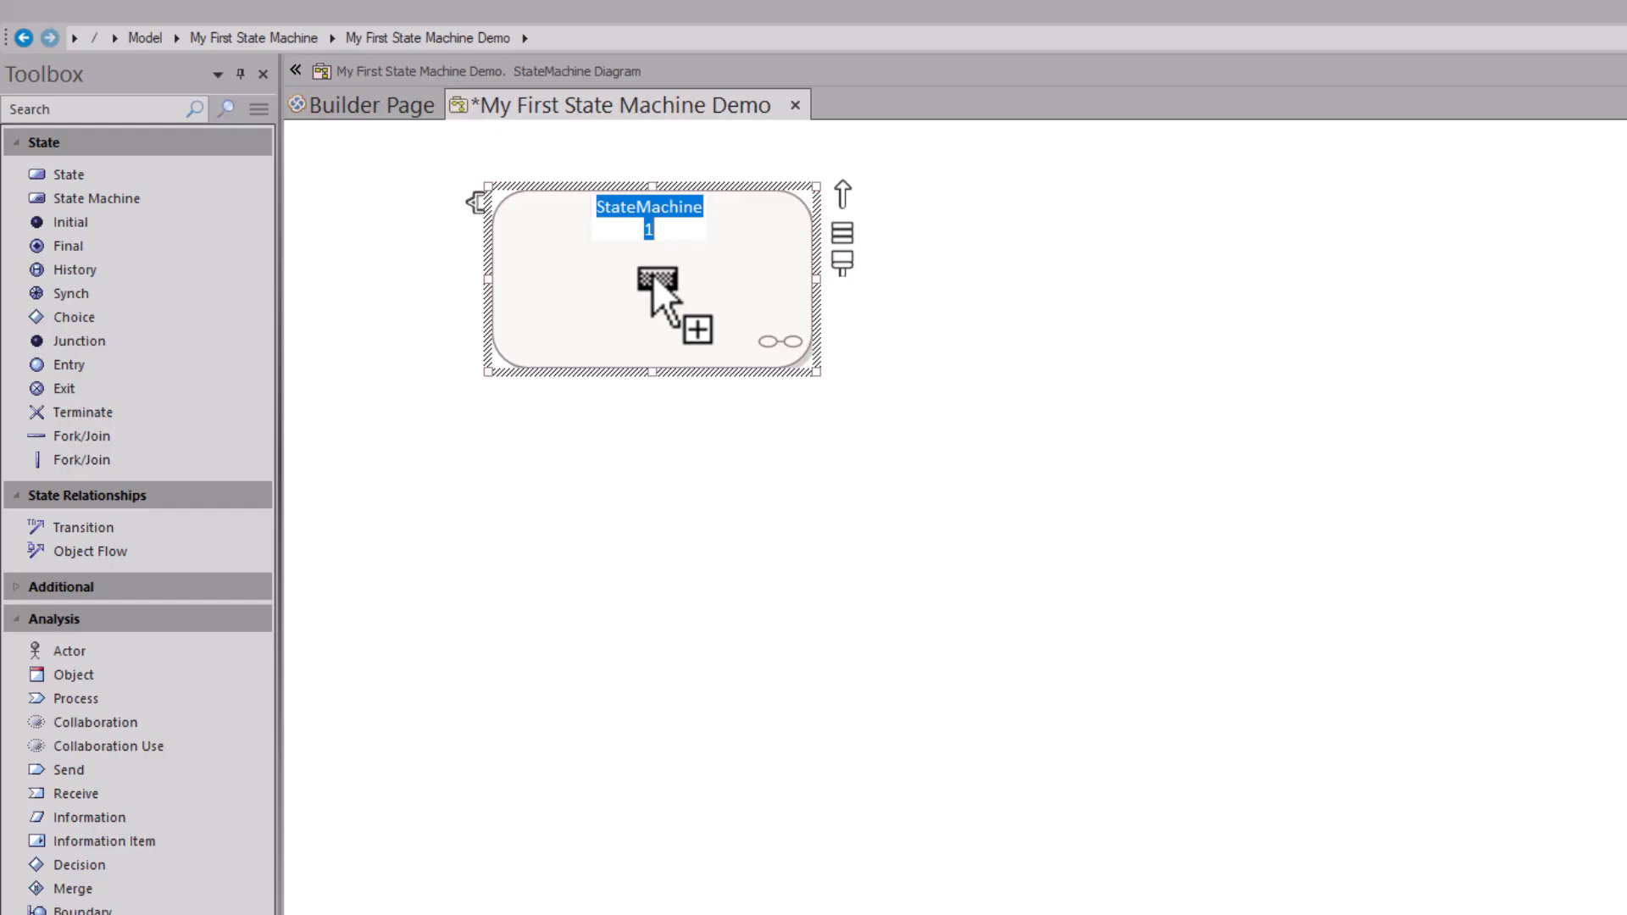
{"action": "type", "text": "Lo"}
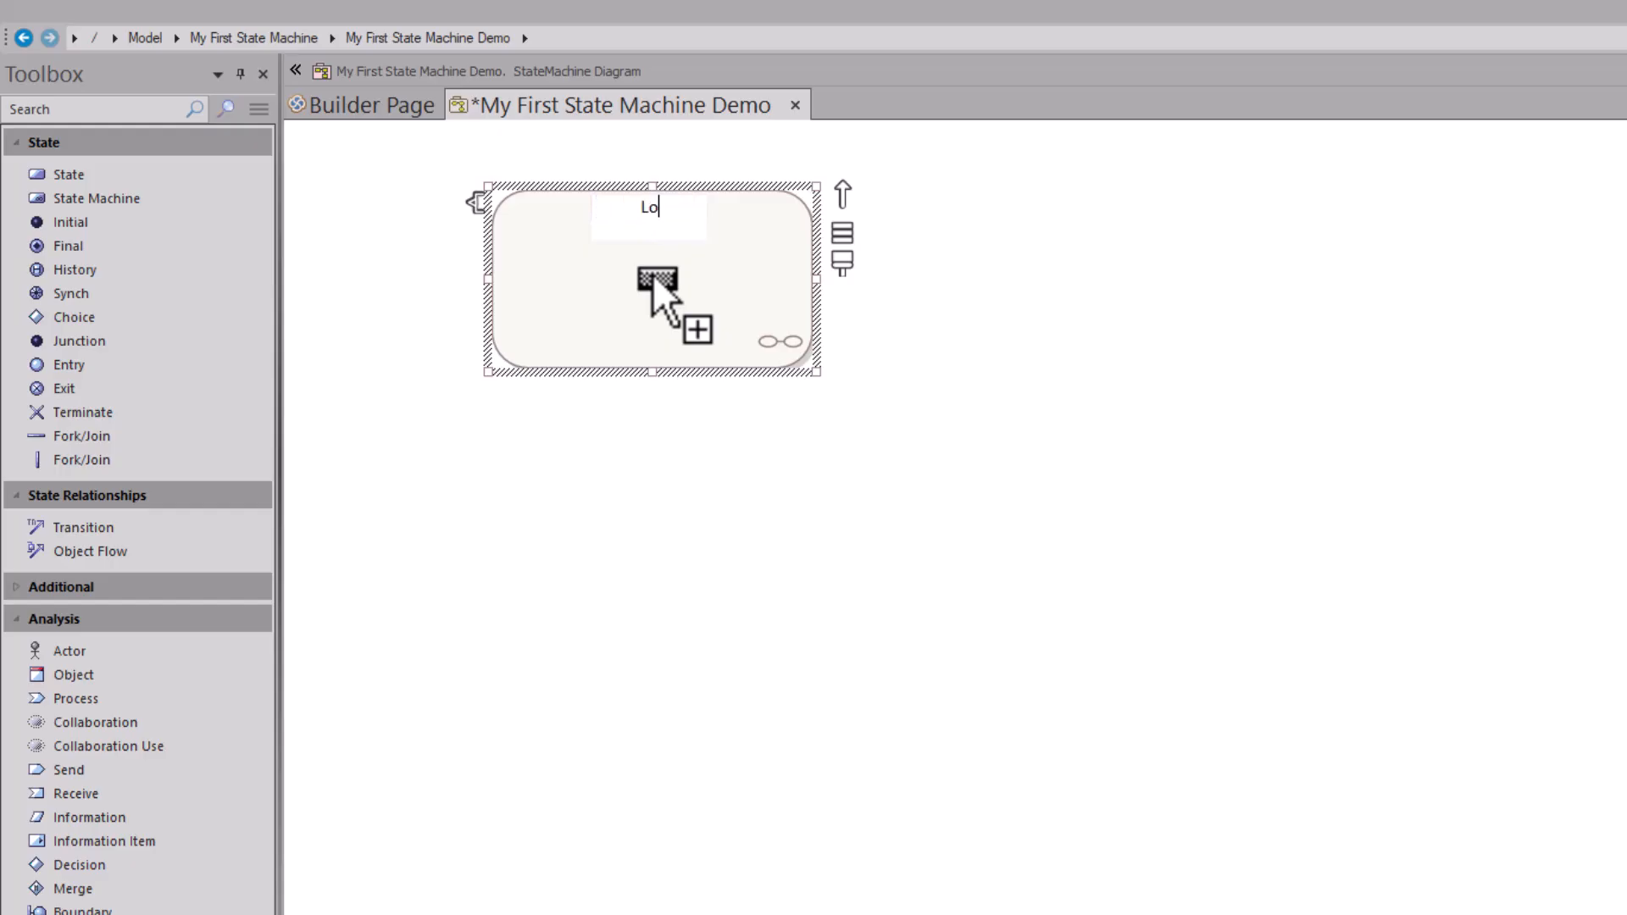
{"action": "type", "text": "gin"}
{"action": "key", "text": "Return"}
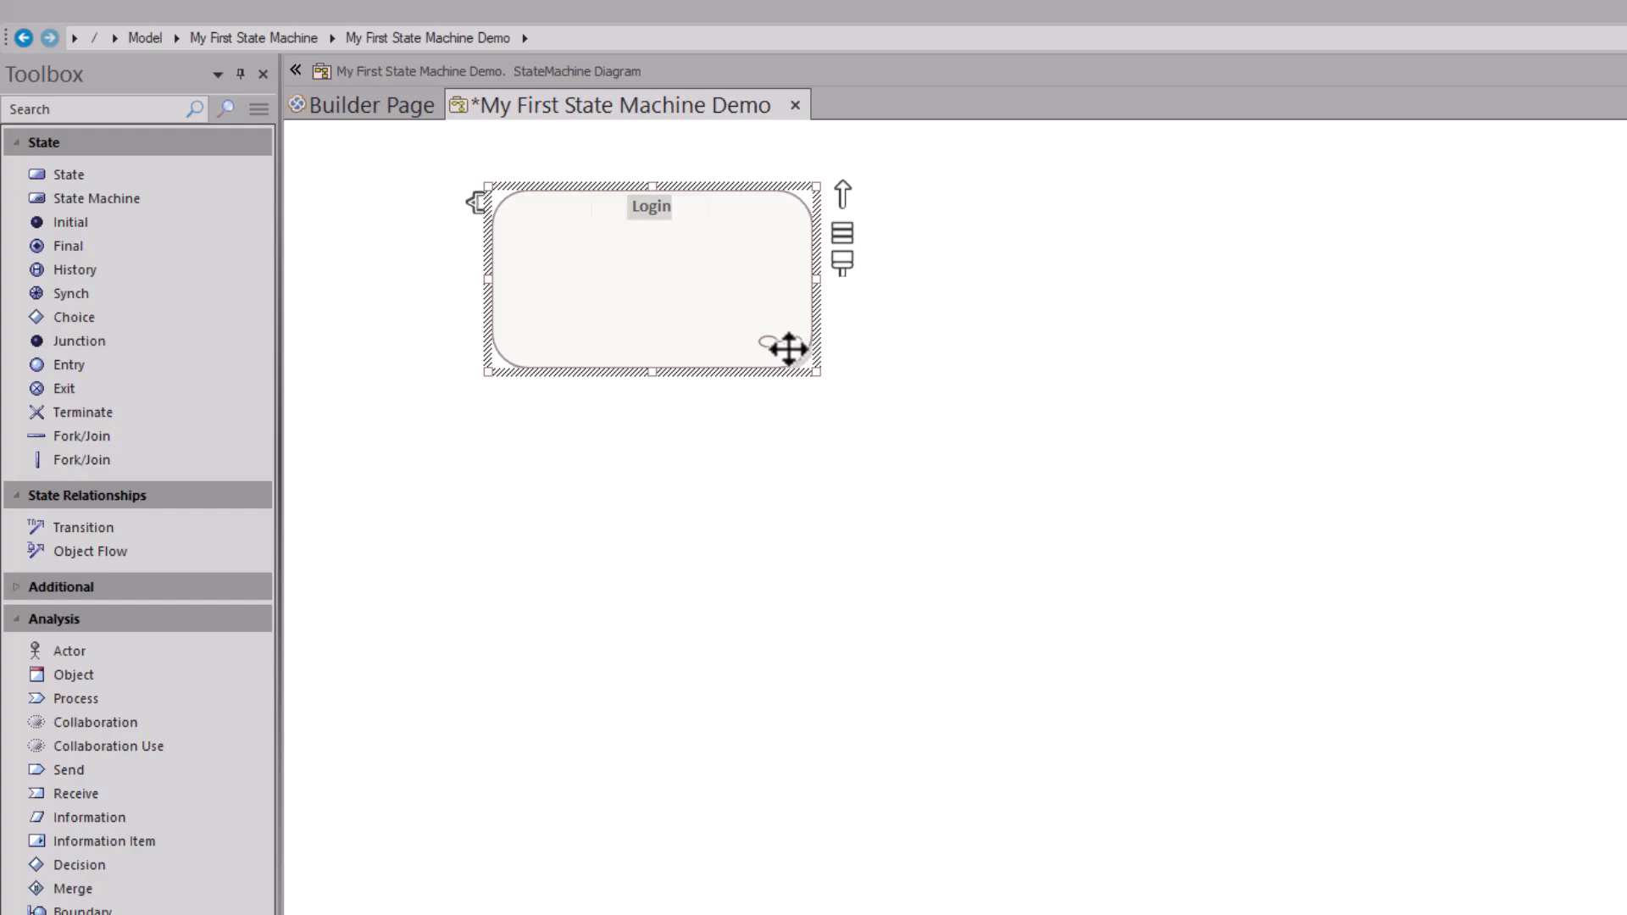
Step: Open Login's StateMachine1 child diagram, then close it without saving
{"action": "double_click", "coordinate": [664, 287]}
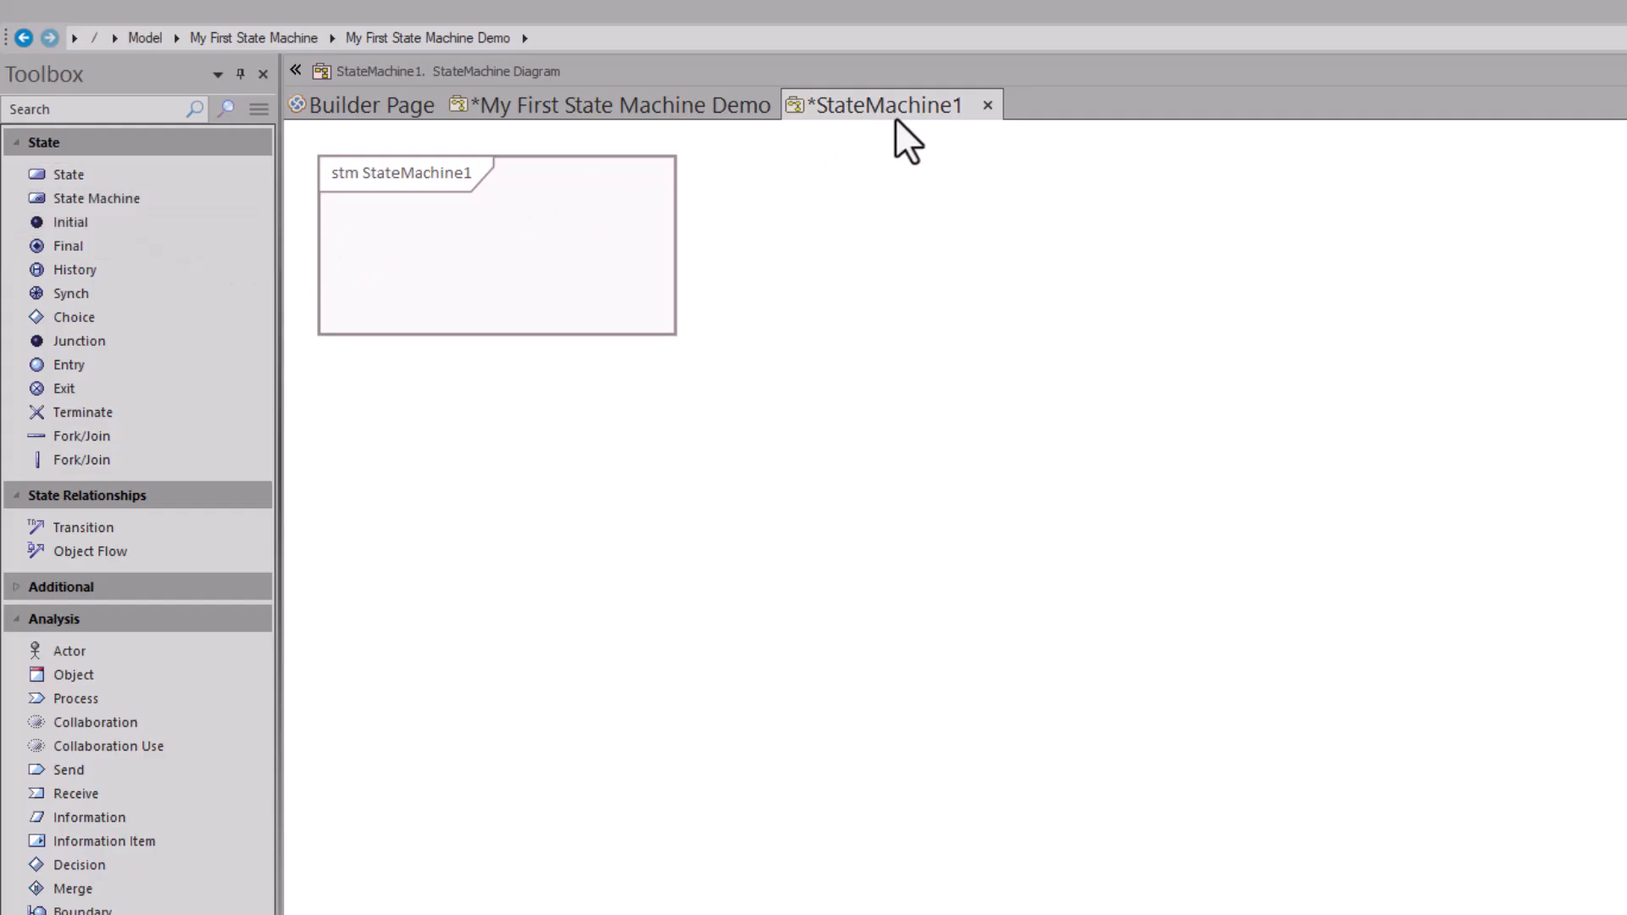
{"action": "left_click", "coordinate": [989, 105]}
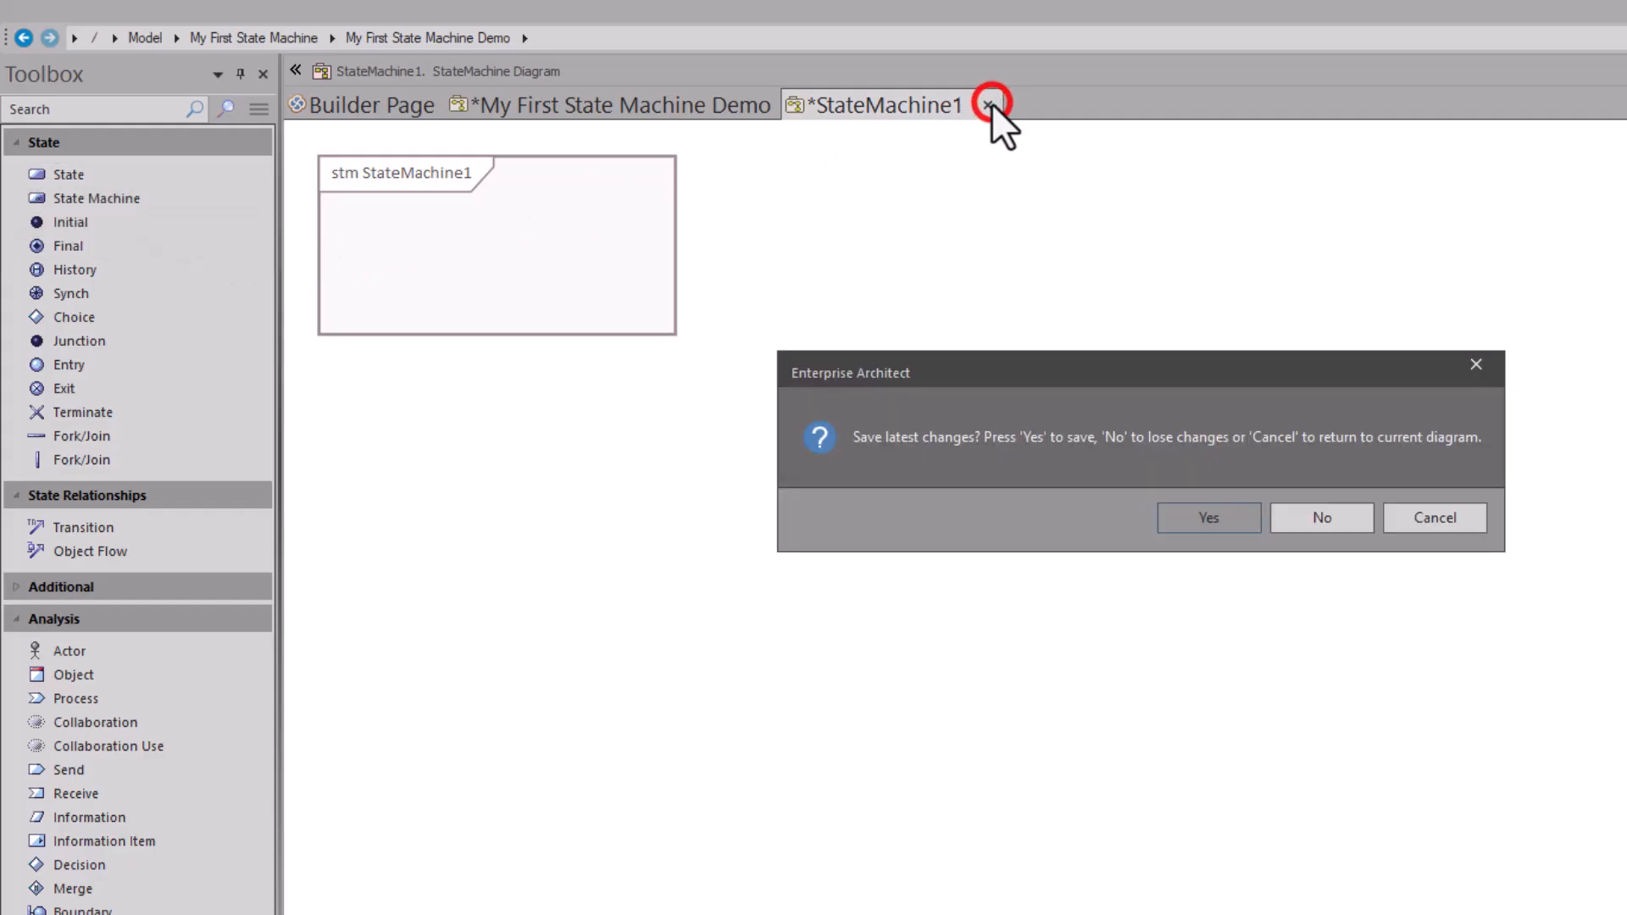
{"action": "left_click", "coordinate": [1310, 531]}
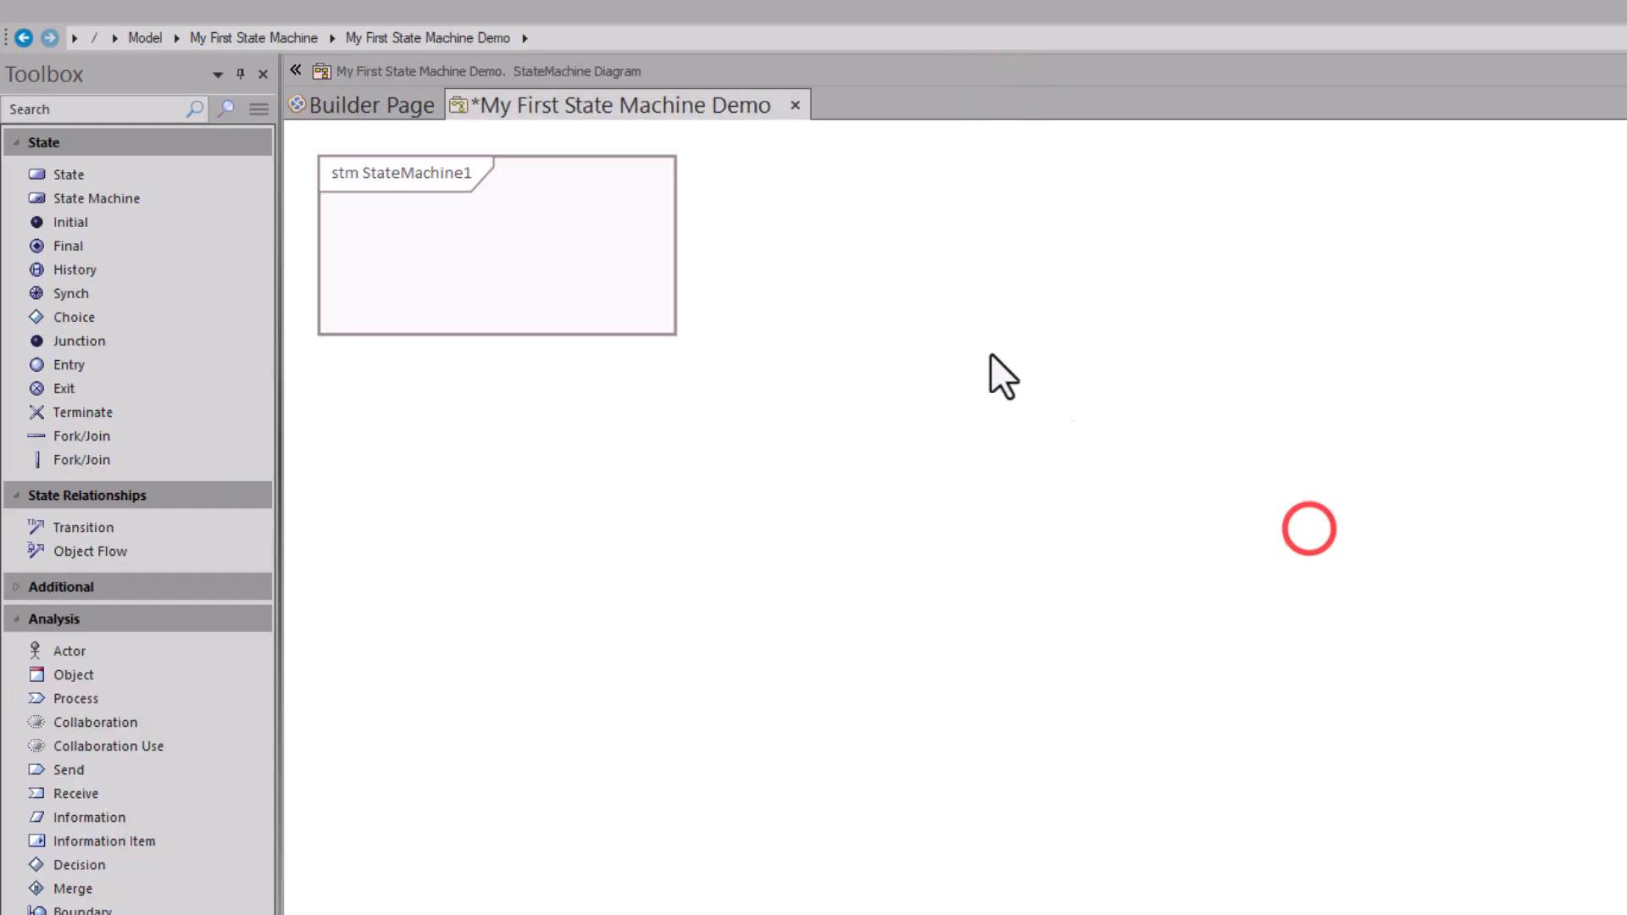
{"action": "left_click", "coordinate": [688, 250]}
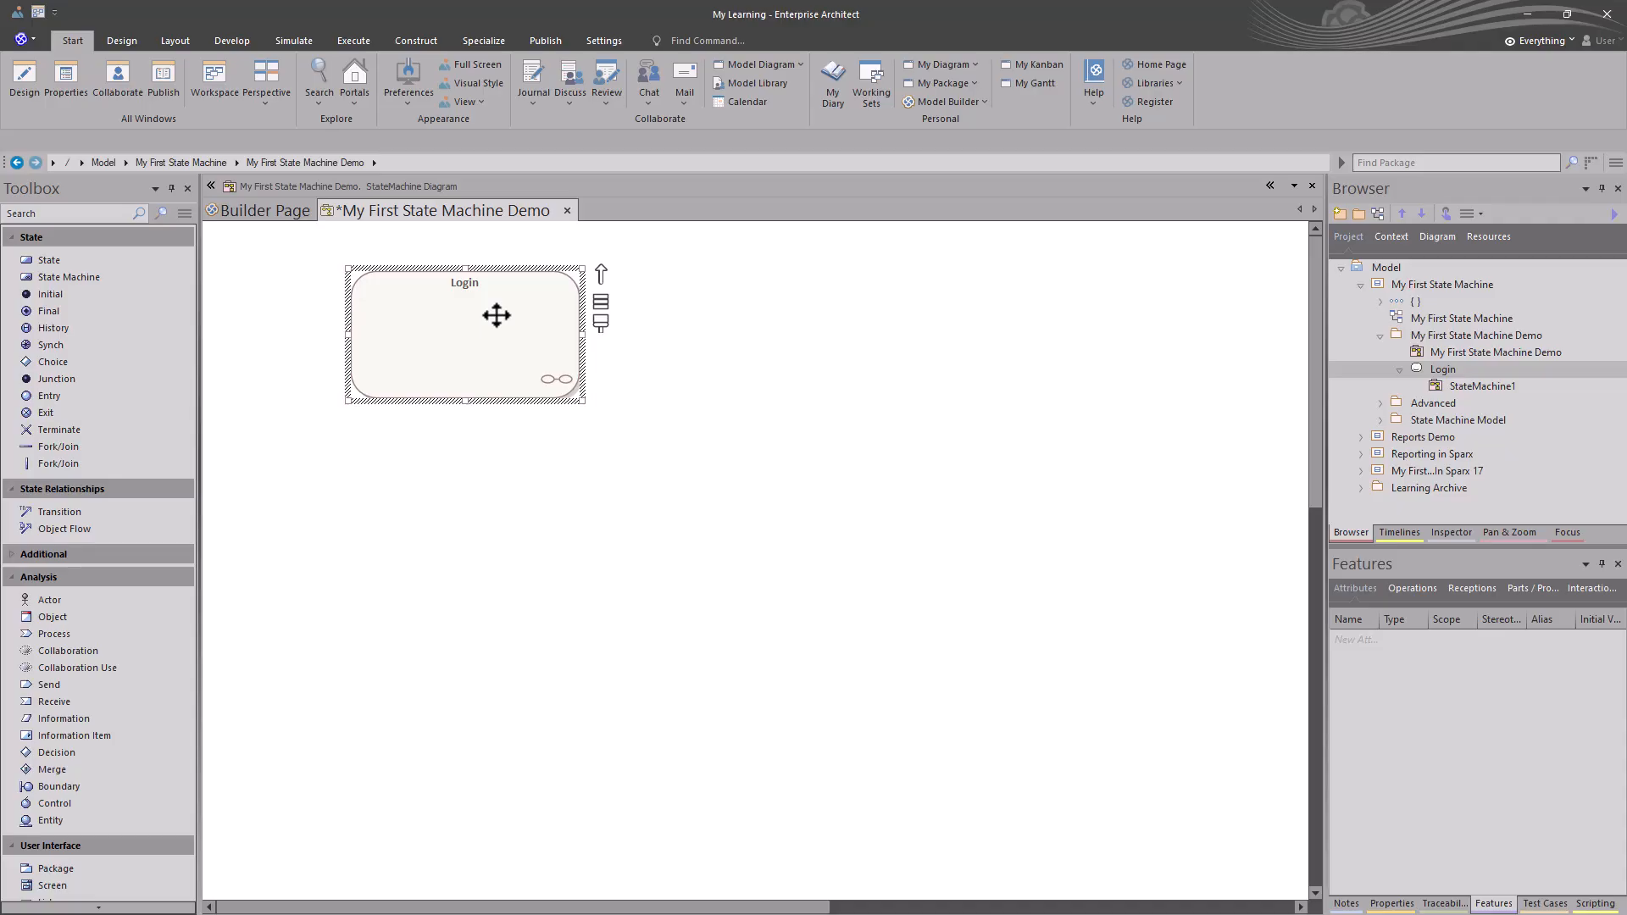
Step: Delete the Login state machine from the Browser and confirm the deletion
{"action": "right_click", "coordinate": [1427, 371]}
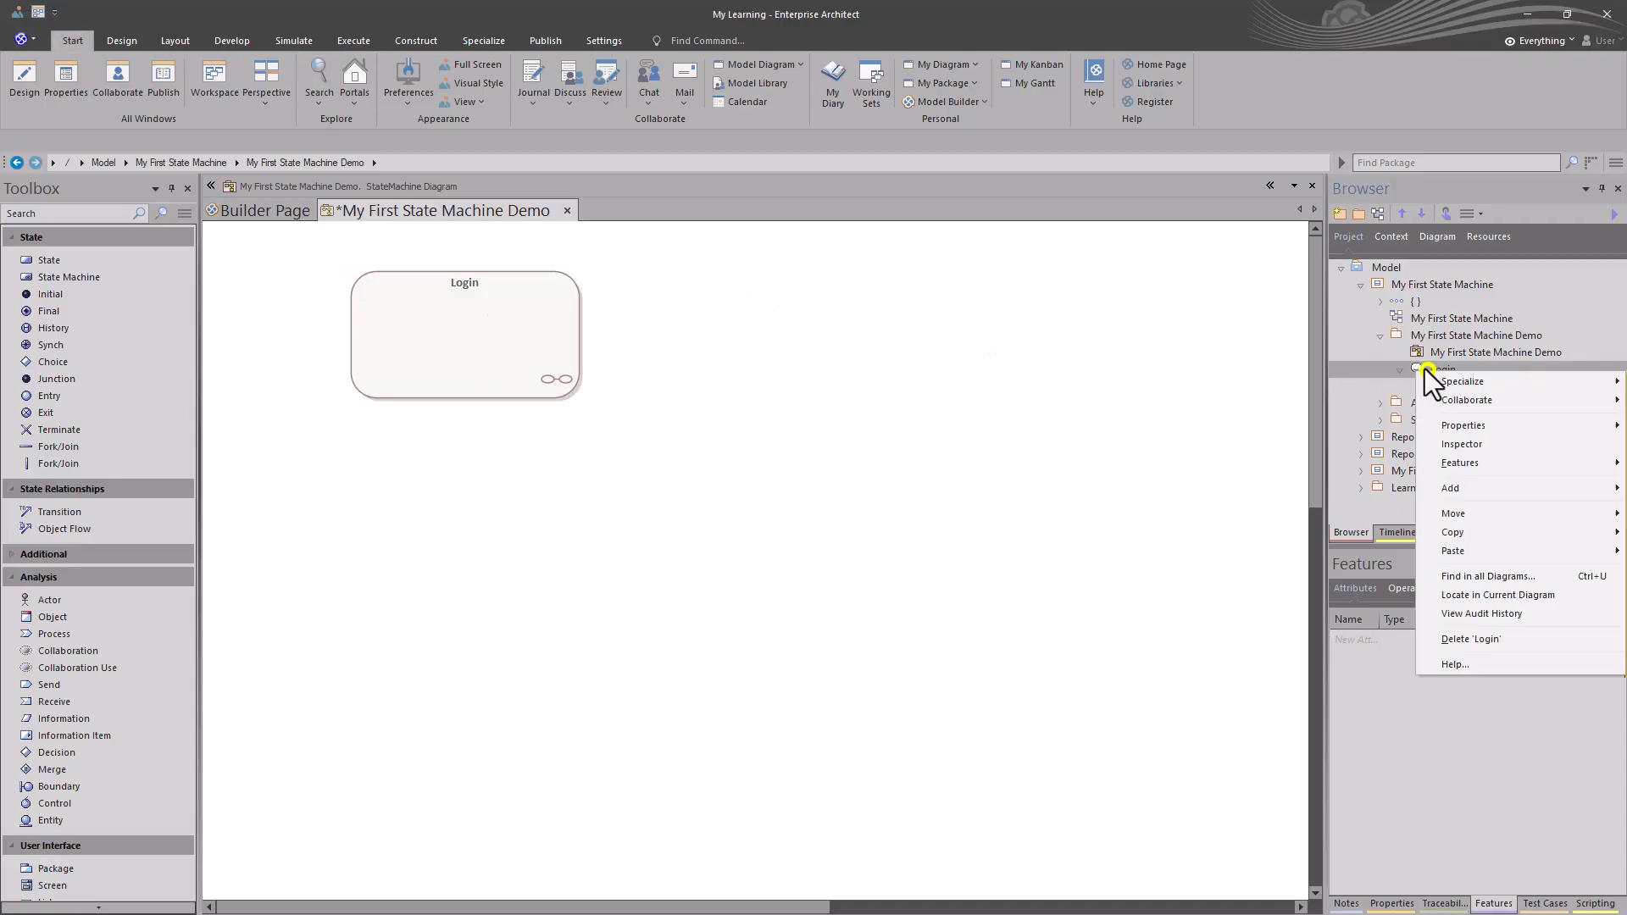
{"action": "left_click", "coordinate": [1476, 639]}
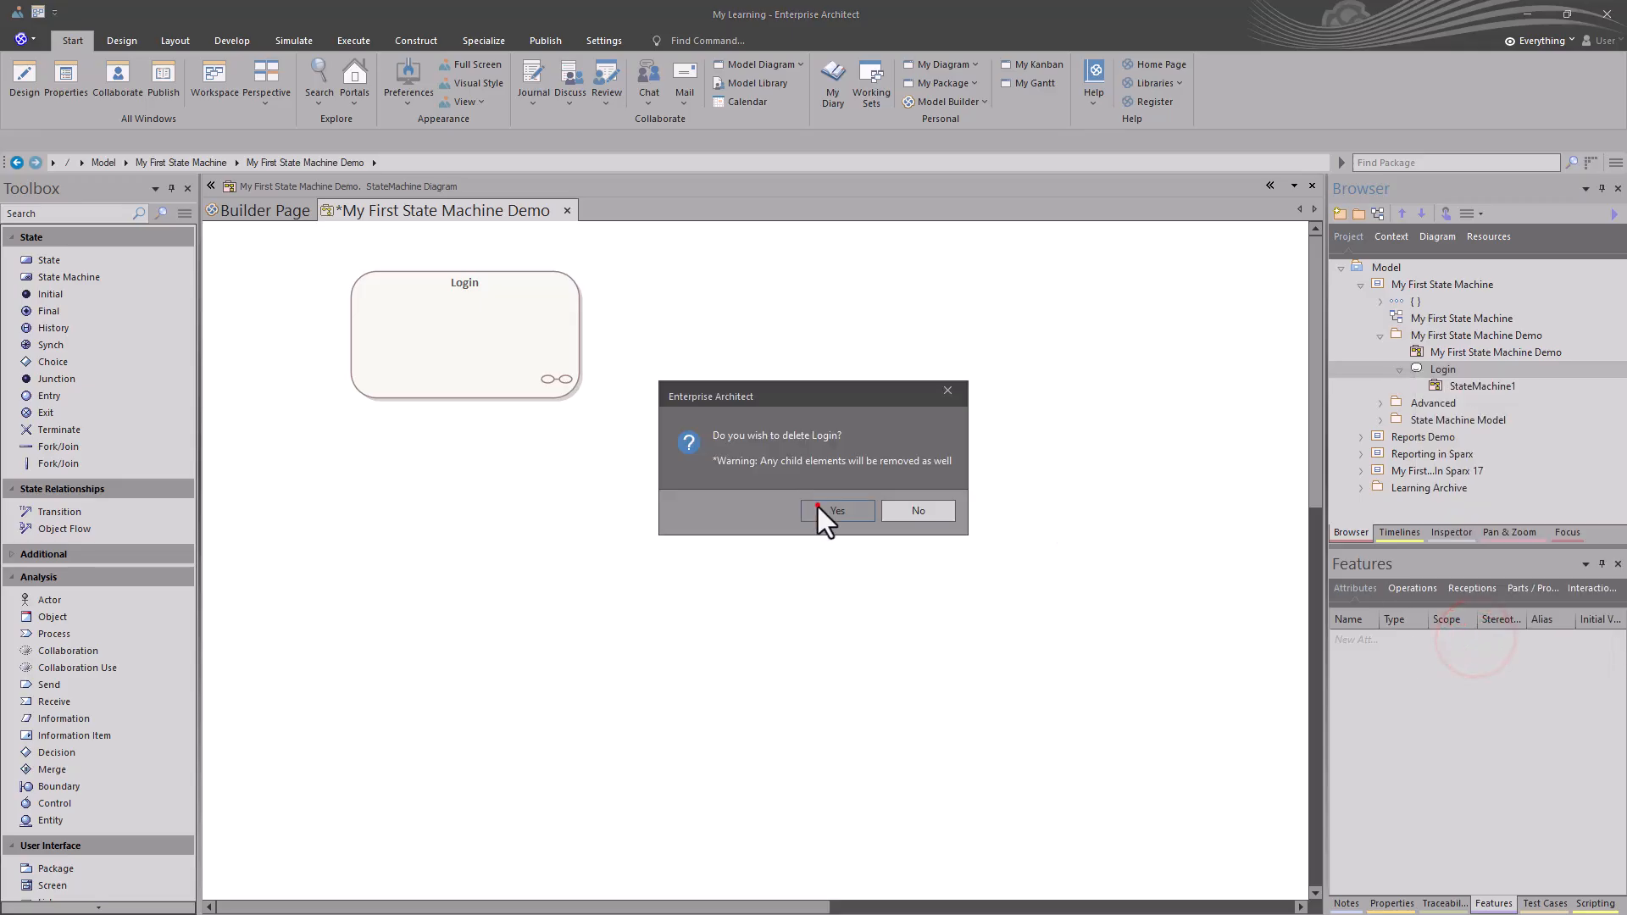
{"action": "left_click", "coordinate": [818, 506]}
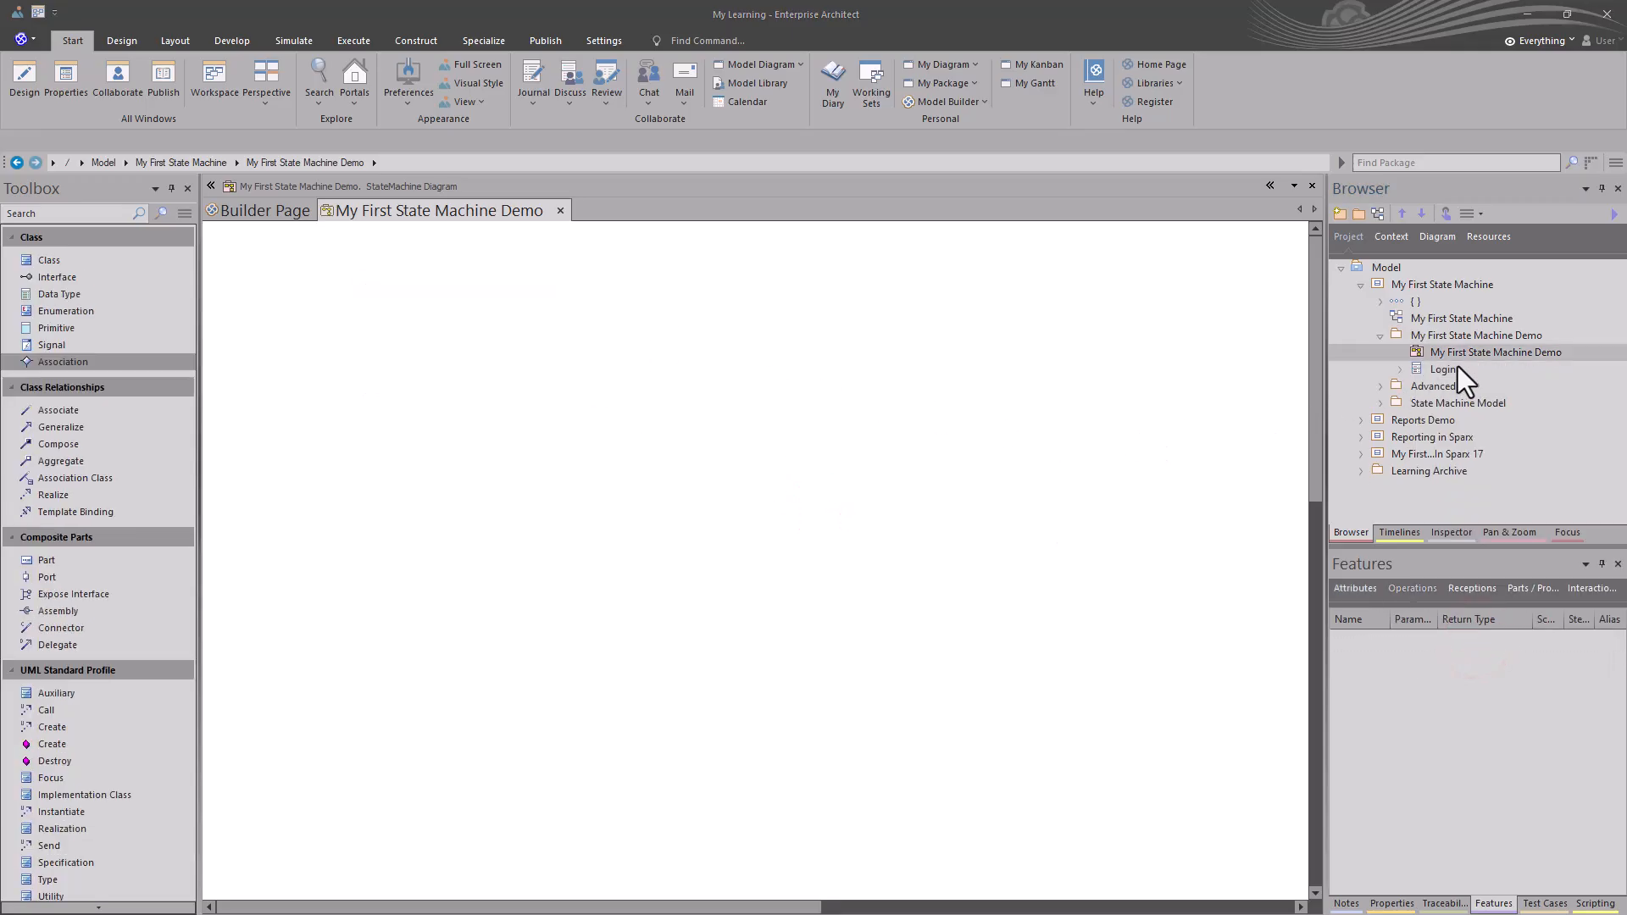
Step: Place the Login class top-left and give it a saved child State Machine diagram
{"action": "left_click_drag", "start_coordinate": [1441, 370], "coordinate": [279, 291]}
{"action": "left_click", "coordinate": [767, 526]}
{"action": "right_click", "coordinate": [279, 290]}
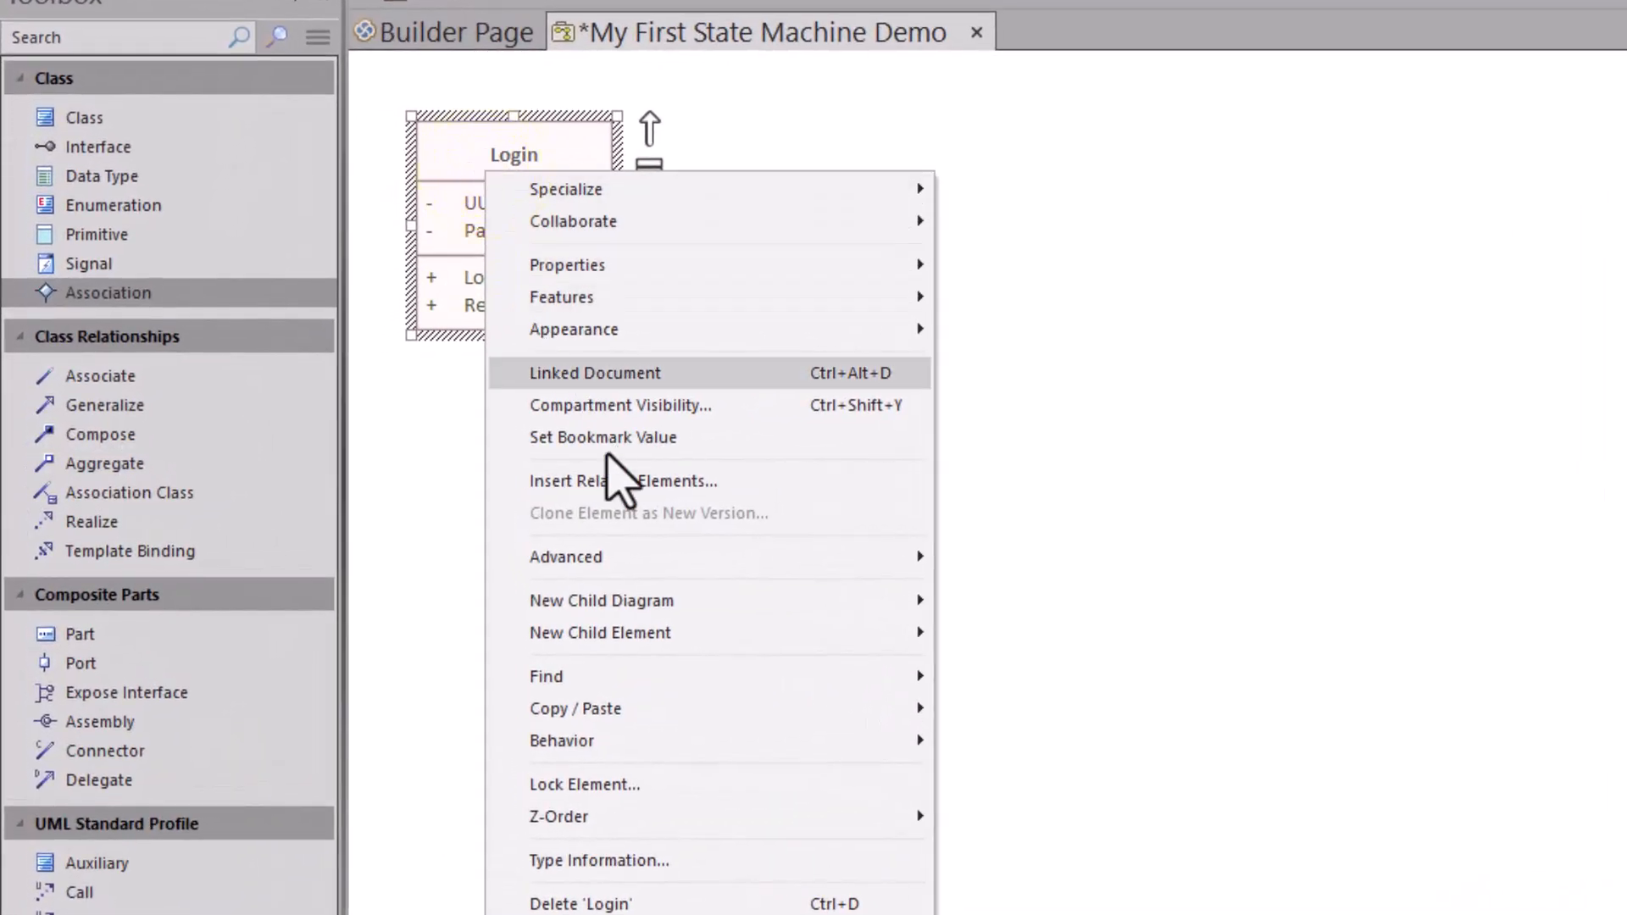
{"action": "mouse_move", "coordinate": [674, 601]}
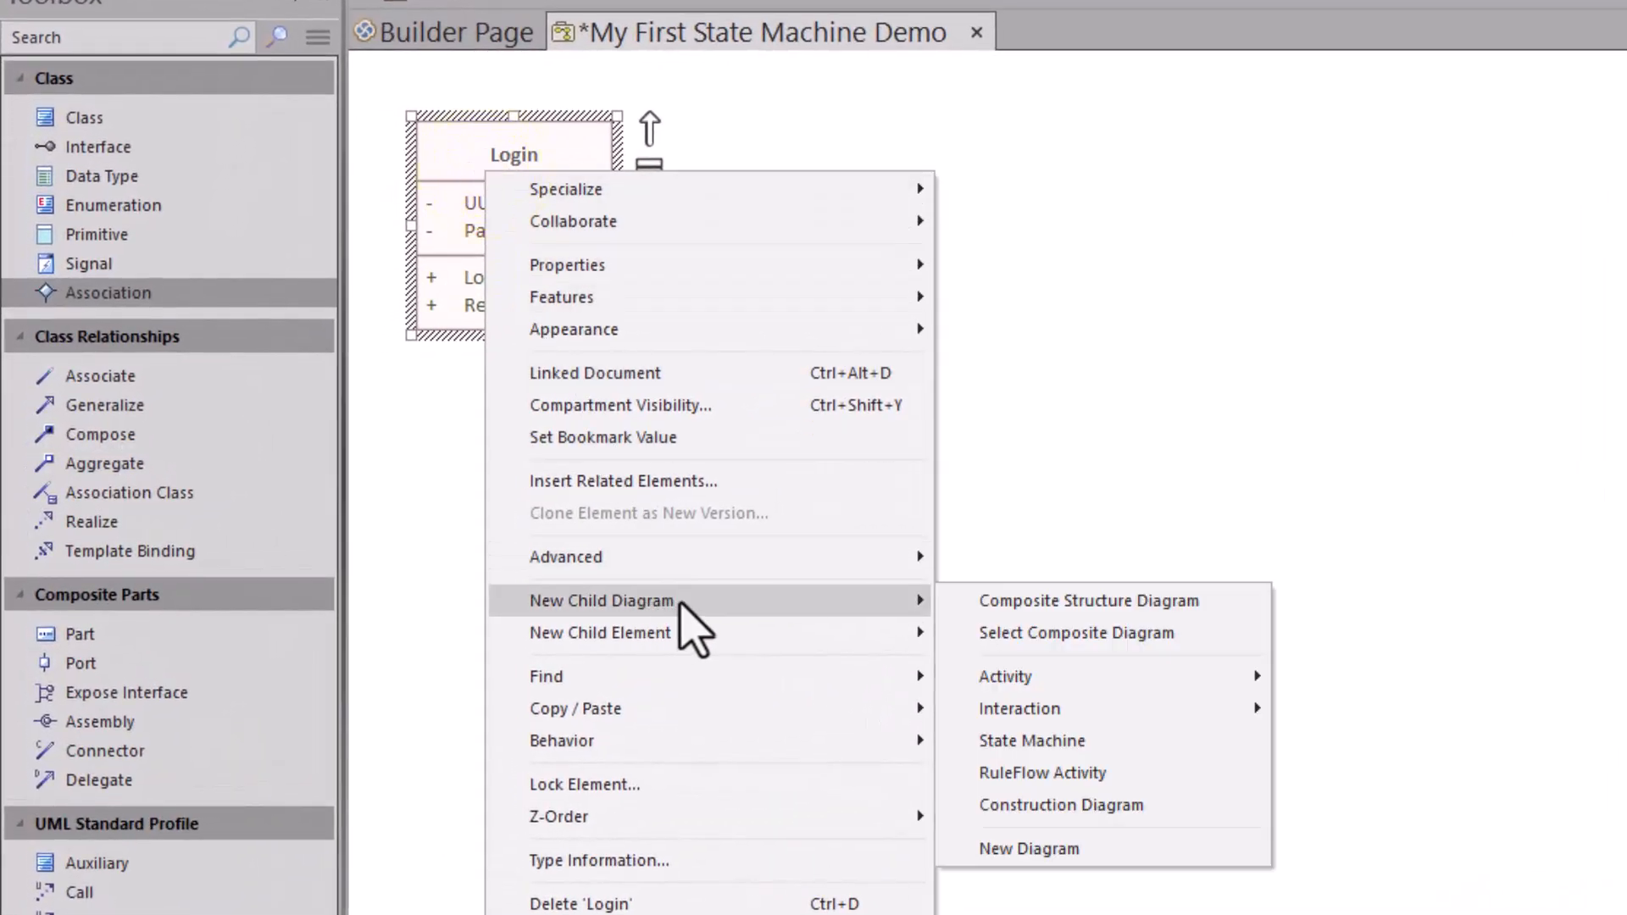
{"action": "left_click", "coordinate": [1070, 740]}
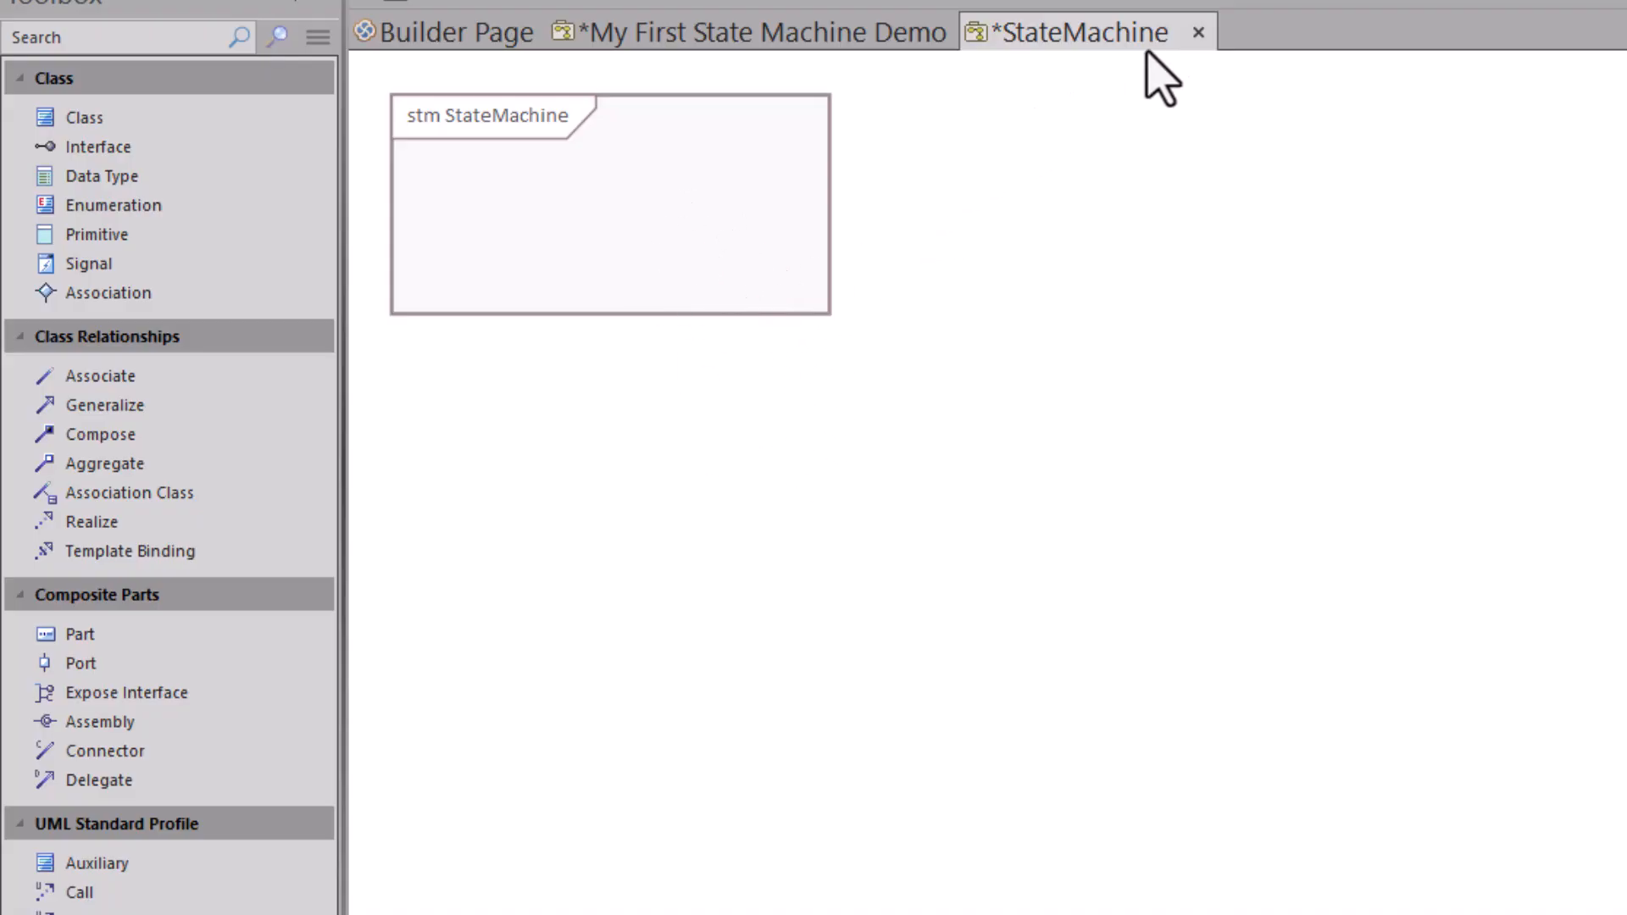
{"action": "left_click", "coordinate": [1198, 32]}
{"action": "left_click", "coordinate": [1487, 536]}
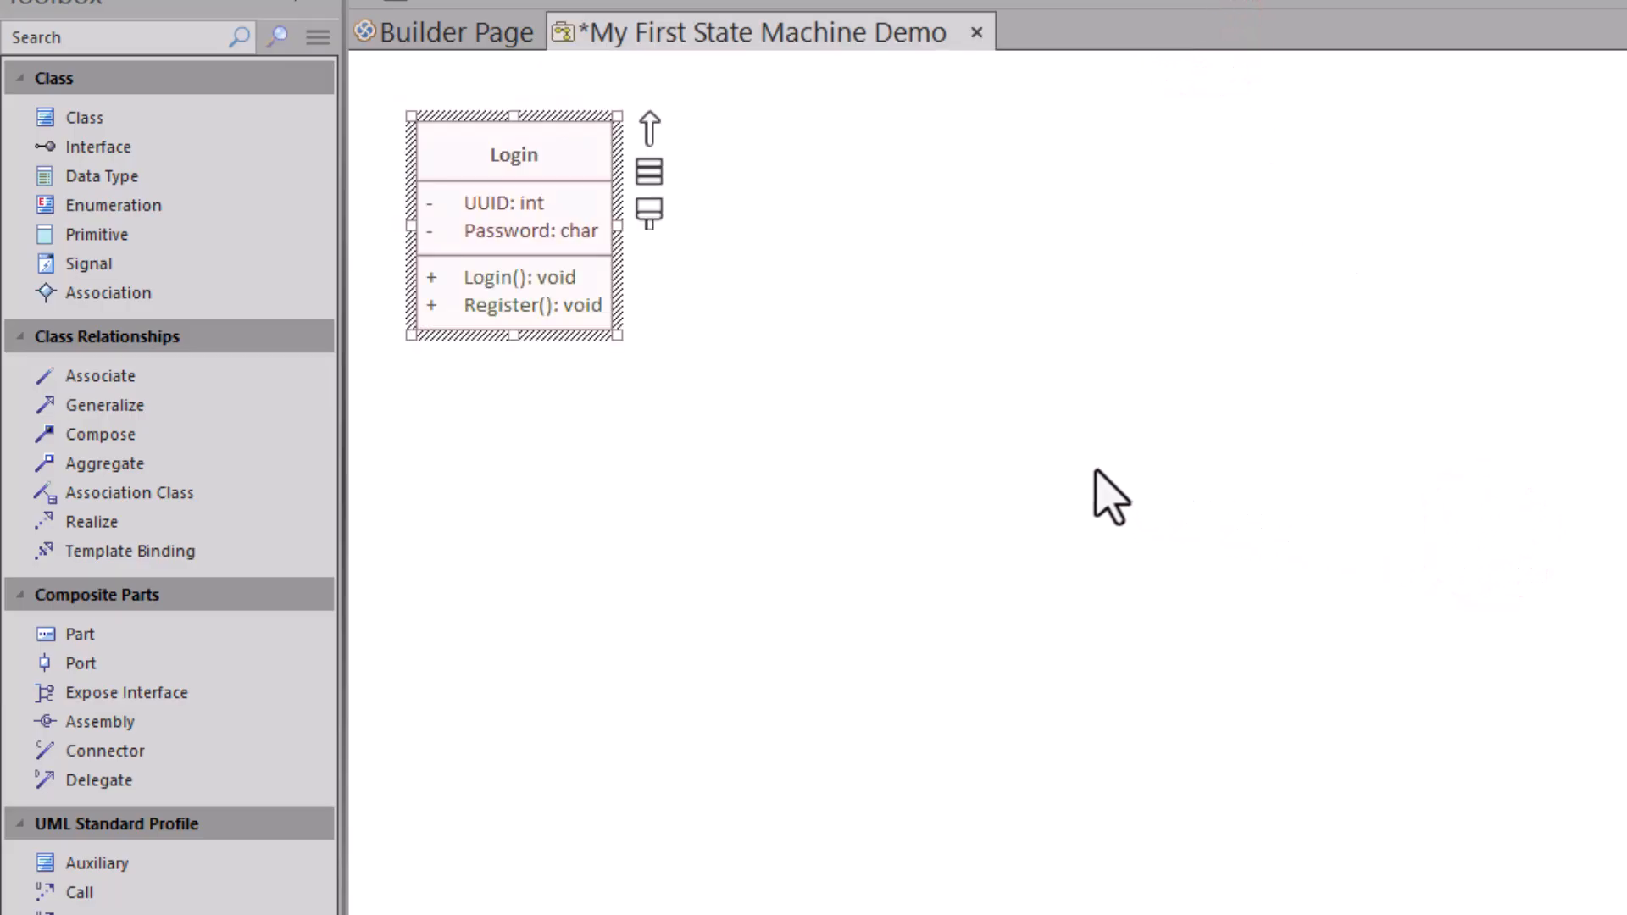
Step: Open the Login class's Scenarios Structure Editor, then close it
{"action": "double_click", "coordinate": [445, 156]}
{"action": "left_click", "coordinate": [252, 312]}
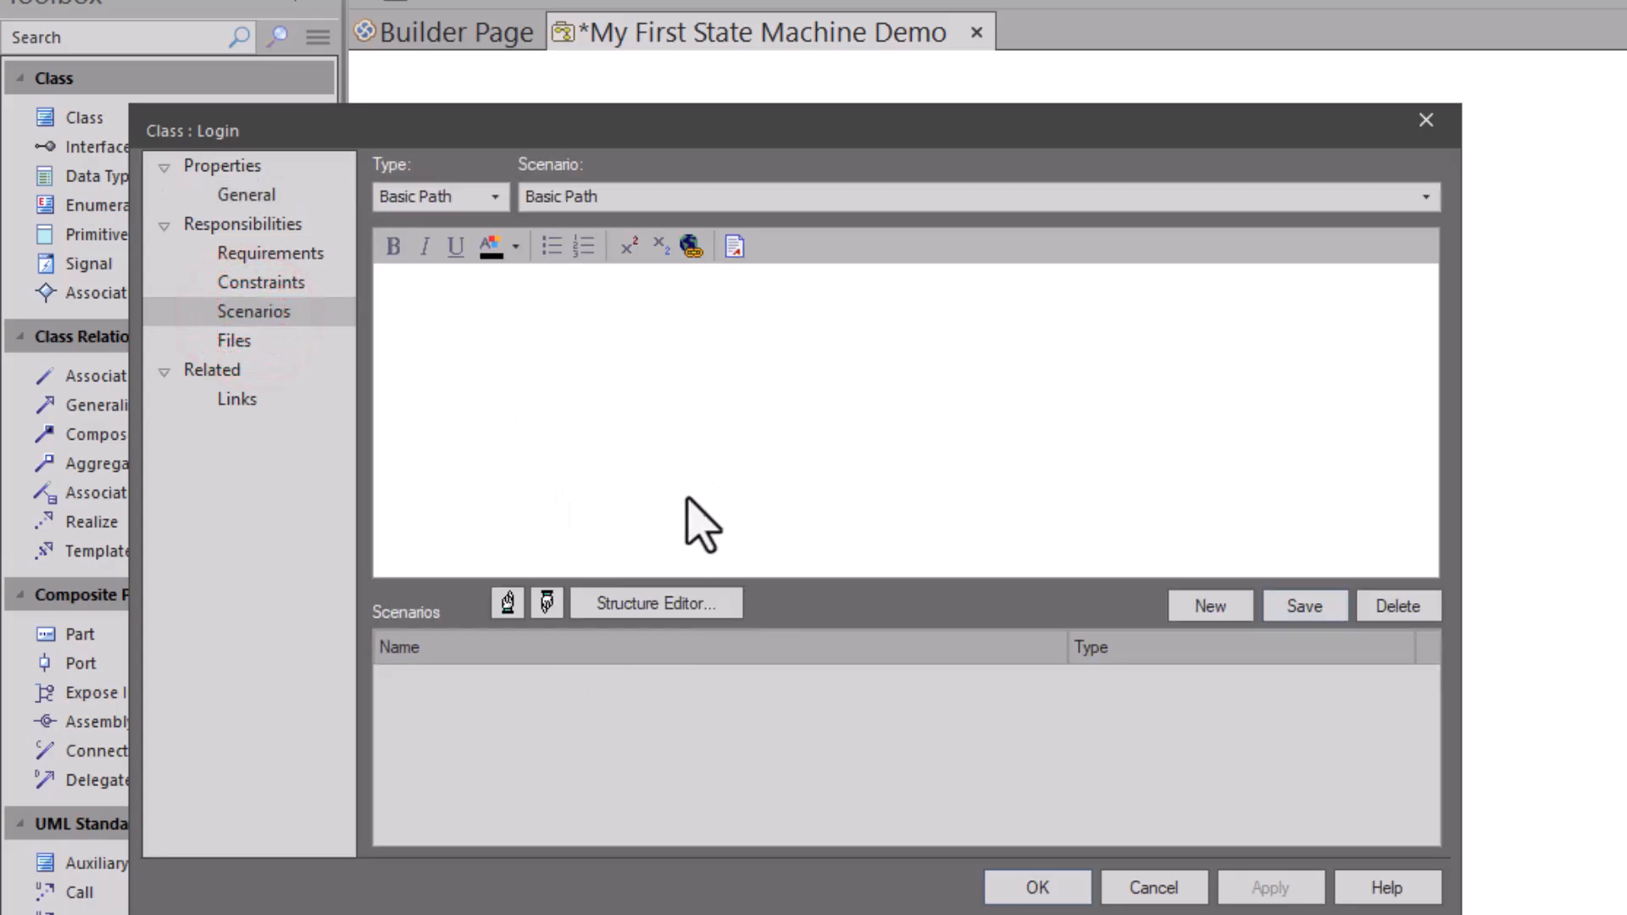
{"action": "left_click", "coordinate": [612, 604]}
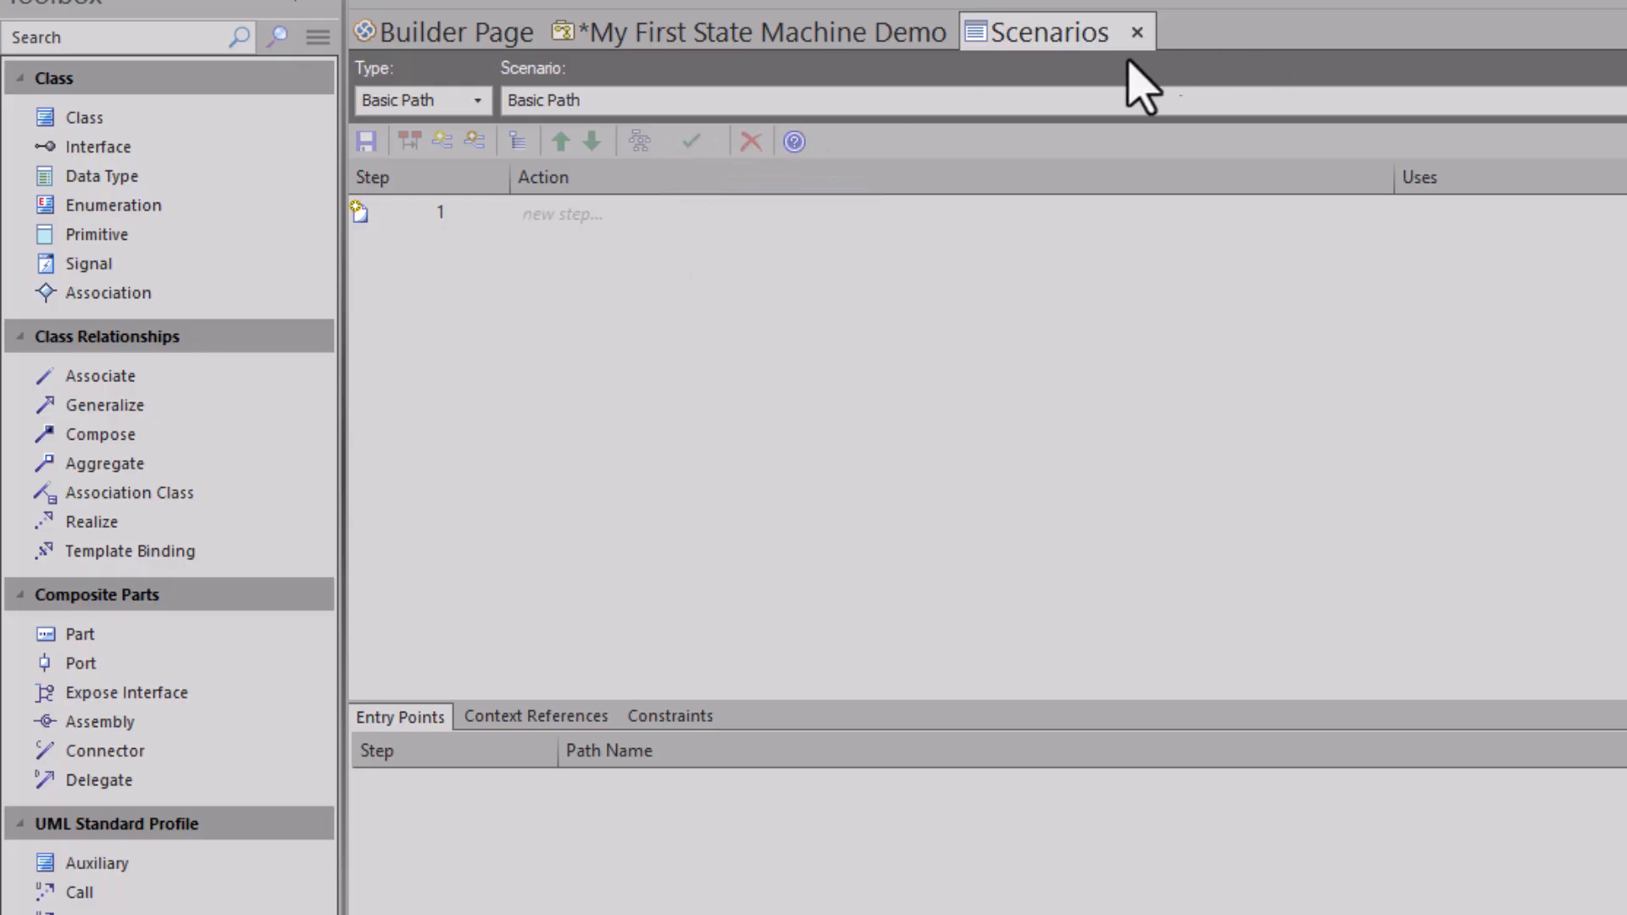
{"action": "left_click", "coordinate": [1136, 33]}
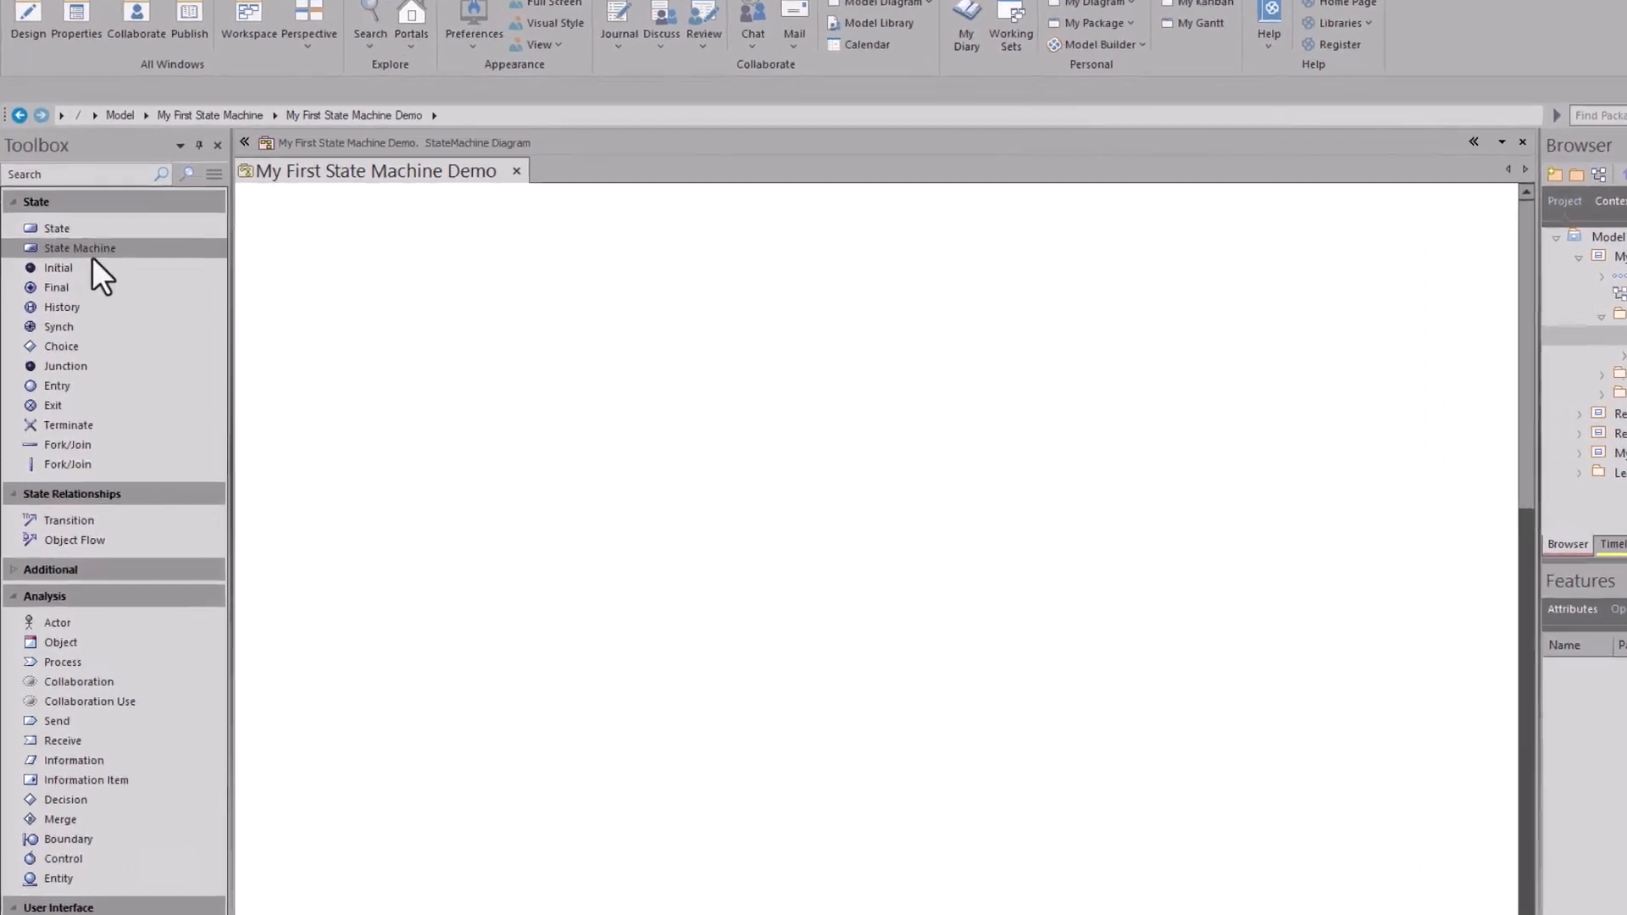
Step: Add an Initial node top-left, a Final node below it, and a state right of Initial
{"action": "left_click", "coordinate": [77, 295]}
{"action": "left_click", "coordinate": [391, 160]}
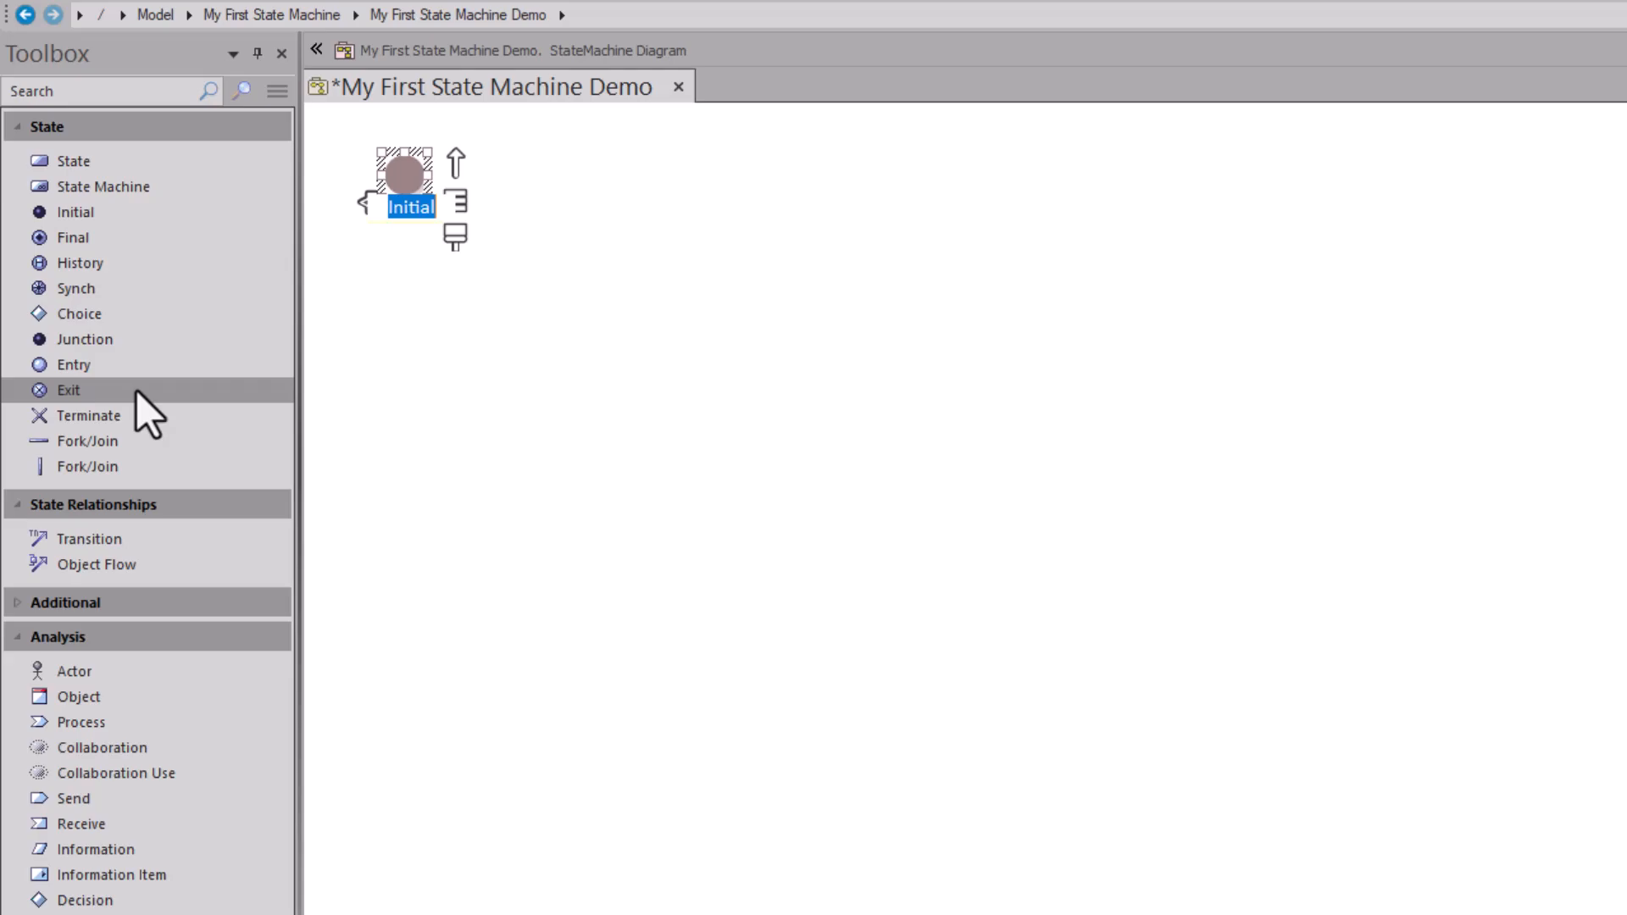
{"action": "left_click", "coordinate": [88, 239]}
{"action": "left_click", "coordinate": [372, 512]}
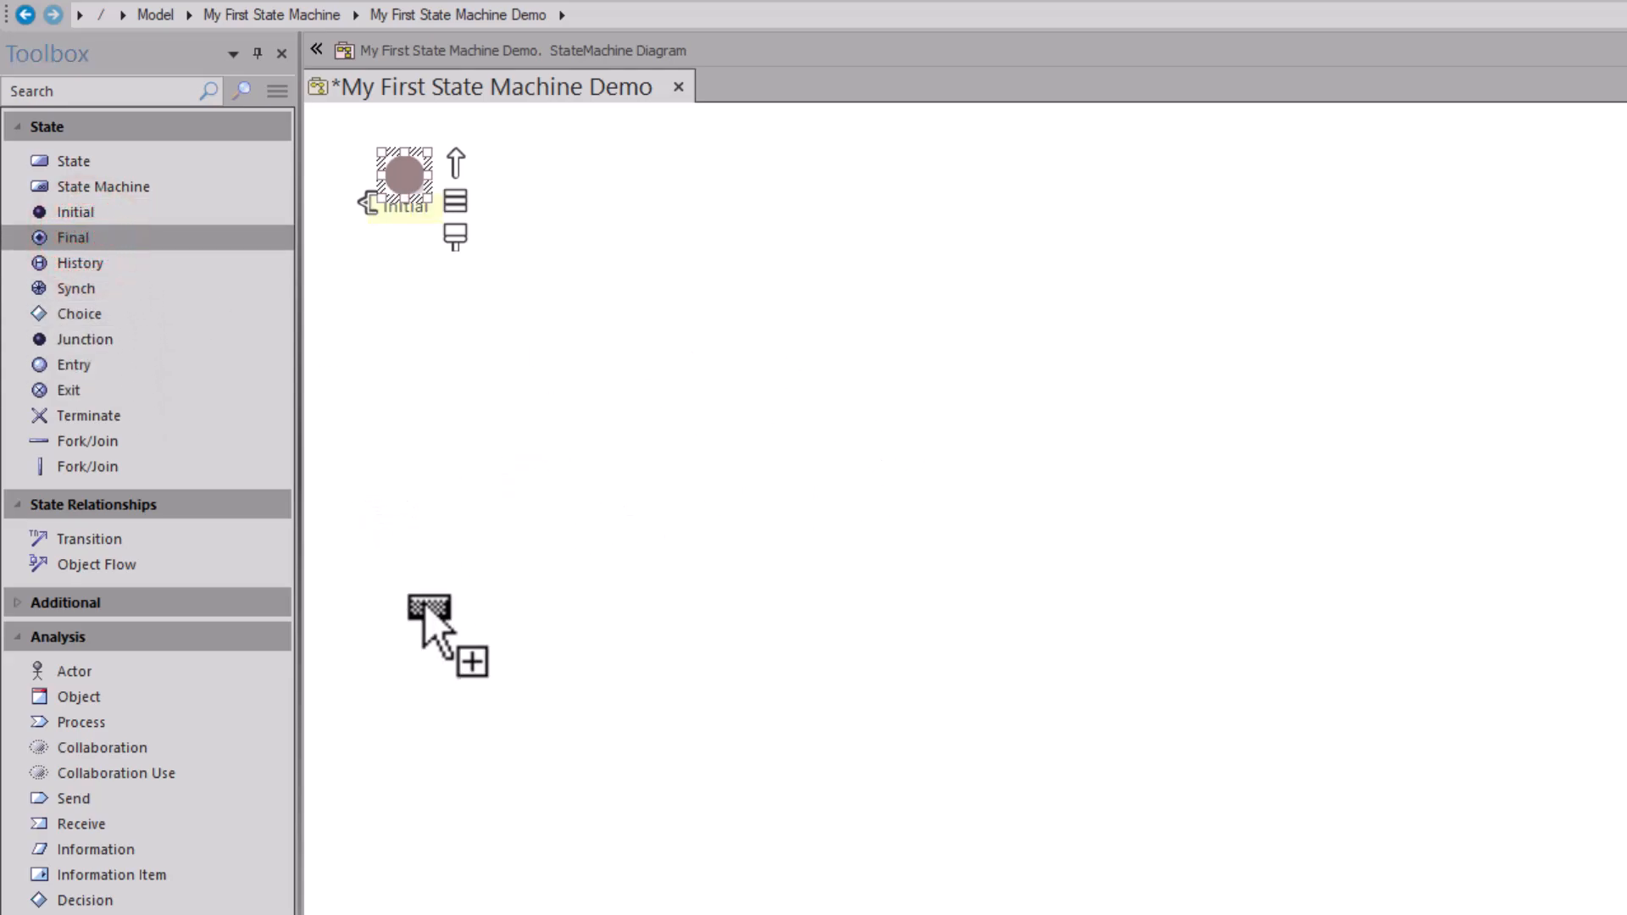
{"action": "left_click", "coordinate": [439, 639]}
{"action": "left_click_drag", "start_coordinate": [395, 543], "coordinate": [408, 586]}
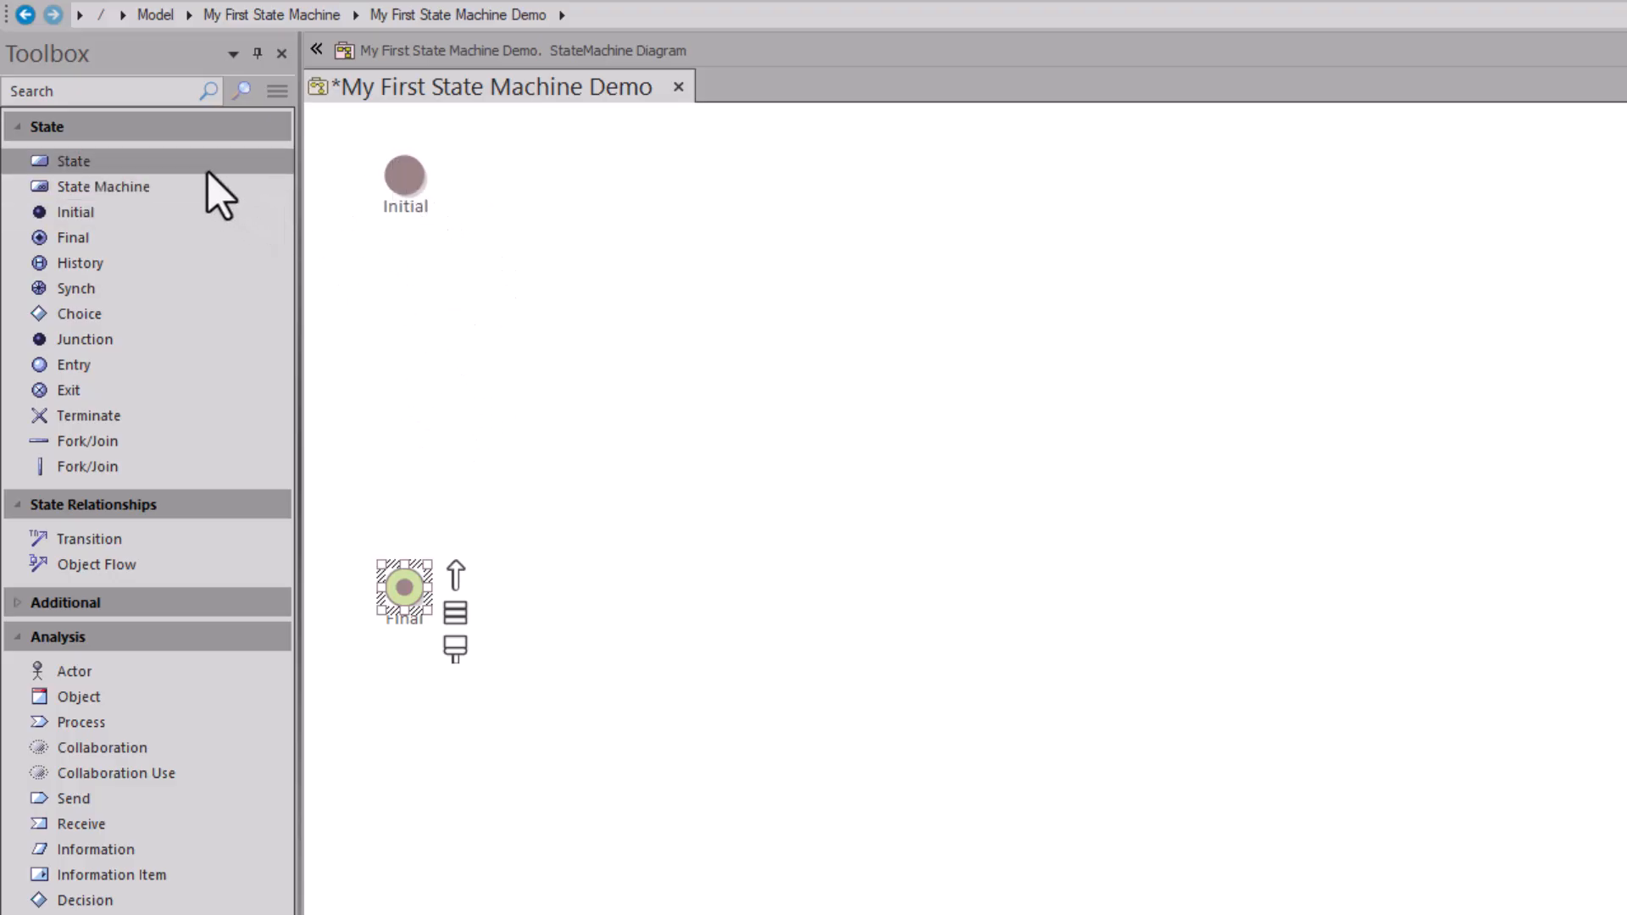
{"action": "left_click_drag", "start_coordinate": [206, 171], "coordinate": [589, 186]}
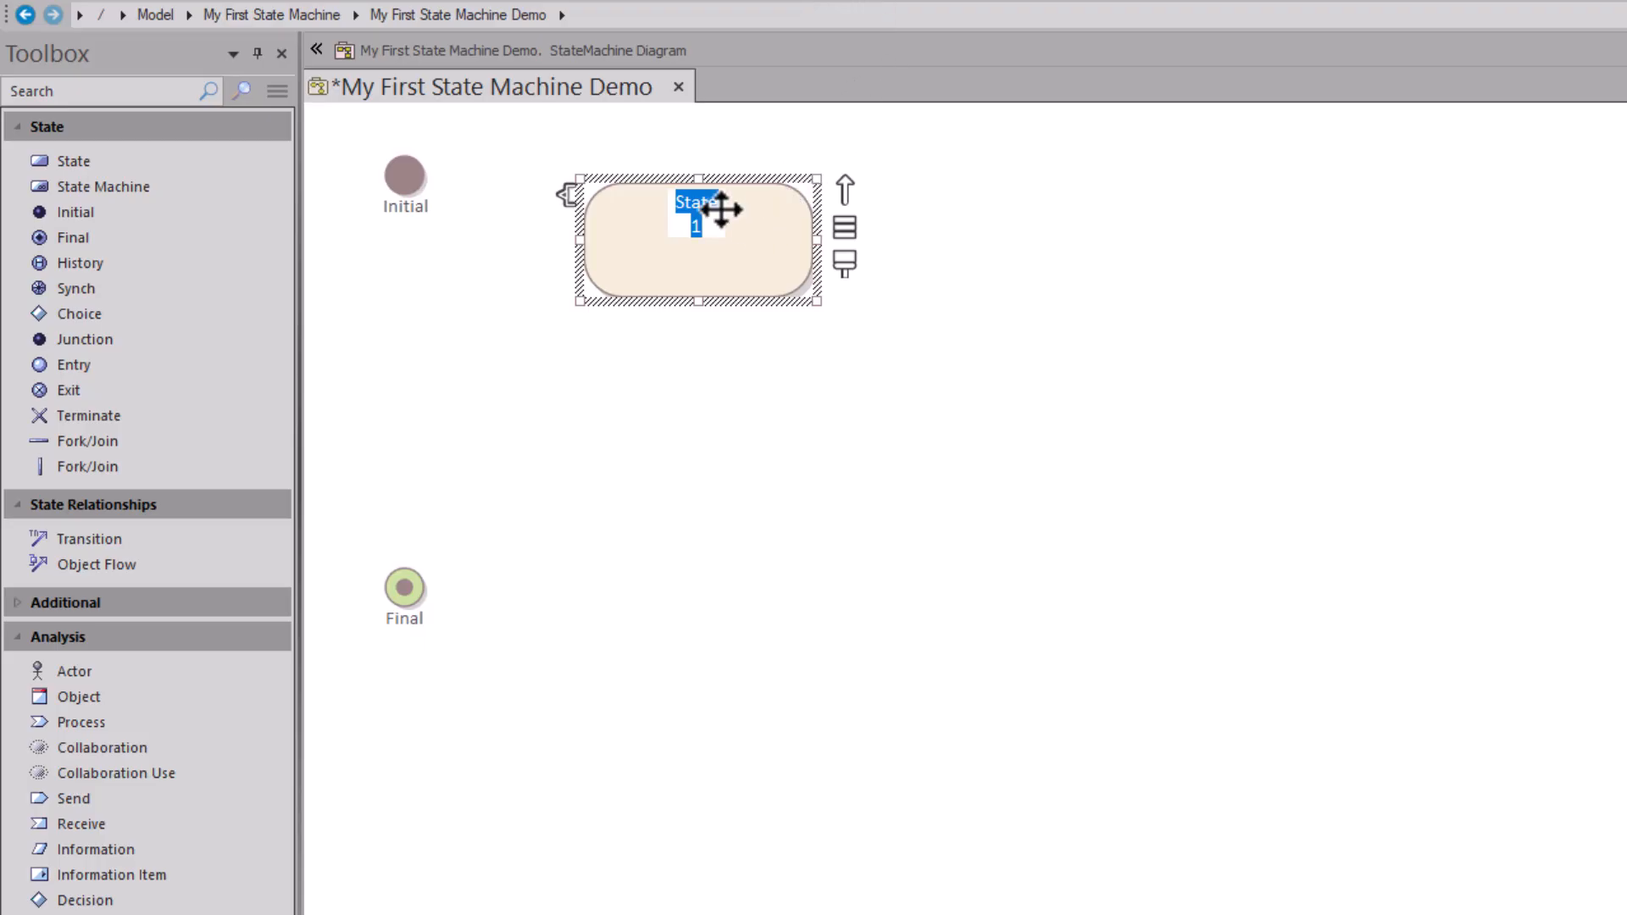
Step: Rename the new state to Logged Out and move it toward the top
{"action": "key", "text": "BackSpace"}
{"action": "type", "text": "Logged Out"}
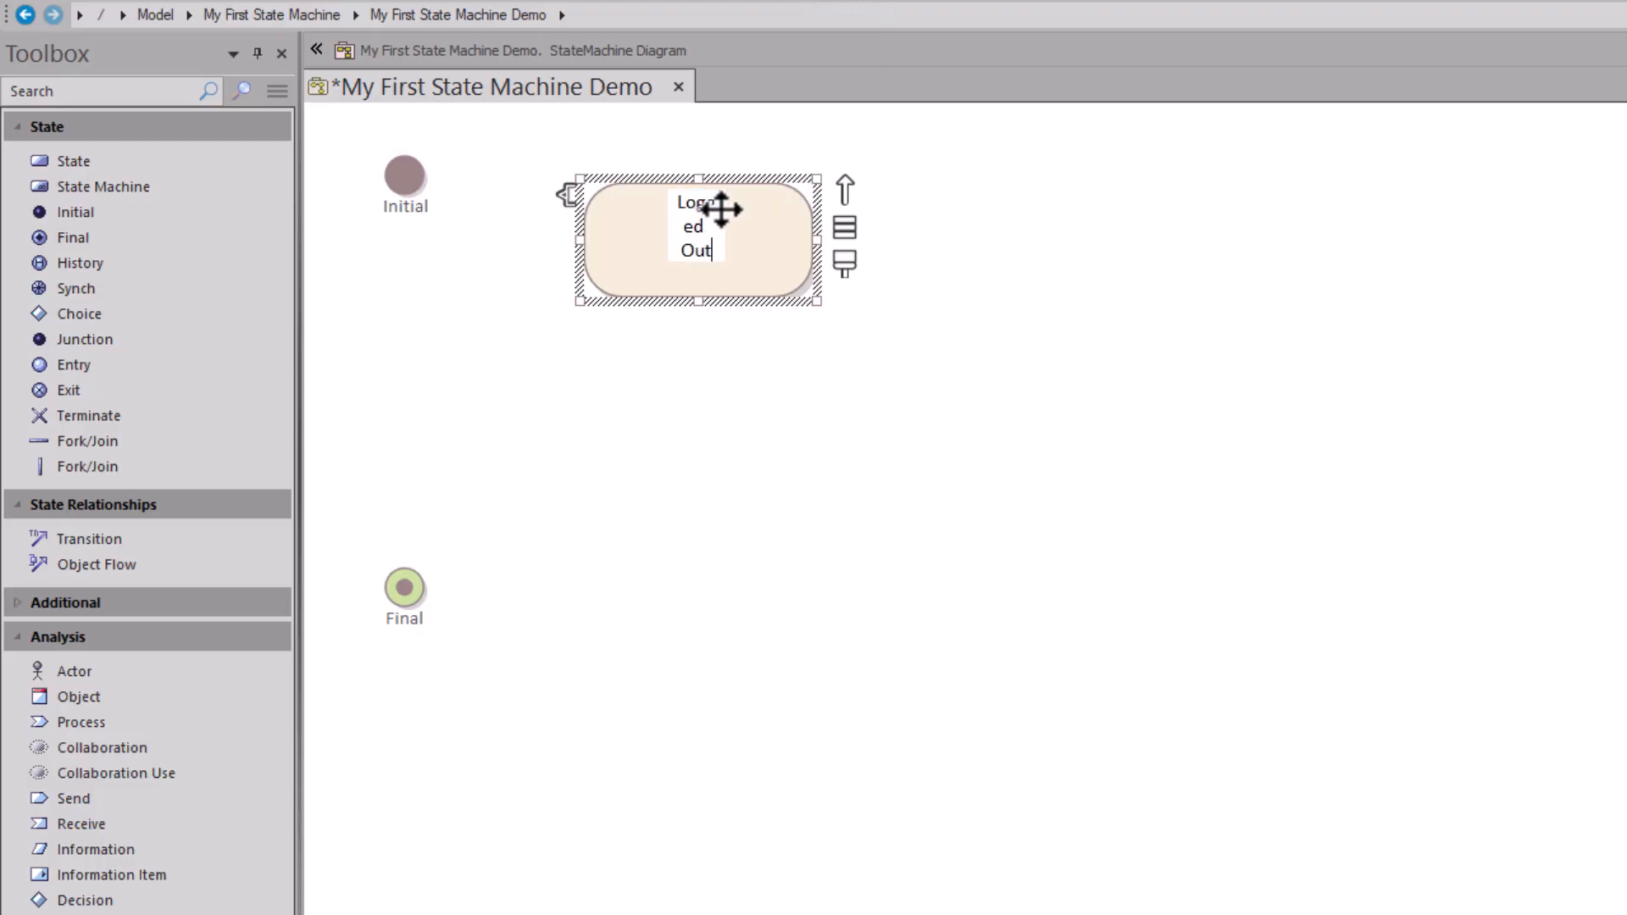
{"action": "key", "text": "Return"}
{"action": "left_click_drag", "start_coordinate": [760, 264], "coordinate": [794, 207]}
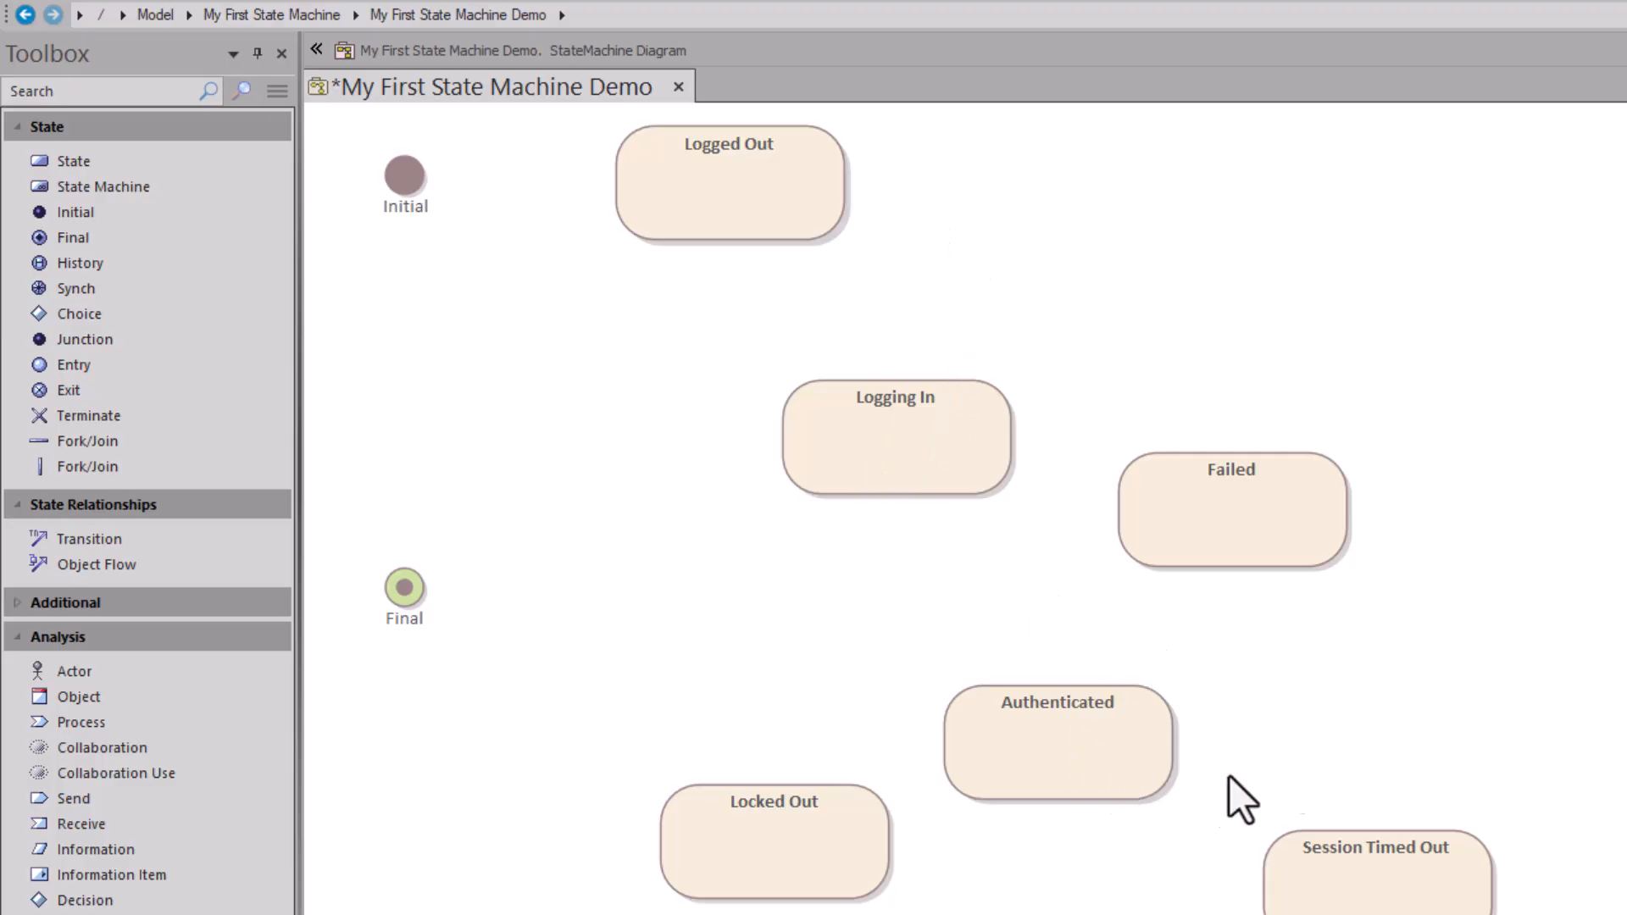
Step: Move Logging In, Failed, Authenticated and Session Timed Out up, and Locked Out to the right
{"action": "left_click", "coordinate": [781, 201]}
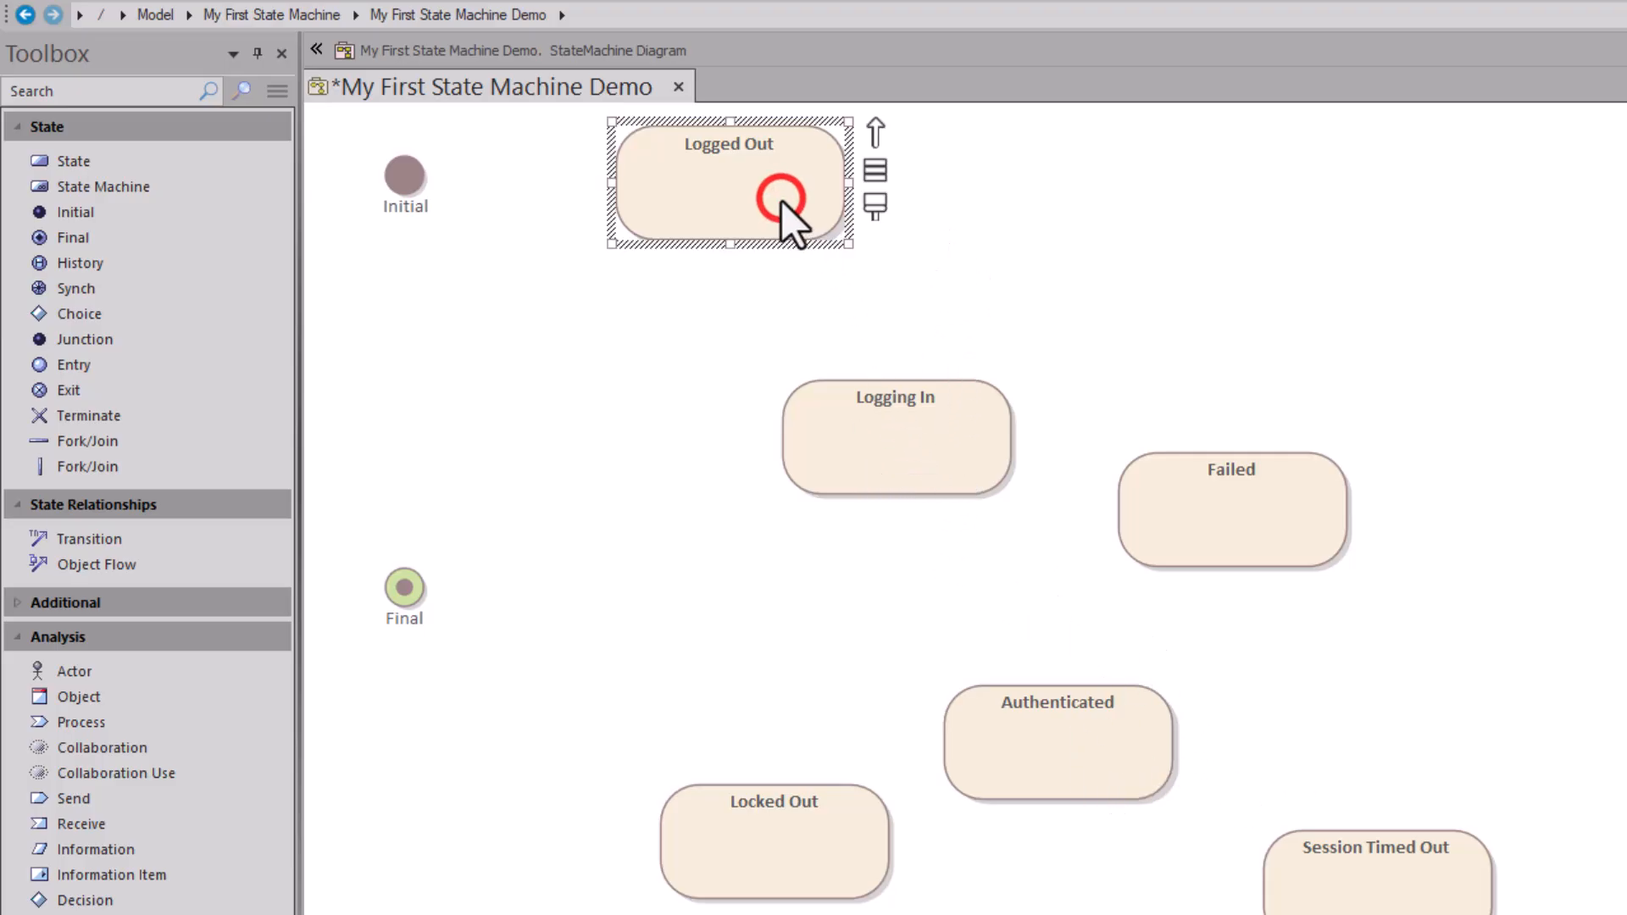
{"action": "left_click_drag", "start_coordinate": [883, 430], "coordinate": [1000, 173]}
{"action": "left_click_drag", "start_coordinate": [1227, 529], "coordinate": [1331, 377]}
{"action": "left_click_drag", "start_coordinate": [1091, 712], "coordinate": [1094, 558]}
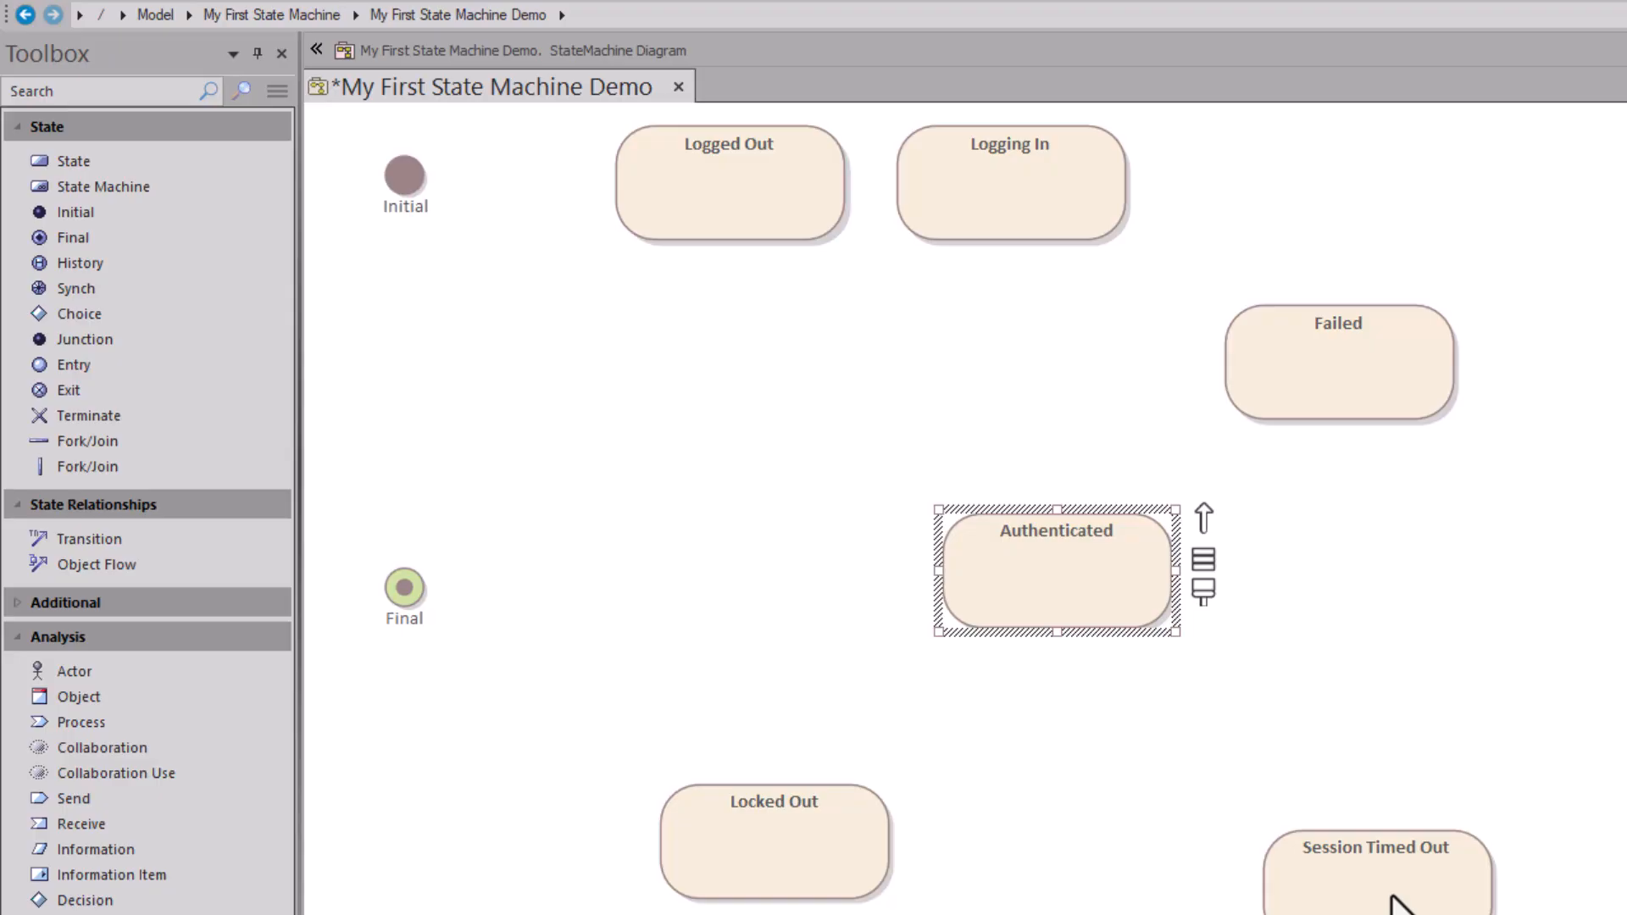
{"action": "left_click_drag", "start_coordinate": [1394, 898], "coordinate": [1383, 720]}
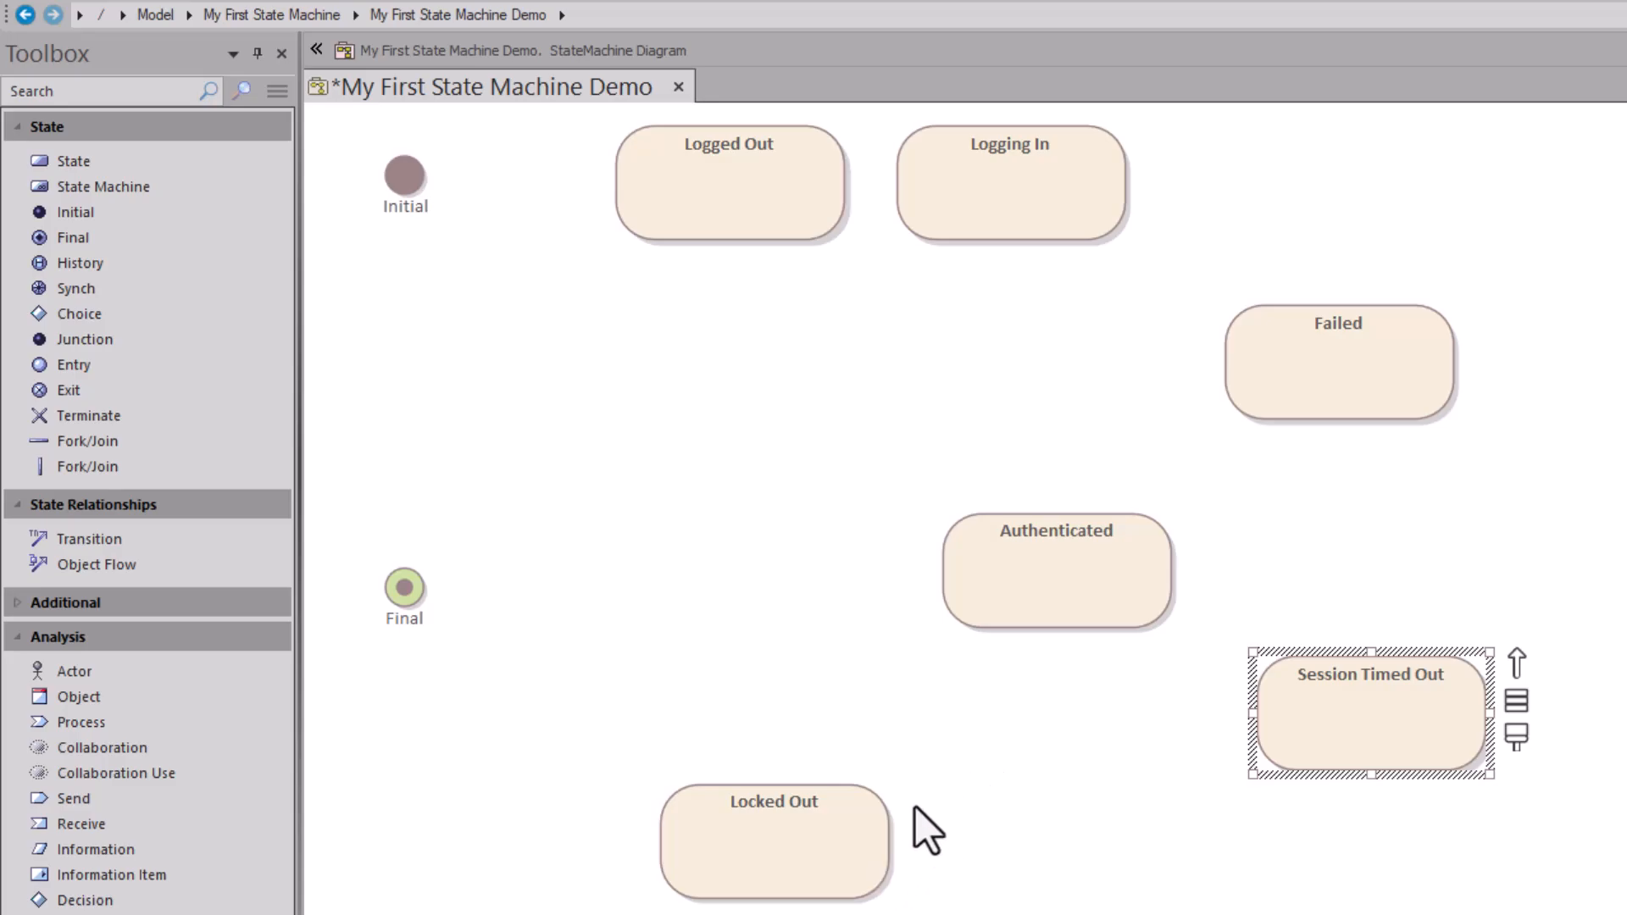
{"action": "left_click", "coordinate": [836, 846]}
{"action": "left_click_drag", "start_coordinate": [835, 846], "coordinate": [1465, 400]}
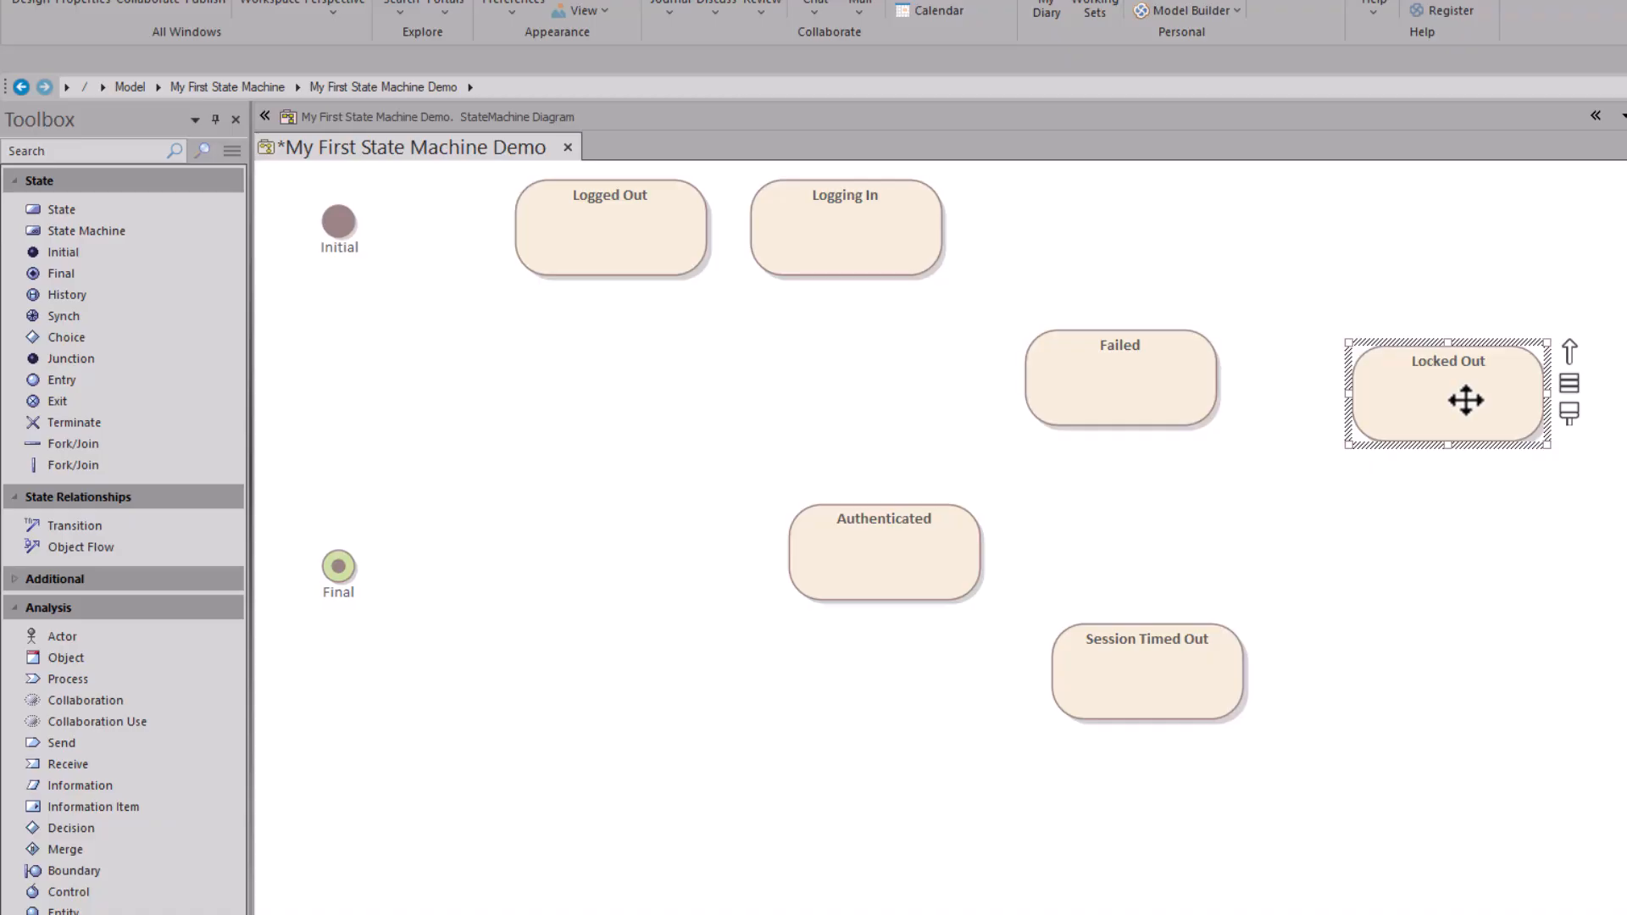
{"action": "left_click", "coordinate": [1403, 489]}
{"action": "left_click_drag", "start_coordinate": [1424, 415], "coordinate": [1421, 399]}
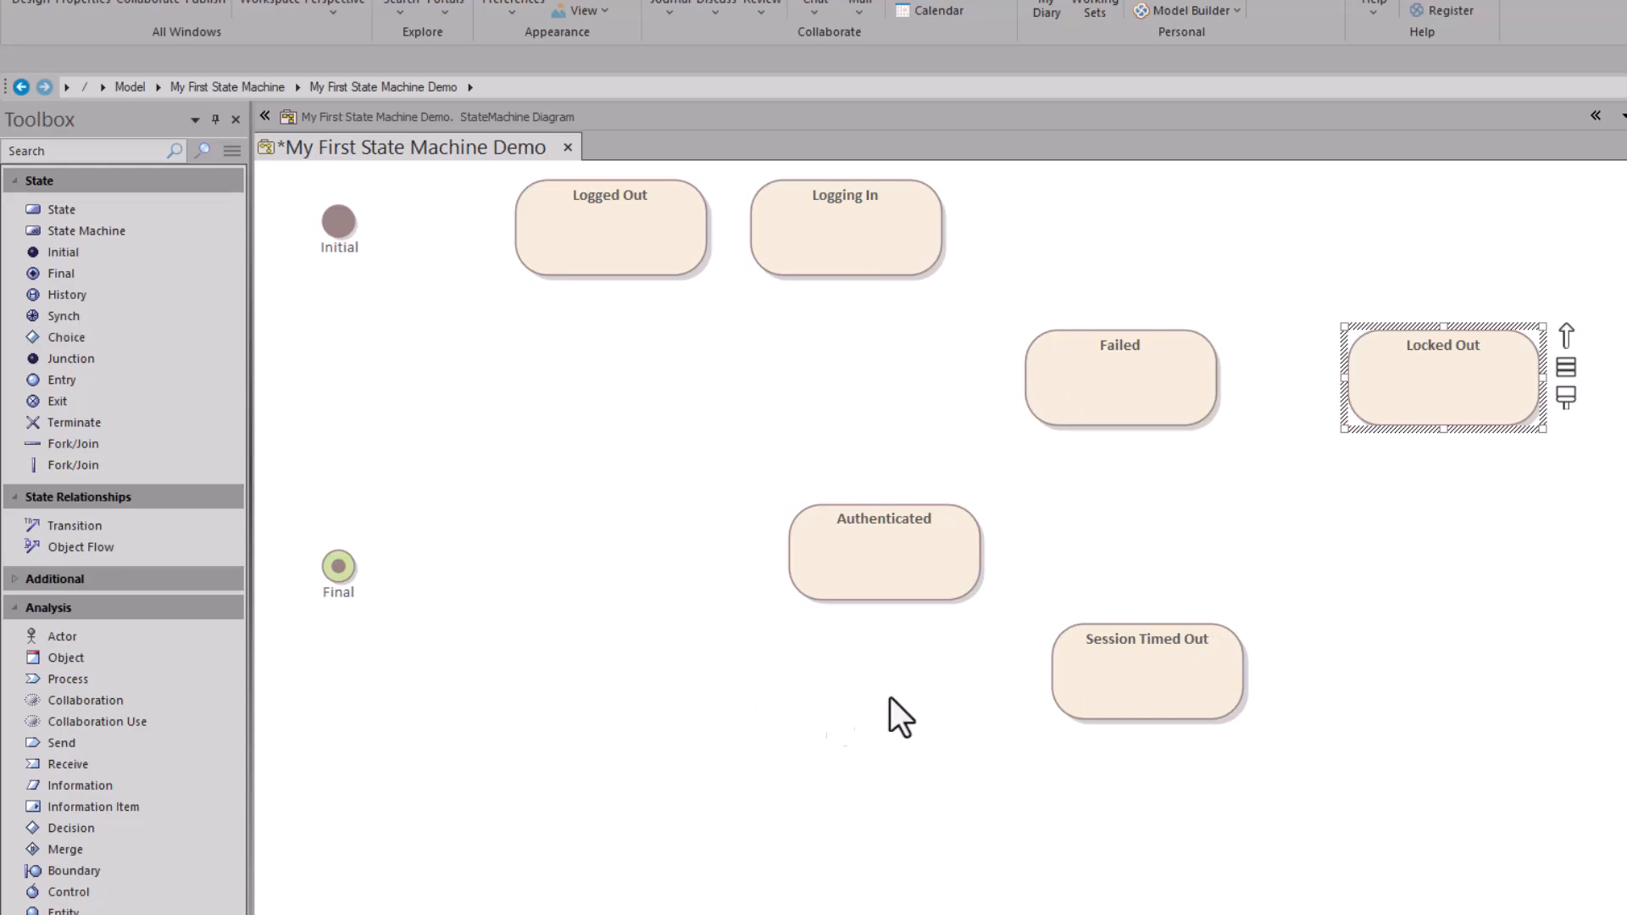
Step: Put Logged Out and Final bottom-left, Logging In top-left, Locked Out beside Failed, Authenticated centre
{"action": "left_click_drag", "start_coordinate": [623, 222], "coordinate": [605, 760]}
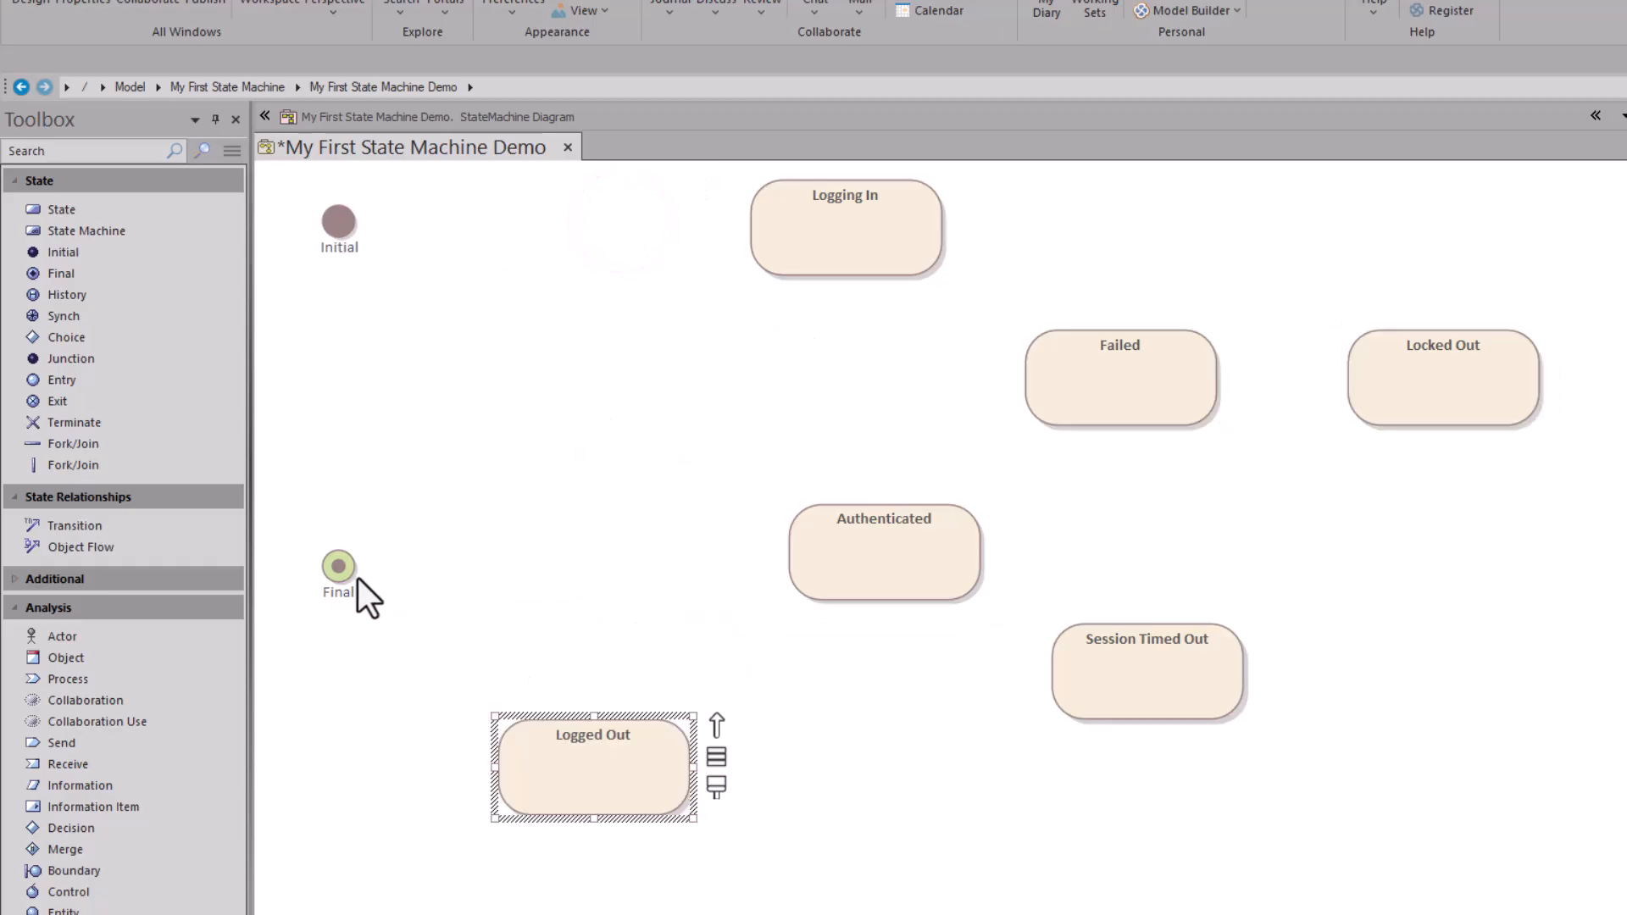
{"action": "left_click_drag", "start_coordinate": [348, 580], "coordinate": [368, 781]}
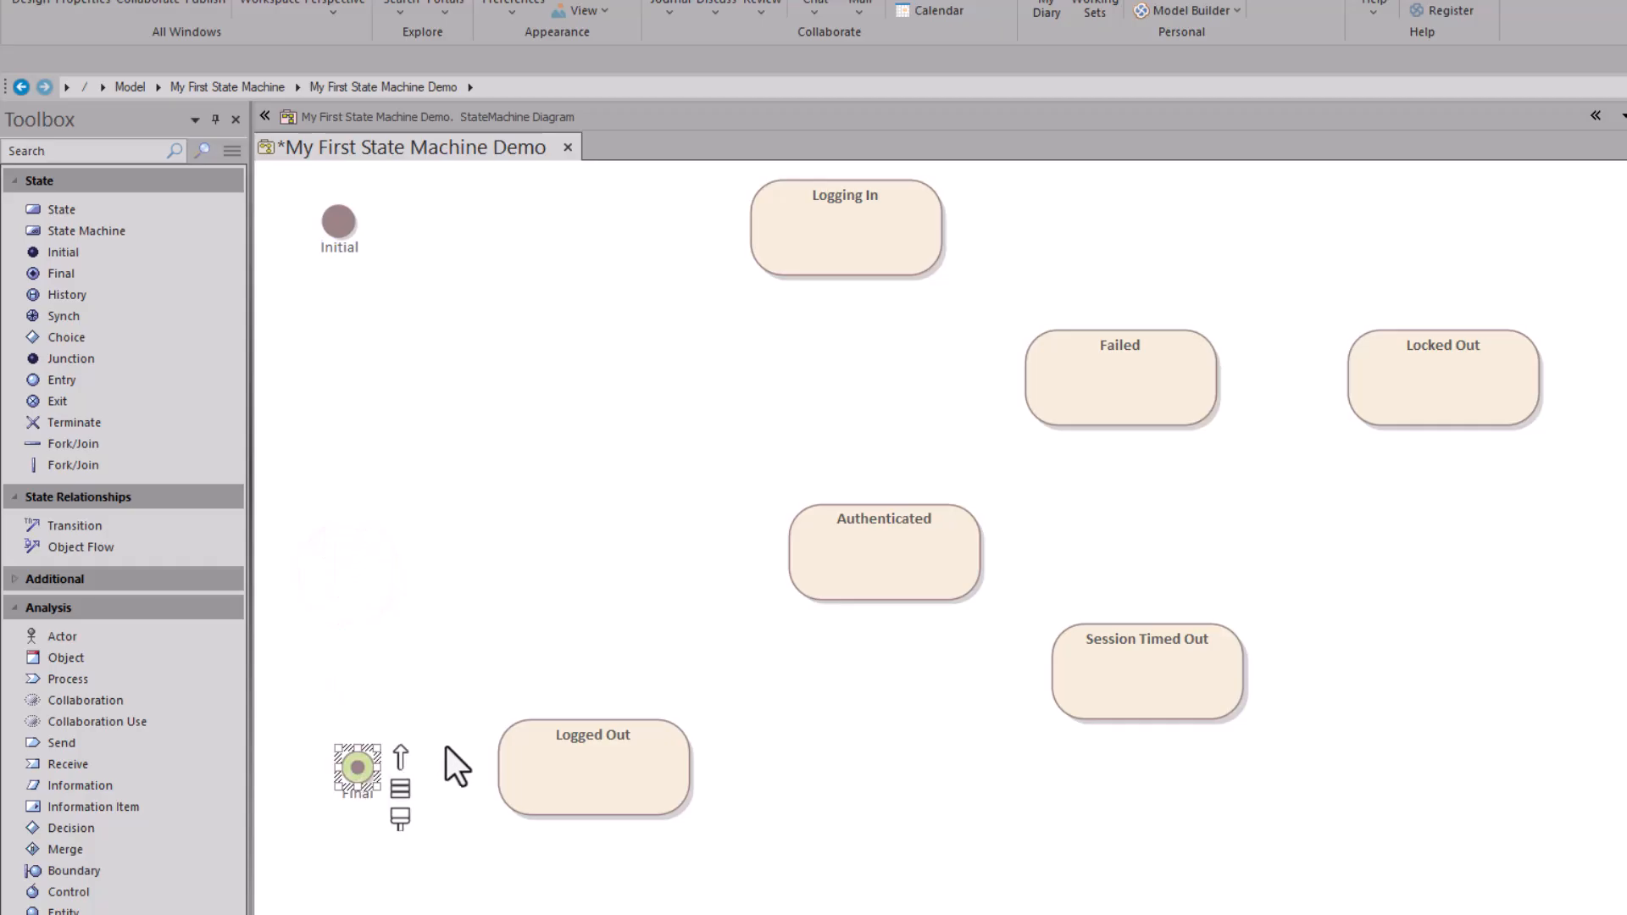
{"action": "left_click_drag", "start_coordinate": [835, 245], "coordinate": [583, 251]}
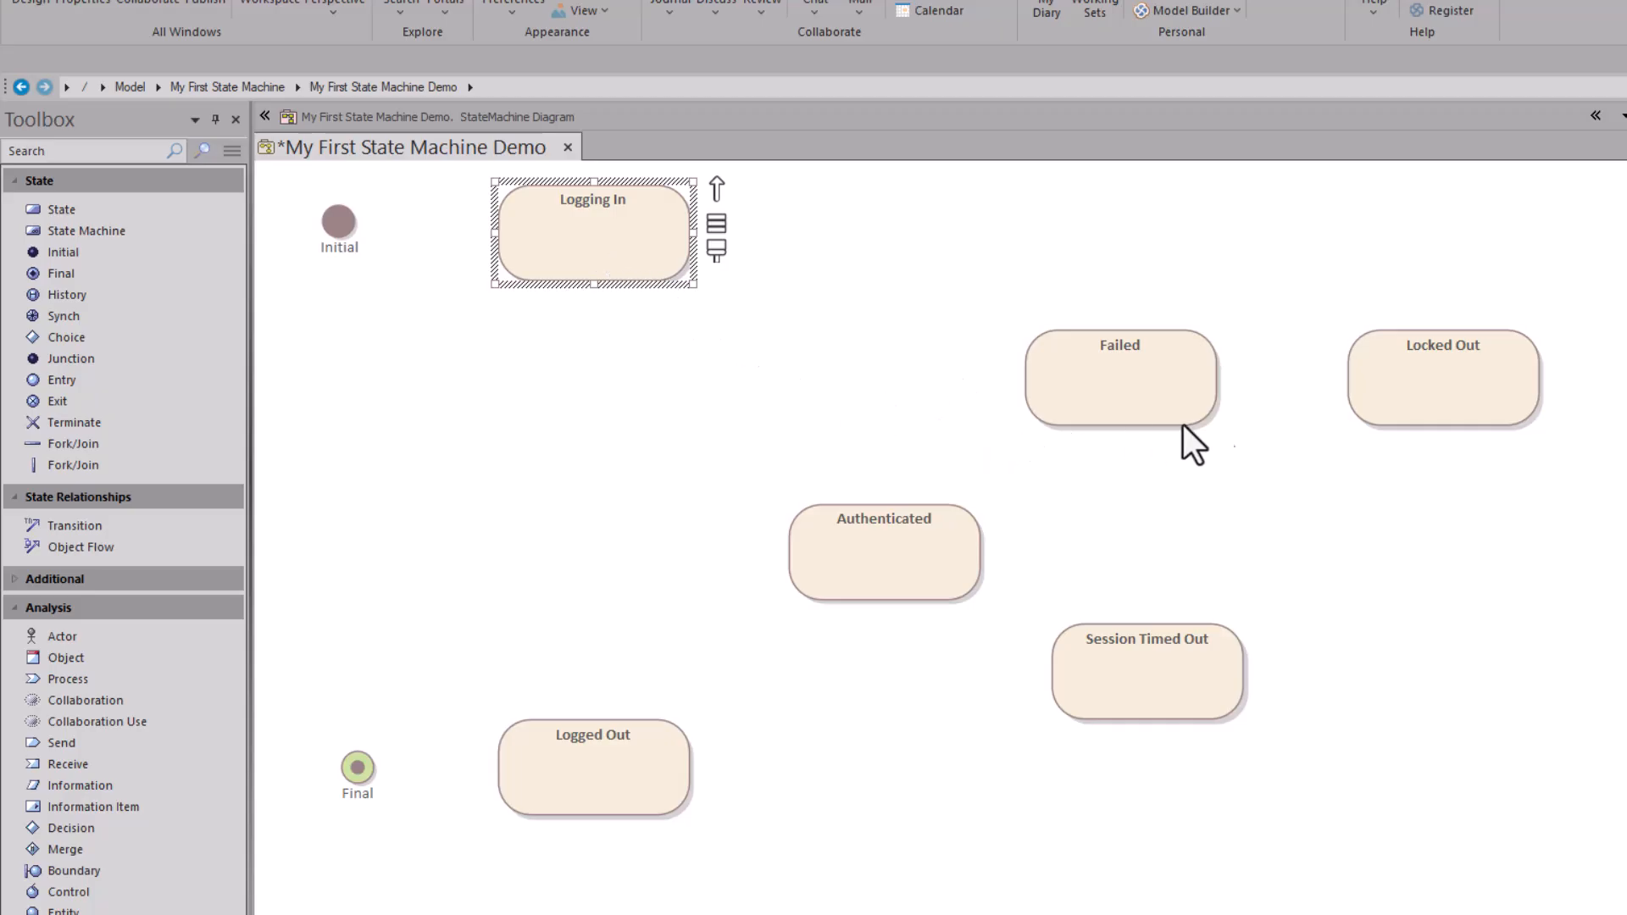
{"action": "left_click_drag", "start_coordinate": [1438, 397], "coordinate": [851, 415]}
{"action": "left_click_drag", "start_coordinate": [1113, 398], "coordinate": [1290, 424]}
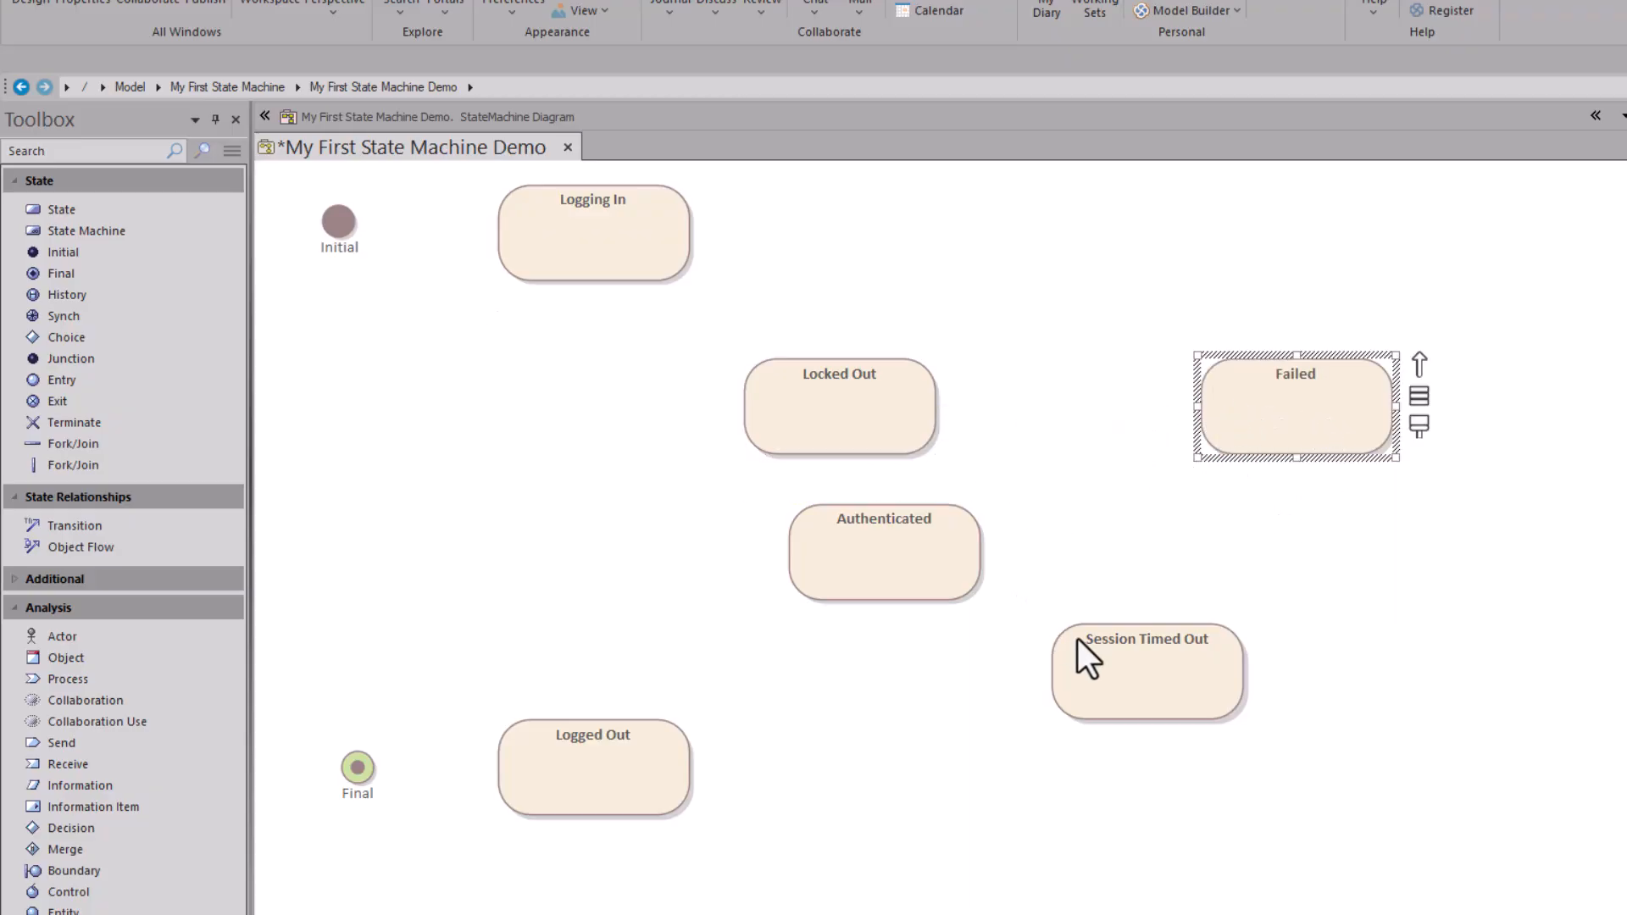
{"action": "left_click_drag", "start_coordinate": [1110, 667], "coordinate": [1278, 740]}
{"action": "left_click_drag", "start_coordinate": [898, 528], "coordinate": [1024, 579]}
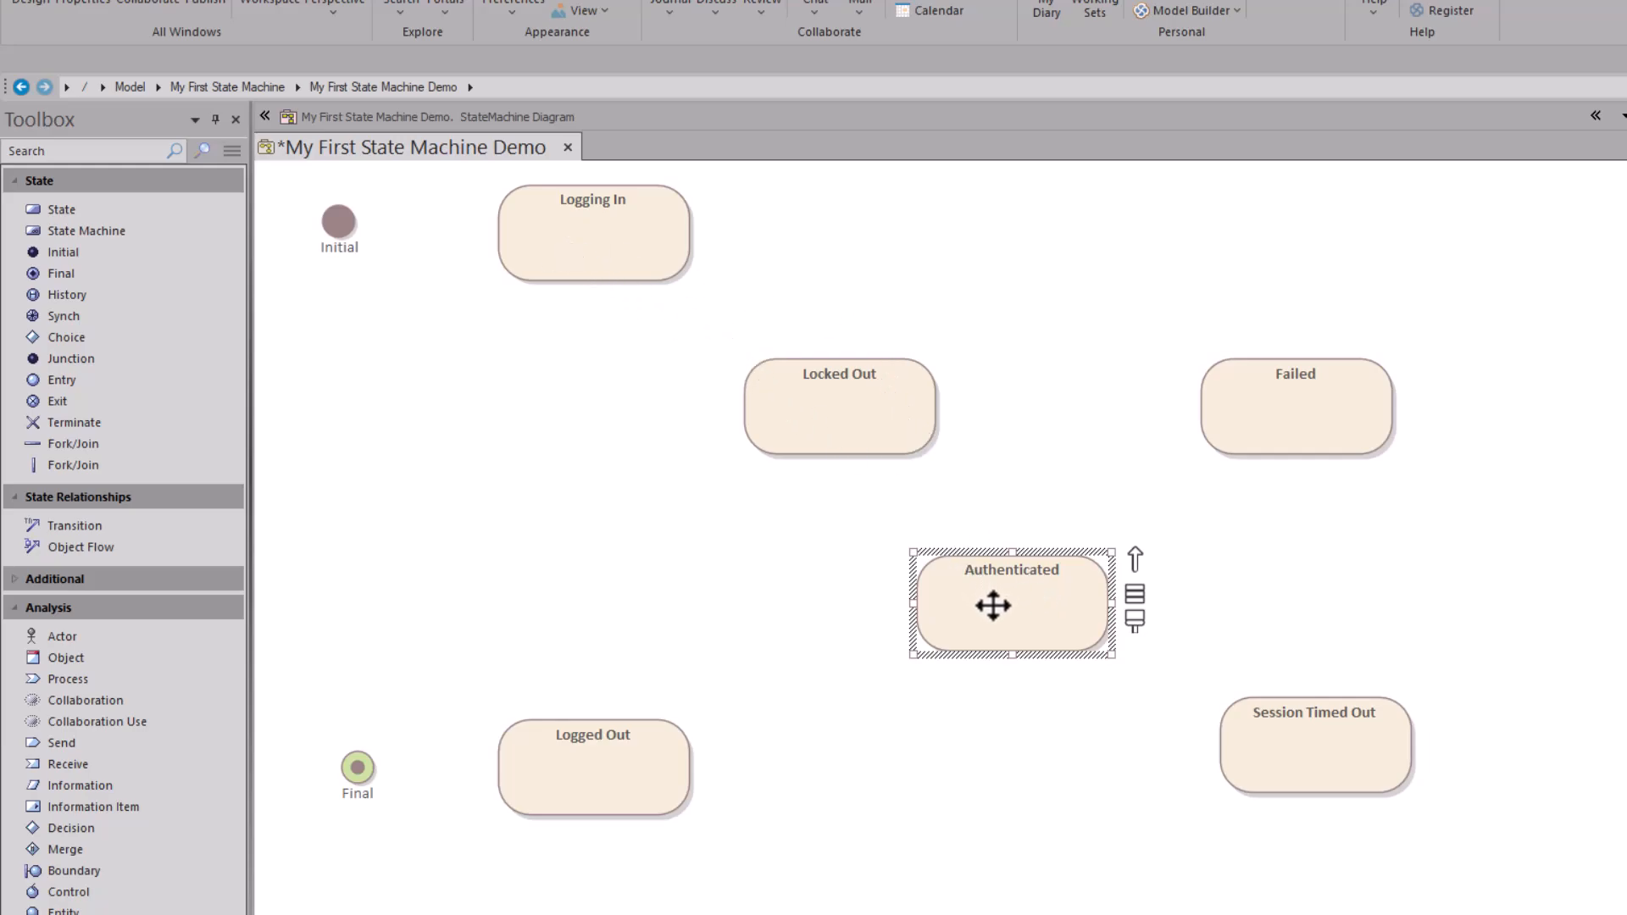
{"action": "left_click", "coordinate": [1319, 731]}
{"action": "left_click_drag", "start_coordinate": [1319, 734], "coordinate": [1308, 756]}
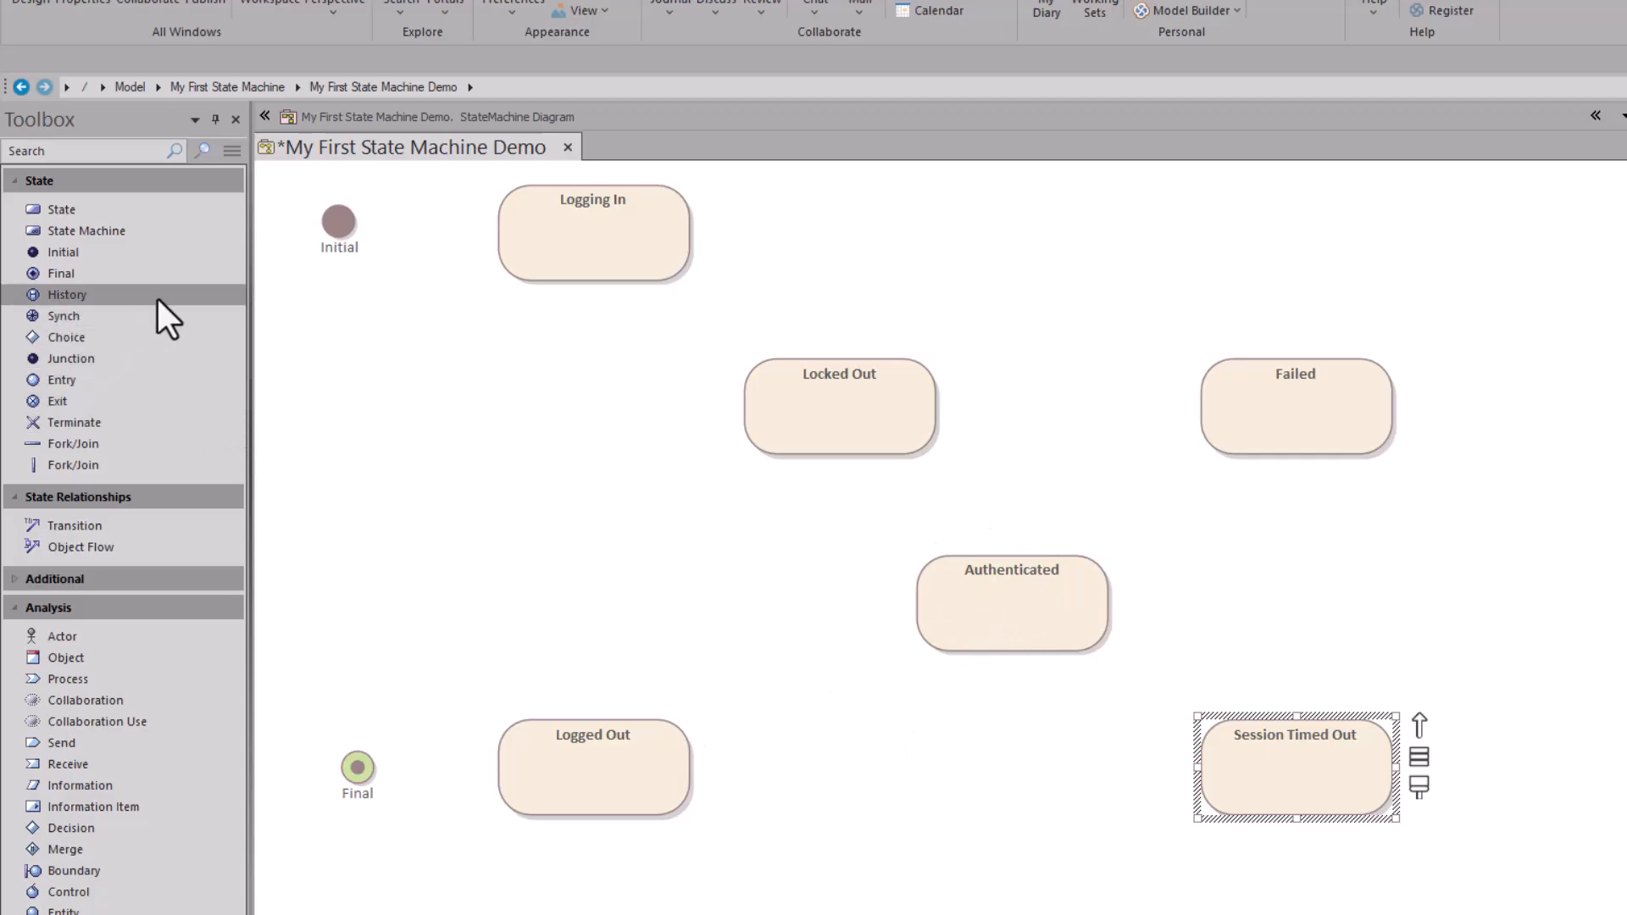
Step: Add a Choice diamond and move it above the gap between Locked Out and Failed
{"action": "left_click", "coordinate": [87, 334]}
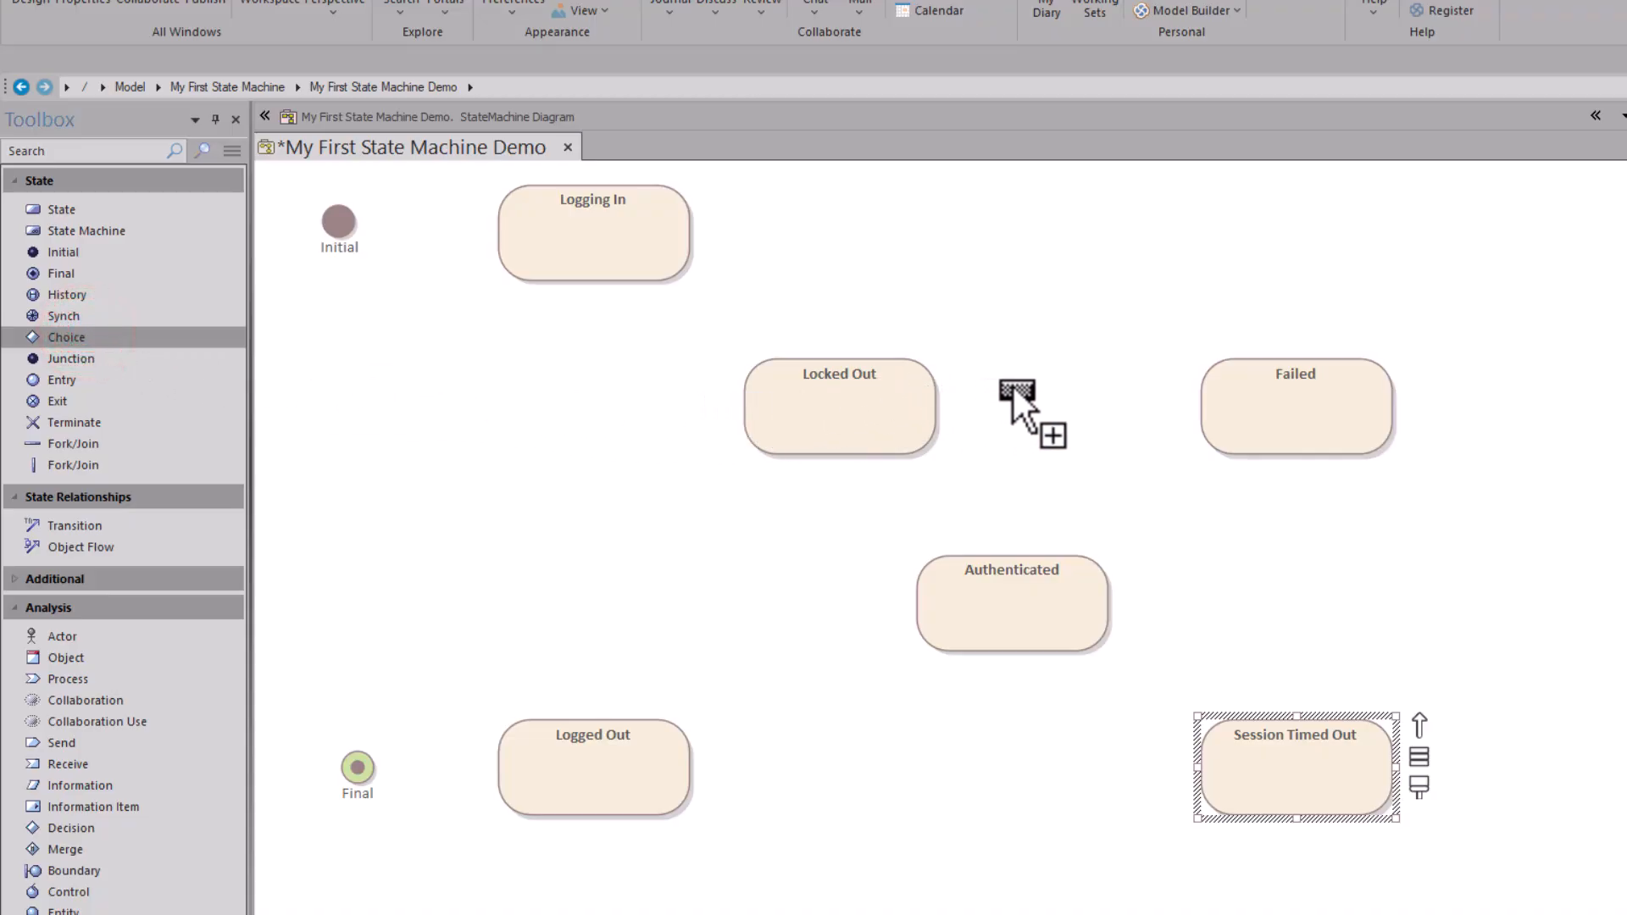
{"action": "left_click", "coordinate": [1038, 379]}
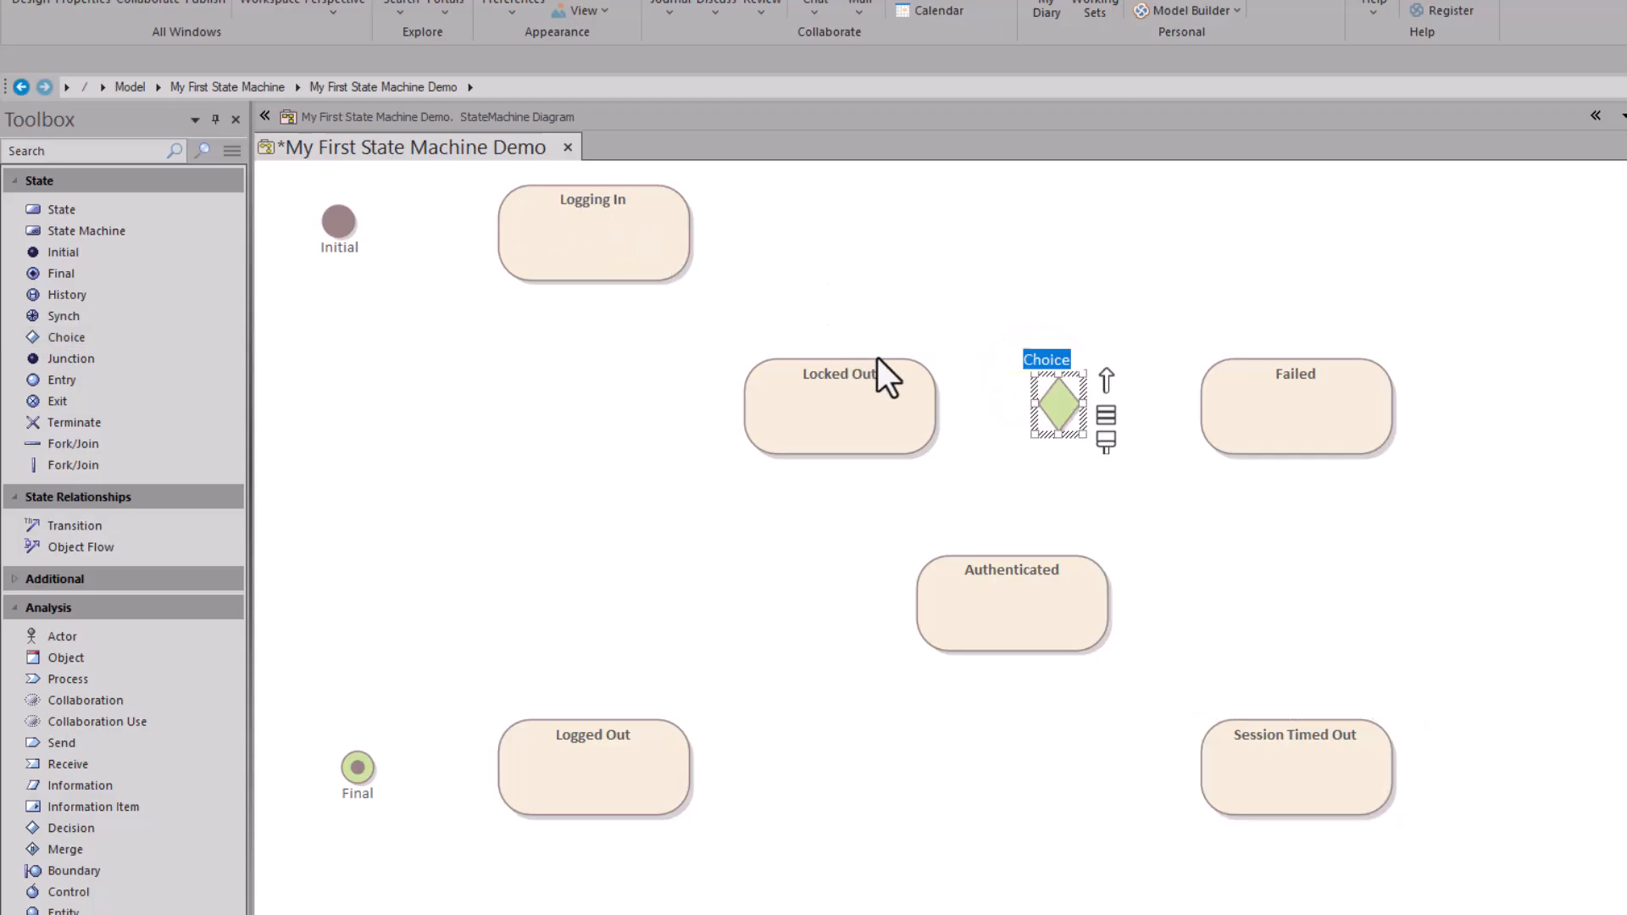
{"action": "left_click", "coordinate": [1213, 298]}
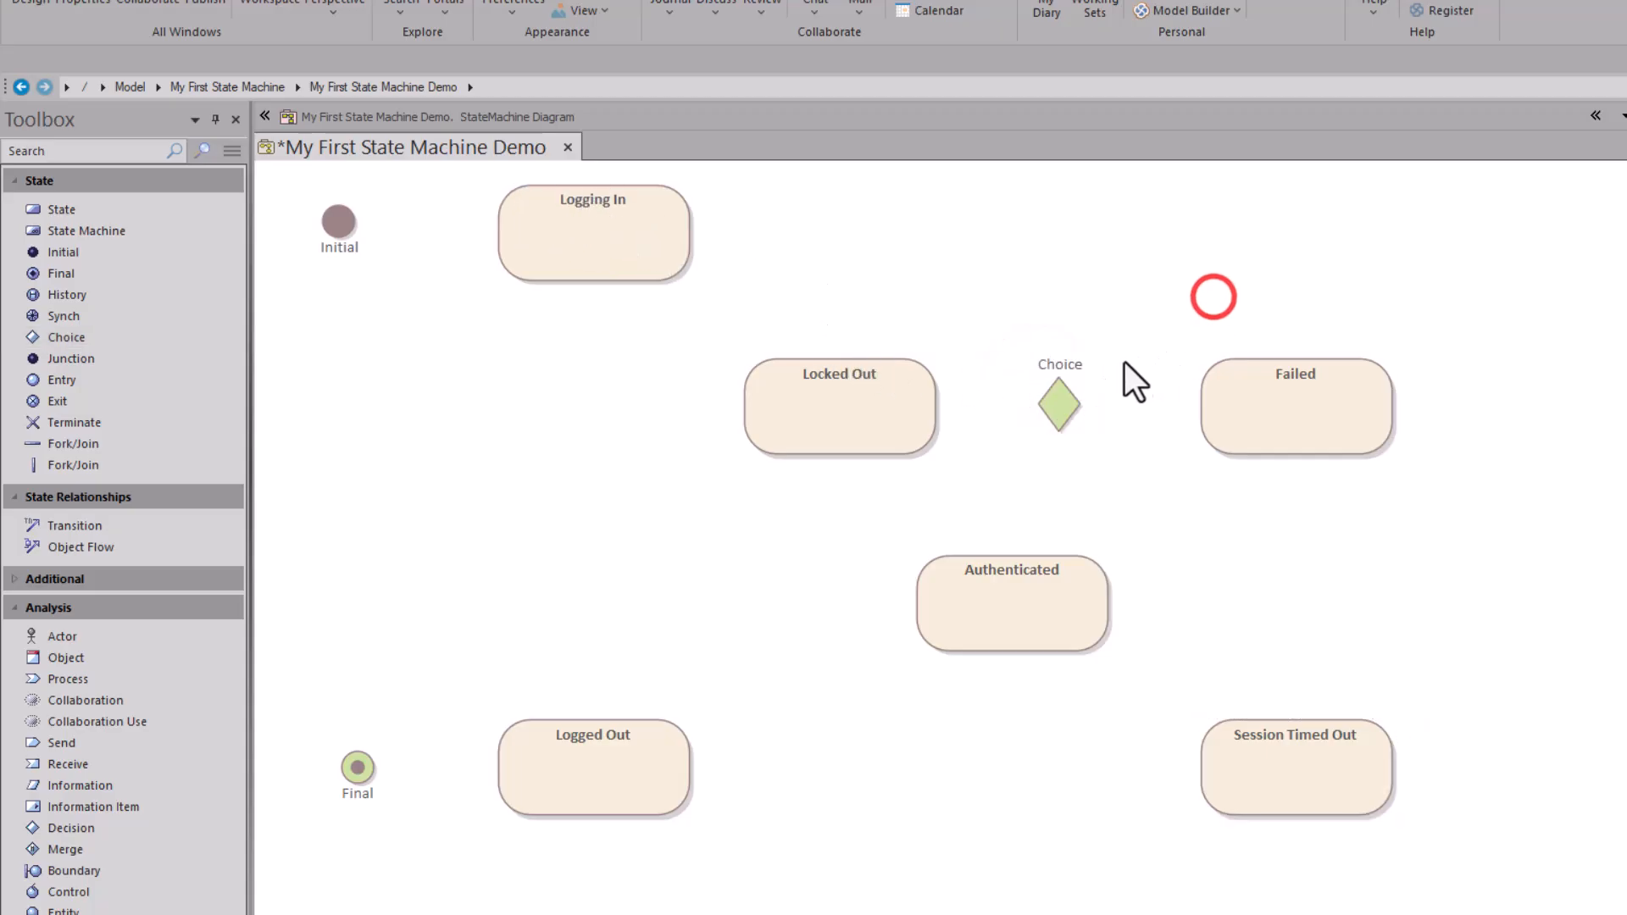
{"action": "left_click_drag", "start_coordinate": [1070, 367], "coordinate": [1030, 369]}
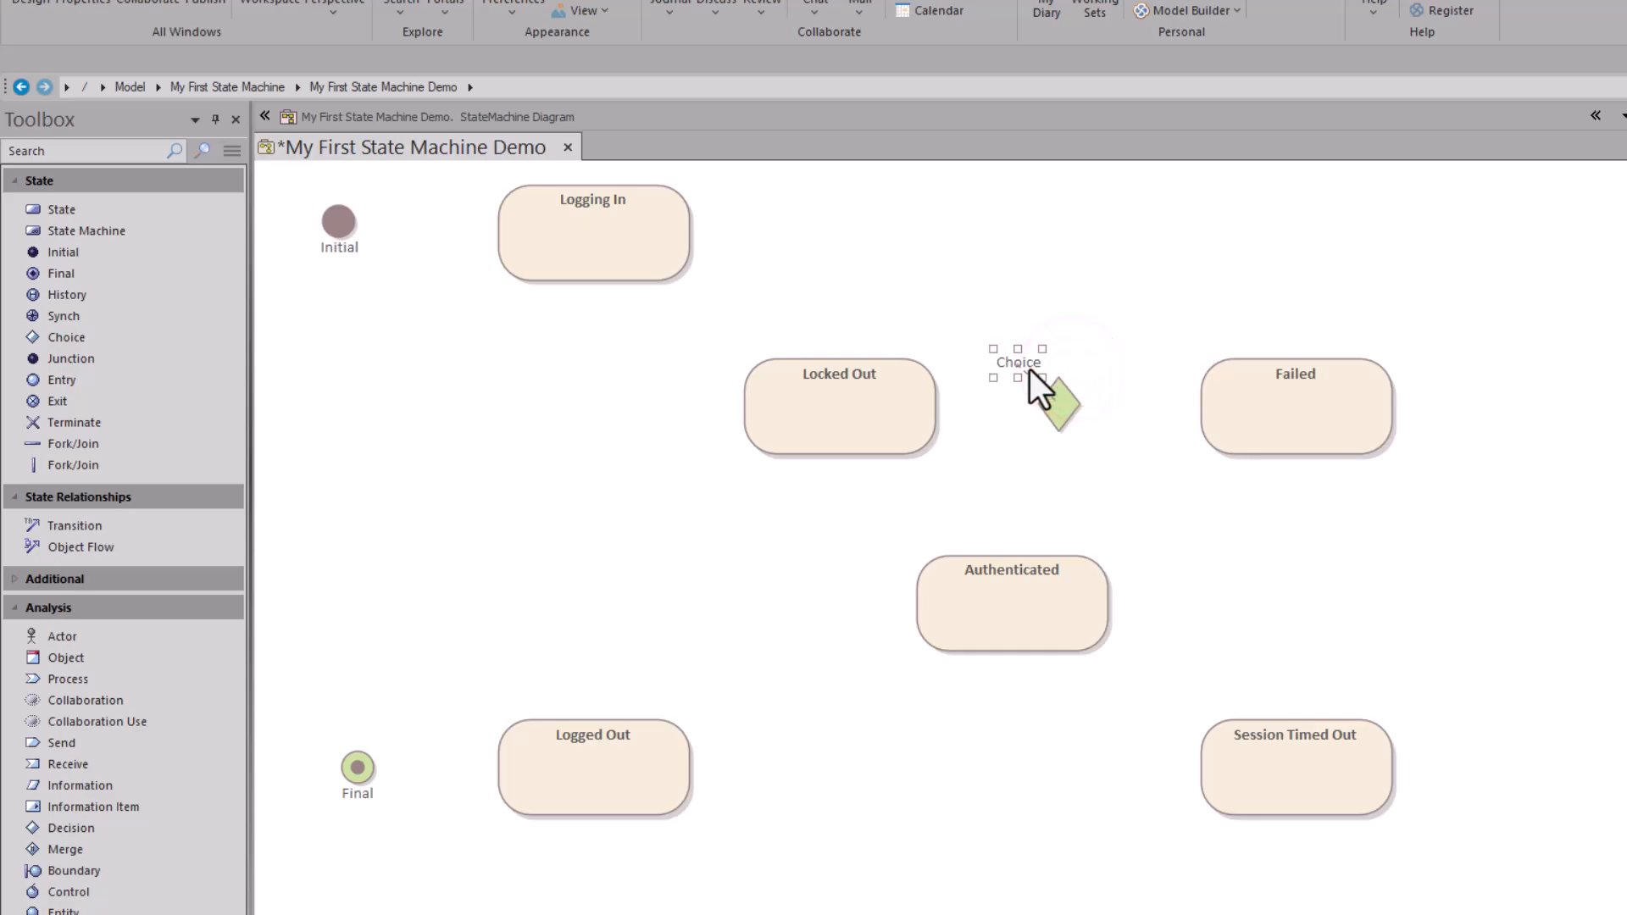
{"action": "left_click", "coordinate": [1120, 453]}
{"action": "left_click", "coordinate": [1059, 410]}
{"action": "left_click_drag", "start_coordinate": [1060, 405], "coordinate": [1075, 315]}
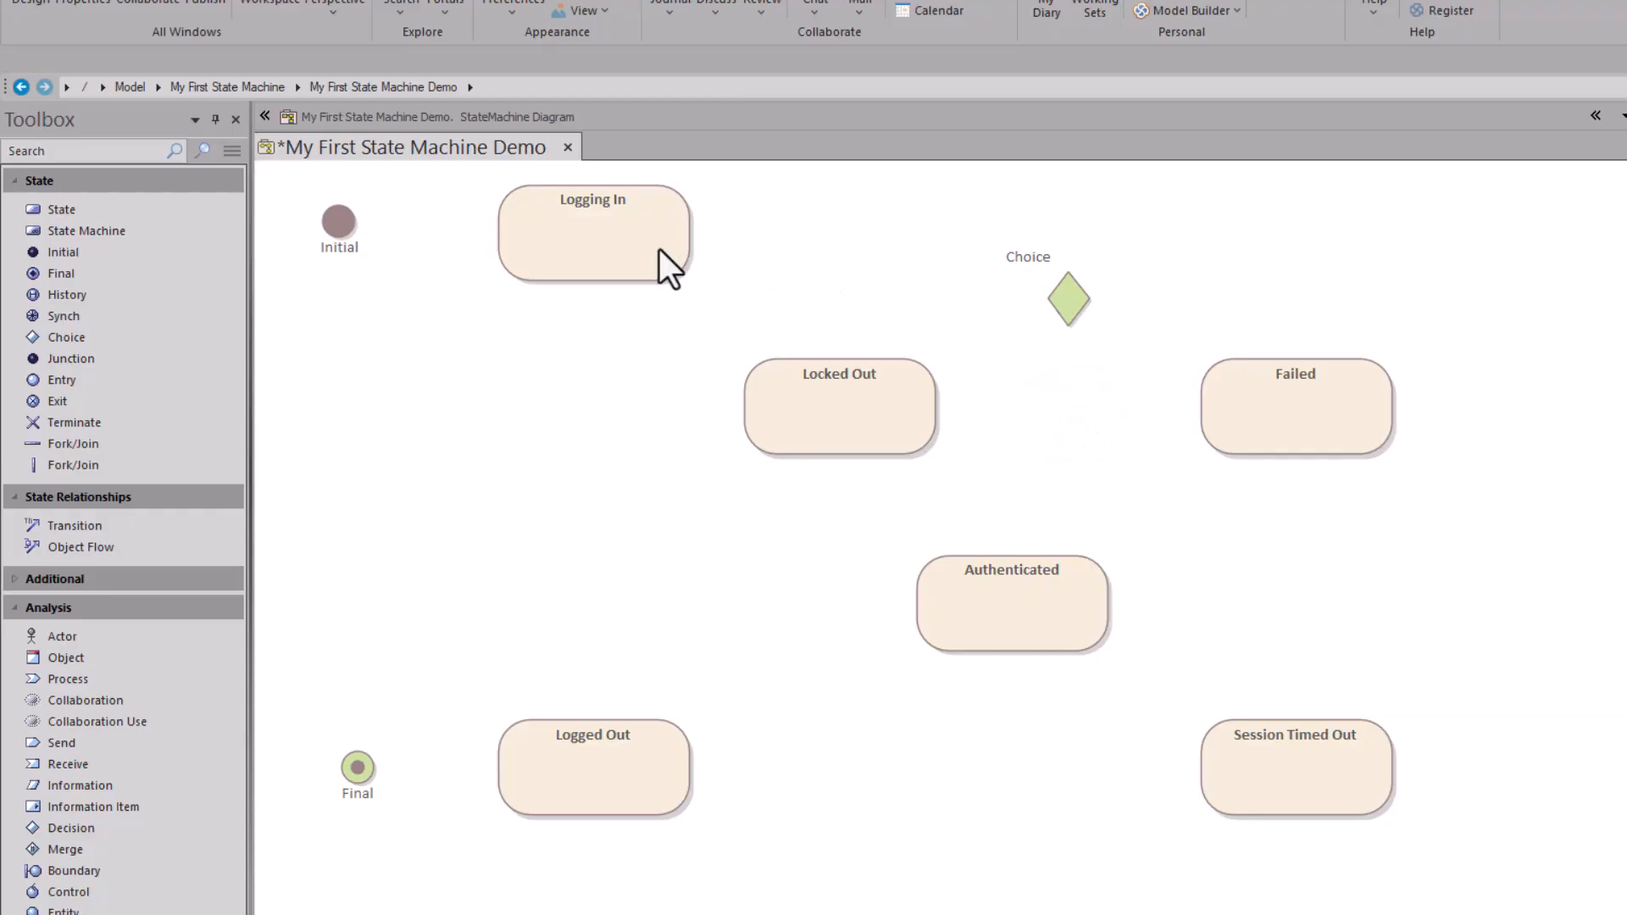
{"action": "left_click", "coordinate": [623, 242]}
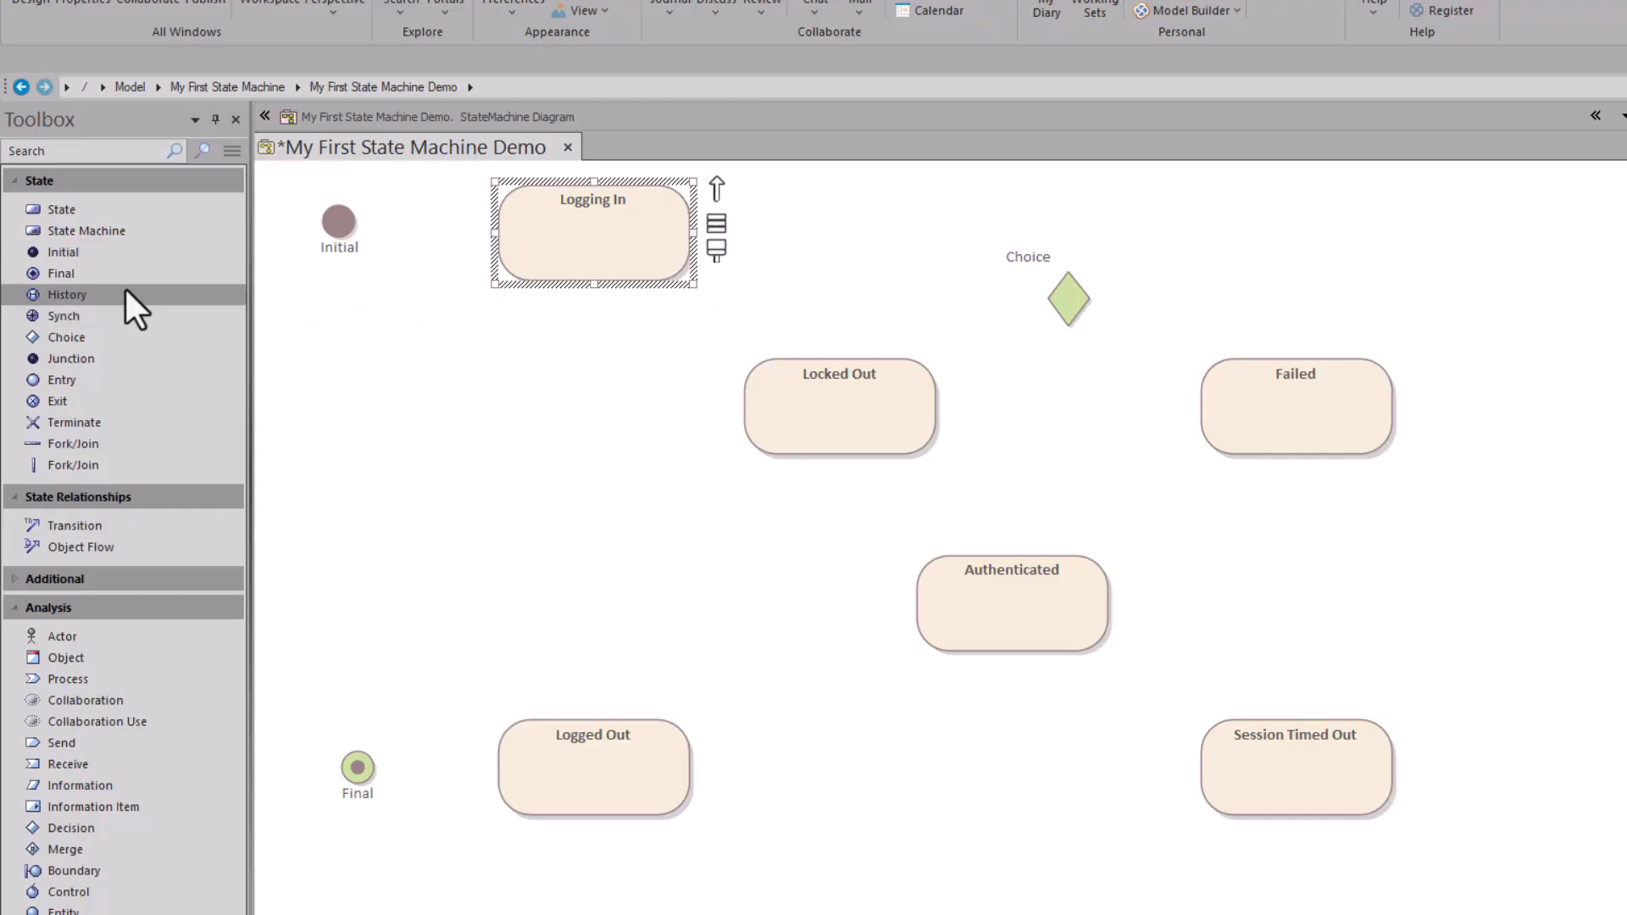
Step: Add a second Choice right of Authenticated and start naming it Evaluate
{"action": "left_click", "coordinate": [97, 338]}
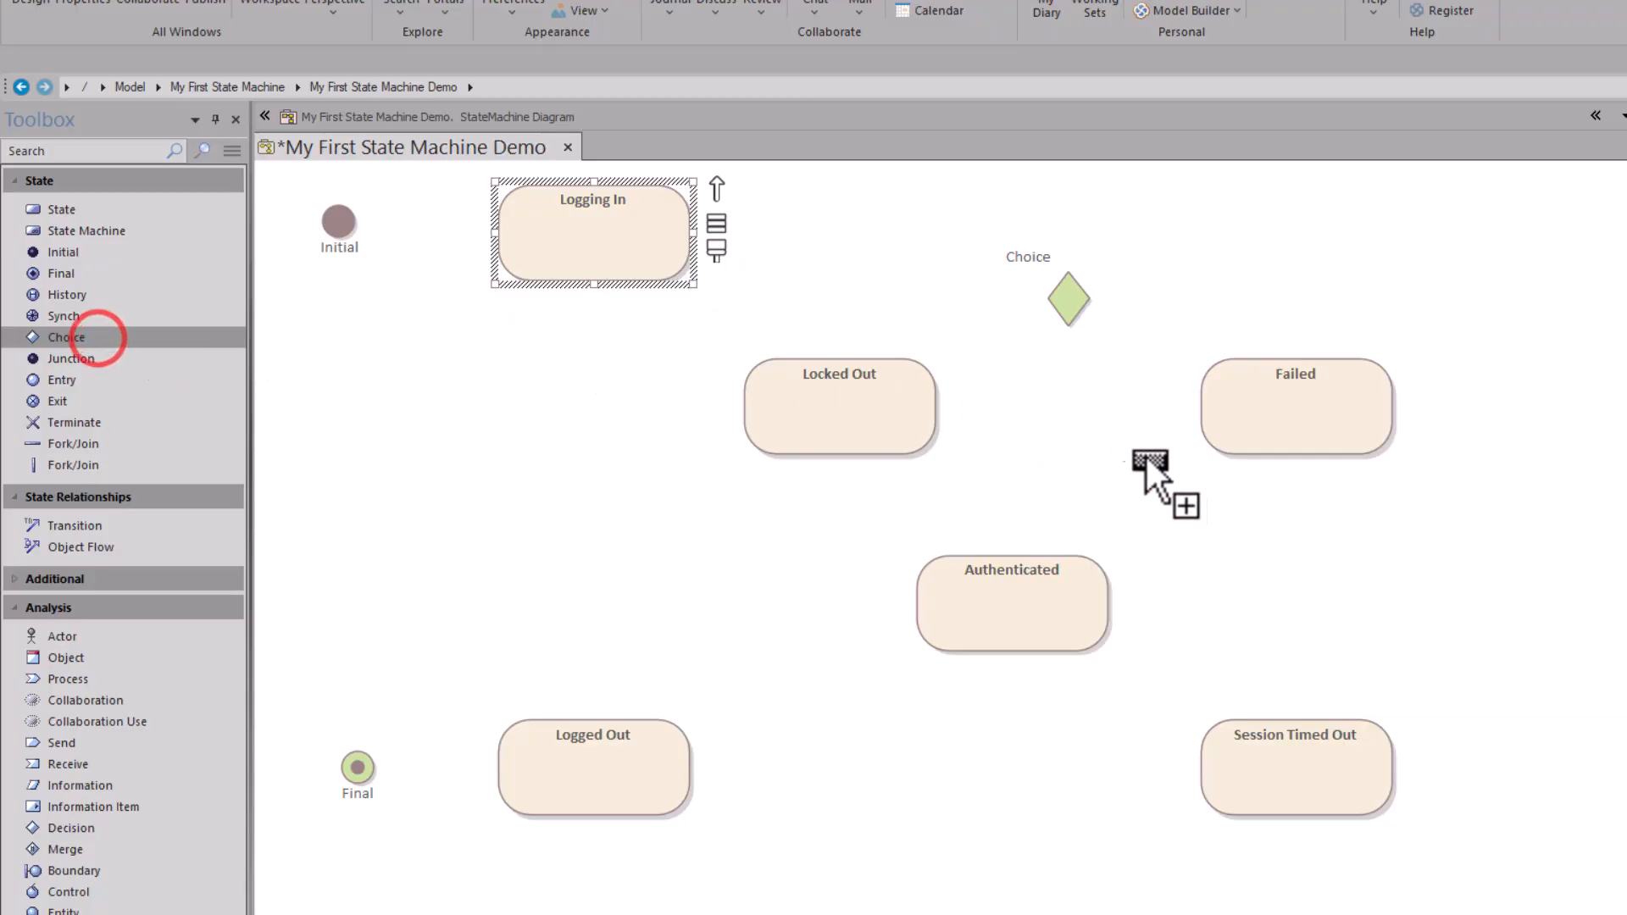
{"action": "left_click", "coordinate": [1367, 534]}
{"action": "type", "text": "Evaluate"}
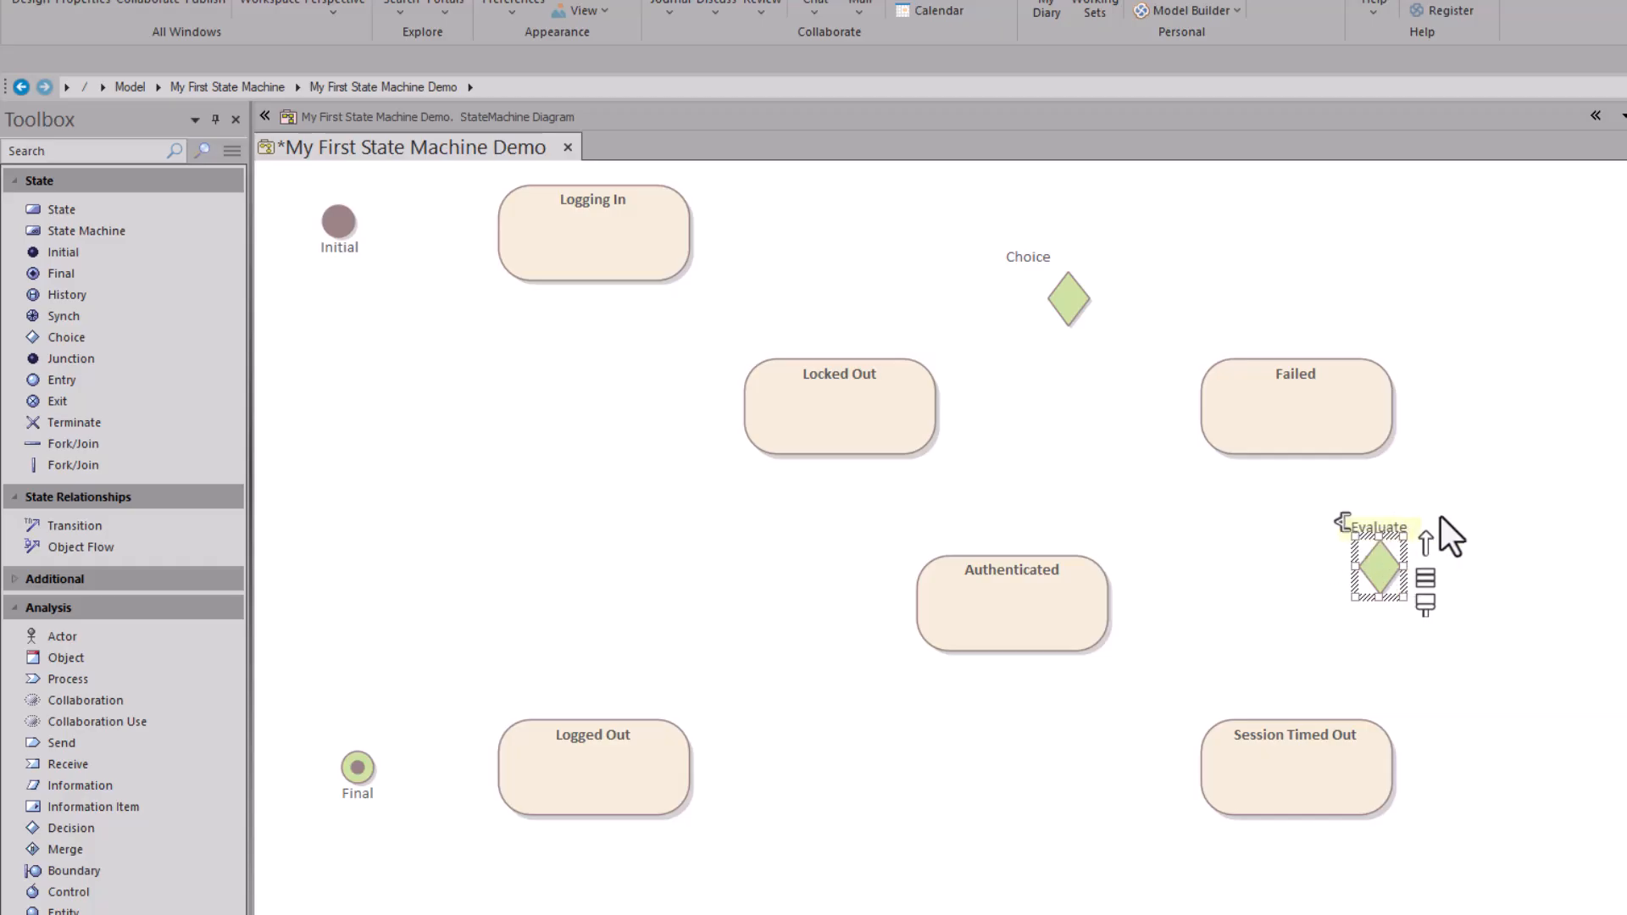
Step: Draw a transition from Logging In to Evaluate, moving Evaluate up right of Failed
{"action": "left_click", "coordinate": [613, 217]}
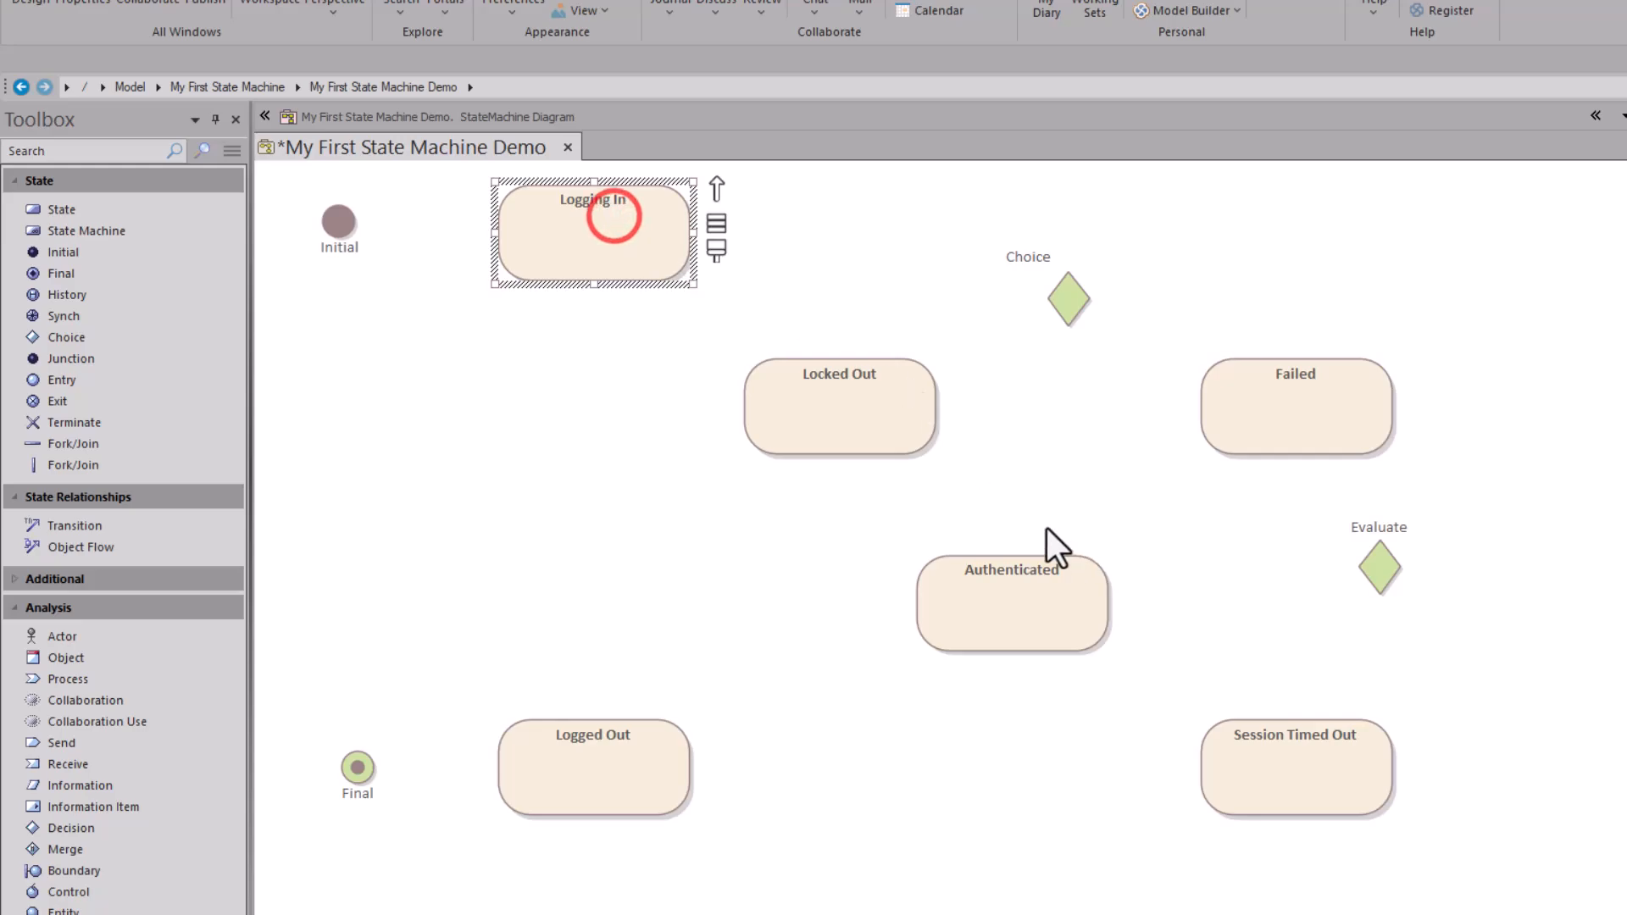
{"action": "left_click_drag", "start_coordinate": [711, 186], "coordinate": [1379, 563]}
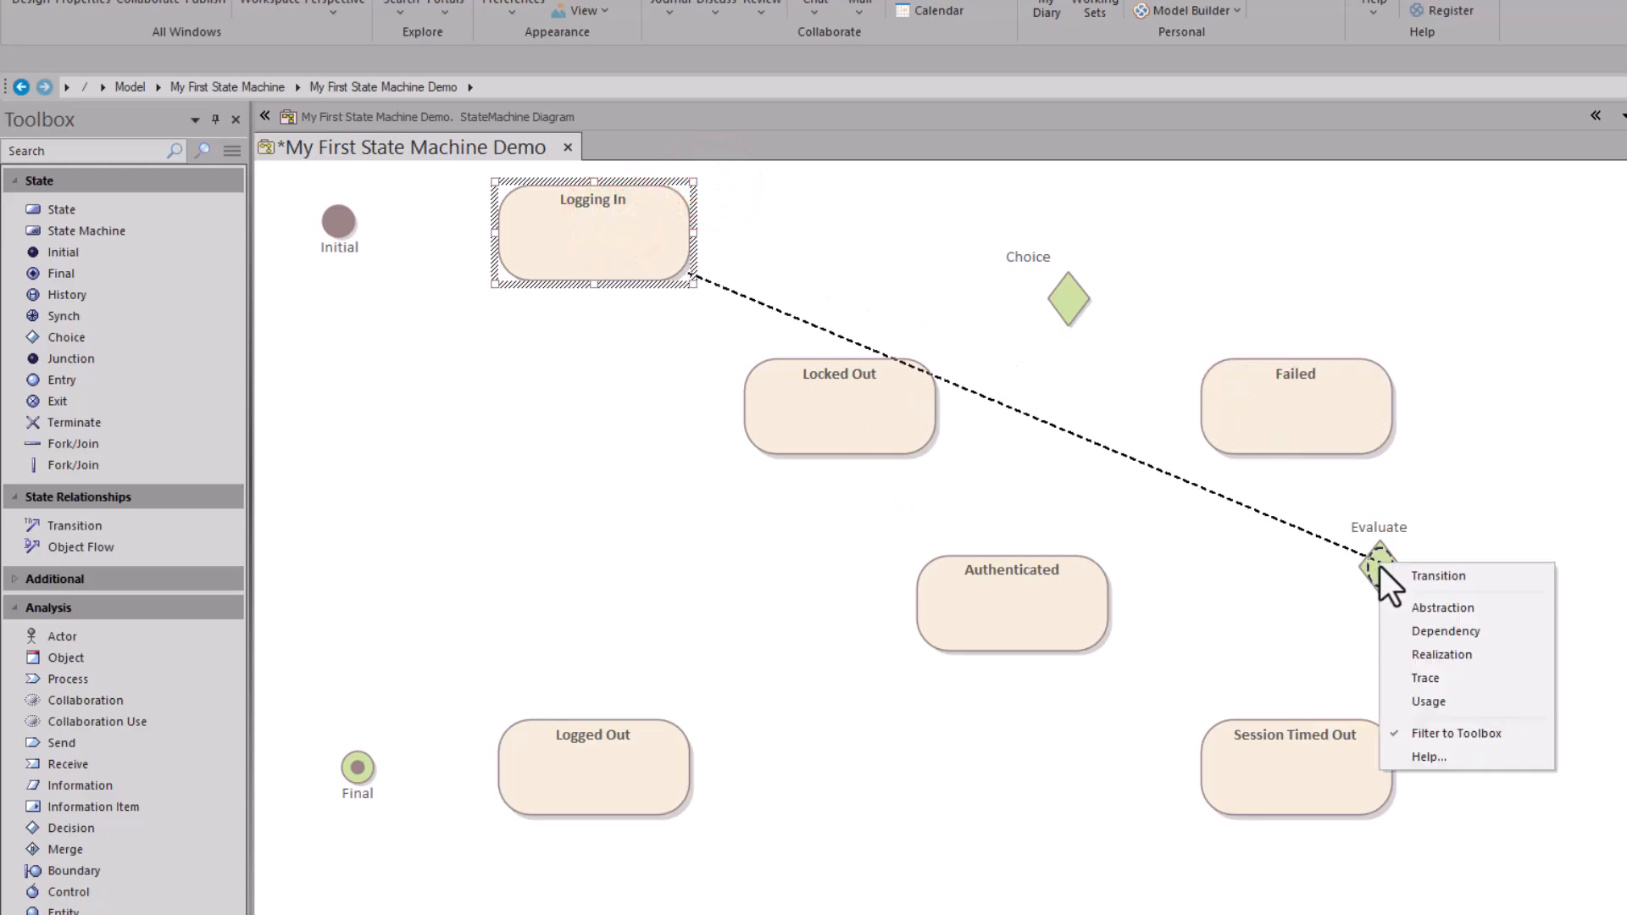
{"action": "left_click", "coordinate": [1444, 577]}
{"action": "left_click", "coordinate": [551, 251]}
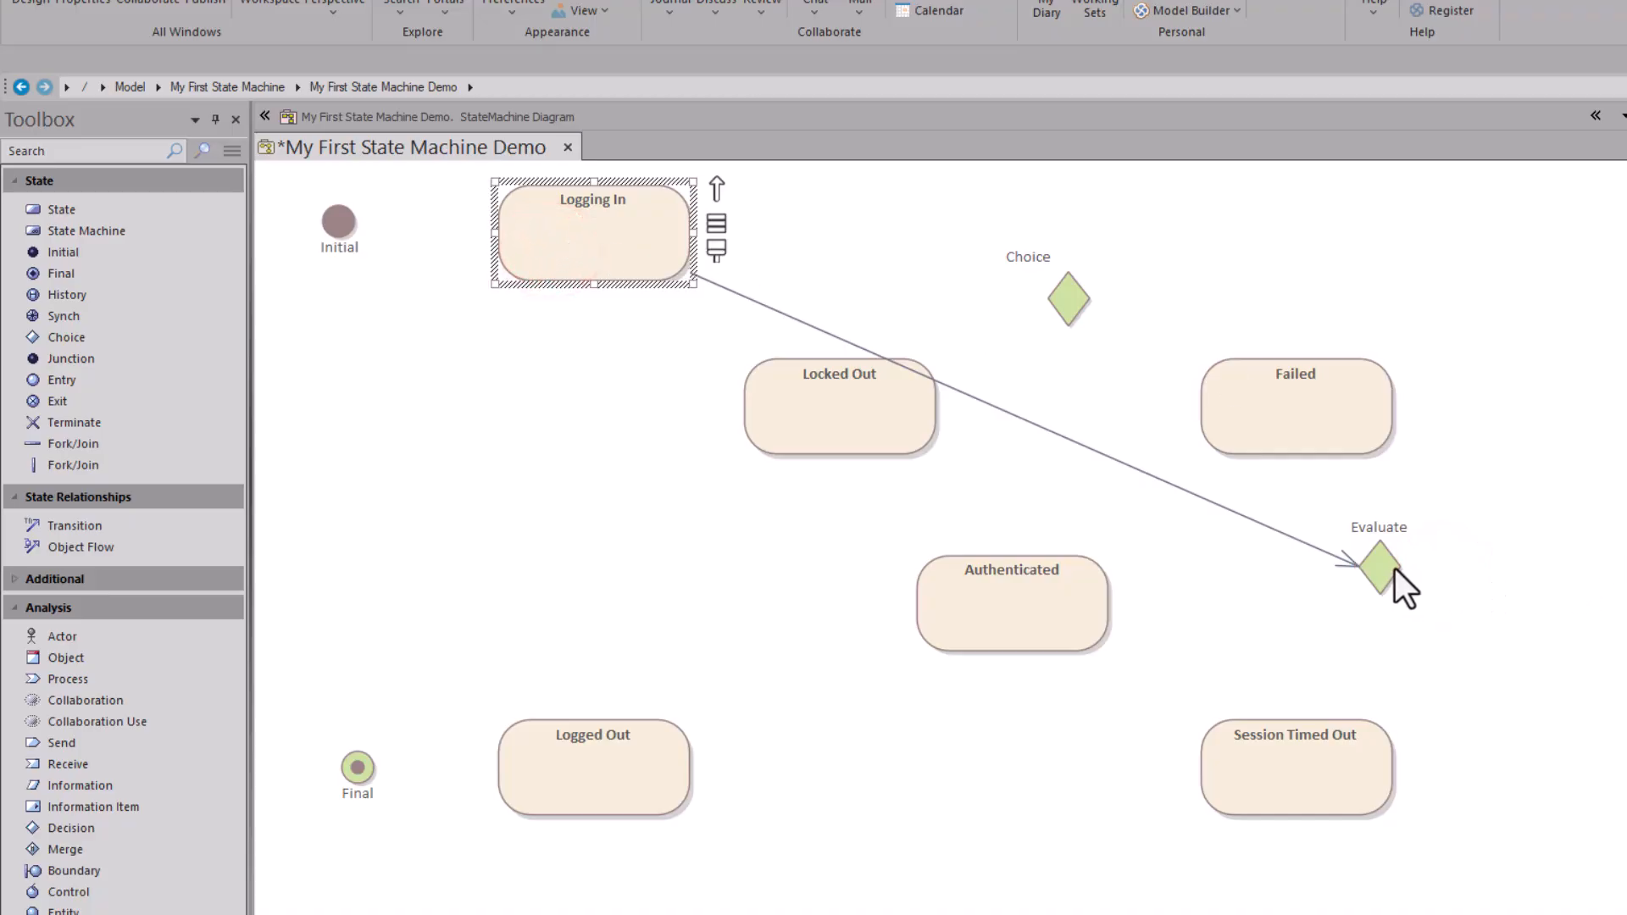
{"action": "left_click_drag", "start_coordinate": [1384, 572], "coordinate": [1504, 413]}
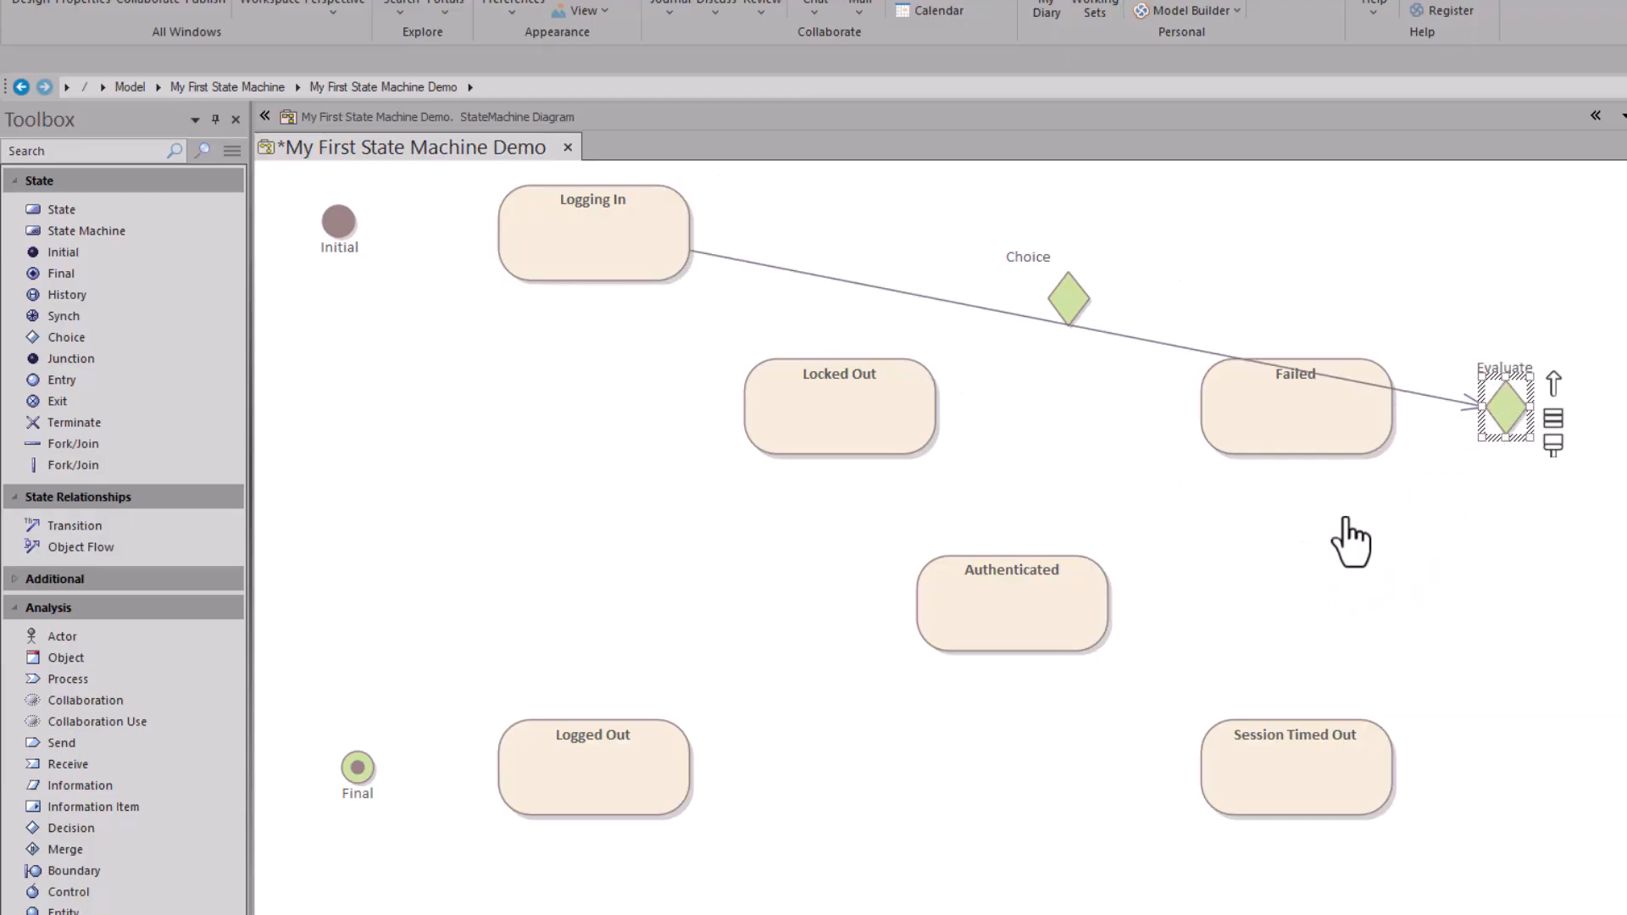
Step: Route the transition along the top with an Orthogonal - Square bend into Evaluate
{"action": "left_click", "coordinate": [1130, 339]}
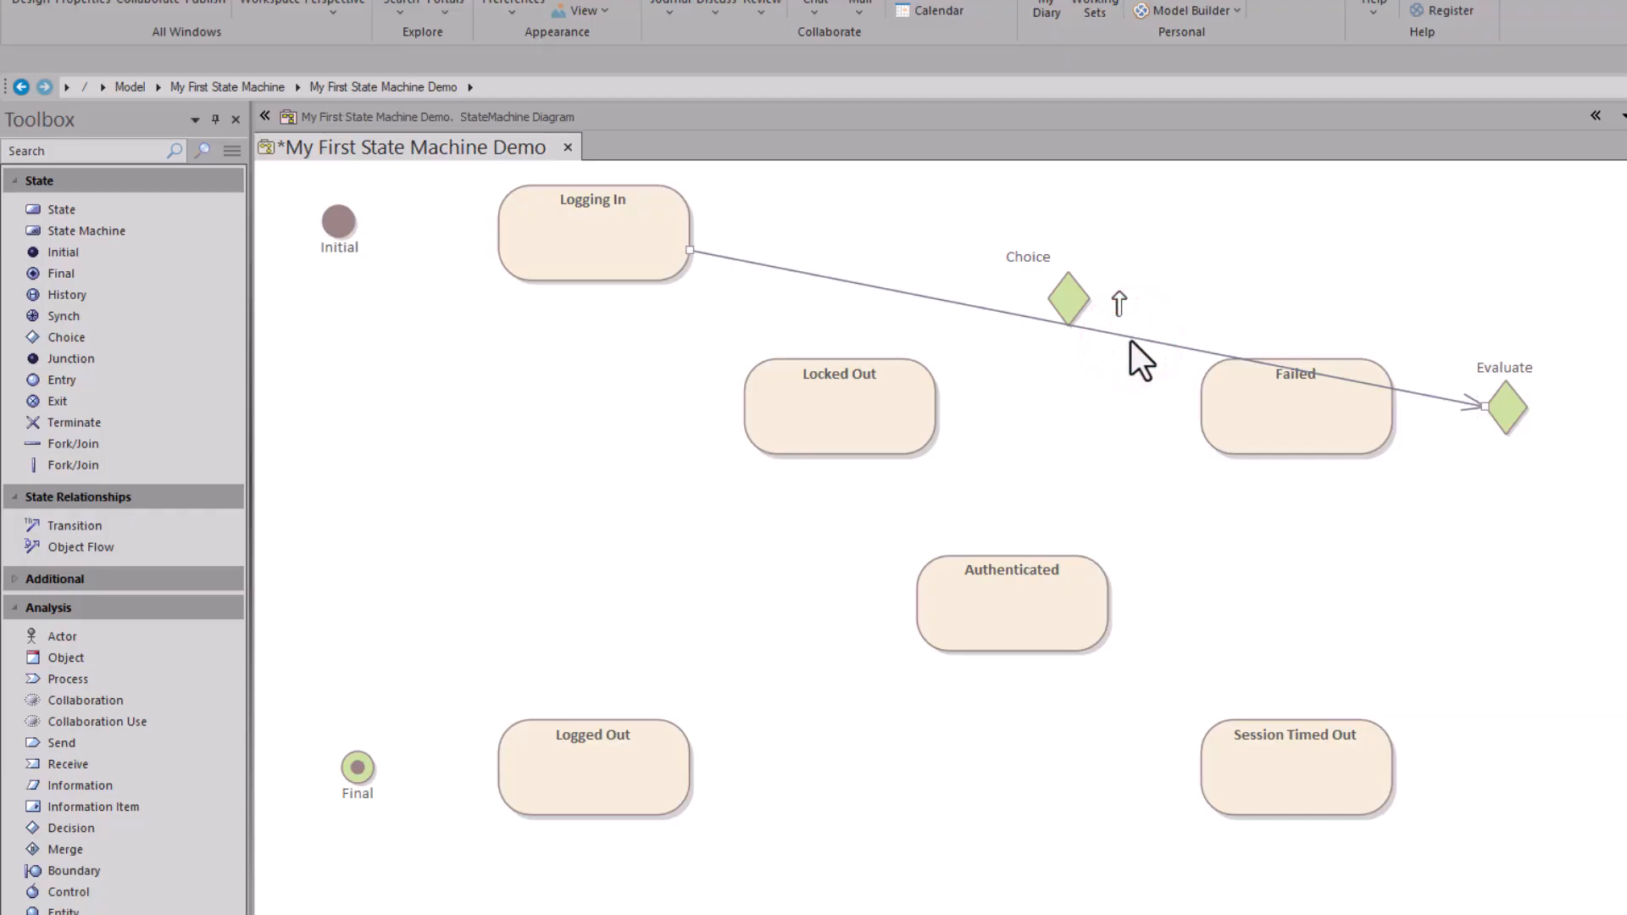
{"action": "left_click_drag", "start_coordinate": [1130, 339], "coordinate": [1509, 237]}
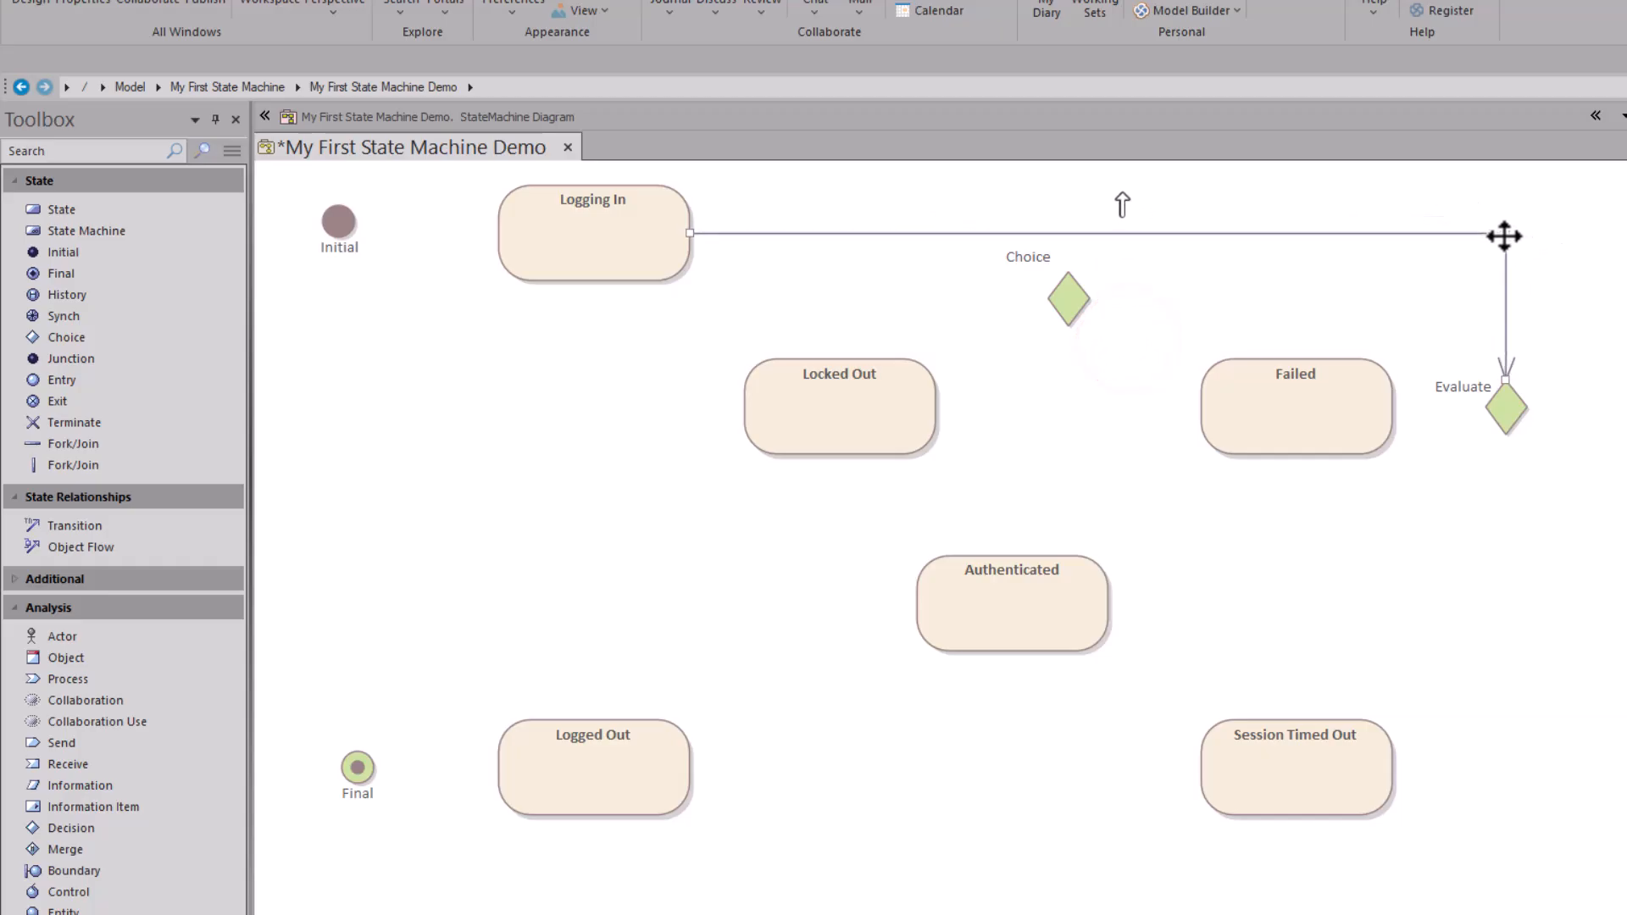
{"action": "right_click", "coordinate": [1345, 237]}
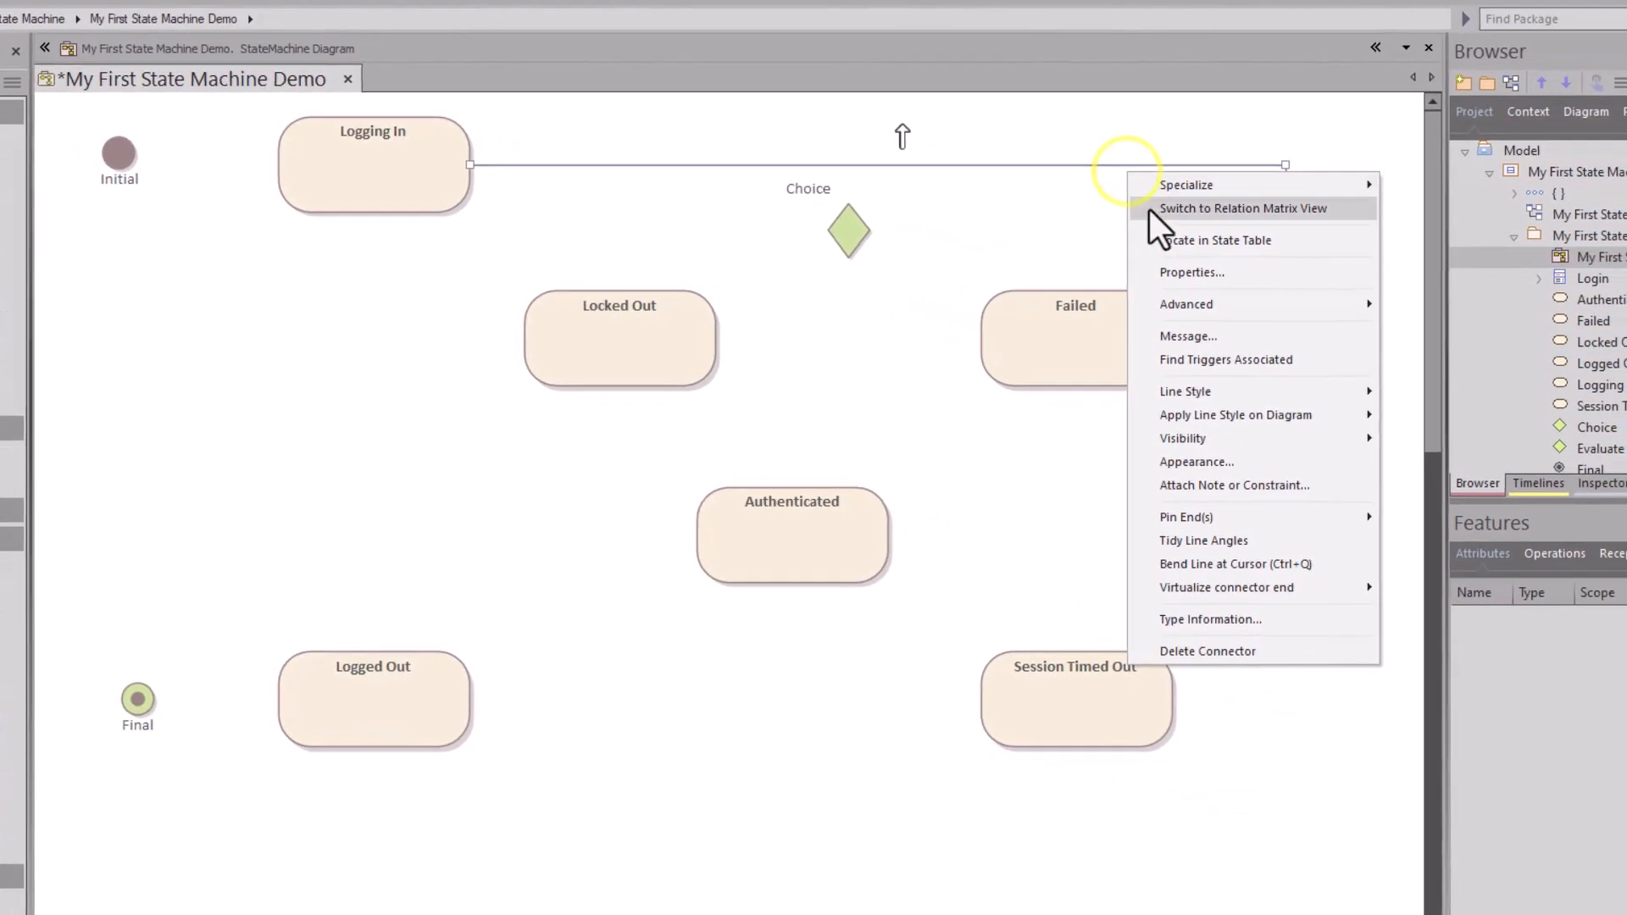
{"action": "mouse_move", "coordinate": [1321, 431]}
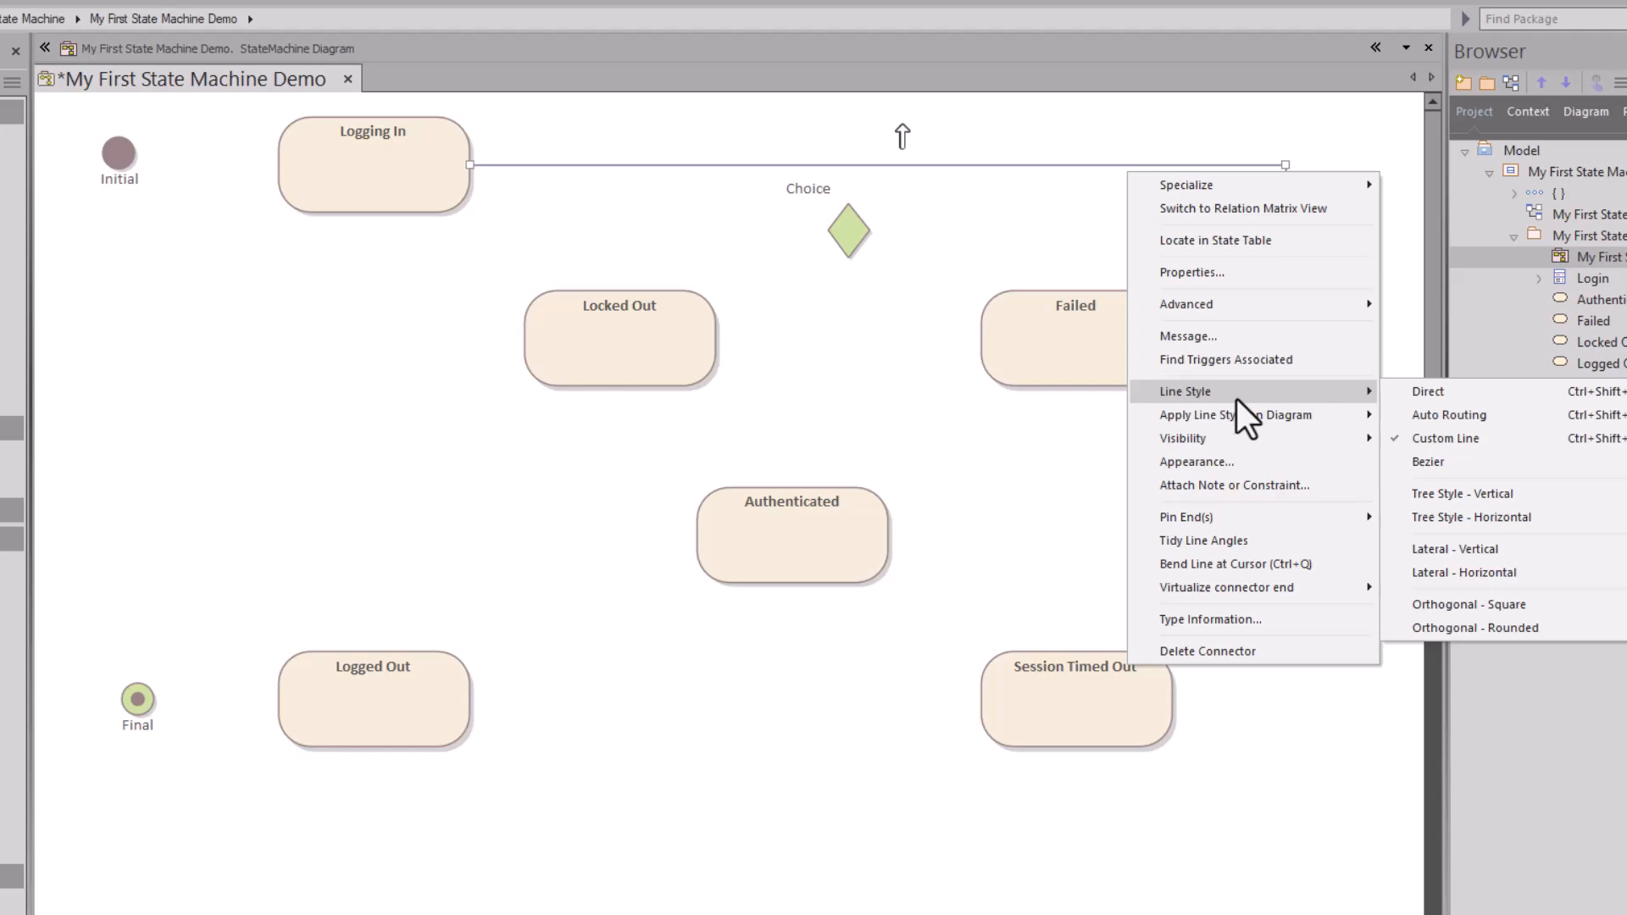
{"action": "left_click", "coordinate": [1479, 603]}
{"action": "mouse_move", "coordinate": [1169, 163]}
{"action": "left_mouse_down"}
{"action": "mouse_move", "coordinate": [1037, 164]}
{"action": "mouse_move", "coordinate": [1158, 120]}
{"action": "mouse_move", "coordinate": [1165, 164]}
{"action": "left_mouse_up"}
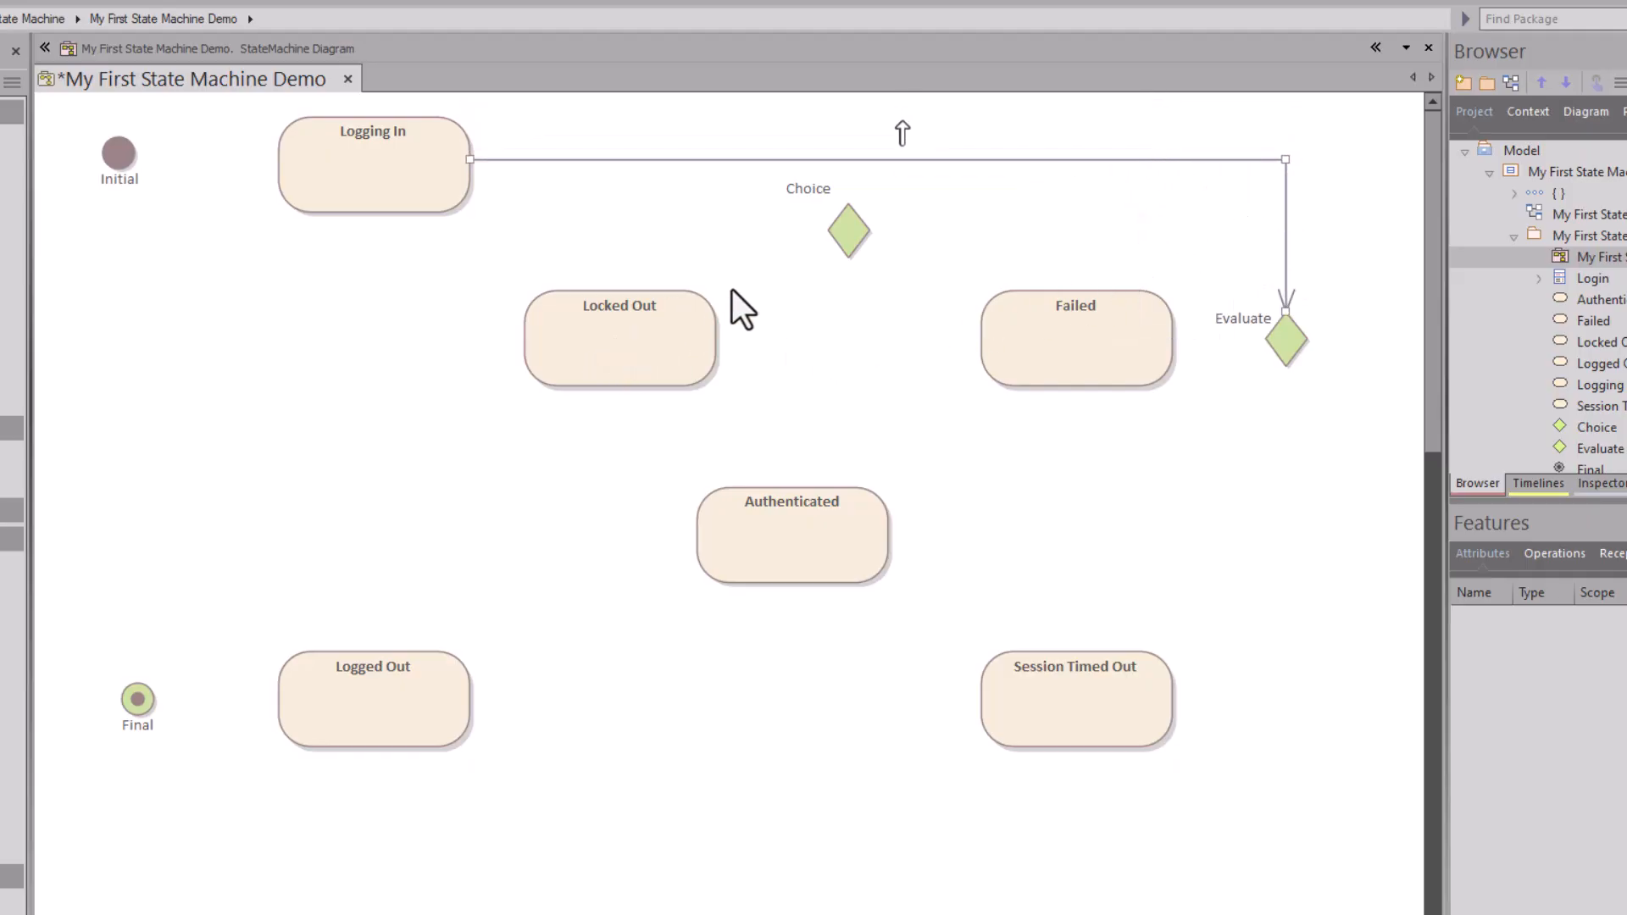
Step: Draw transitions from the Evaluate decision node to Authenticated and to Failed
{"action": "left_click", "coordinate": [1288, 351]}
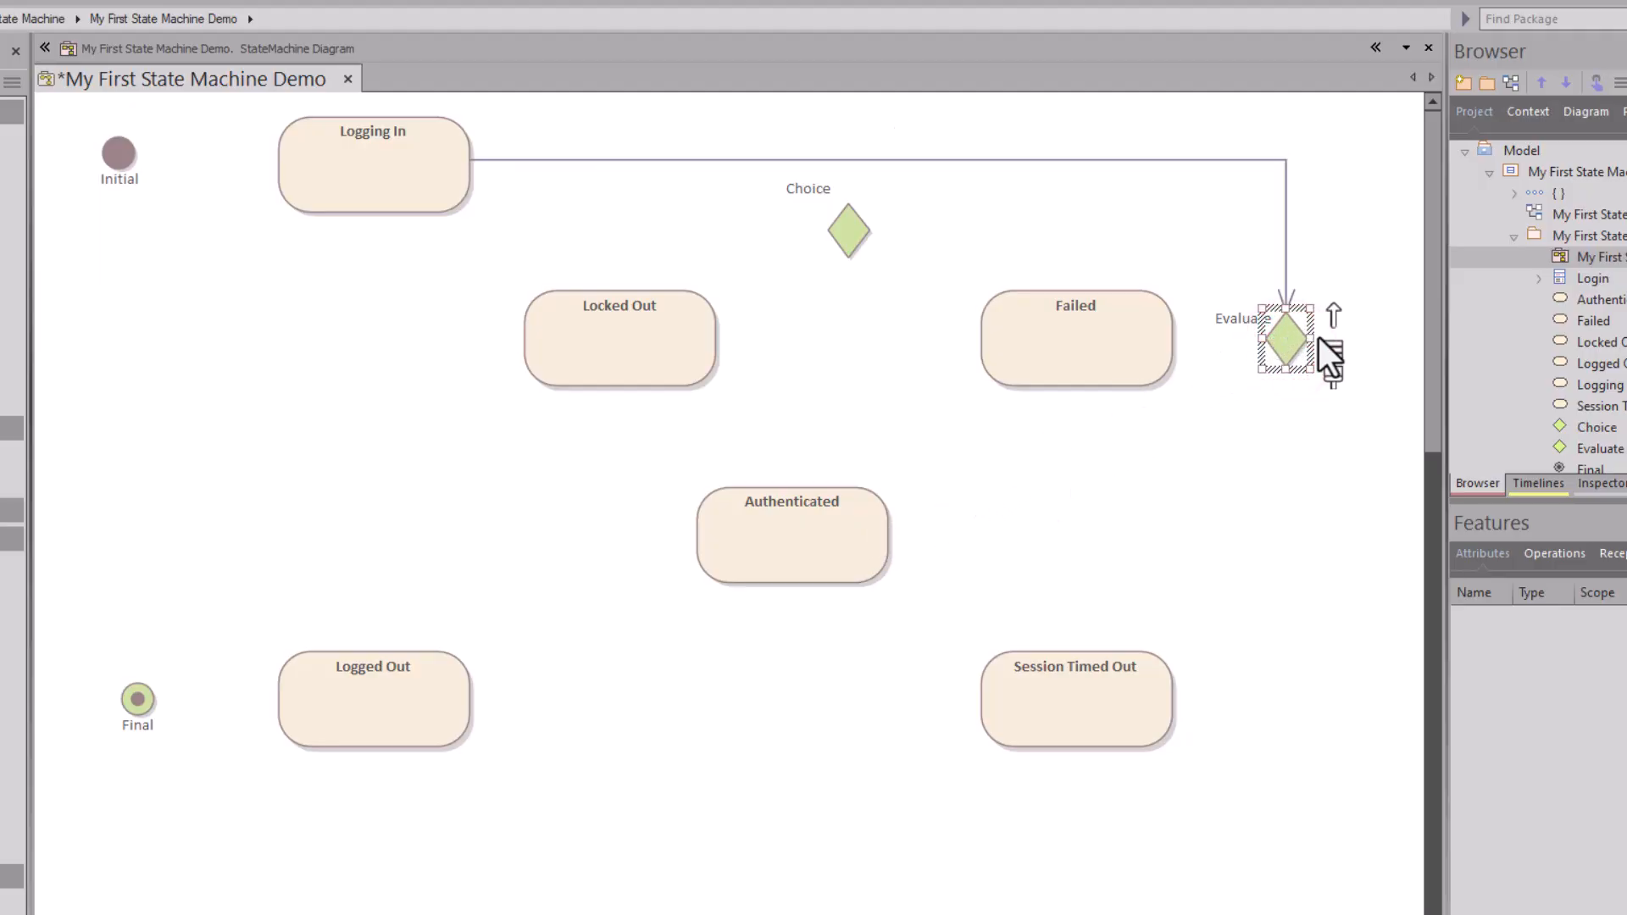
{"action": "left_click_drag", "start_coordinate": [1335, 320], "coordinate": [862, 536]}
{"action": "left_click", "coordinate": [907, 548]}
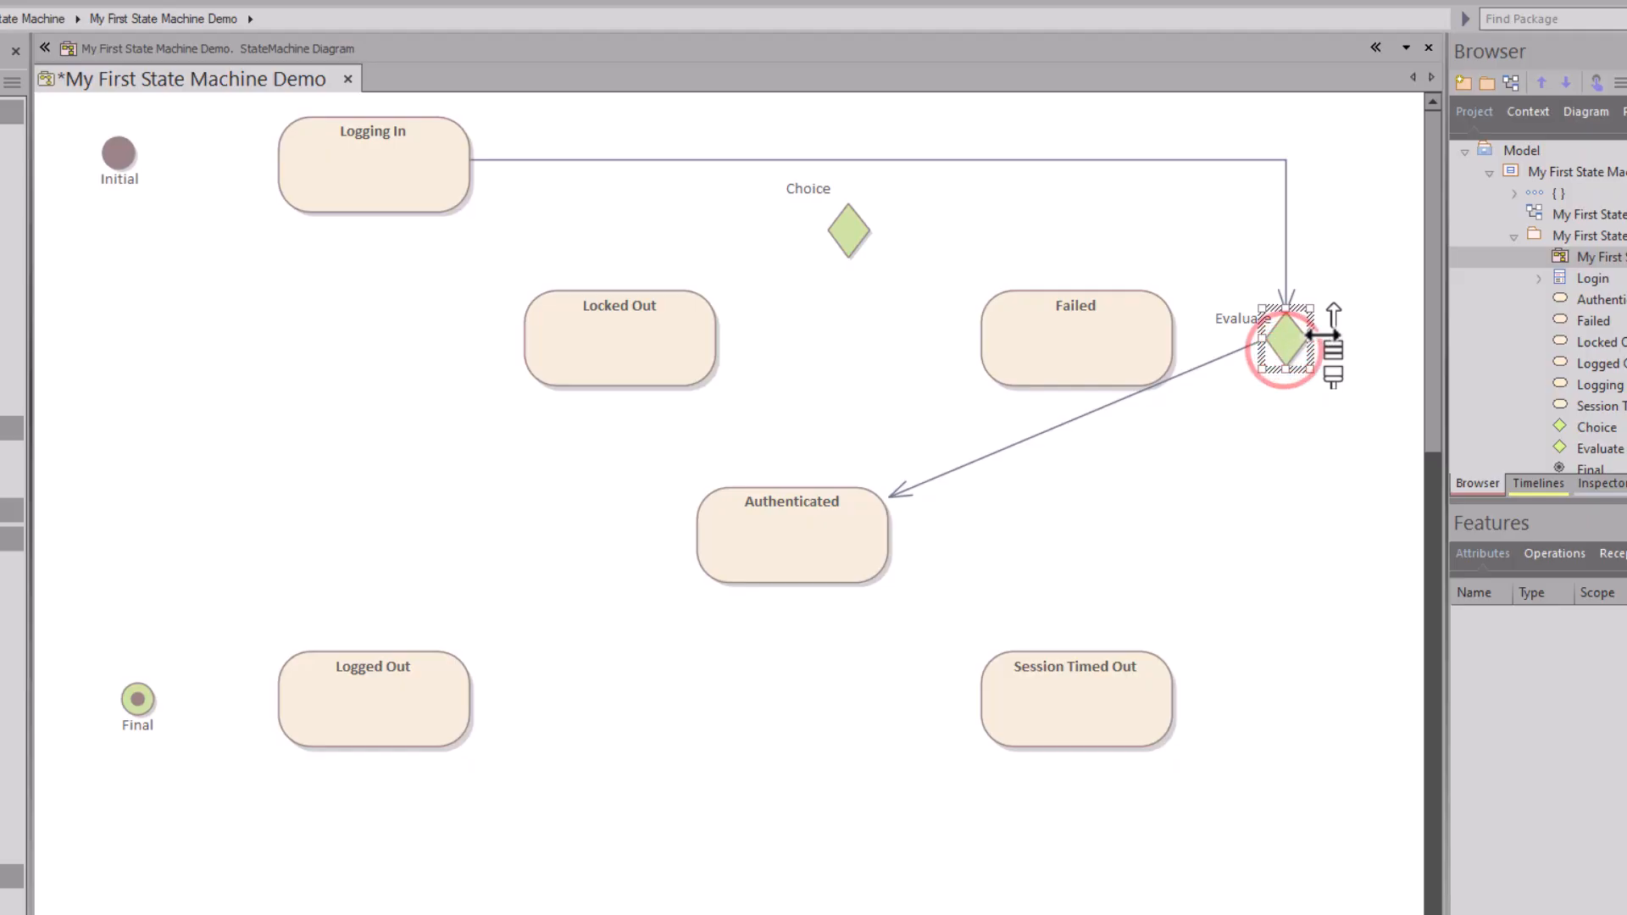
{"action": "left_click_drag", "start_coordinate": [1331, 317], "coordinate": [1140, 338]}
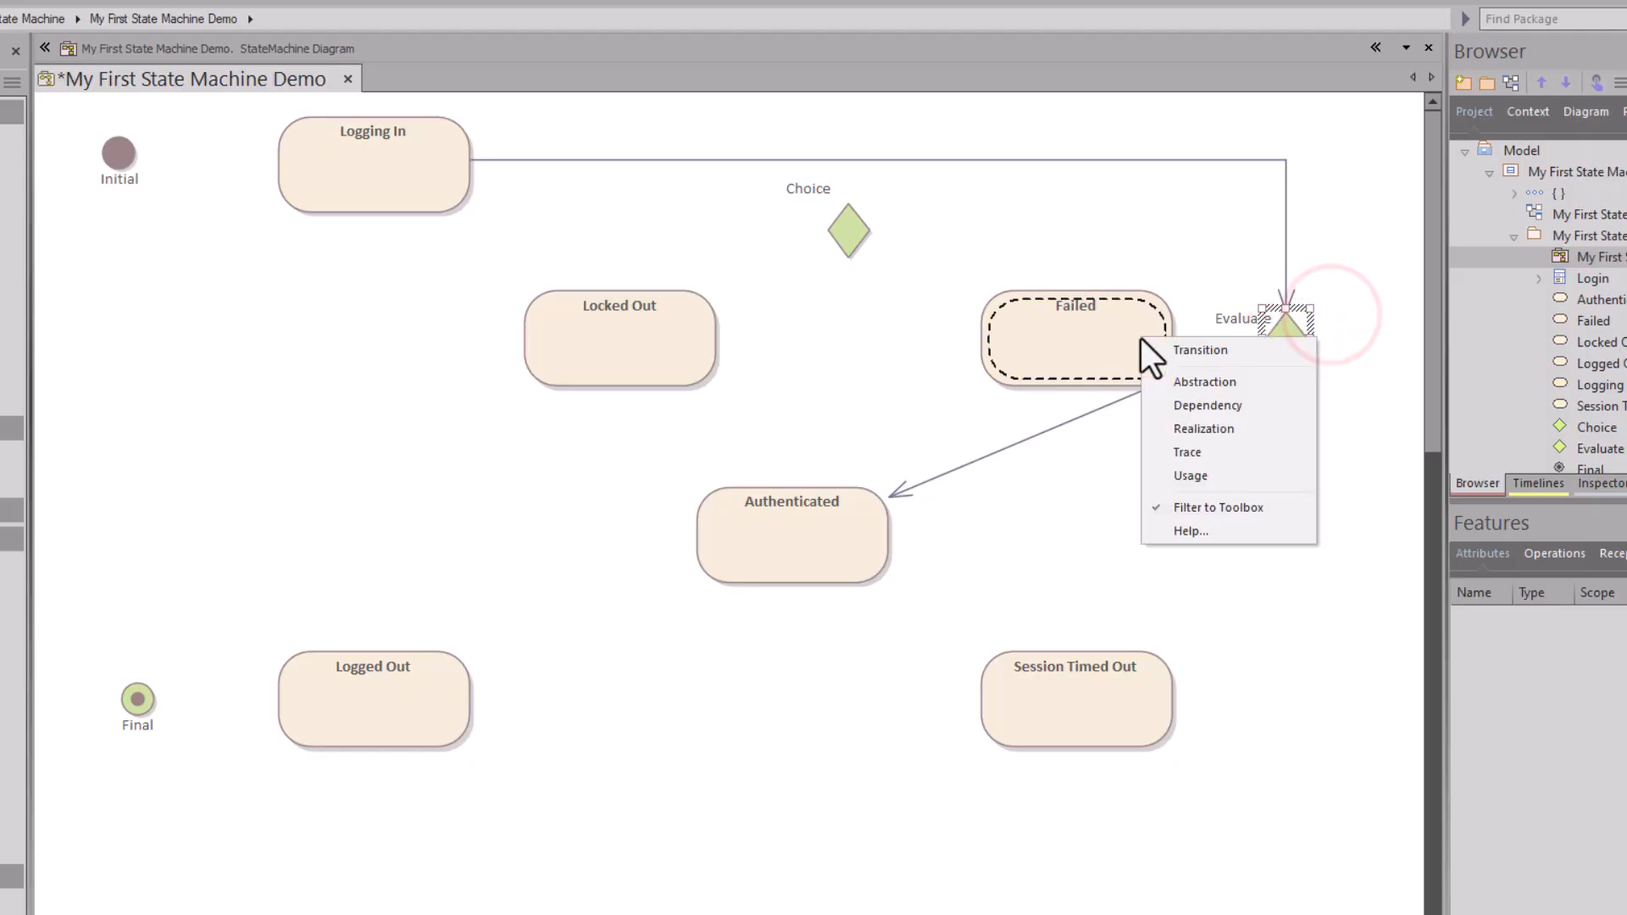
{"action": "left_click", "coordinate": [1171, 348]}
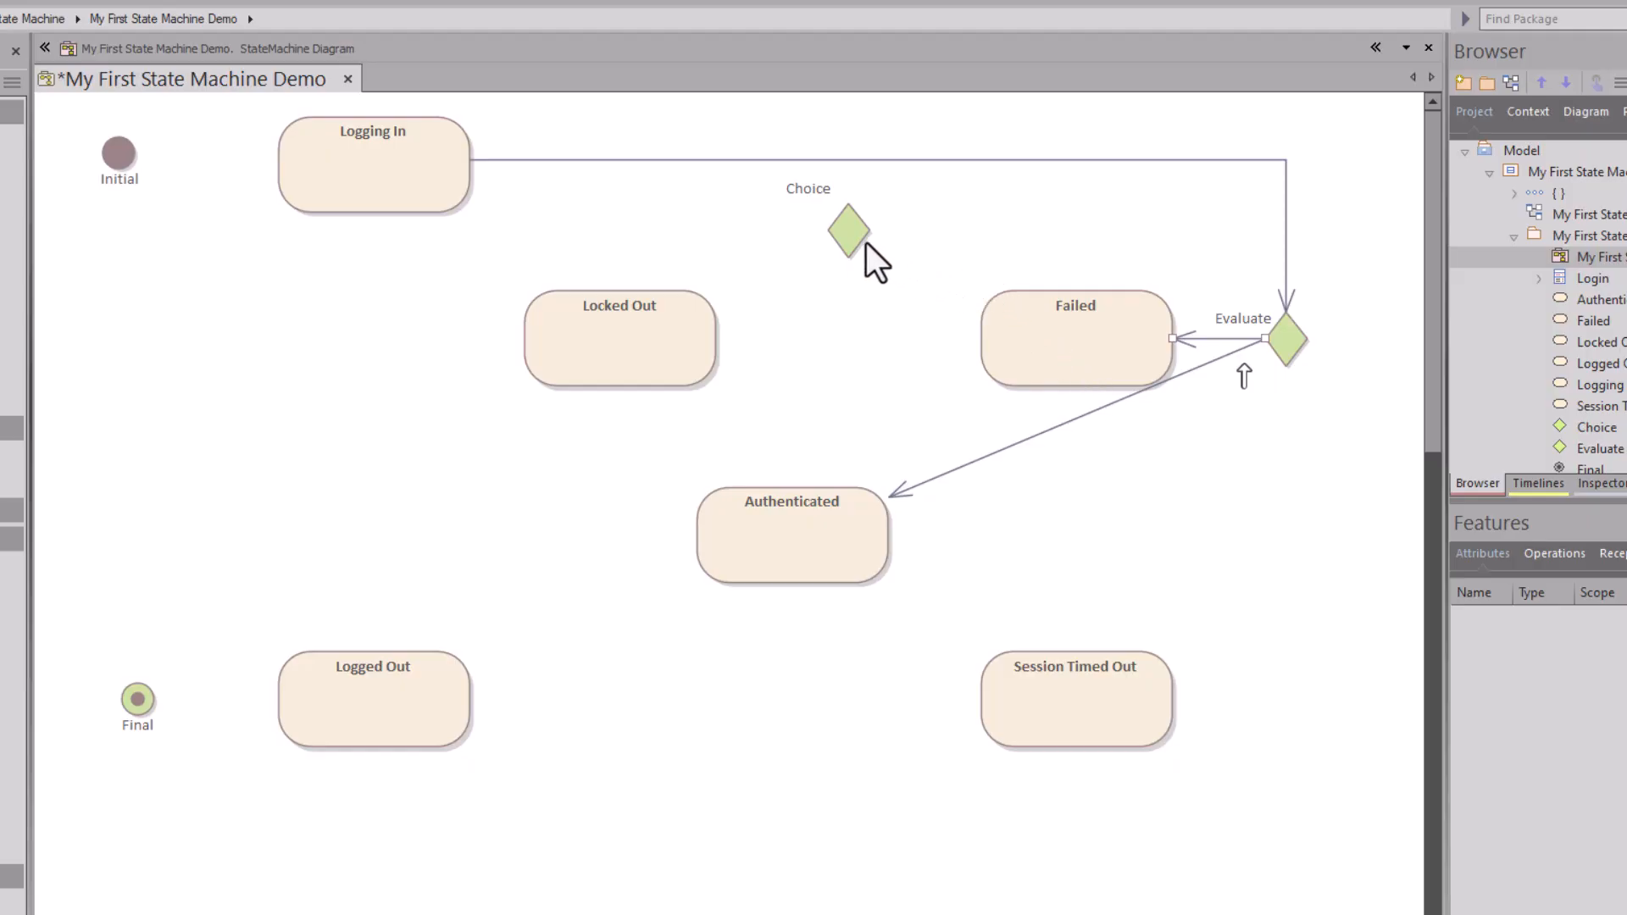
Step: Move Choice level with Failed, then add transitions Failed→Choice, Choice→Locked Out and Choice→Logging In
{"action": "left_click_drag", "start_coordinate": [847, 231], "coordinate": [849, 330]}
{"action": "left_click", "coordinate": [996, 335]}
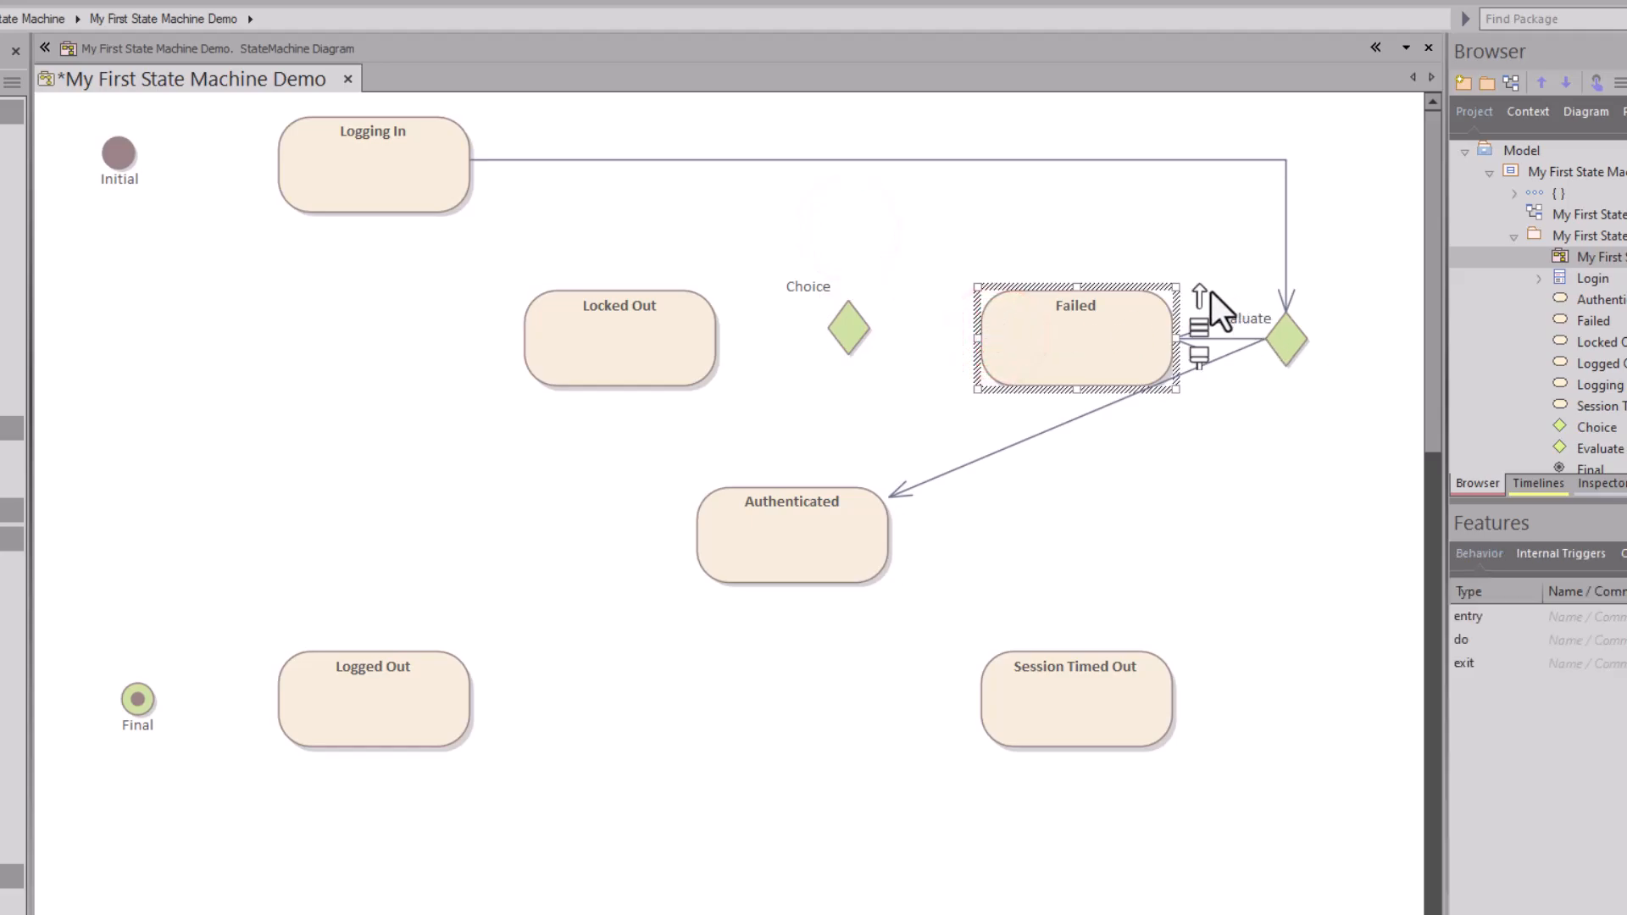
{"action": "left_click_drag", "start_coordinate": [1201, 296], "coordinate": [851, 337]}
{"action": "left_click", "coordinate": [869, 354]}
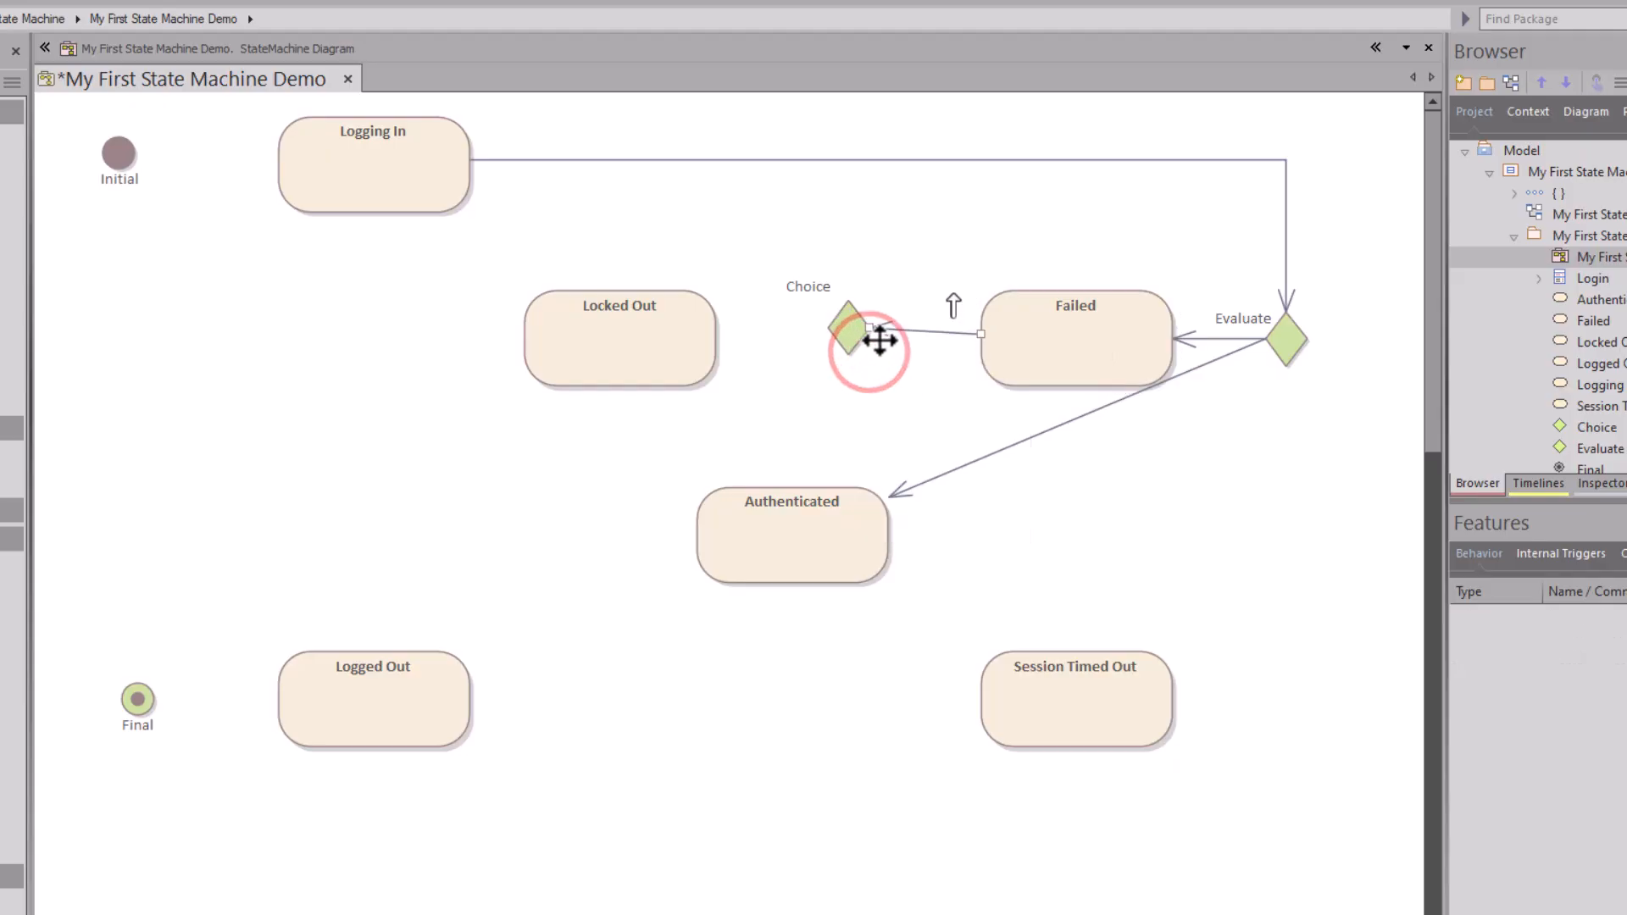
{"action": "left_click", "coordinate": [848, 329]}
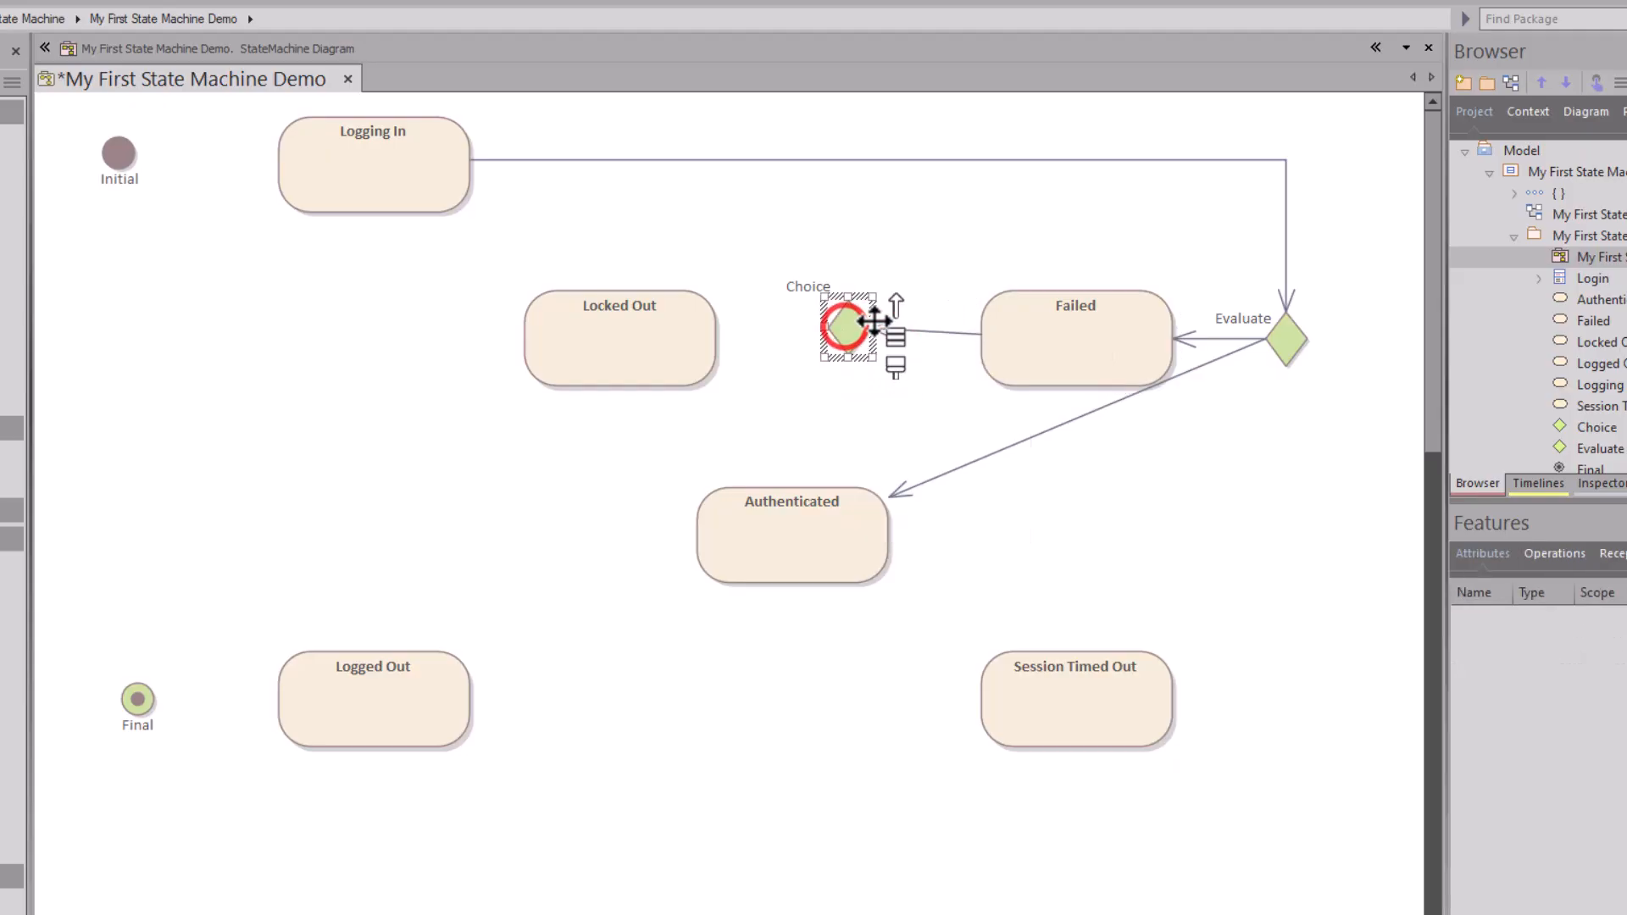
{"action": "left_click_drag", "start_coordinate": [682, 354], "coordinate": [678, 337]}
{"action": "left_click", "coordinate": [693, 345]}
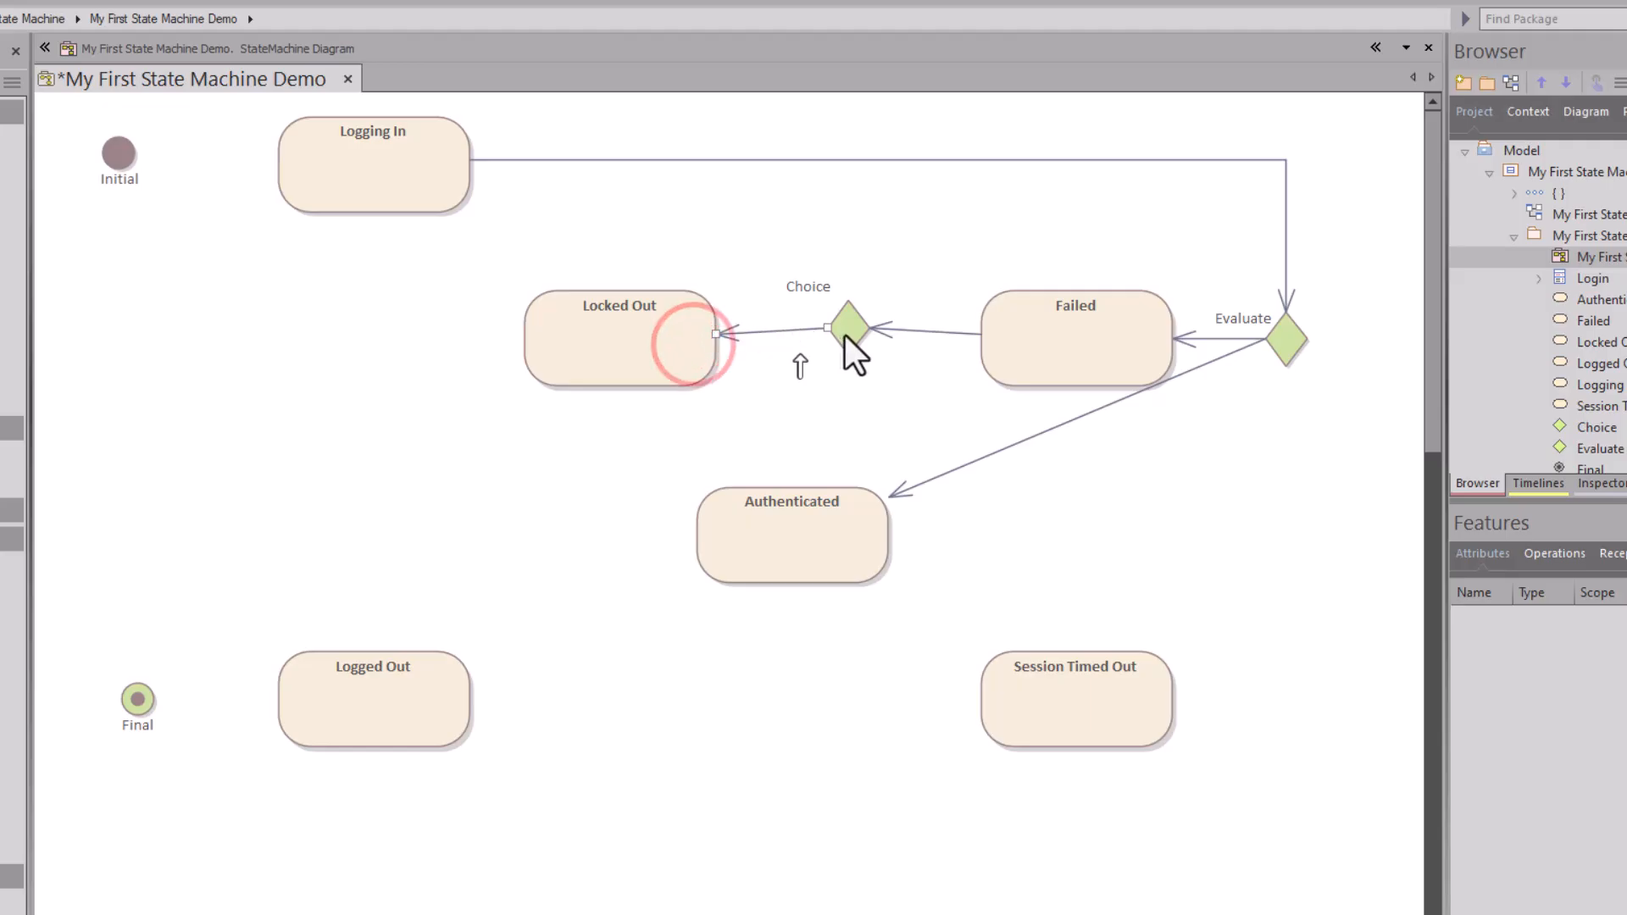
{"action": "left_click_drag", "start_coordinate": [856, 333], "coordinate": [464, 182]}
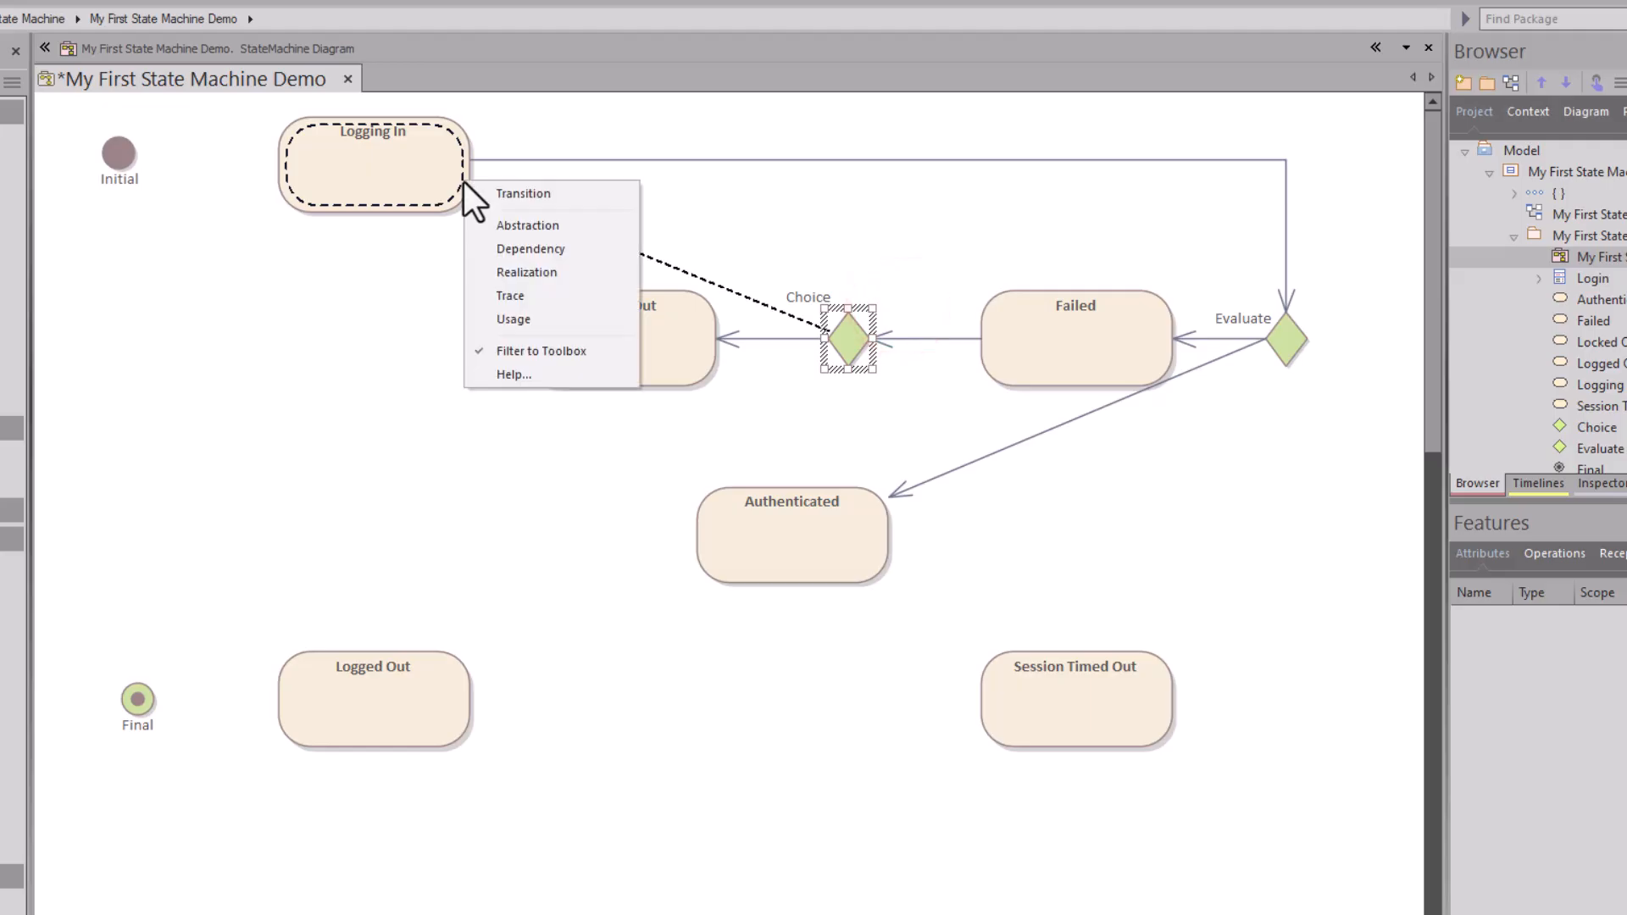
{"action": "left_click", "coordinate": [575, 197]}
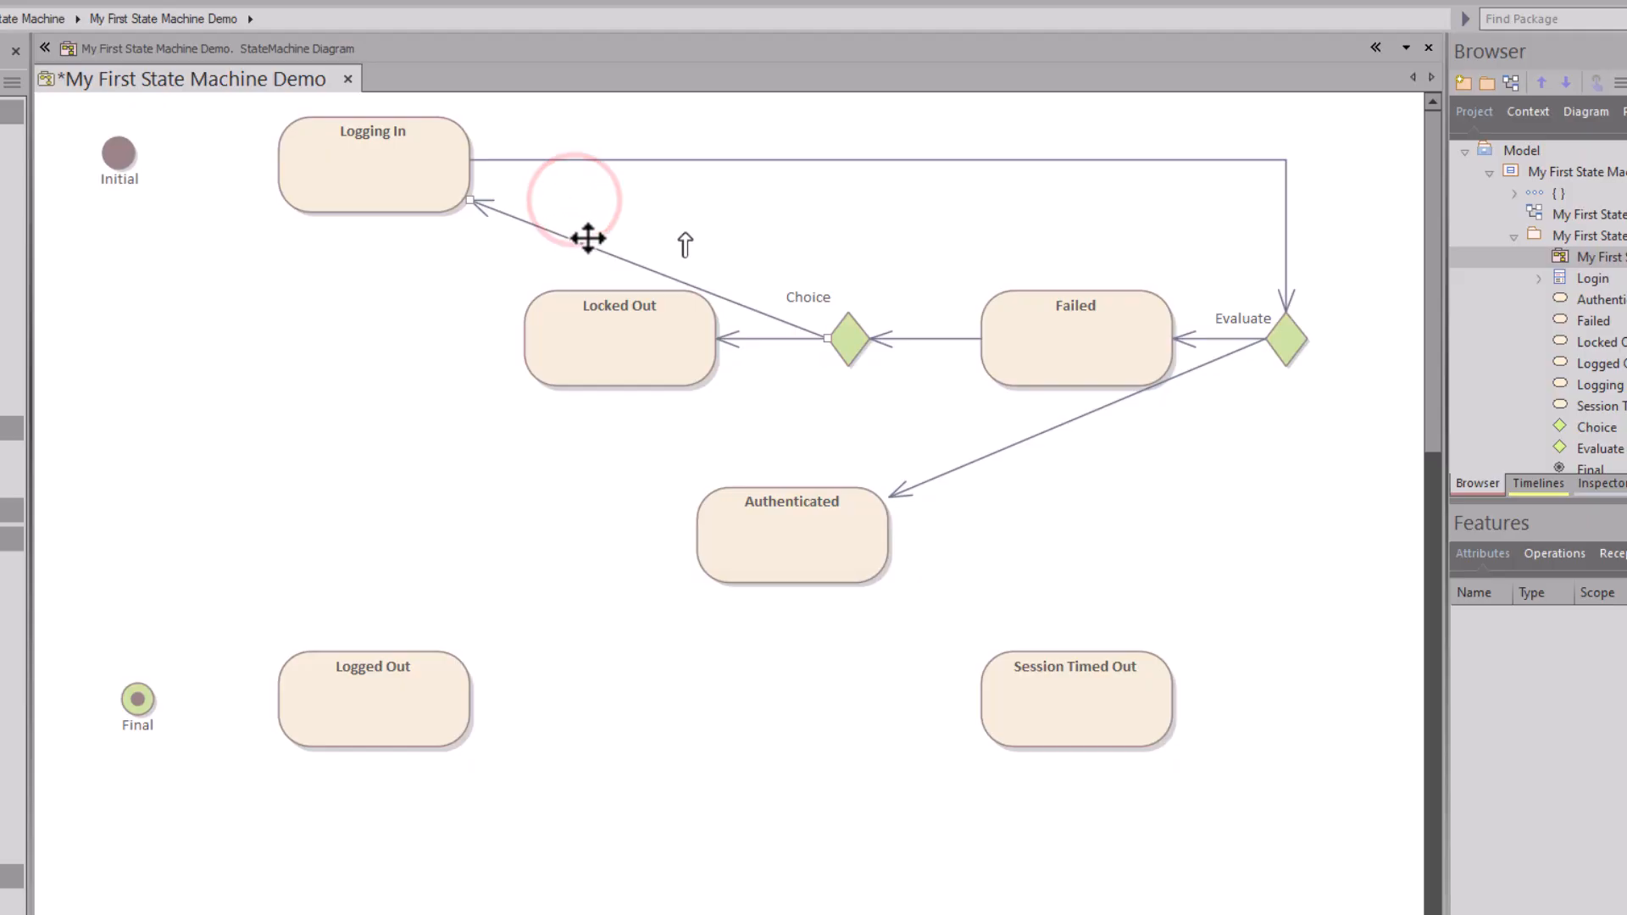
Step: Give the Choice–Logging In transition Orthogonal - Square line style and adjust its bend
{"action": "right_click", "coordinate": [625, 259]}
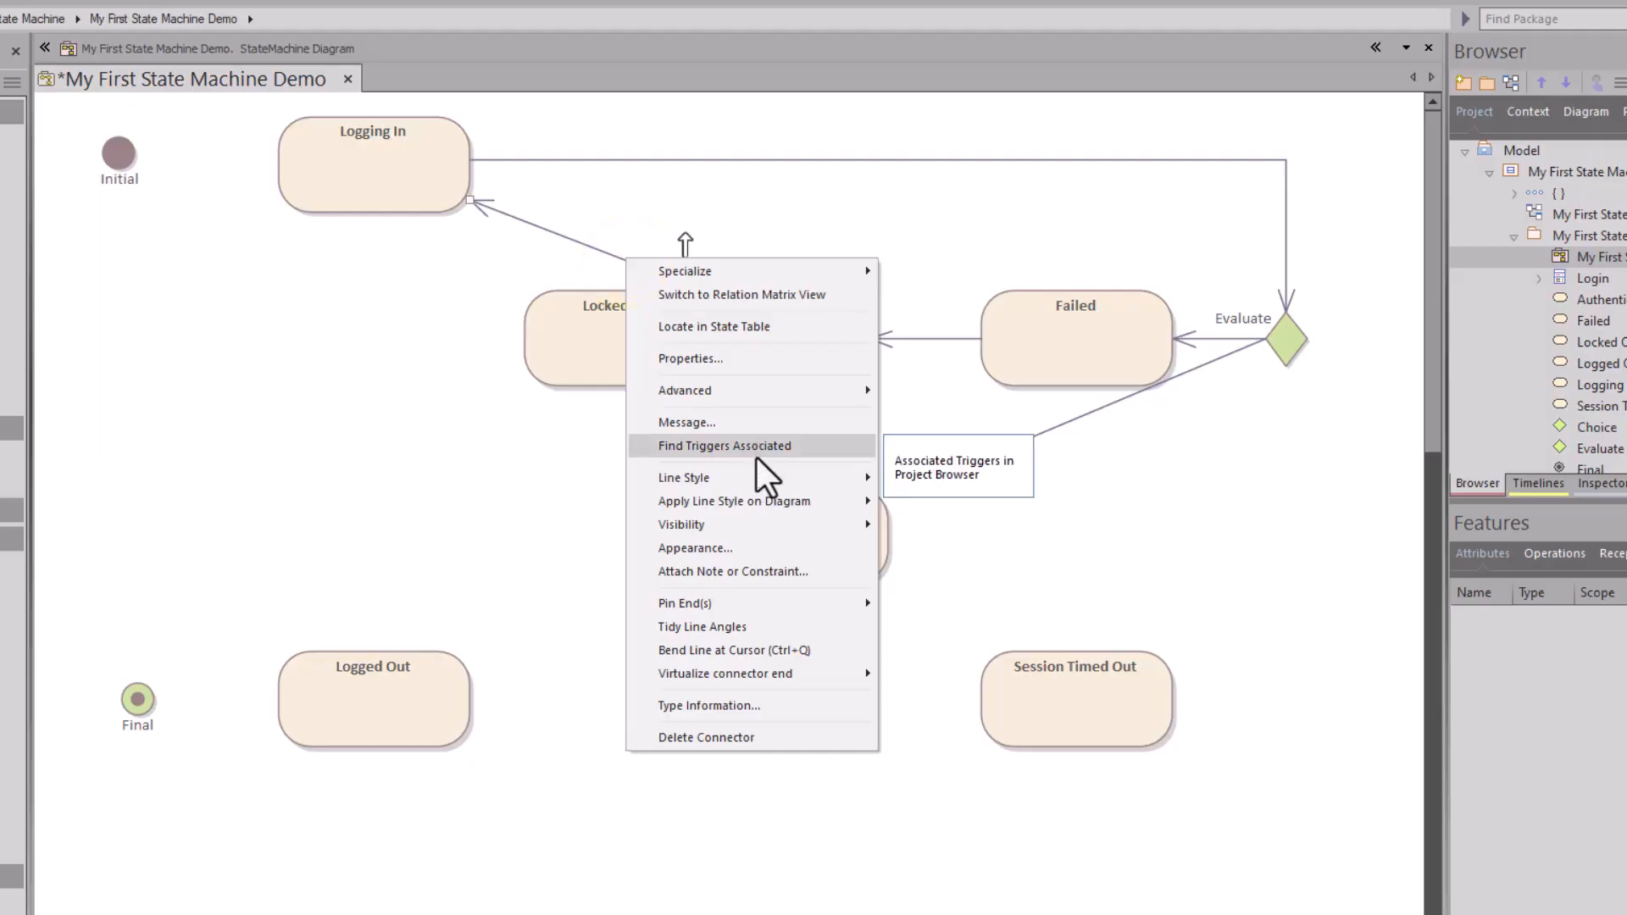
{"action": "mouse_move", "coordinate": [857, 476]}
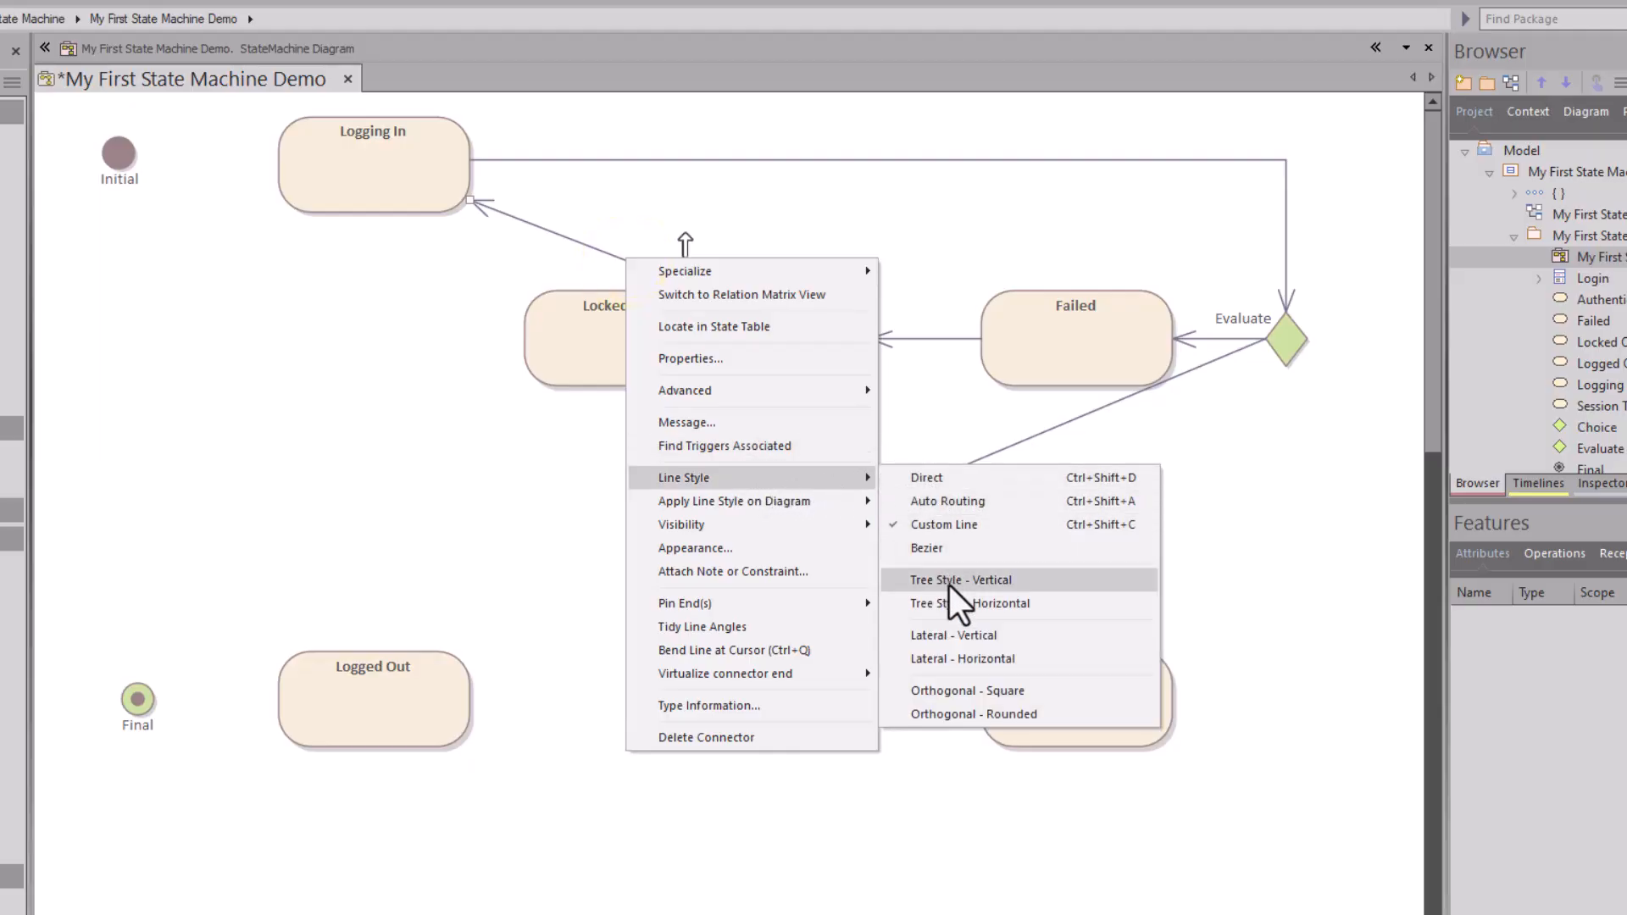
{"action": "left_click", "coordinate": [967, 691]}
{"action": "left_click_drag", "start_coordinate": [780, 200], "coordinate": [870, 151]}
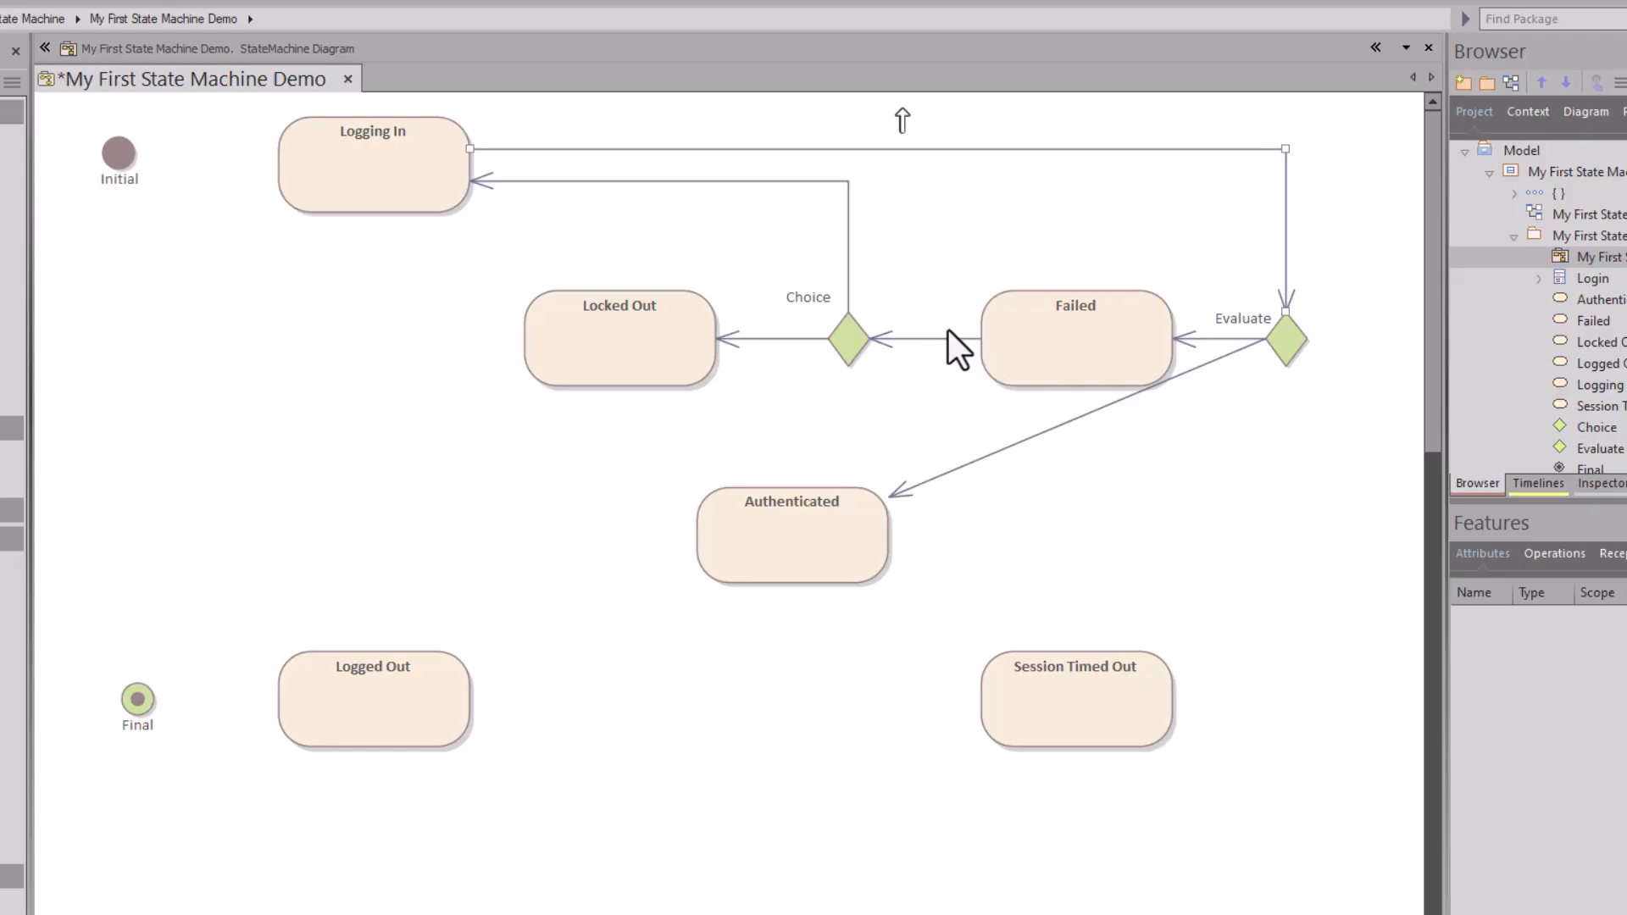
Step: Apply square routing to all transitions, reroute Evaluate–Authenticated, and move Final to bottom centre
{"action": "right_click", "coordinate": [710, 181]}
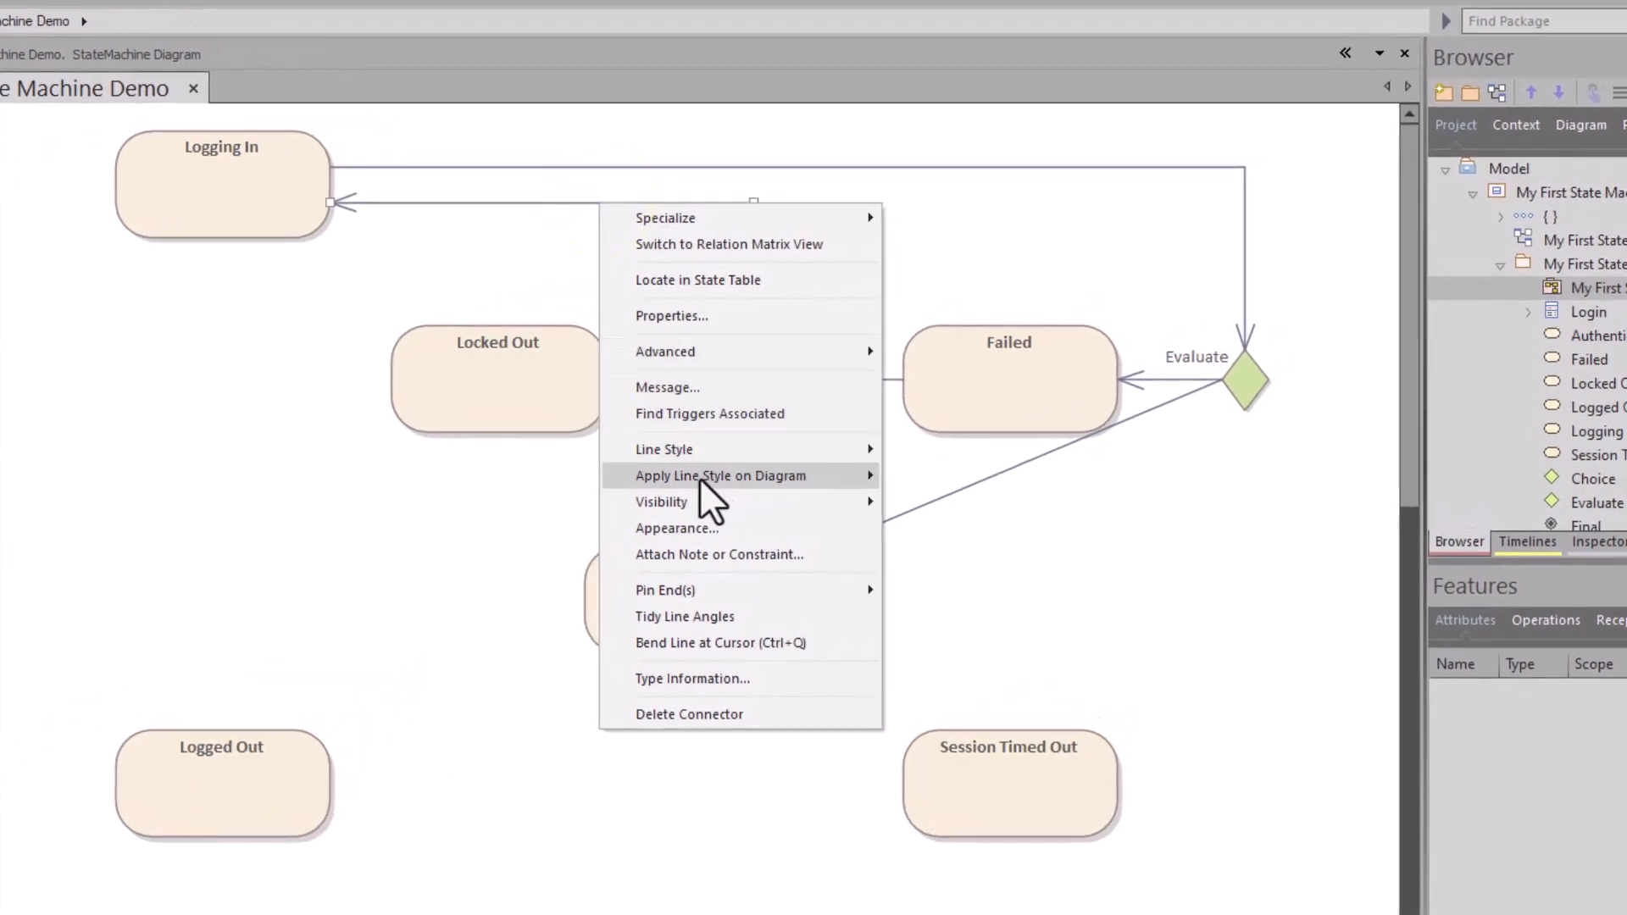
{"action": "mouse_move", "coordinate": [683, 481]}
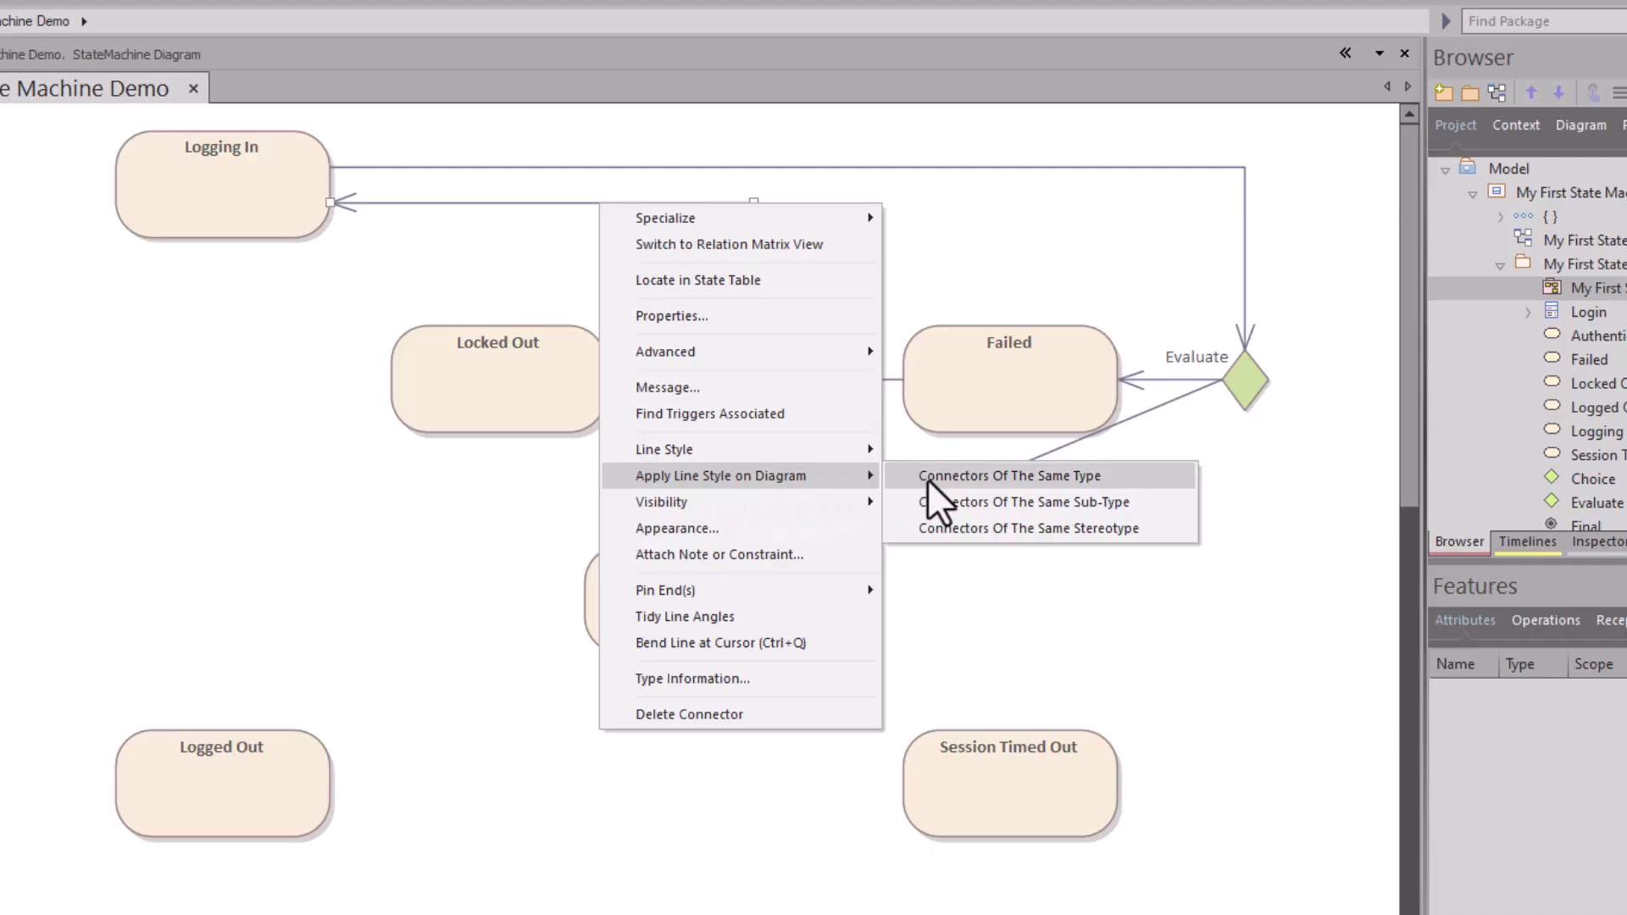
{"action": "left_click", "coordinate": [1021, 476]}
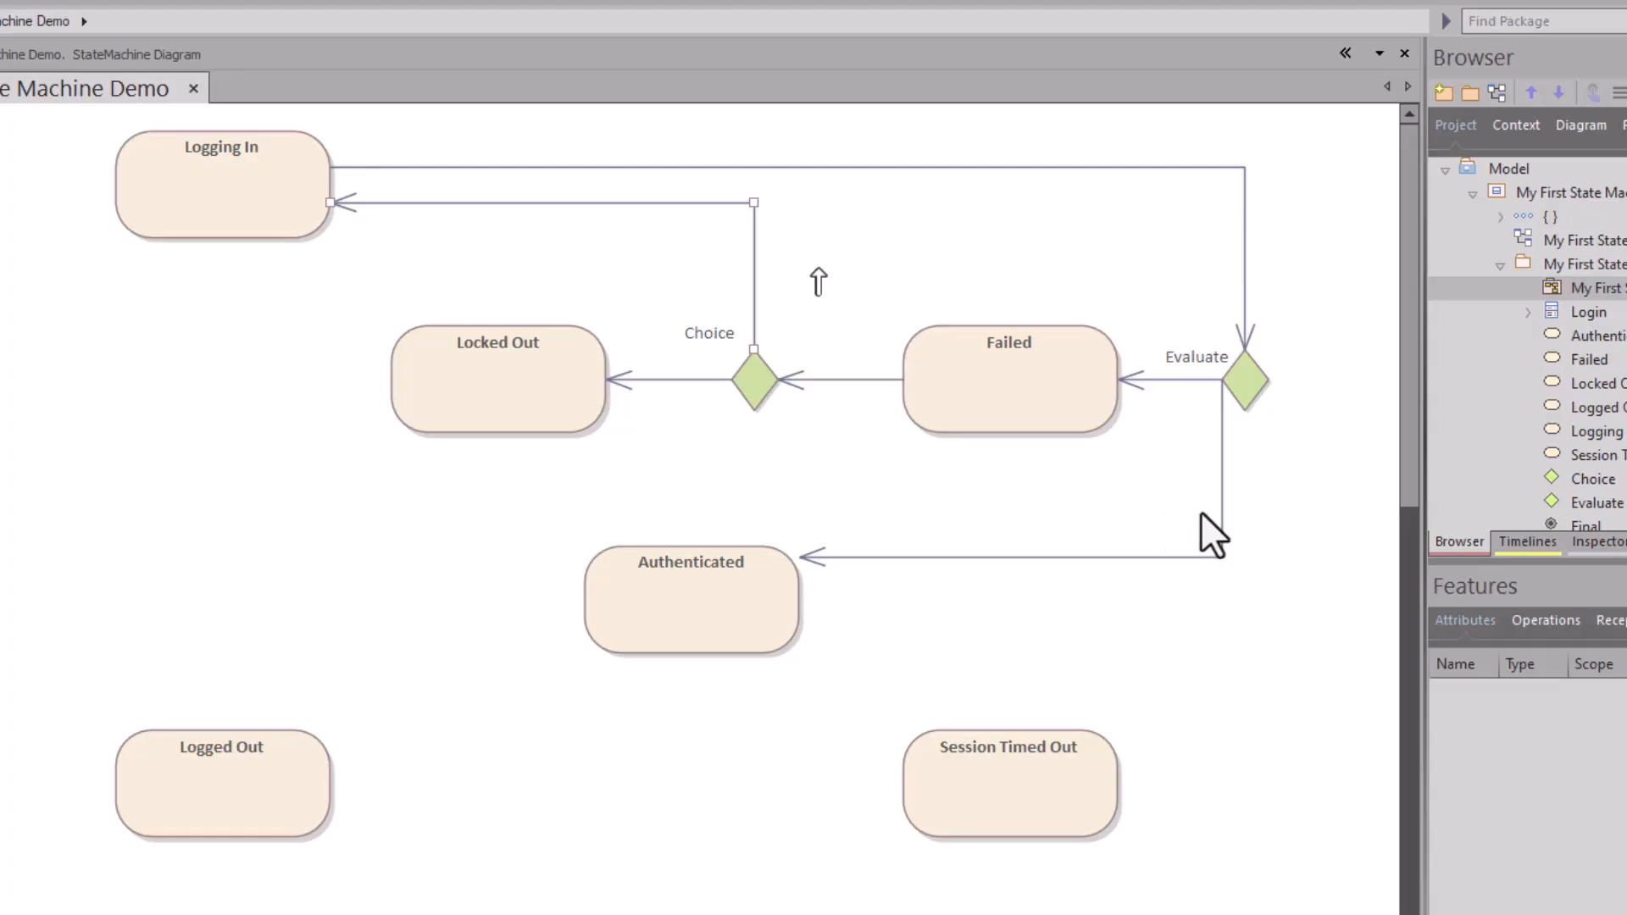
{"action": "left_click_drag", "start_coordinate": [1219, 513], "coordinate": [1213, 547]}
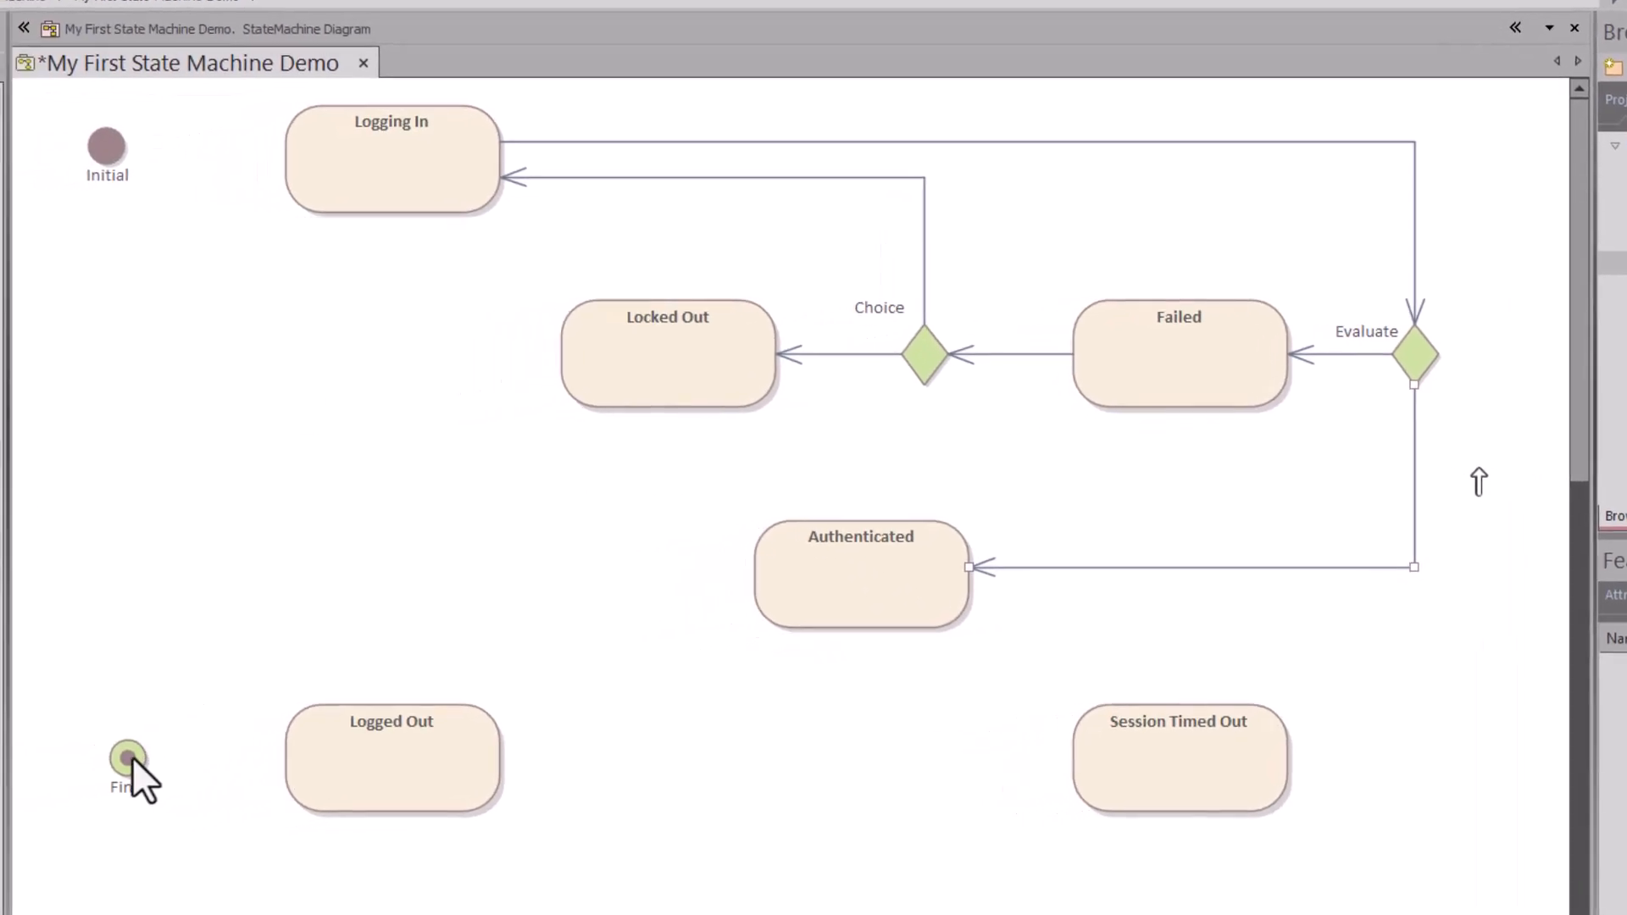
{"action": "left_click_drag", "start_coordinate": [127, 757], "coordinate": [768, 756]}
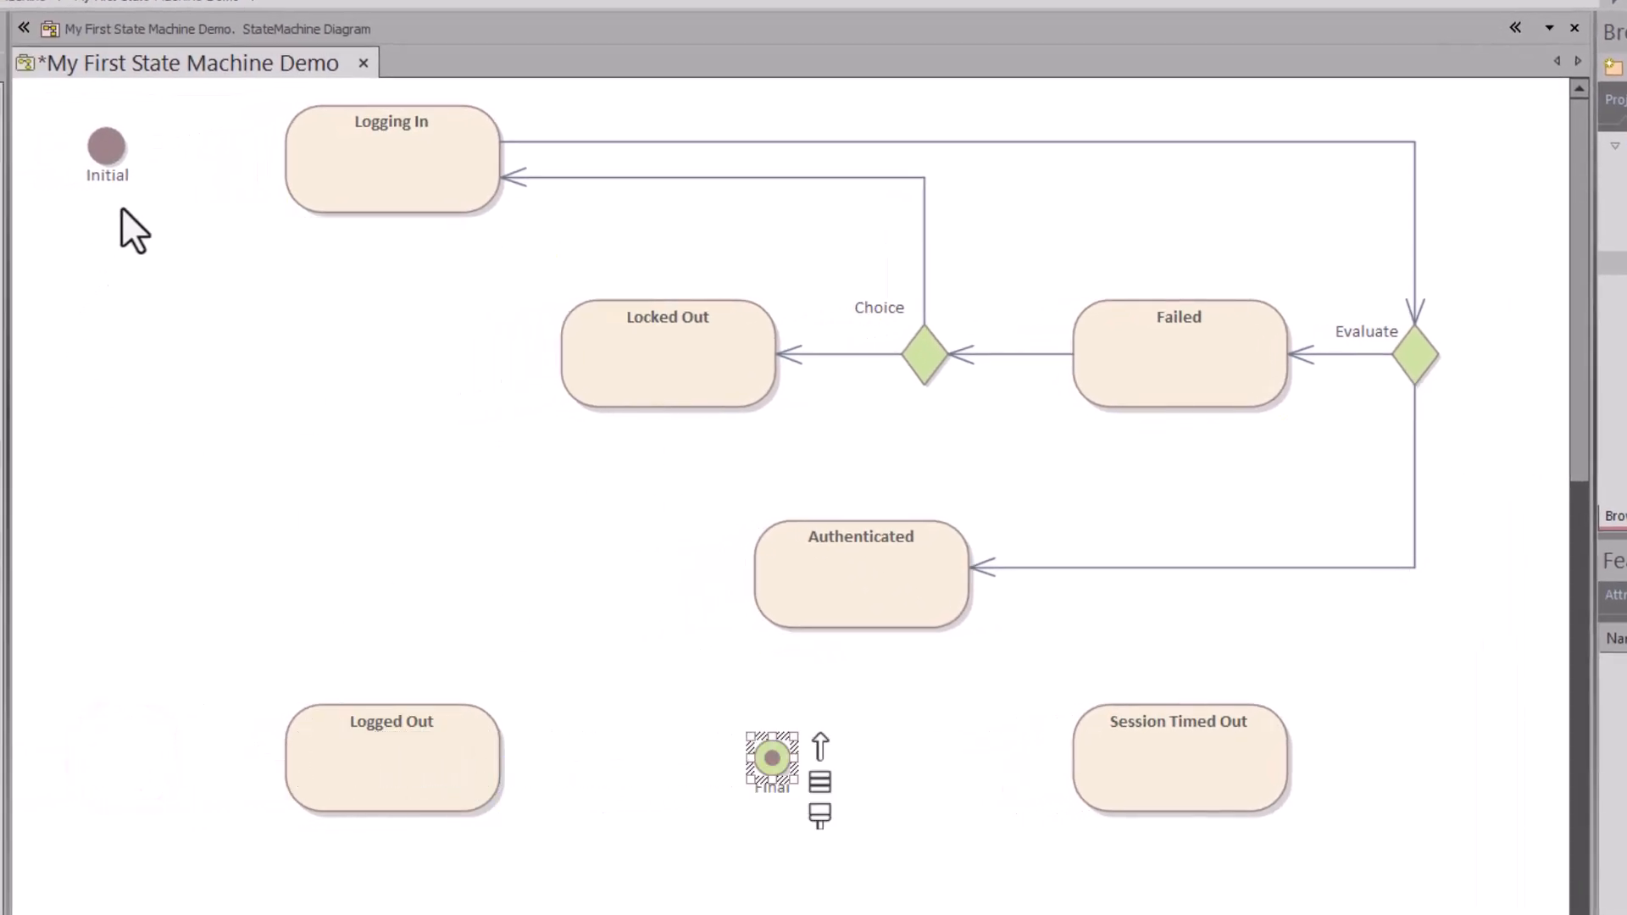
Step: Place the Initial node left of Logged Out and link it to Logged Out with a transition
{"action": "left_click_drag", "start_coordinate": [100, 151], "coordinate": [329, 753]}
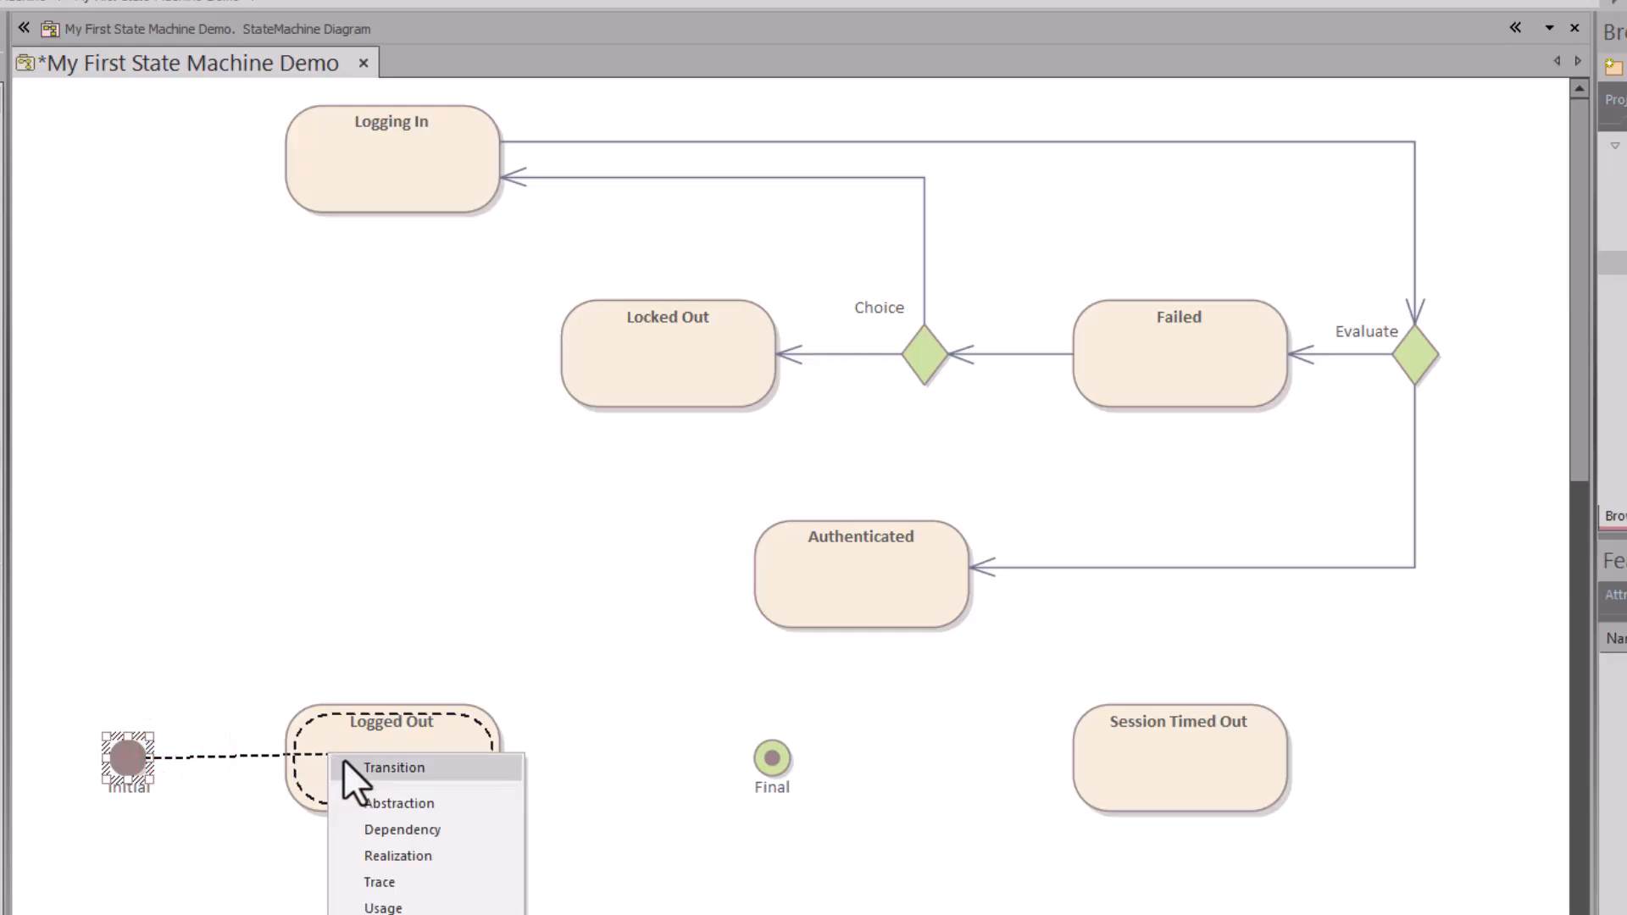
{"action": "left_click", "coordinate": [368, 768]}
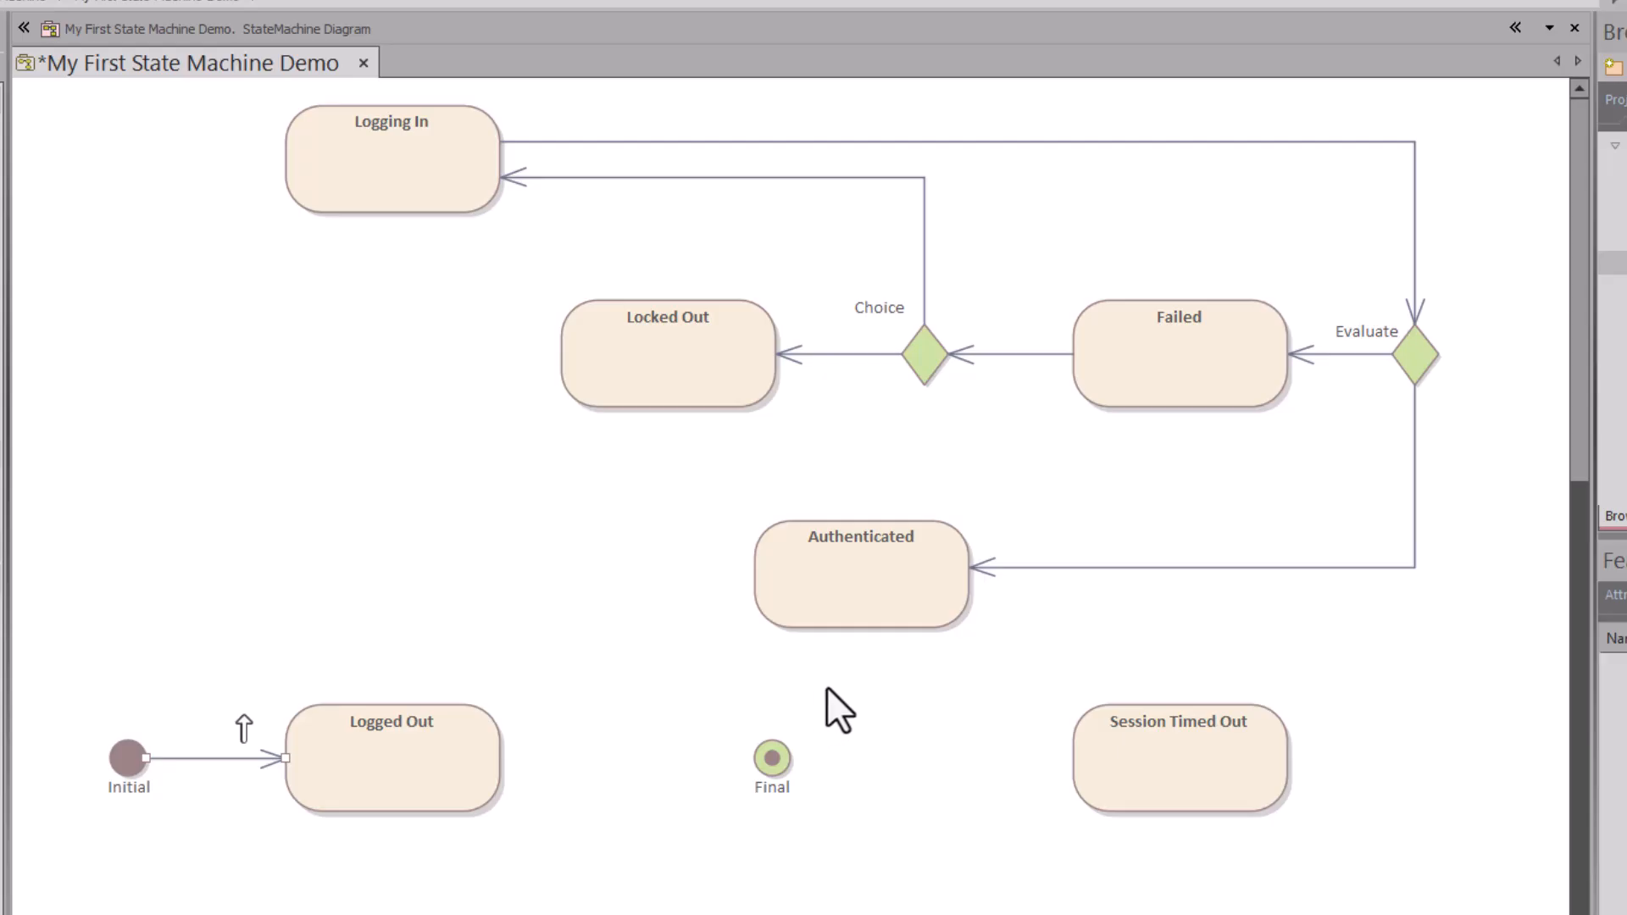
{"action": "left_click", "coordinate": [890, 593]}
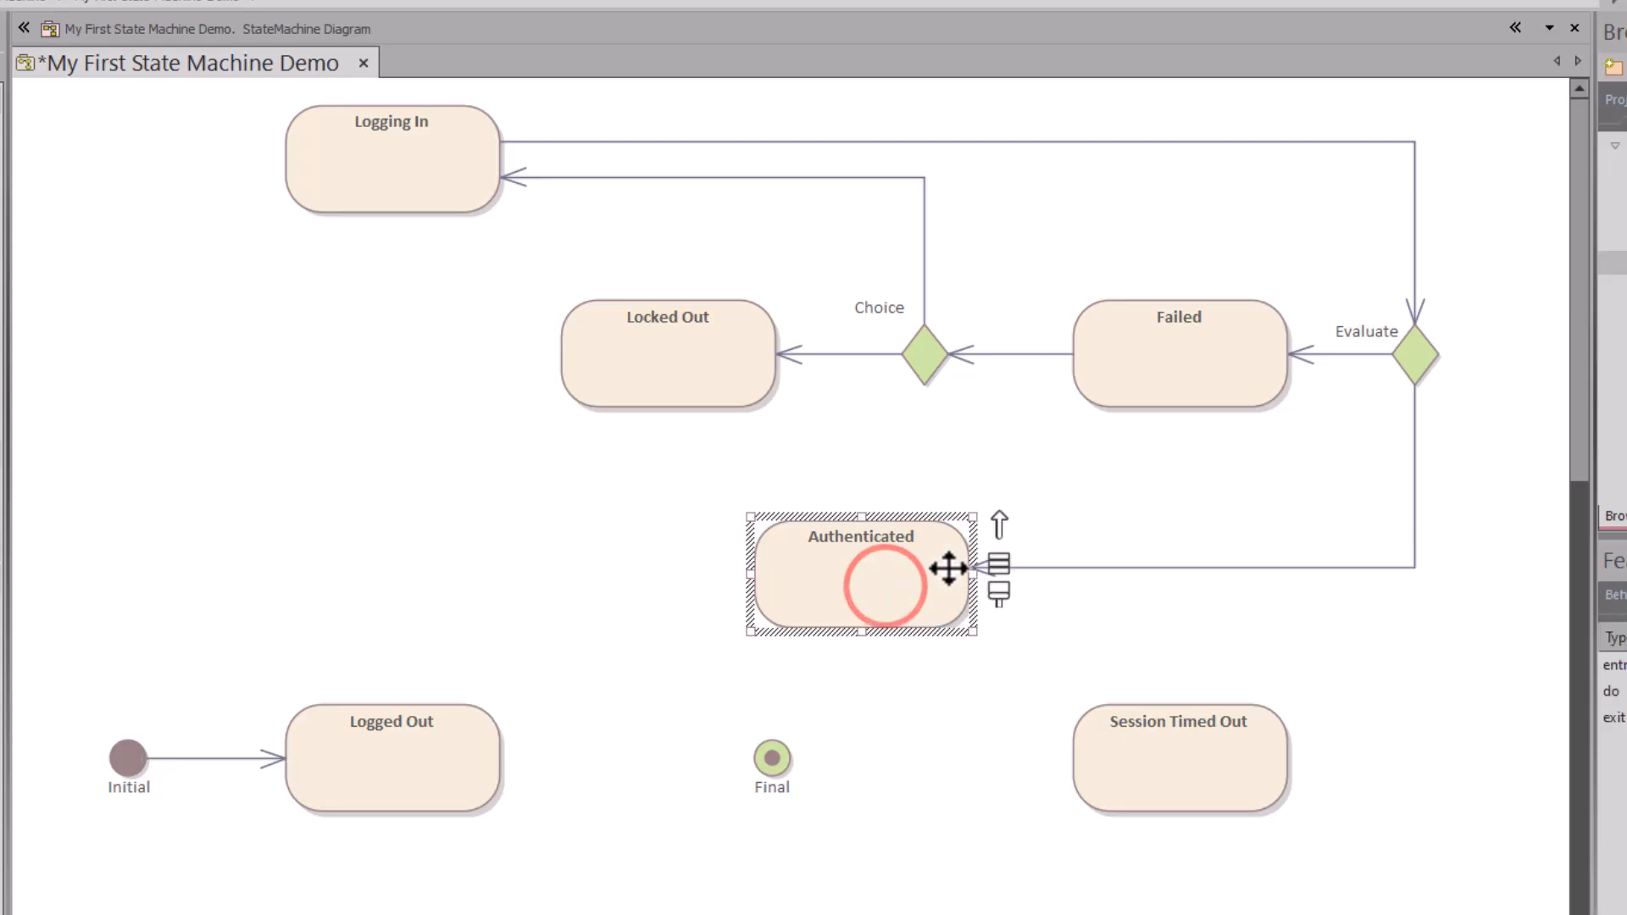
Step: Add transitions Authenticated→Logged Out, Session Timed Out→Final and Logged Out→Final
{"action": "left_click_drag", "start_coordinate": [1003, 527], "coordinate": [466, 749]}
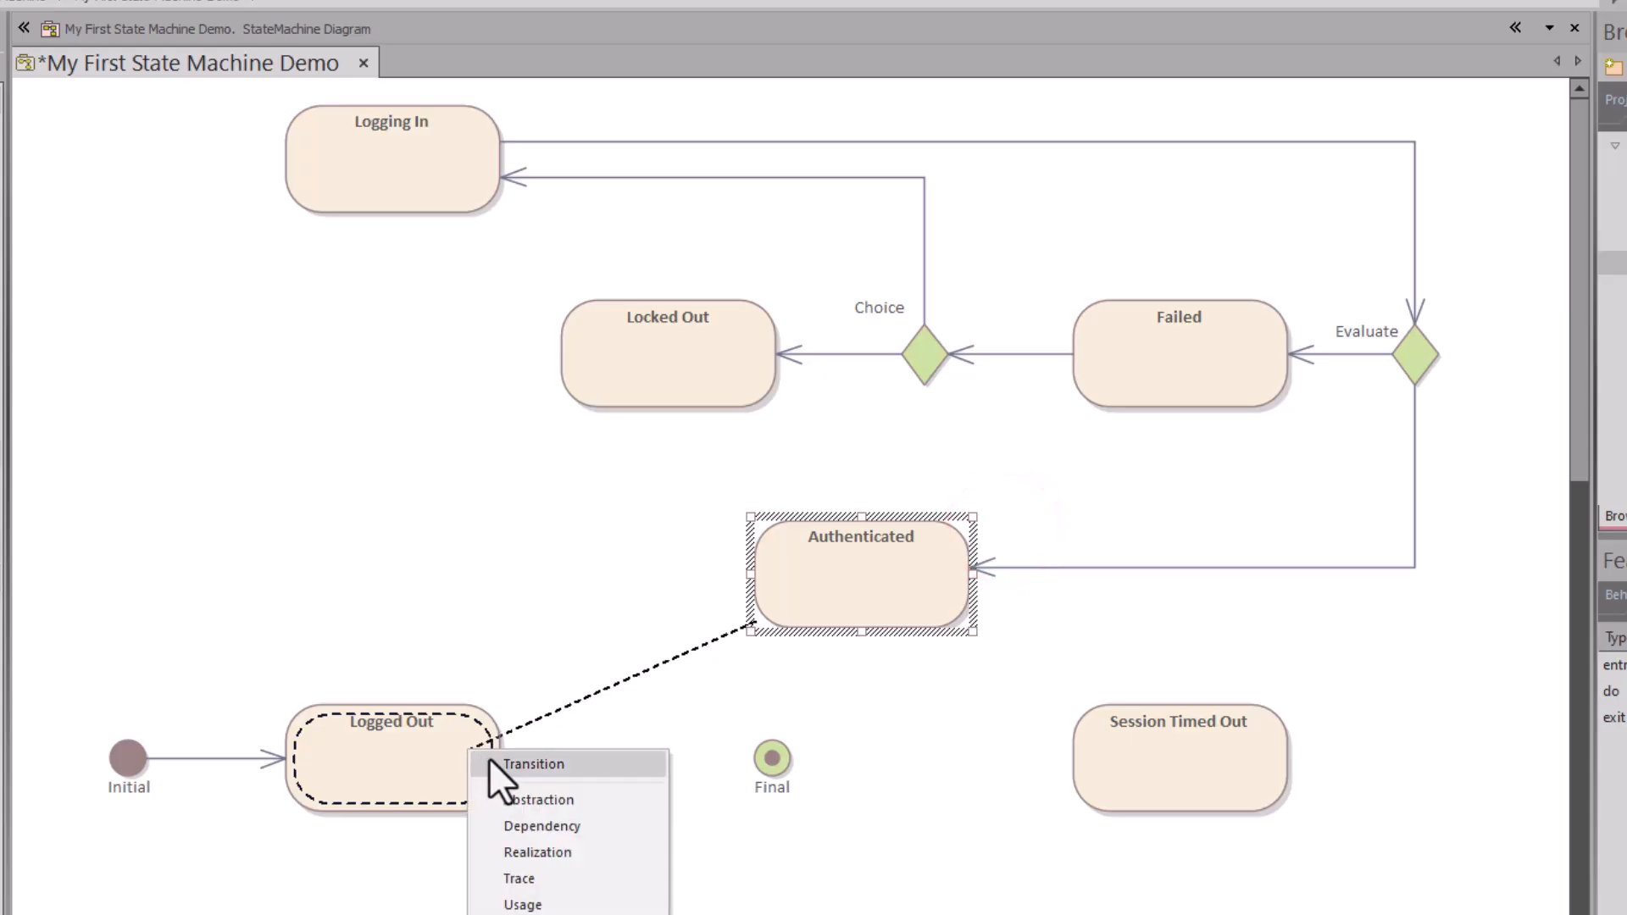
{"action": "left_click", "coordinate": [503, 761]}
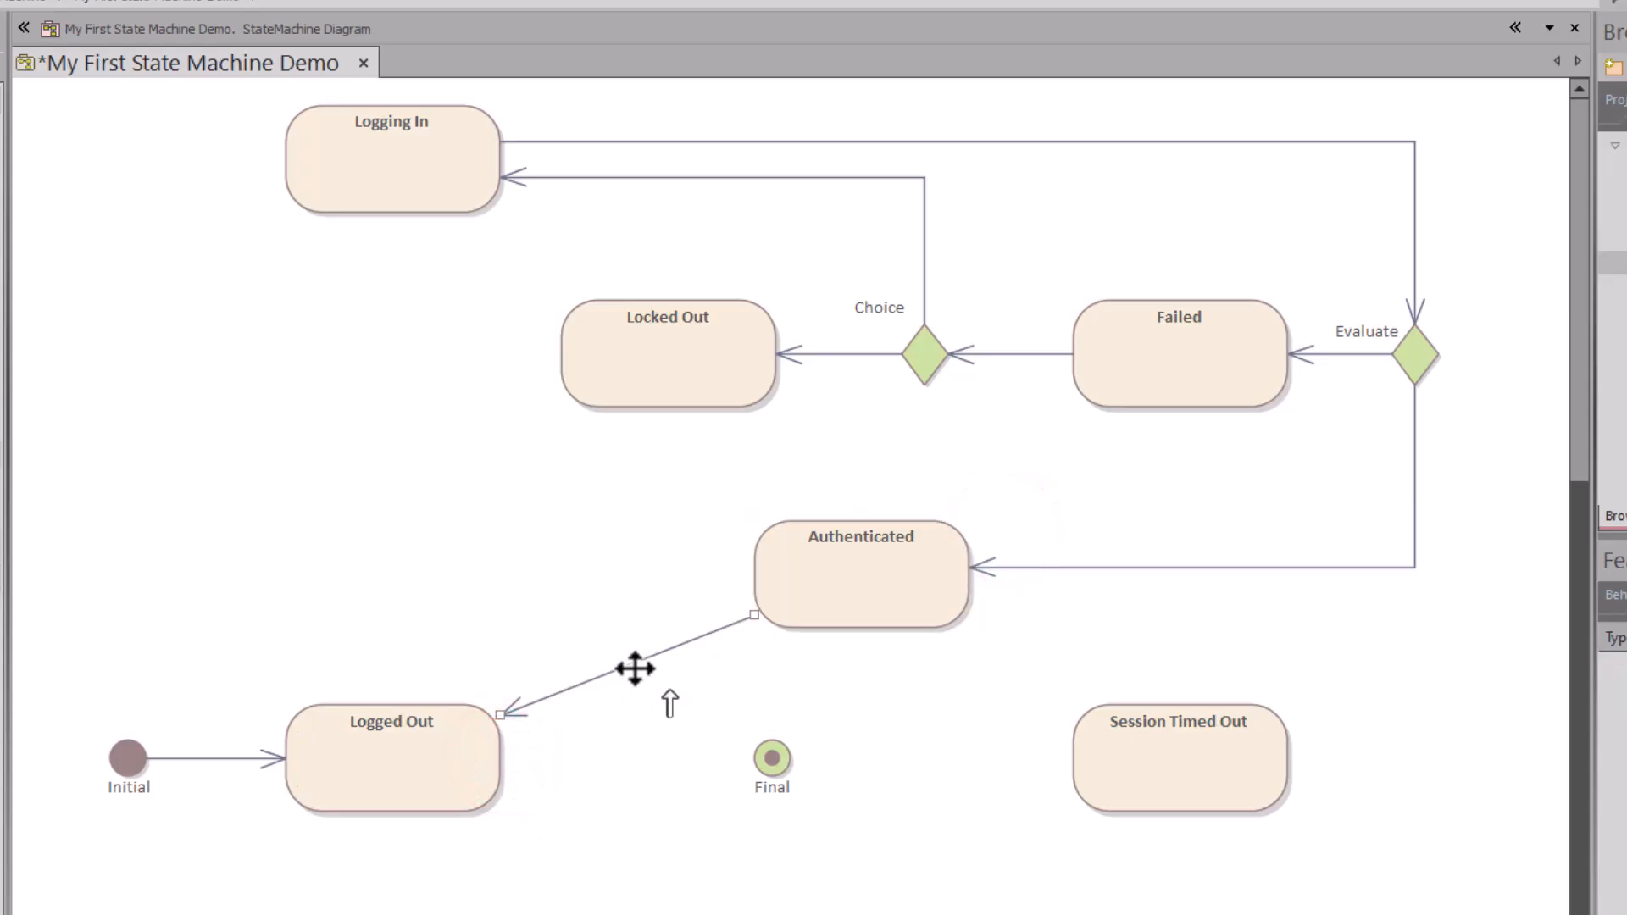
{"action": "left_click", "coordinate": [1151, 753]}
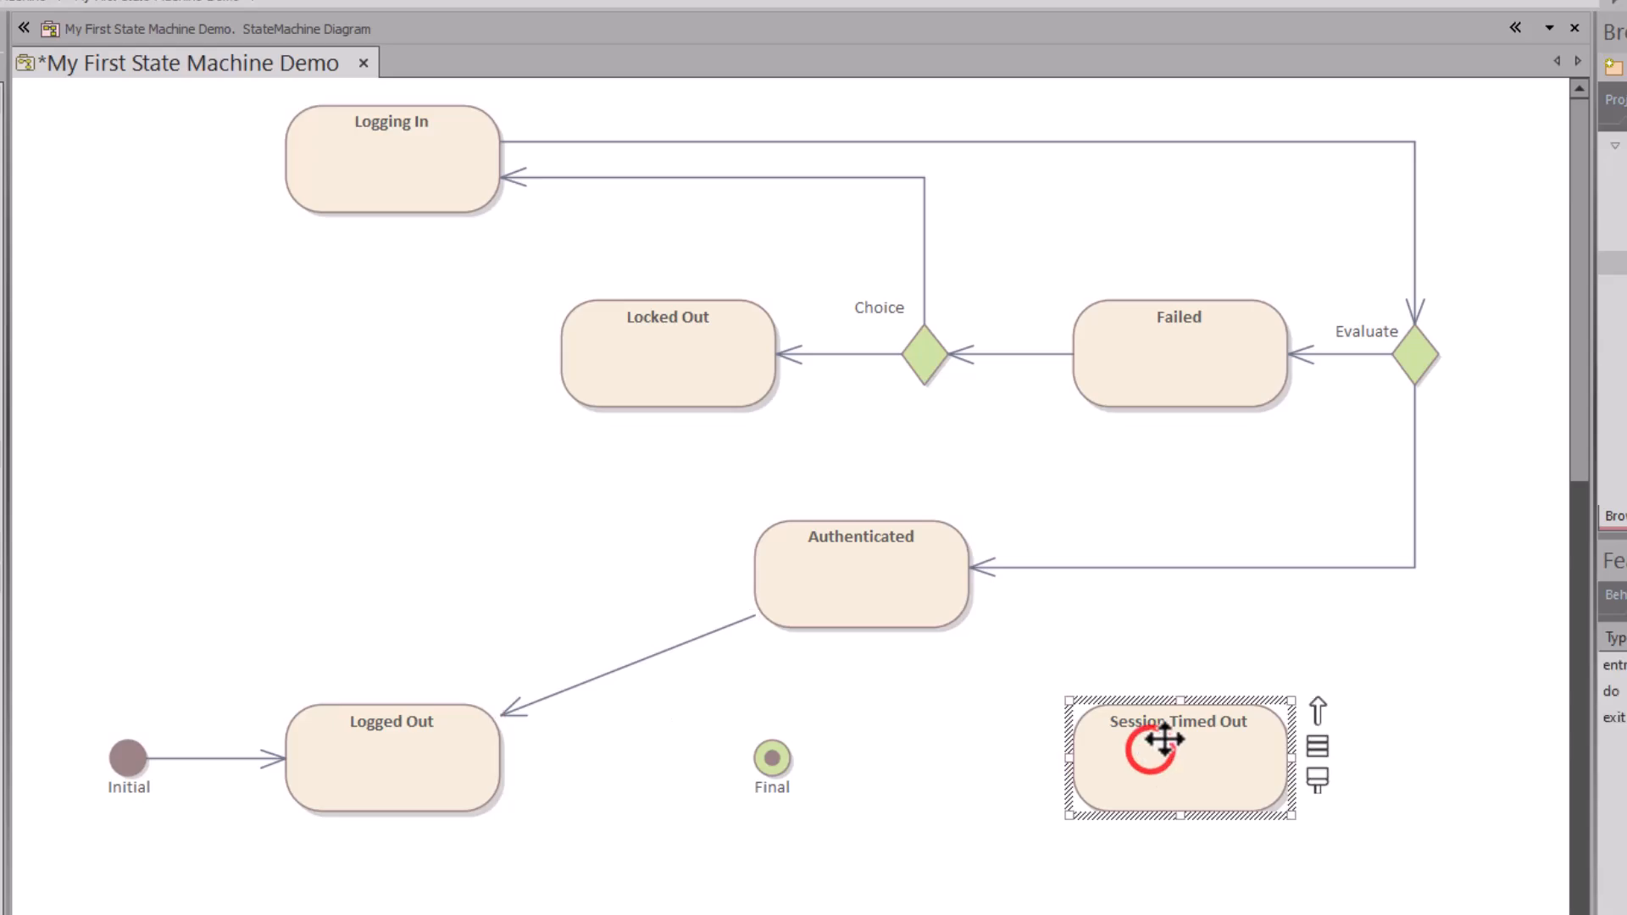
{"action": "left_click_drag", "start_coordinate": [1317, 710], "coordinate": [775, 766]}
{"action": "left_click", "coordinate": [805, 780]}
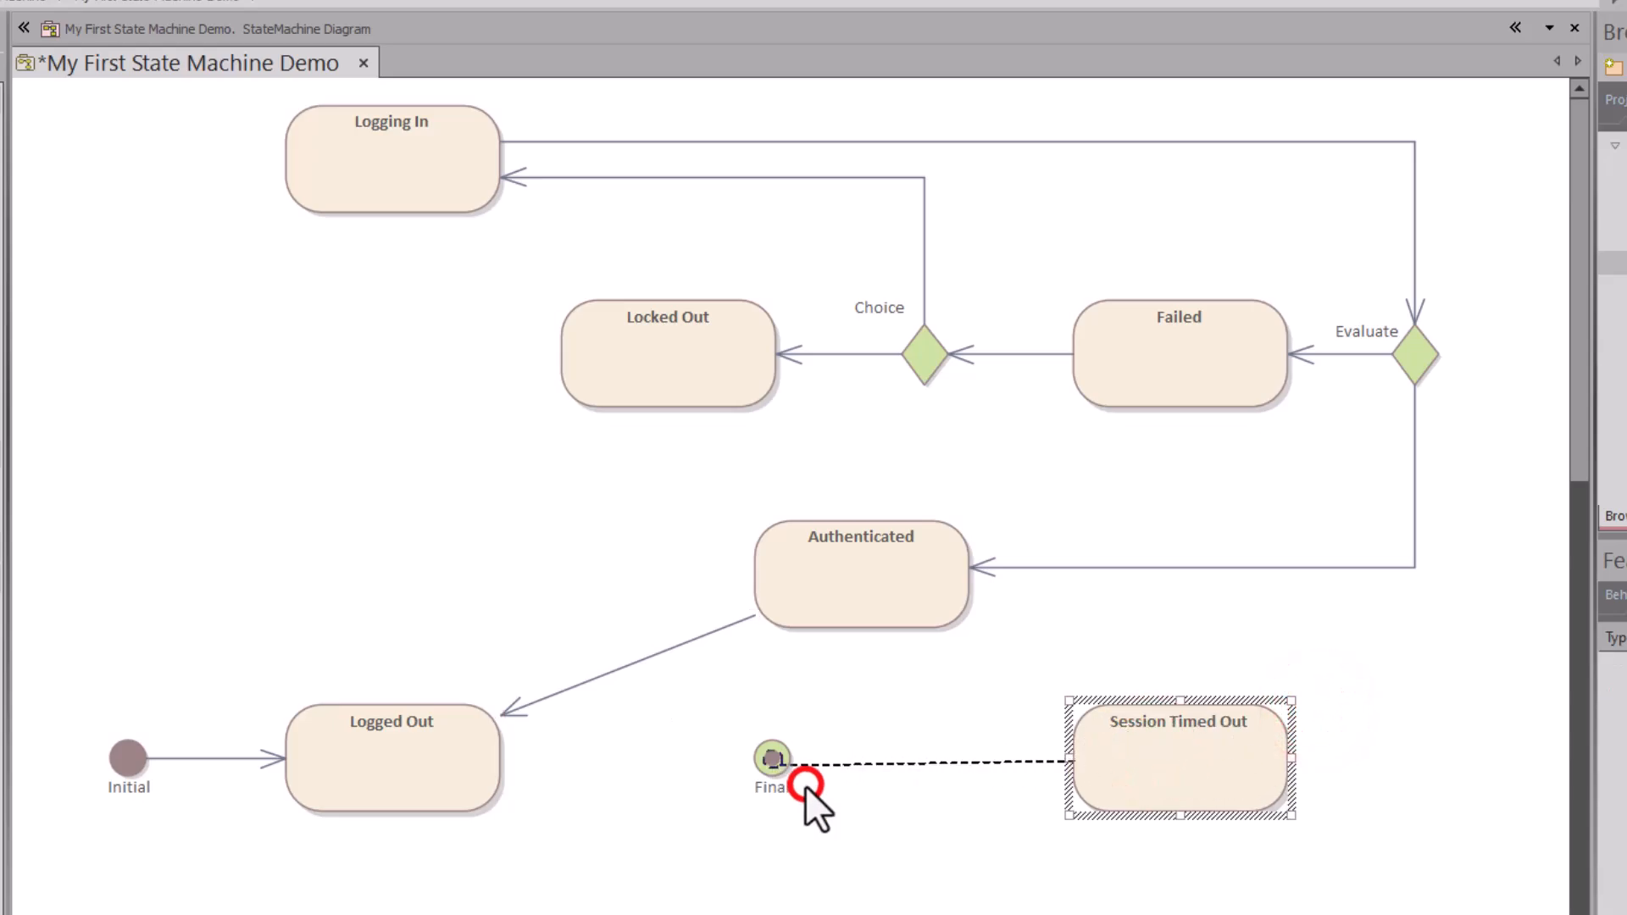
{"action": "left_click", "coordinate": [458, 755]}
{"action": "left_click_drag", "start_coordinate": [527, 711], "coordinate": [777, 761]}
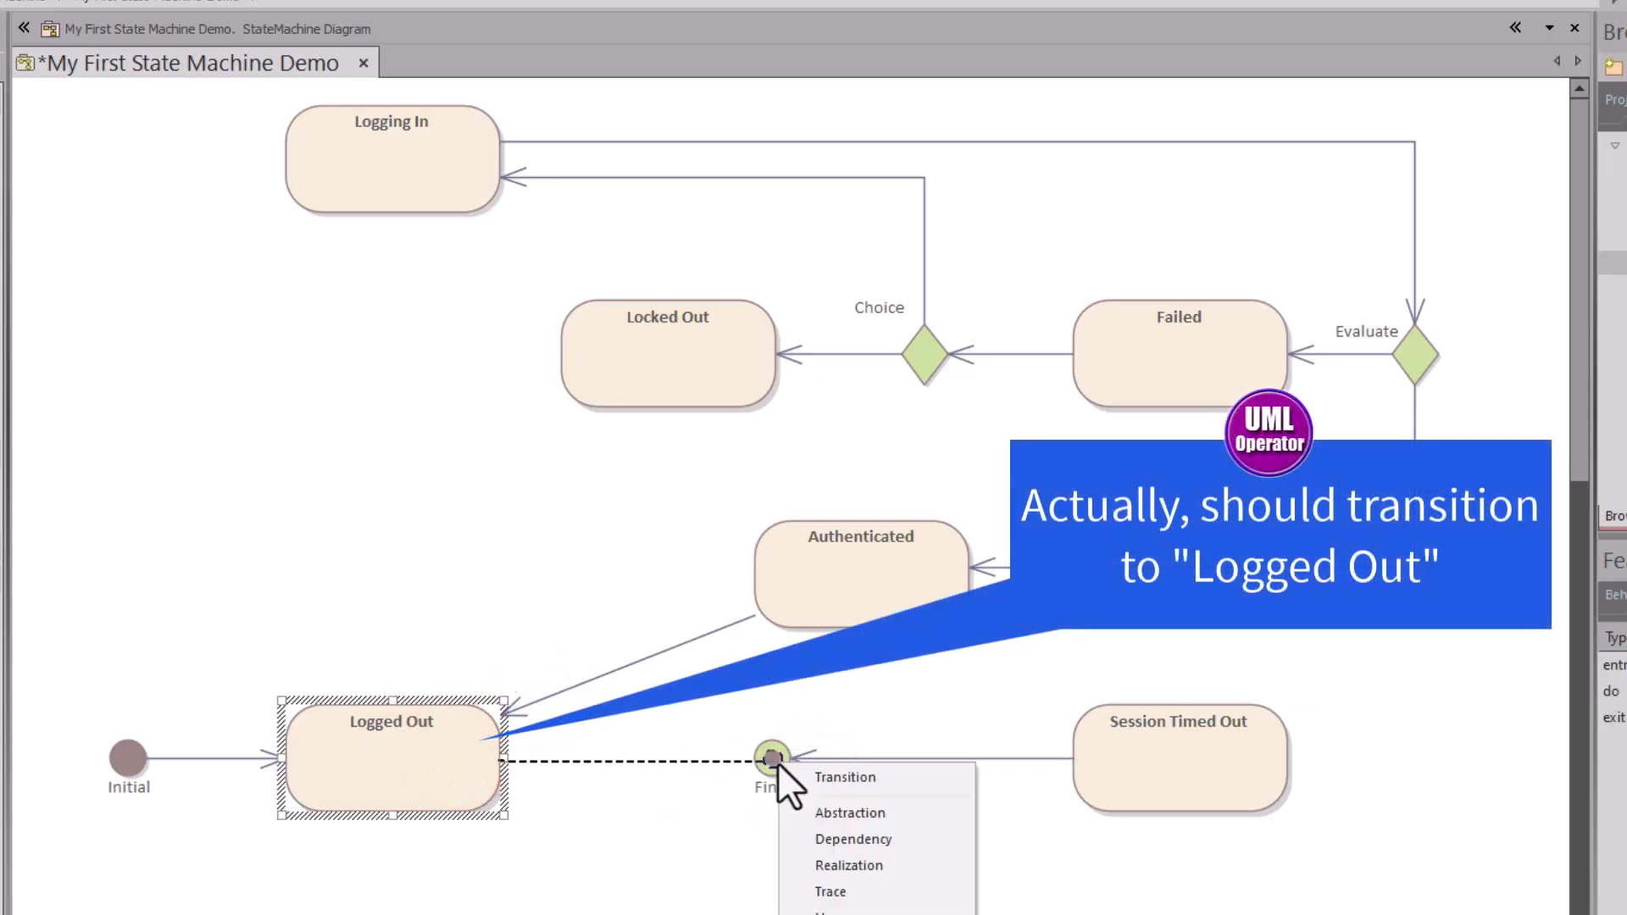
{"action": "left_click", "coordinate": [812, 773]}
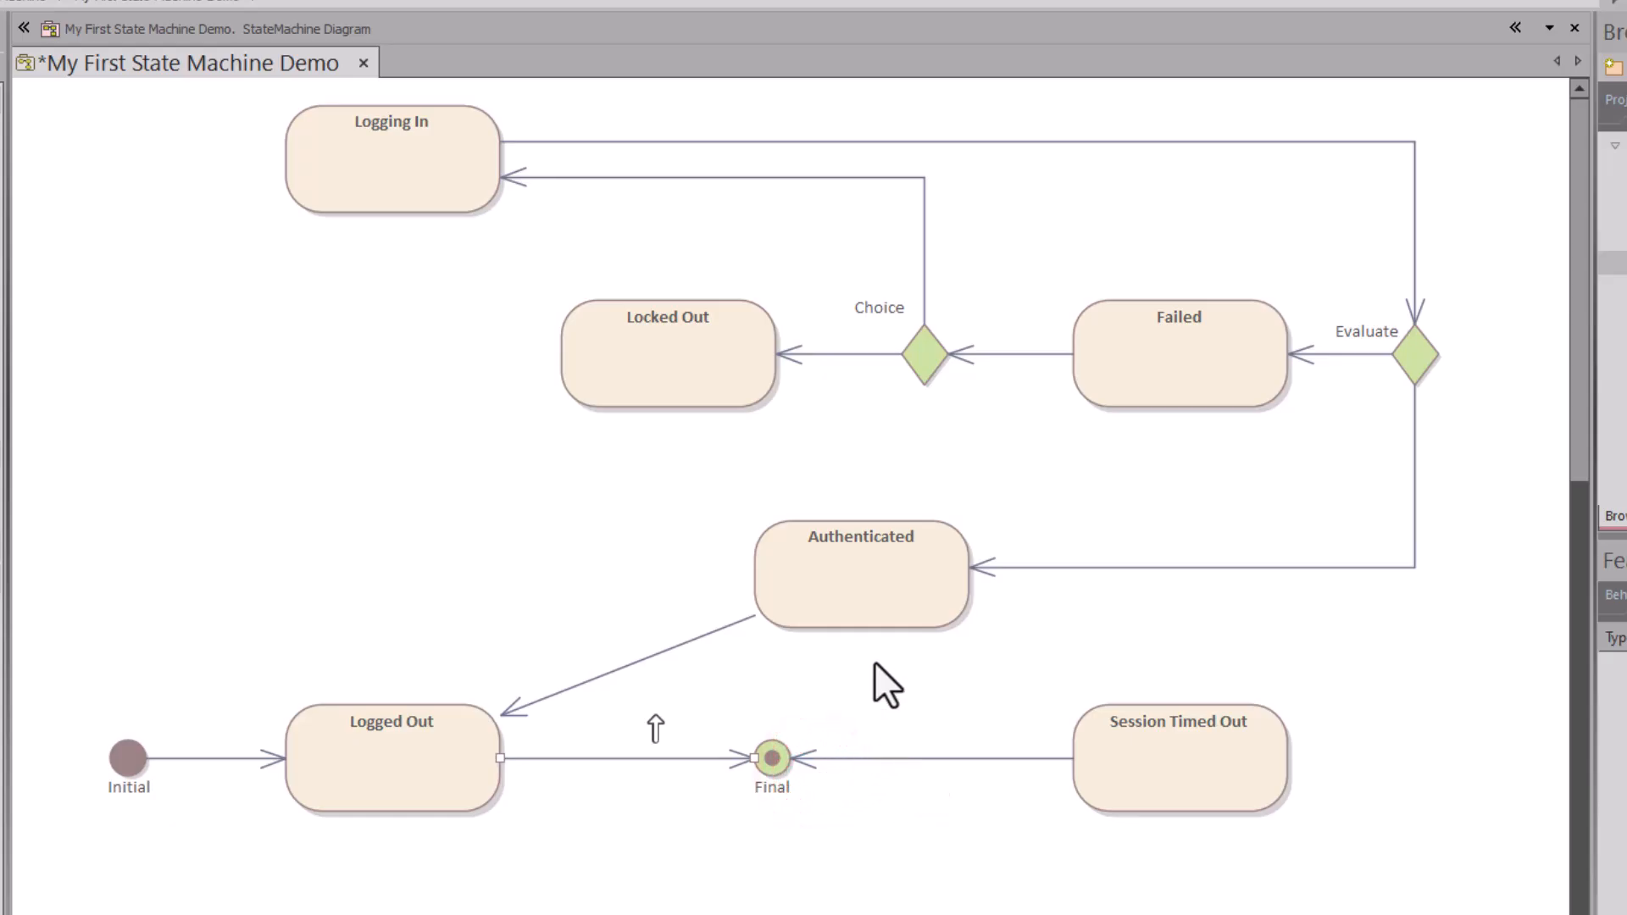
Step: Add transitions Locked Out→Final, Locked Out→Logged Out and Choice→Logged Out
{"action": "left_click", "coordinate": [689, 363]}
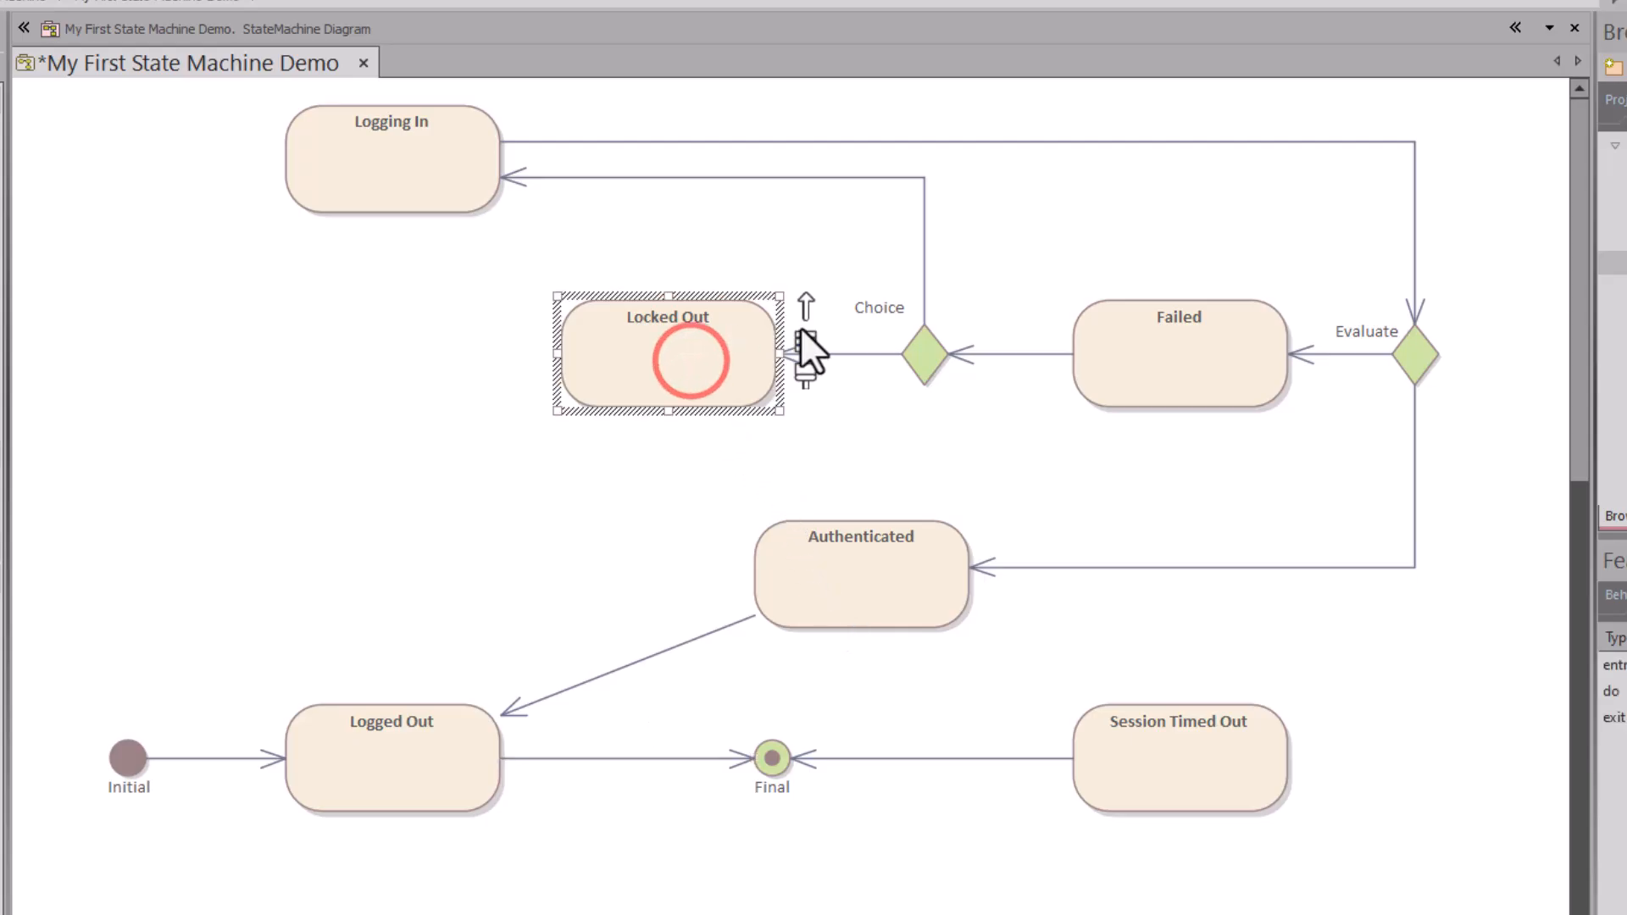
{"action": "left_click_drag", "start_coordinate": [800, 301], "coordinate": [771, 757]}
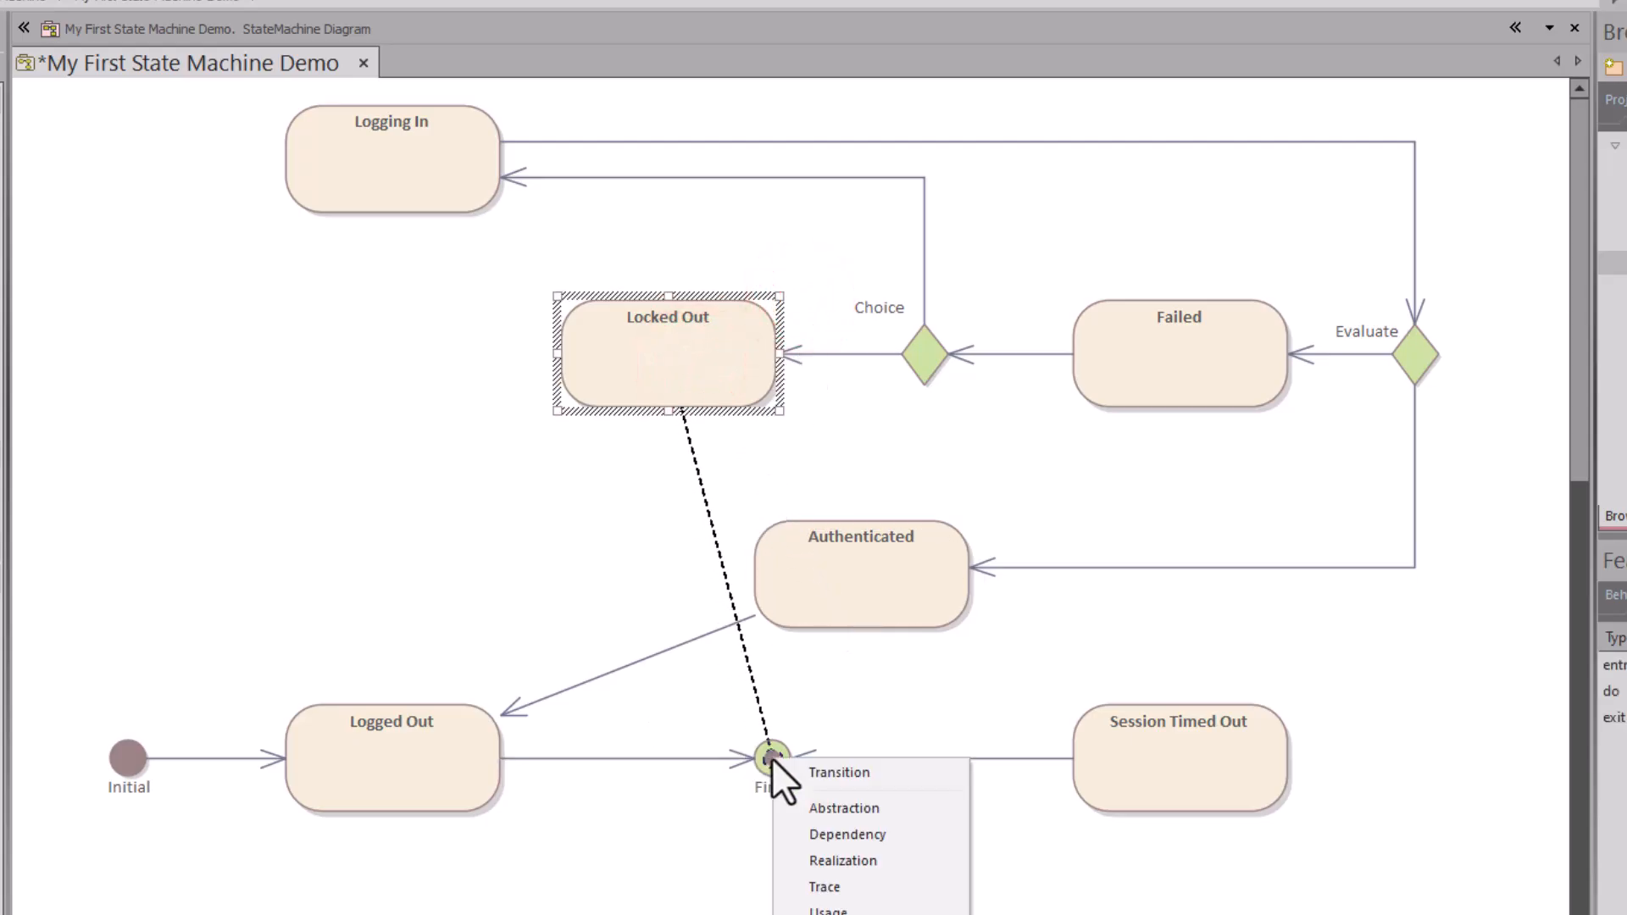
{"action": "left_click", "coordinate": [795, 768]}
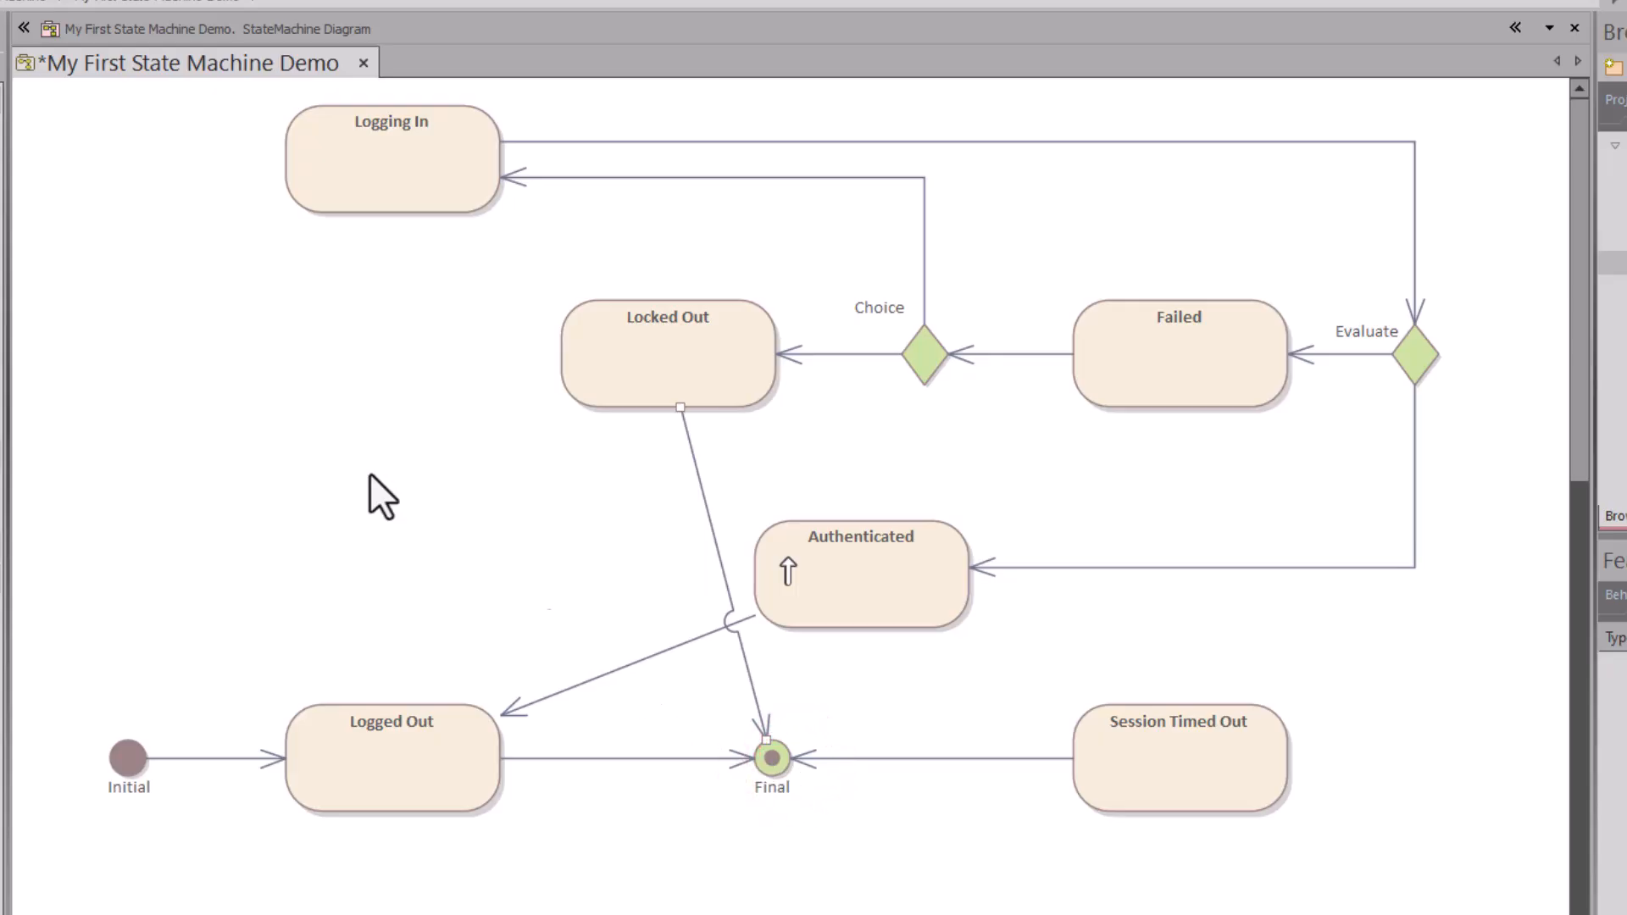
{"action": "left_click", "coordinate": [648, 379]}
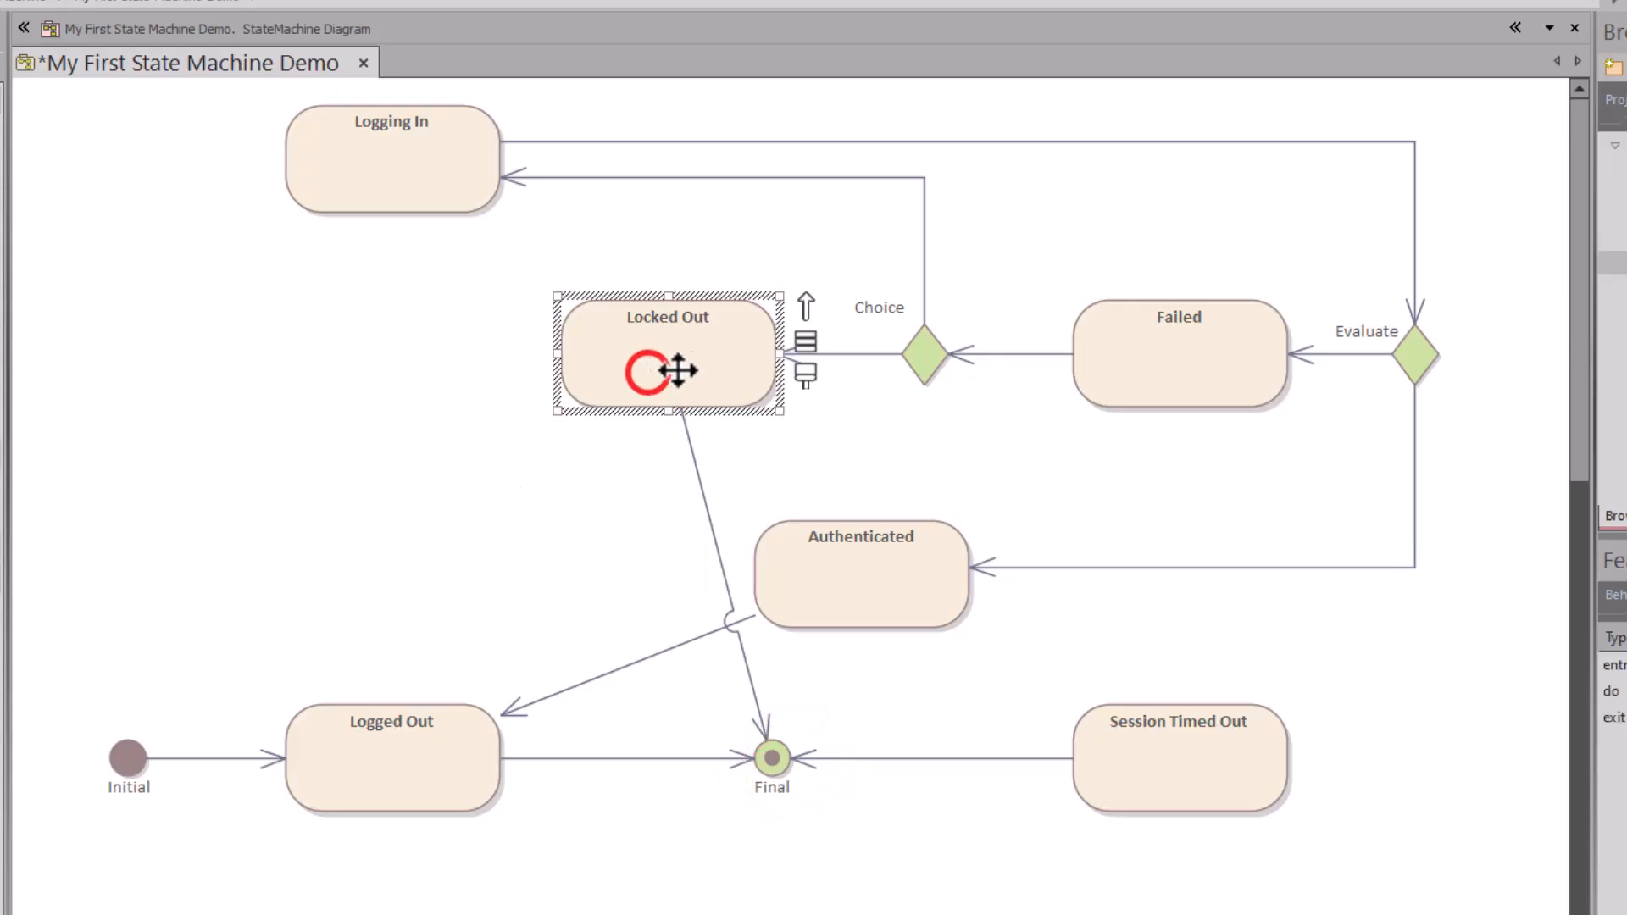
{"action": "left_click_drag", "start_coordinate": [812, 306], "coordinate": [397, 726]}
{"action": "left_click", "coordinate": [449, 743]}
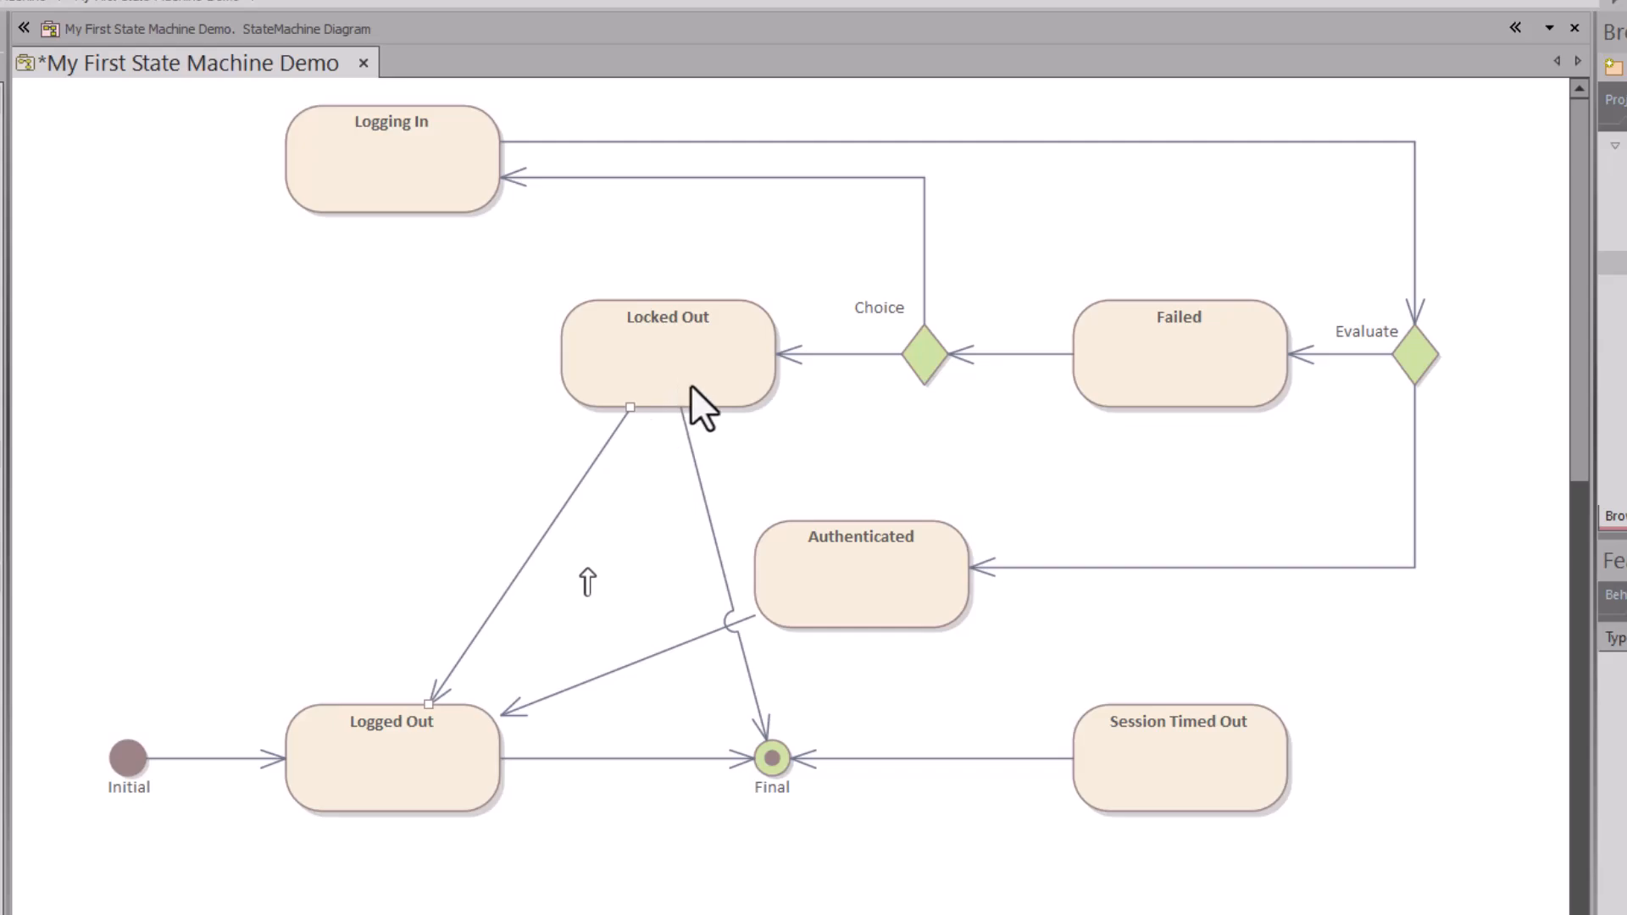
{"action": "left_click", "coordinate": [924, 366]}
{"action": "mouse_move", "coordinate": [973, 319]}
{"action": "left_mouse_down"}
{"action": "mouse_move", "coordinate": [826, 477]}
{"action": "mouse_move", "coordinate": [429, 729]}
{"action": "left_mouse_up"}
{"action": "left_click", "coordinate": [501, 744]}
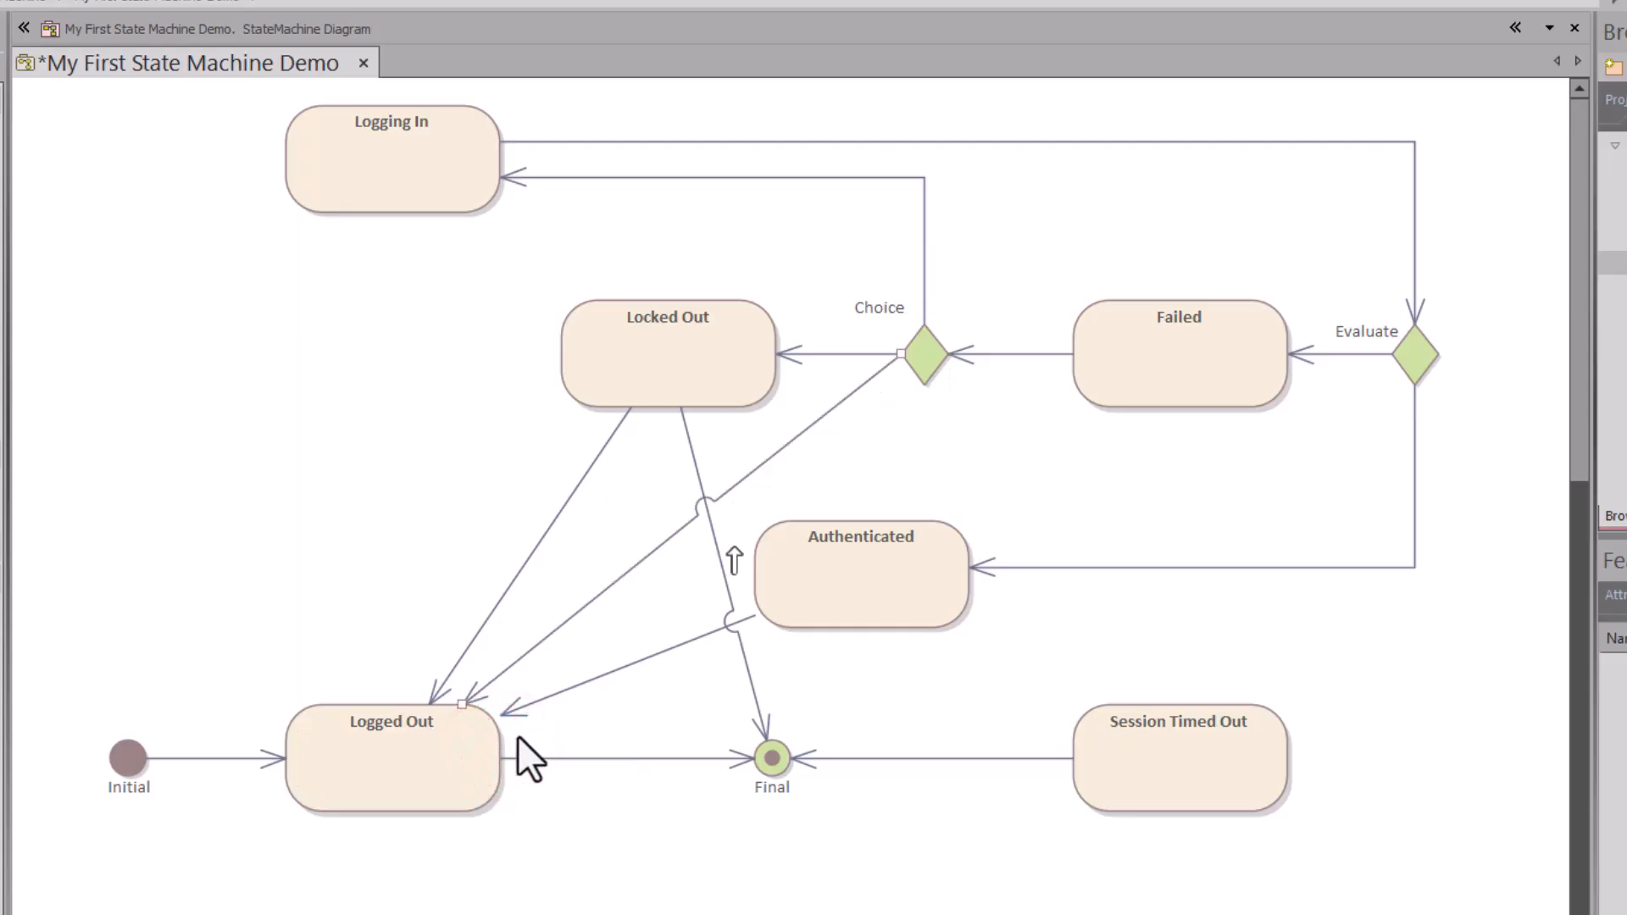
Step: Add a transition from Authenticated to Session Timed Out
{"action": "left_click", "coordinate": [892, 607]}
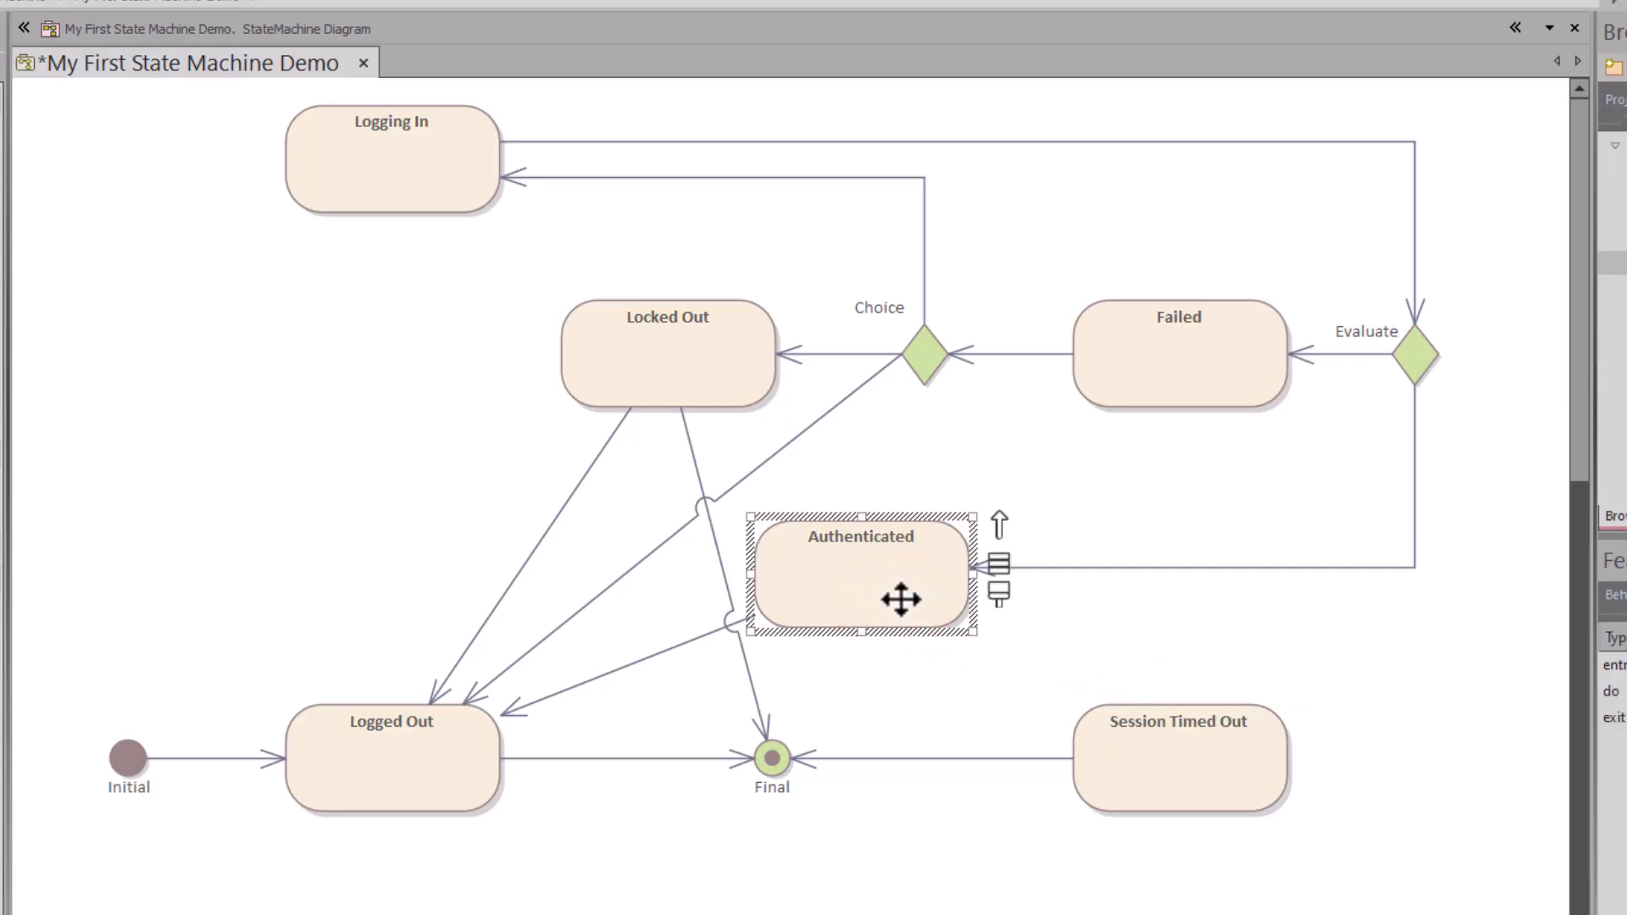
{"action": "mouse_move", "coordinate": [996, 526]}
{"action": "left_mouse_down"}
{"action": "mouse_move", "coordinate": [1083, 632]}
{"action": "mouse_move", "coordinate": [1110, 710]}
{"action": "left_mouse_up"}
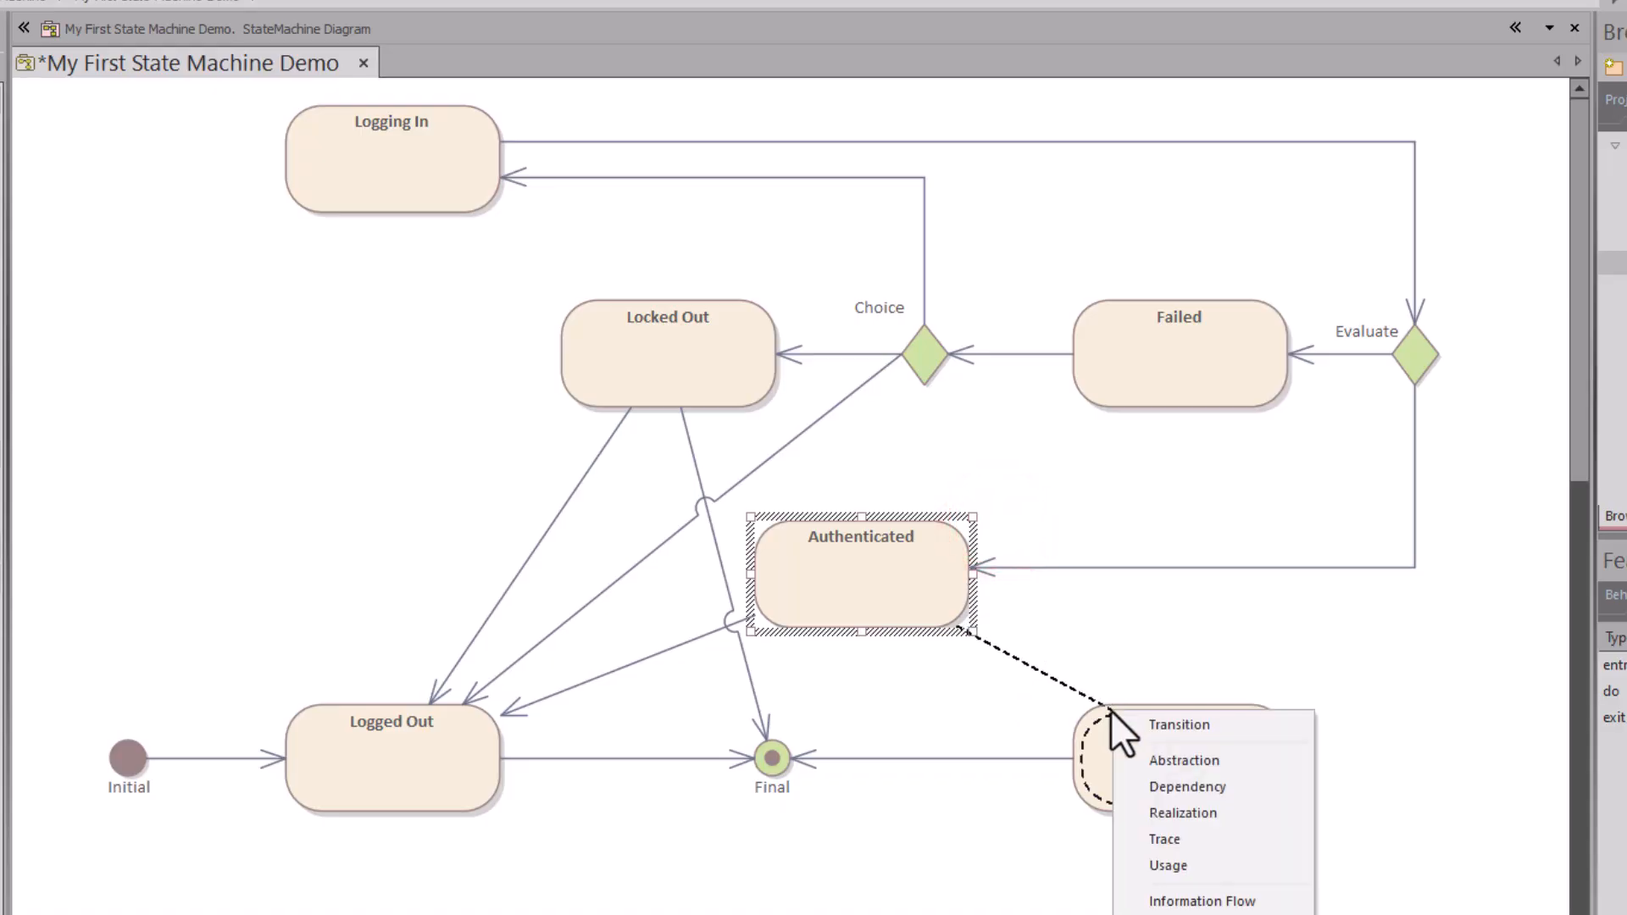
{"action": "left_click", "coordinate": [1136, 720]}
Step: Reconnect the Session Timed Out transition's end from Final to Logged Out
{"action": "left_click", "coordinate": [882, 758]}
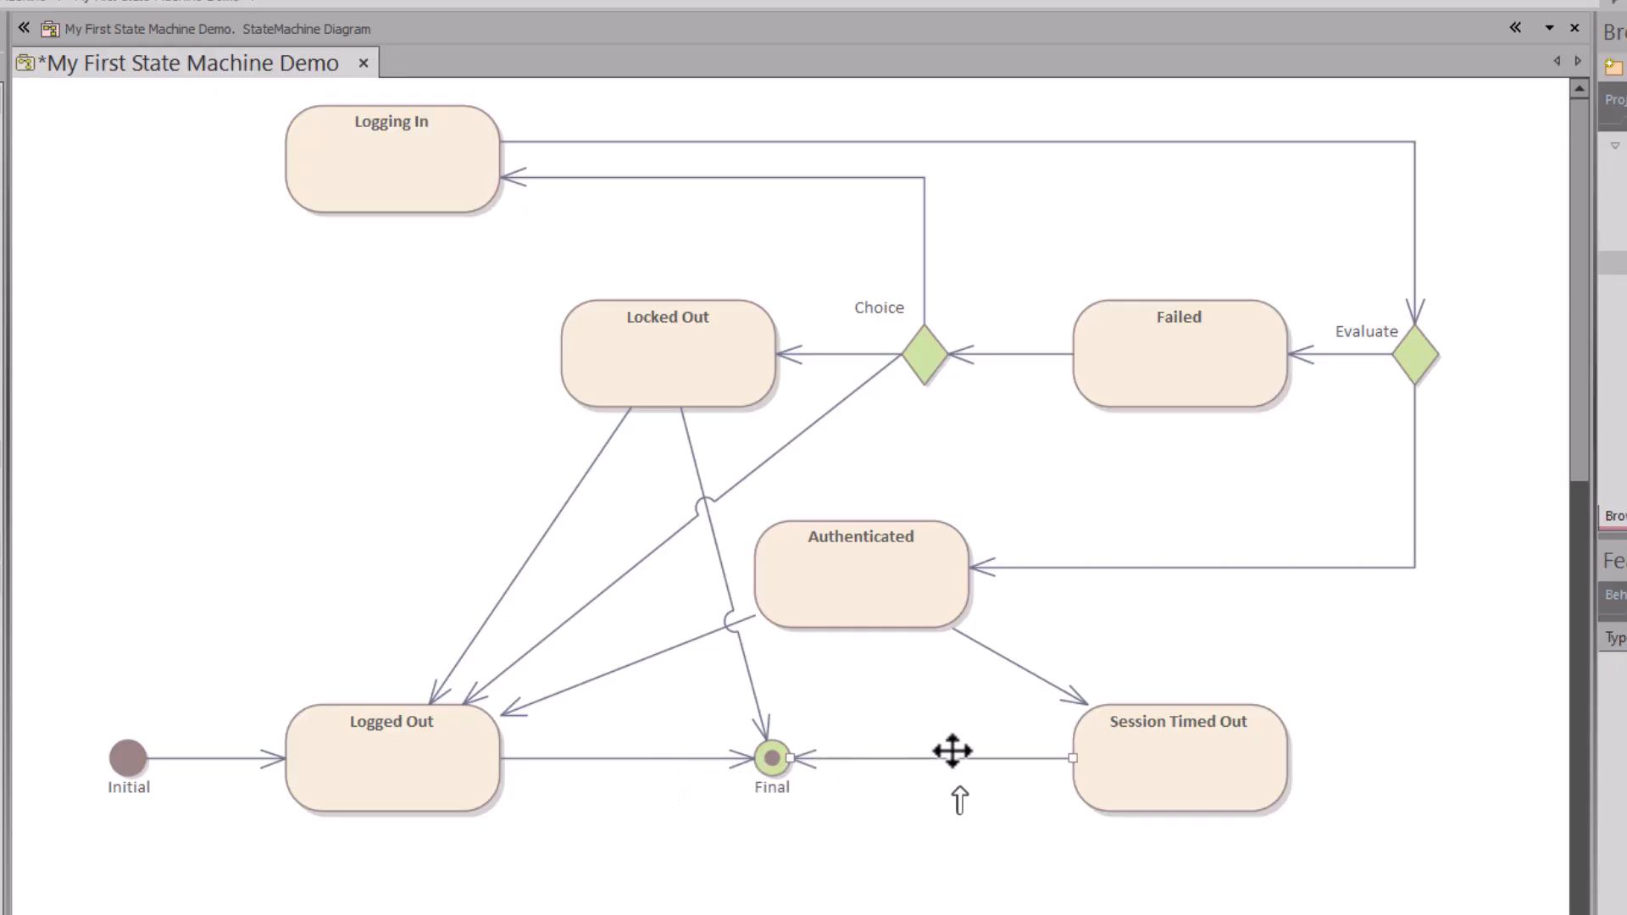
{"action": "left_click", "coordinate": [1124, 756]}
{"action": "left_click_drag", "start_coordinate": [1319, 703], "coordinate": [964, 768]}
{"action": "left_click", "coordinate": [883, 757]}
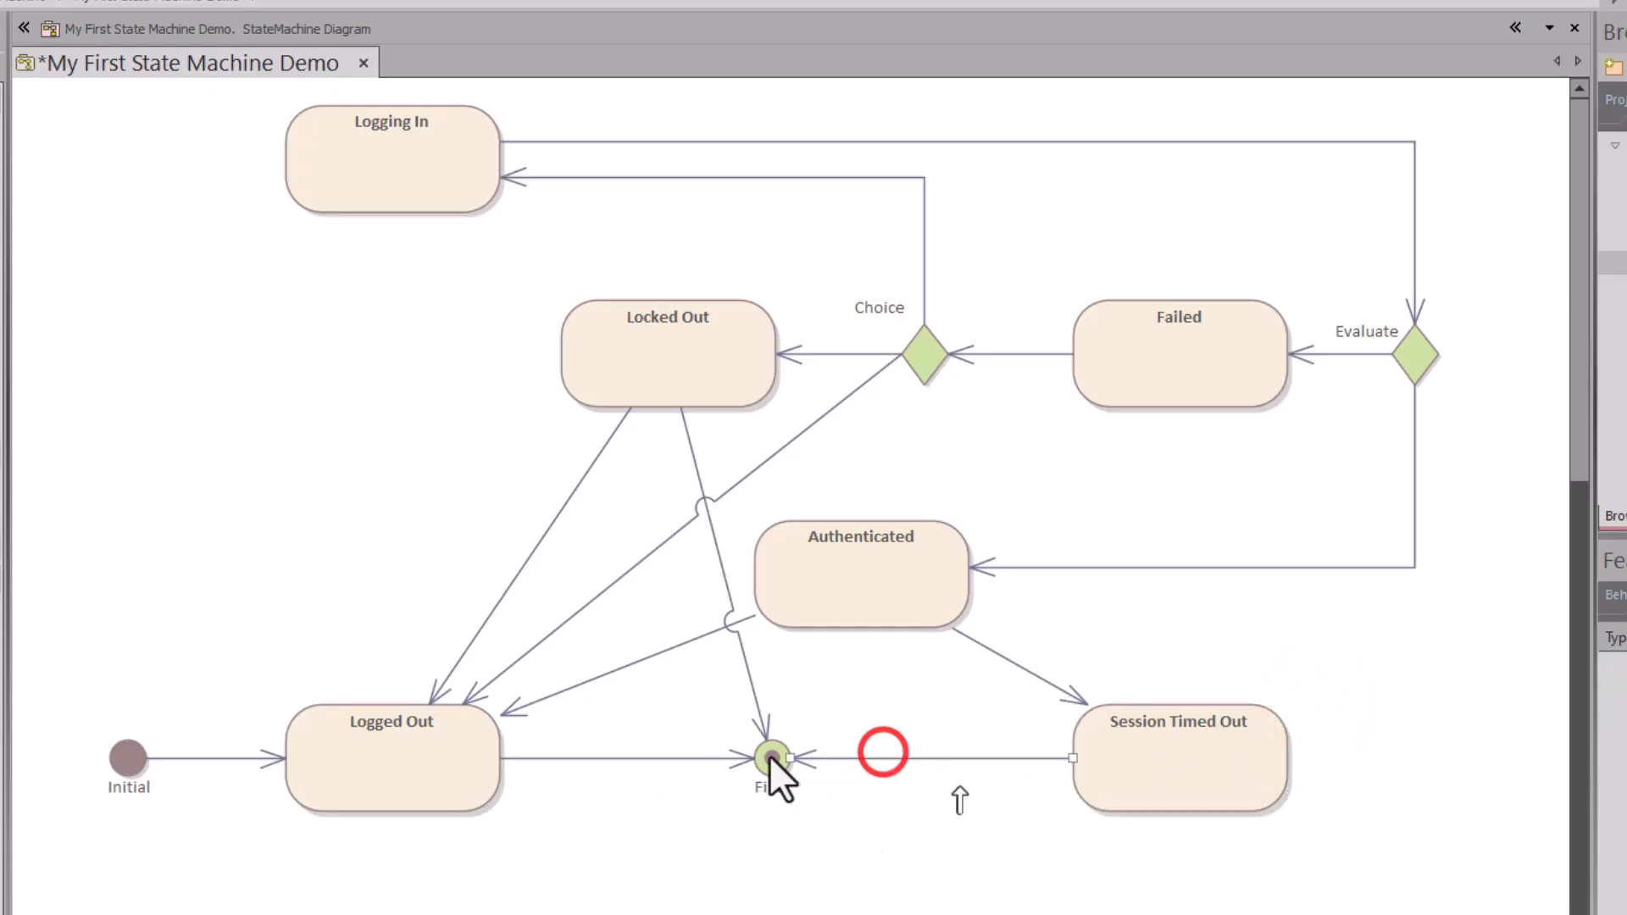
{"action": "left_click_drag", "start_coordinate": [797, 760], "coordinate": [440, 768]}
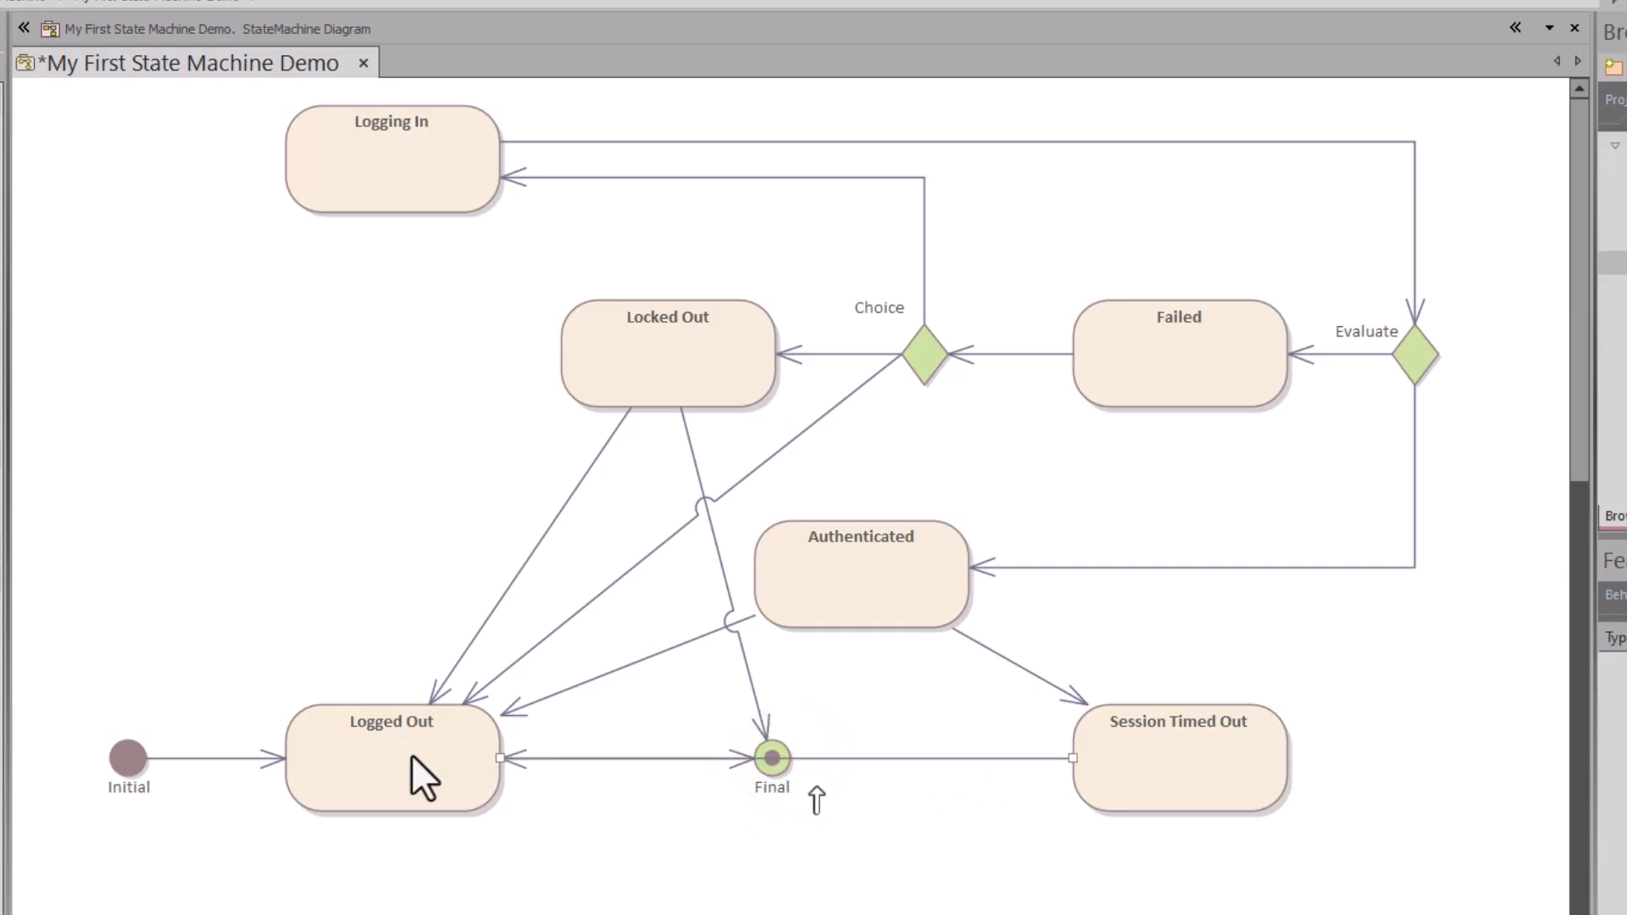
{"action": "left_click", "coordinate": [844, 753]}
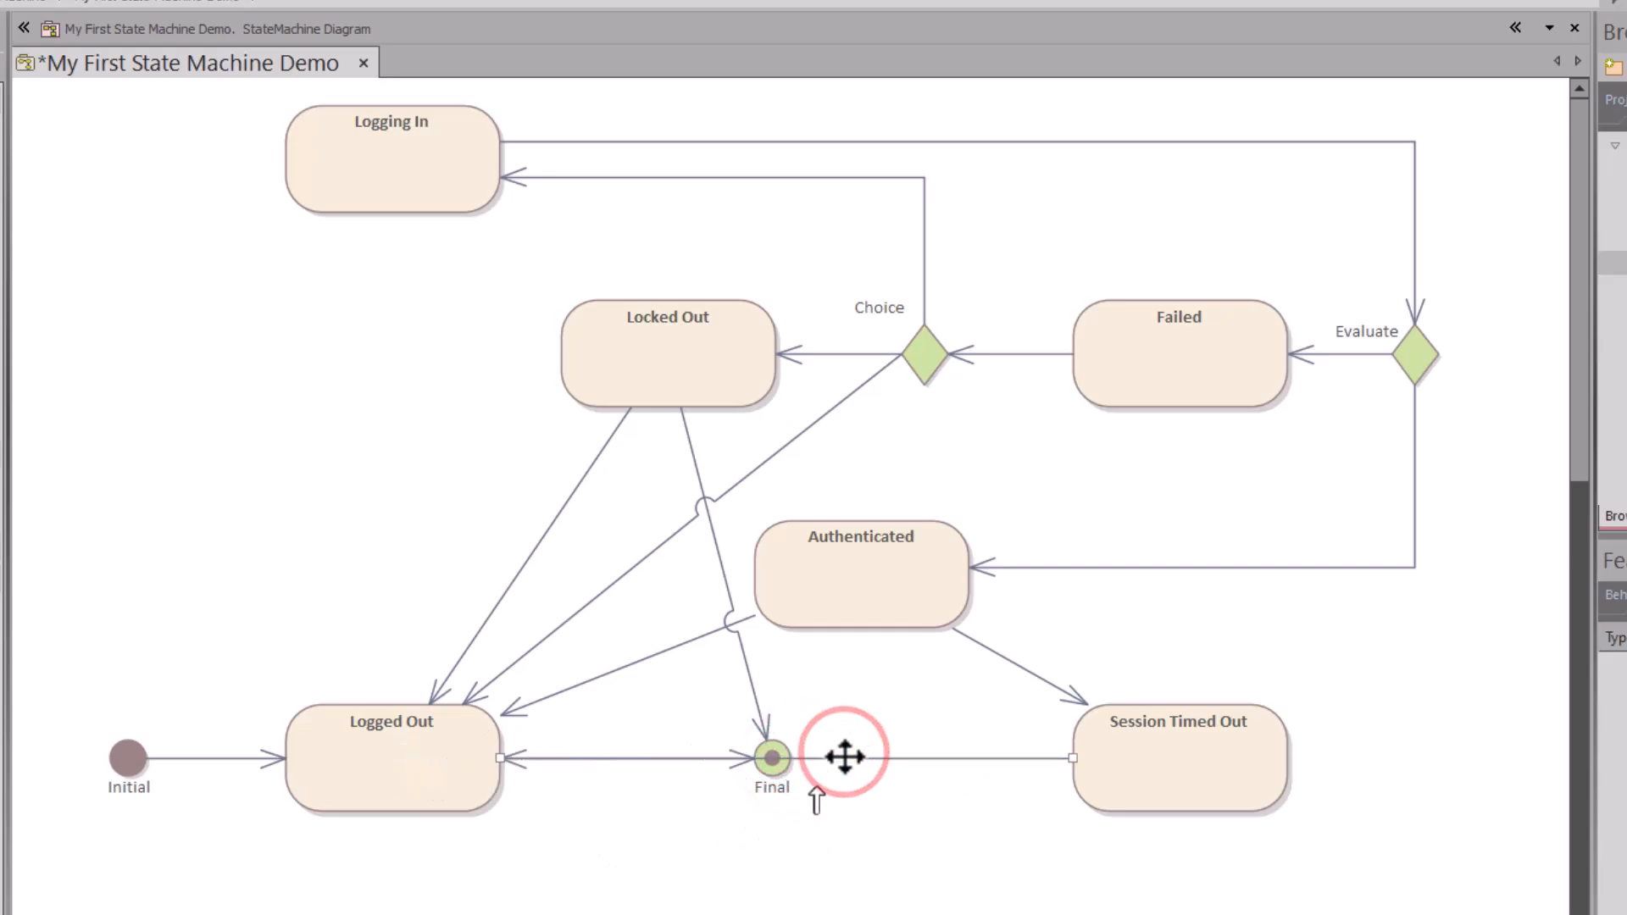
Step: Apply square orthogonal routing to all transitions and pull the Session Timed Out route below Final
{"action": "right_click", "coordinate": [741, 177]}
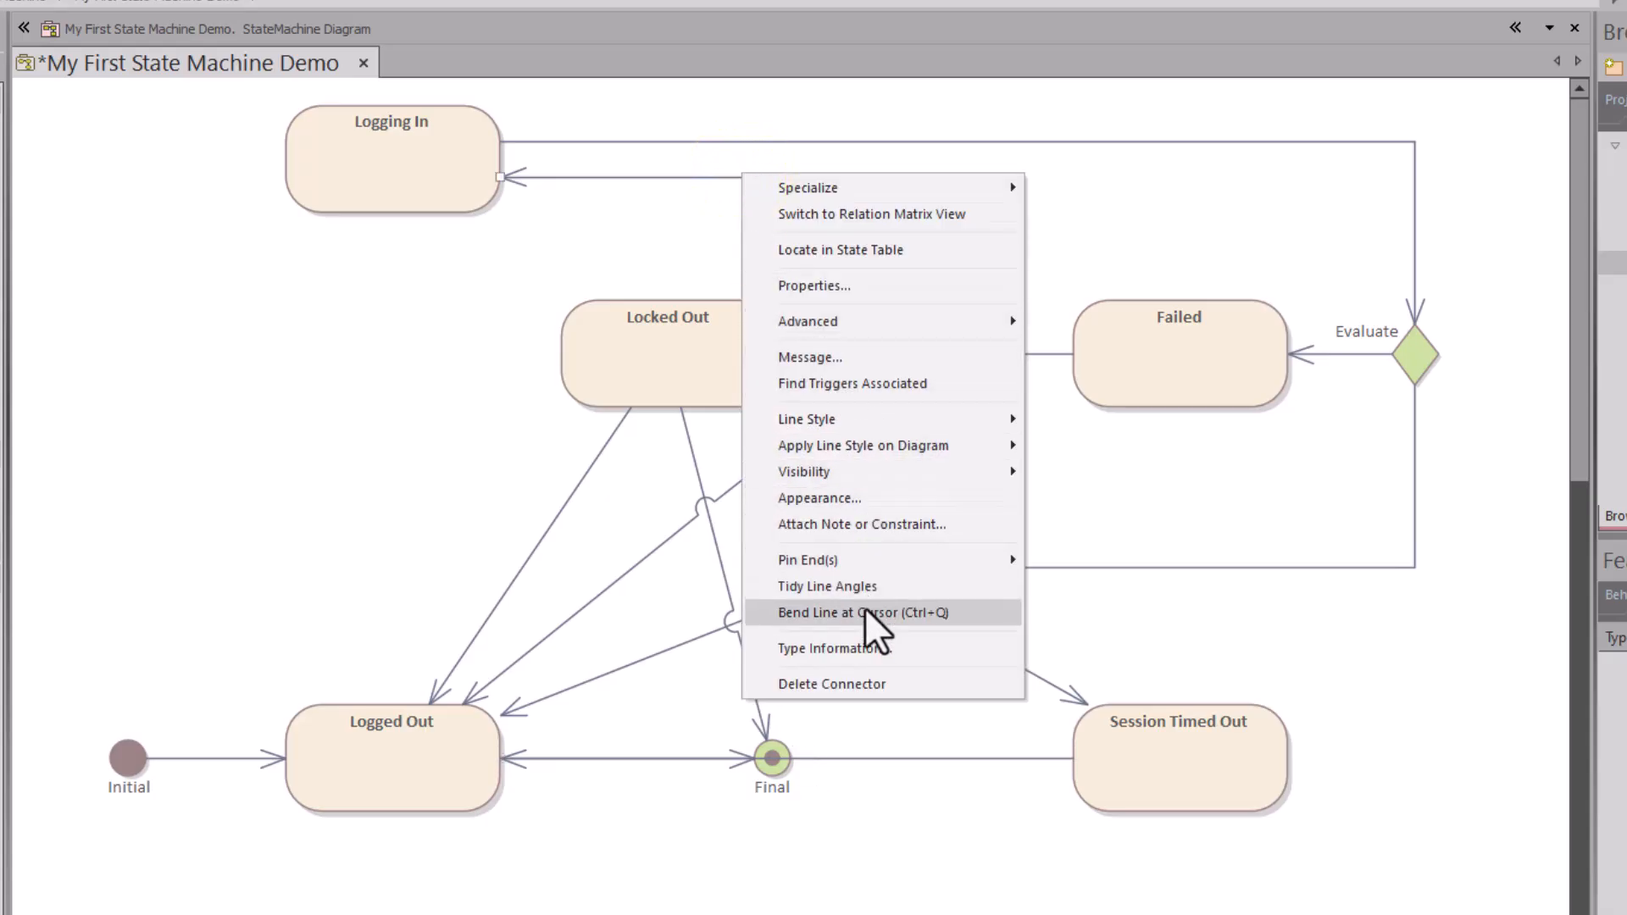
{"action": "mouse_move", "coordinate": [957, 457]}
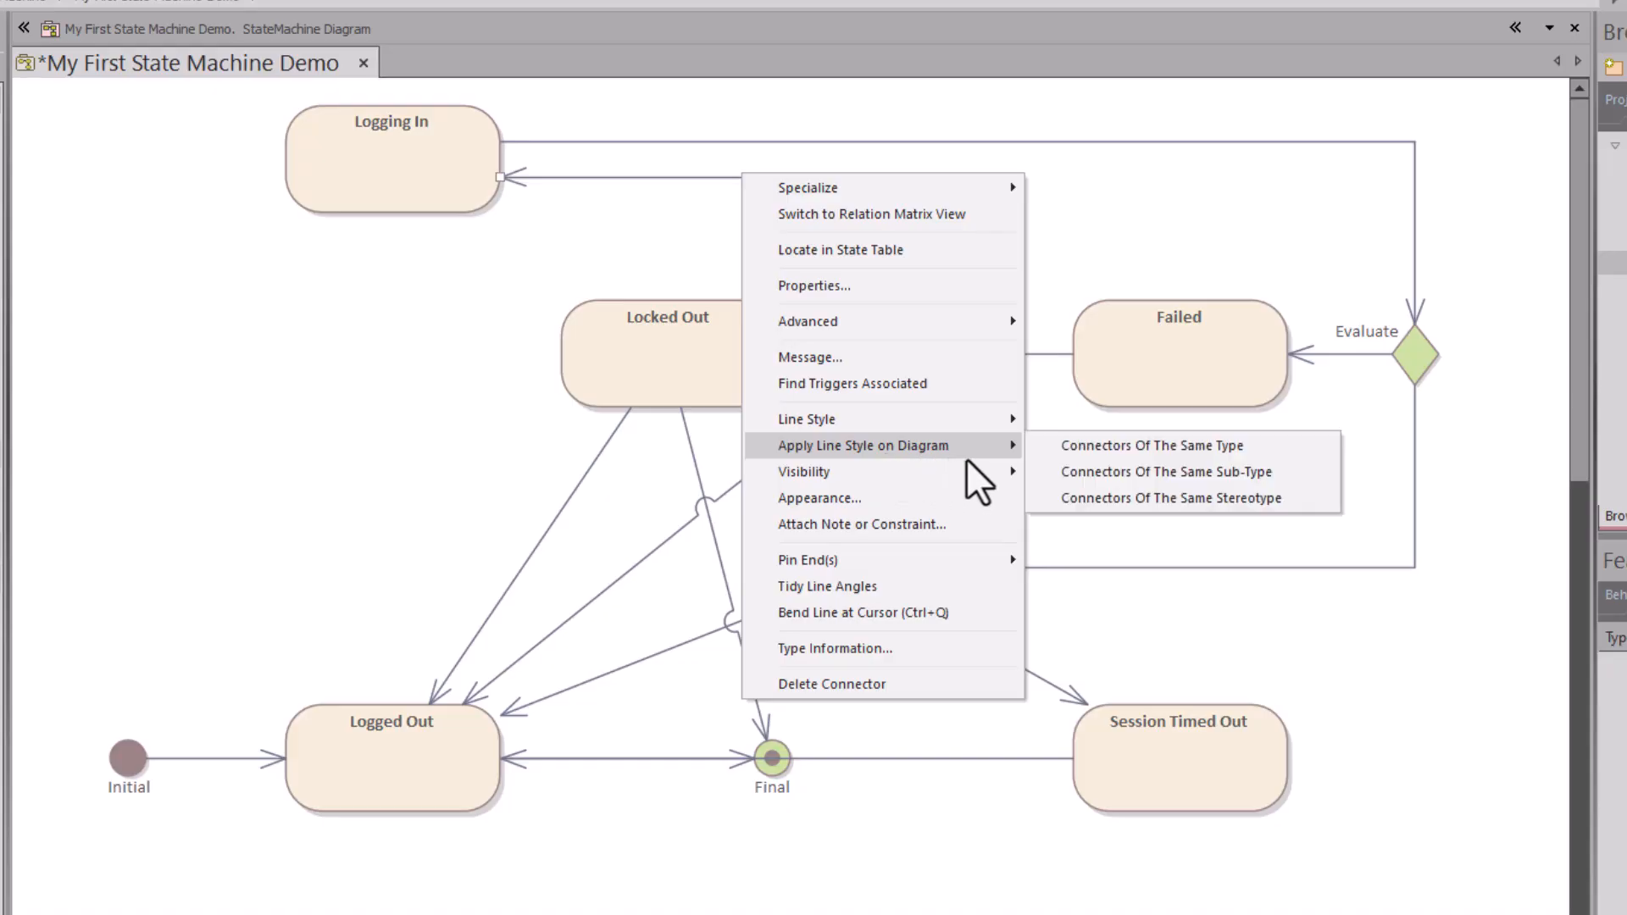
{"action": "left_click", "coordinate": [1051, 445]}
{"action": "left_click_drag", "start_coordinate": [923, 759], "coordinate": [921, 888]}
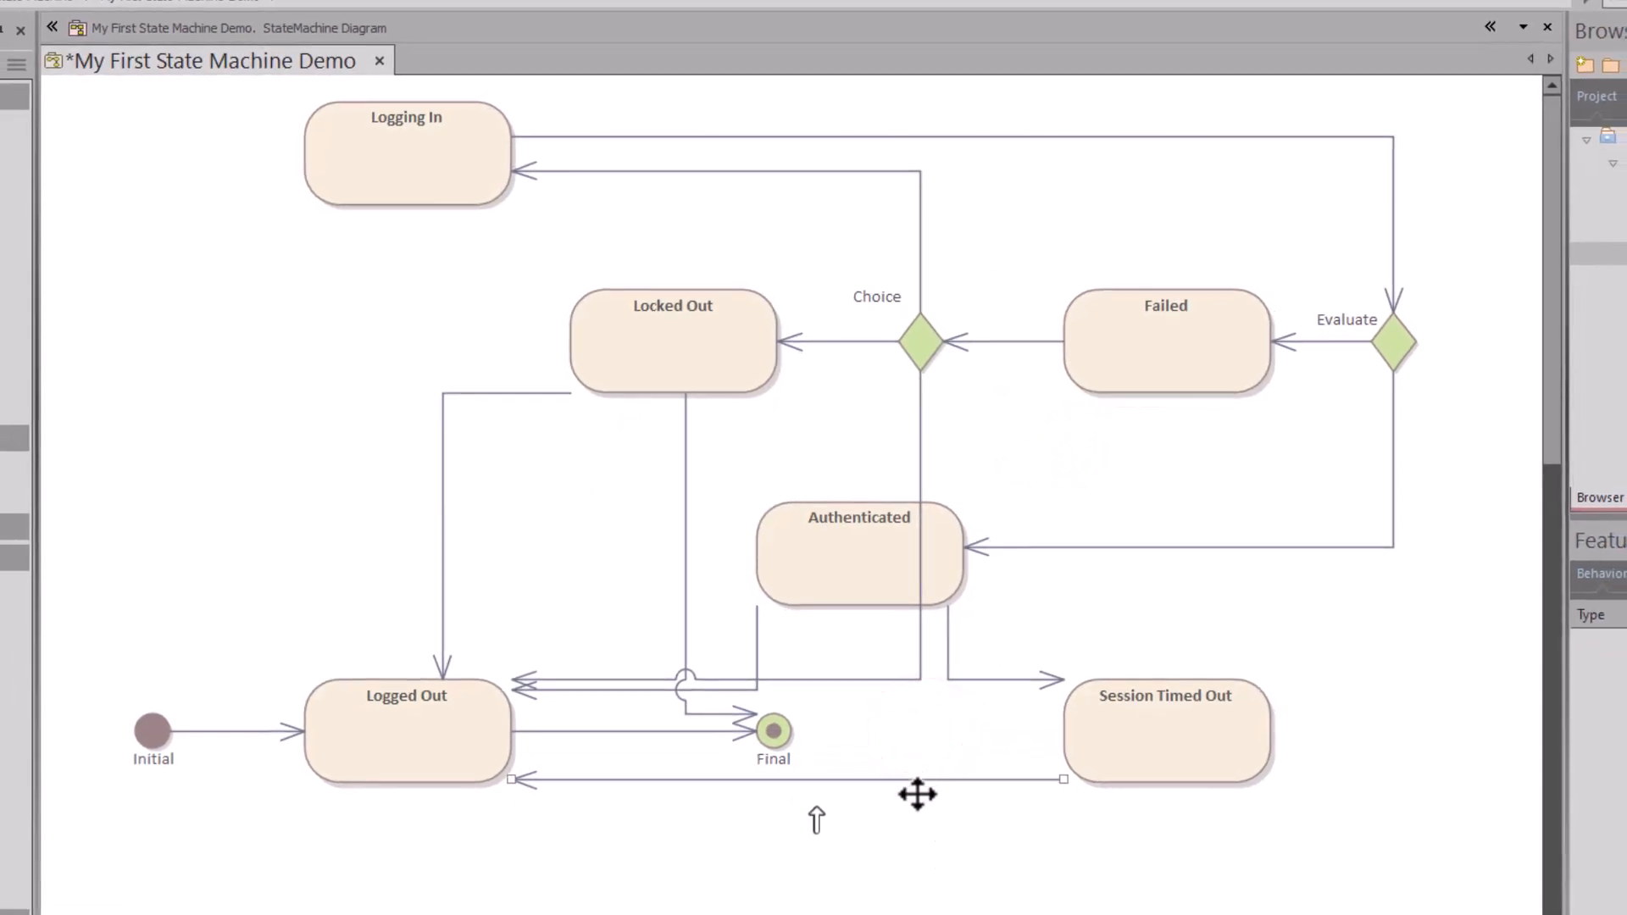
Step: Route the Session Timed Out→Logged Out line beneath the states and move Final under Locked Out
{"action": "left_click_drag", "start_coordinate": [911, 781], "coordinate": [1136, 886]}
{"action": "left_click", "coordinate": [905, 792]}
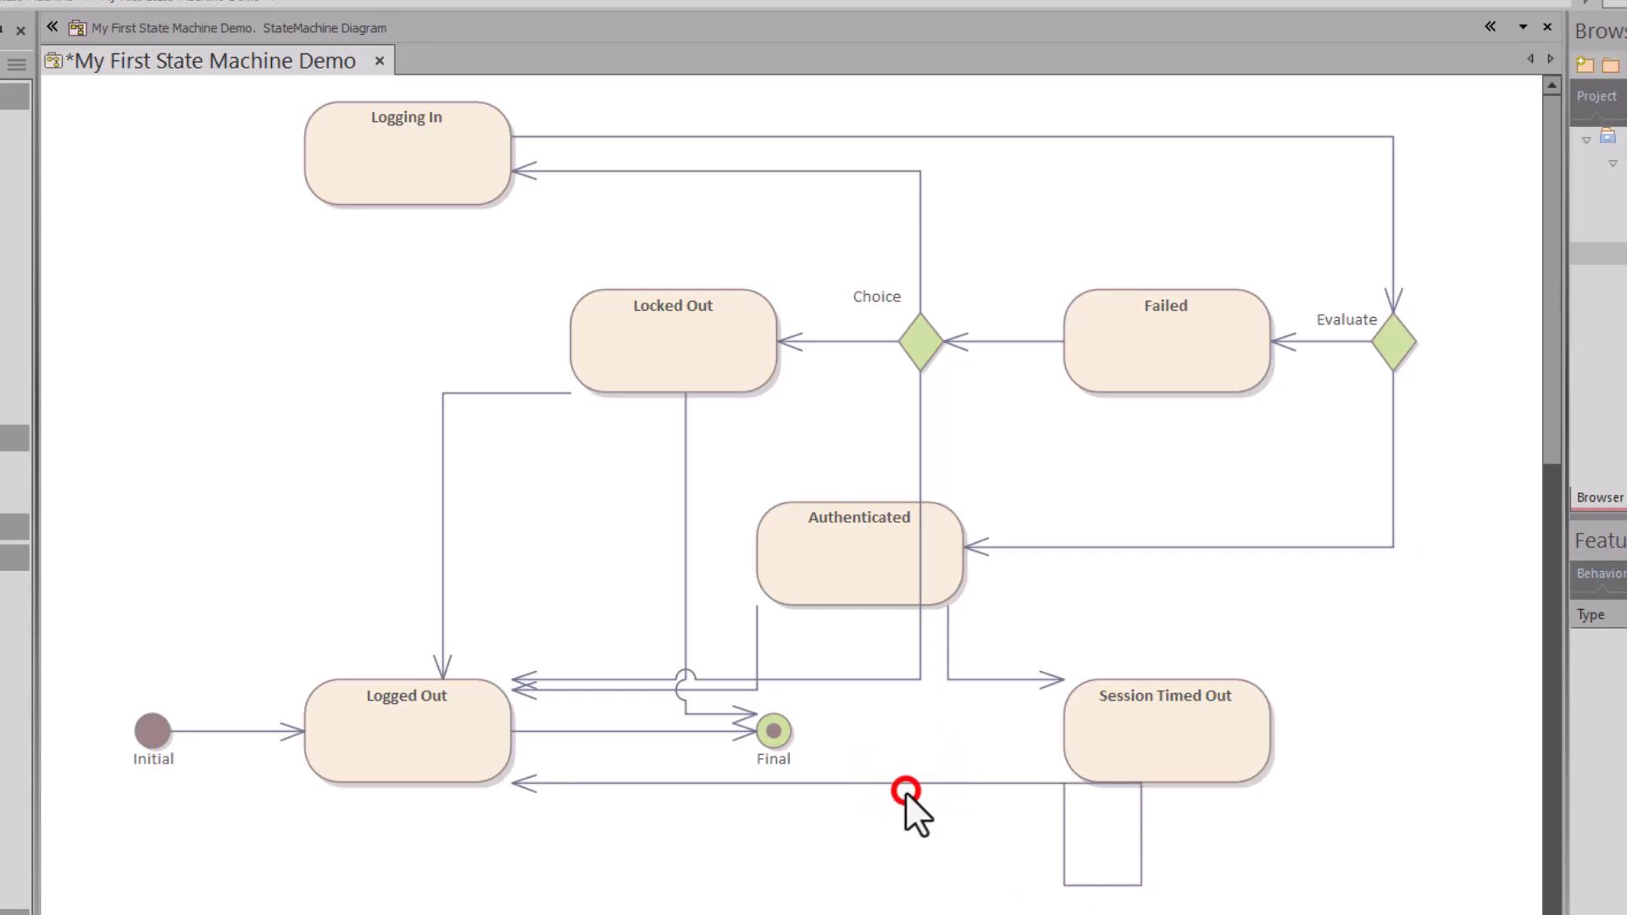
{"action": "left_click_drag", "start_coordinate": [905, 786], "coordinate": [643, 886]}
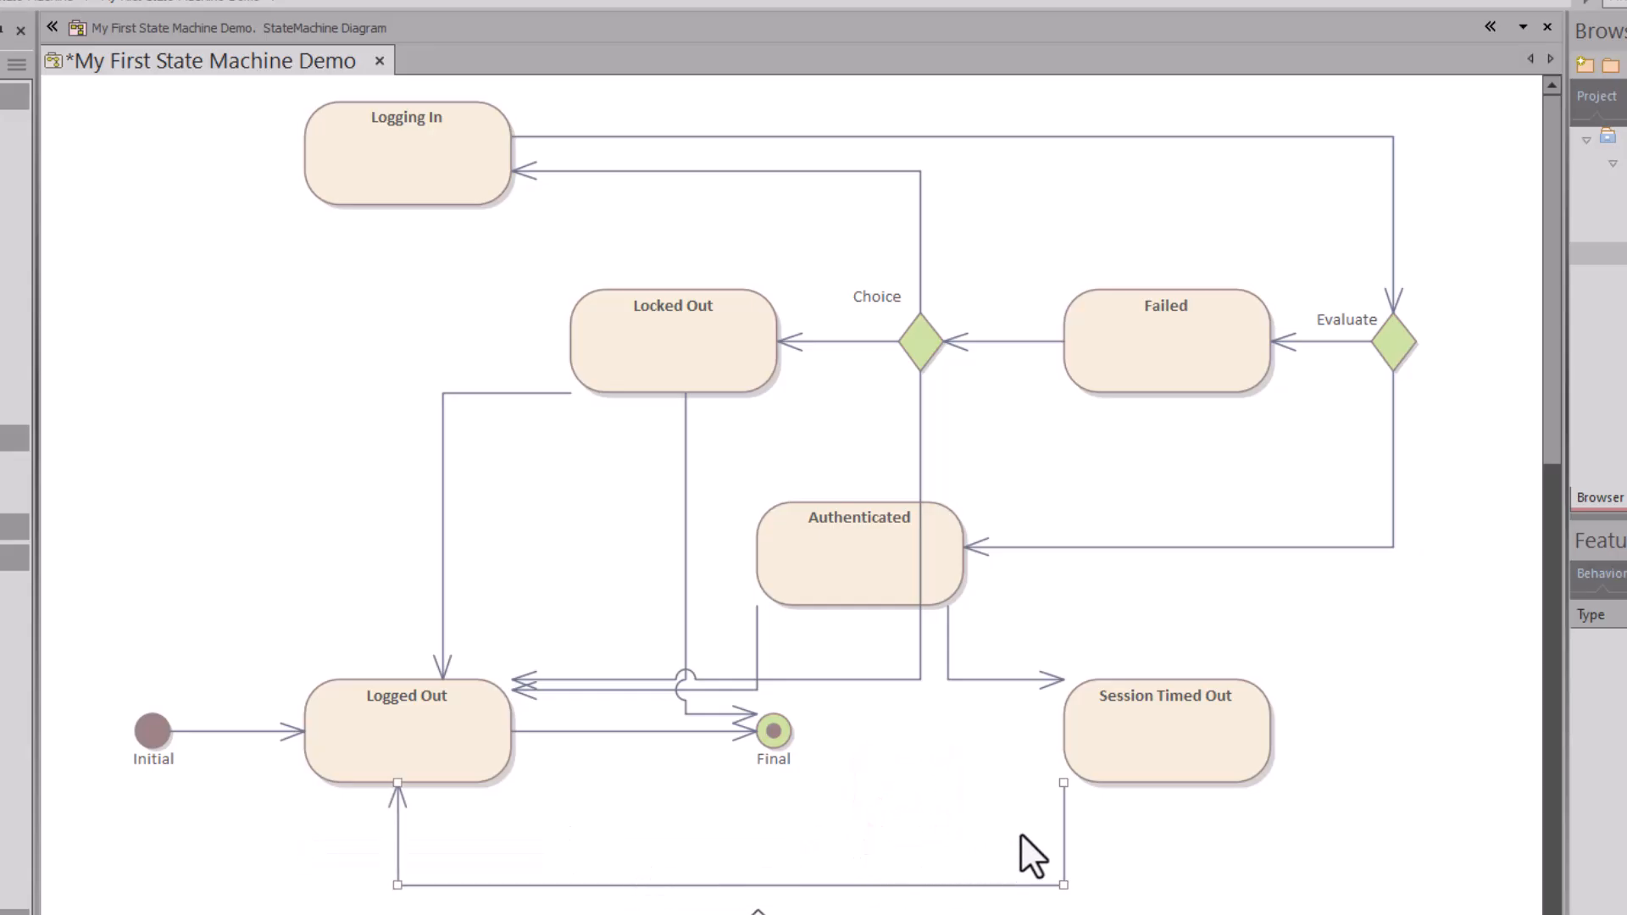
{"action": "left_click_drag", "start_coordinate": [1054, 829], "coordinate": [1123, 824]}
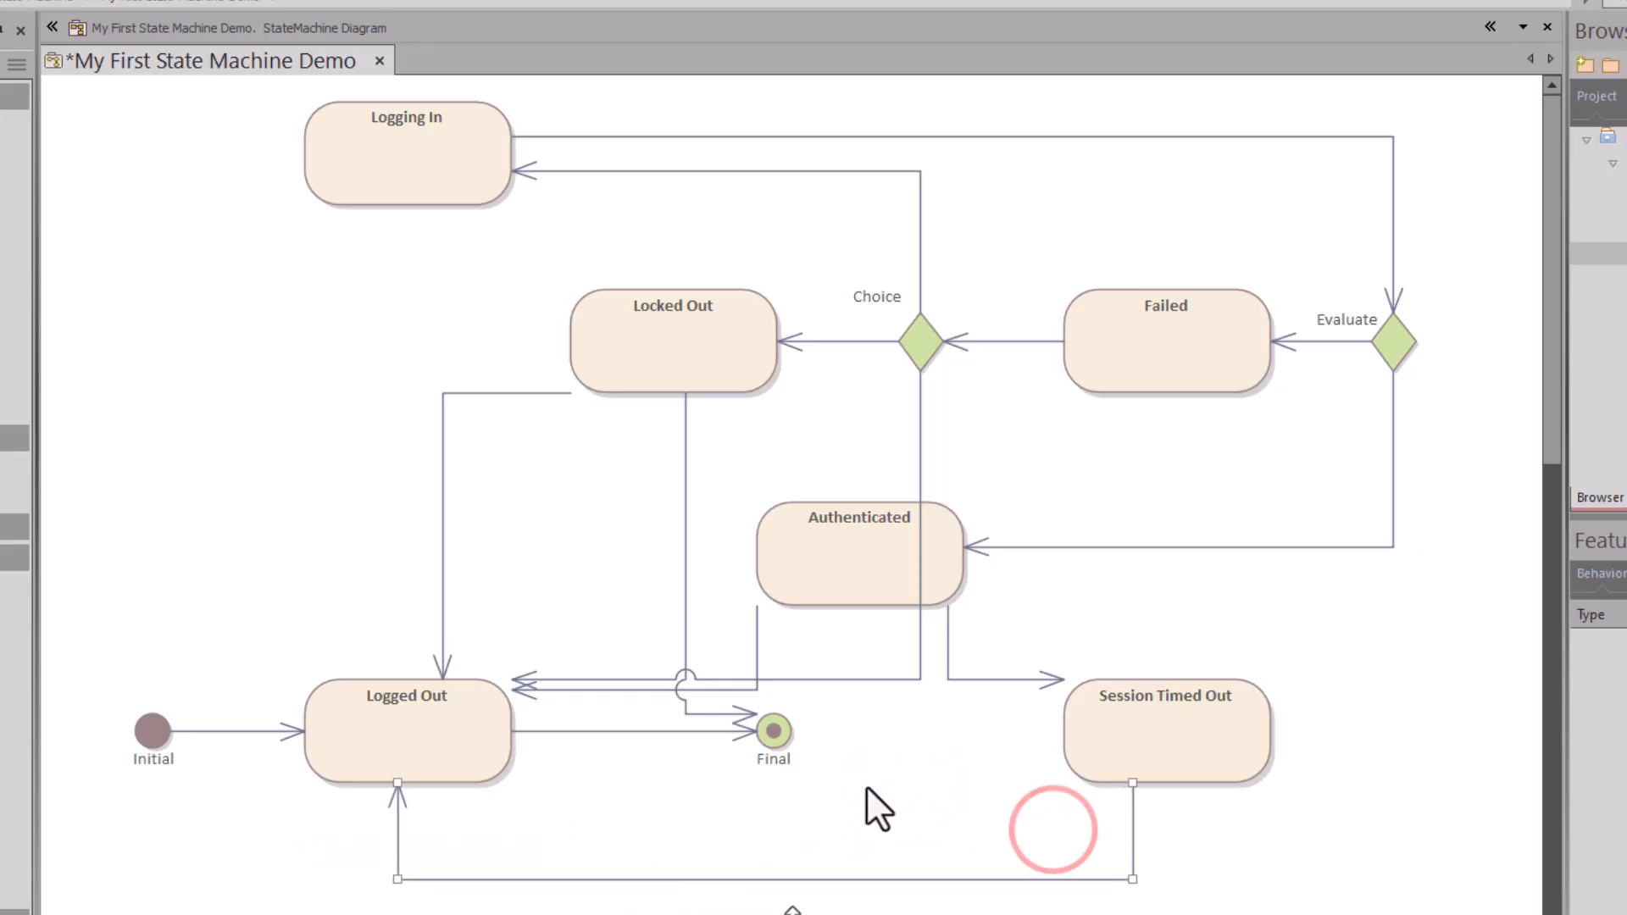
{"action": "left_click_drag", "start_coordinate": [774, 731], "coordinate": [765, 755]}
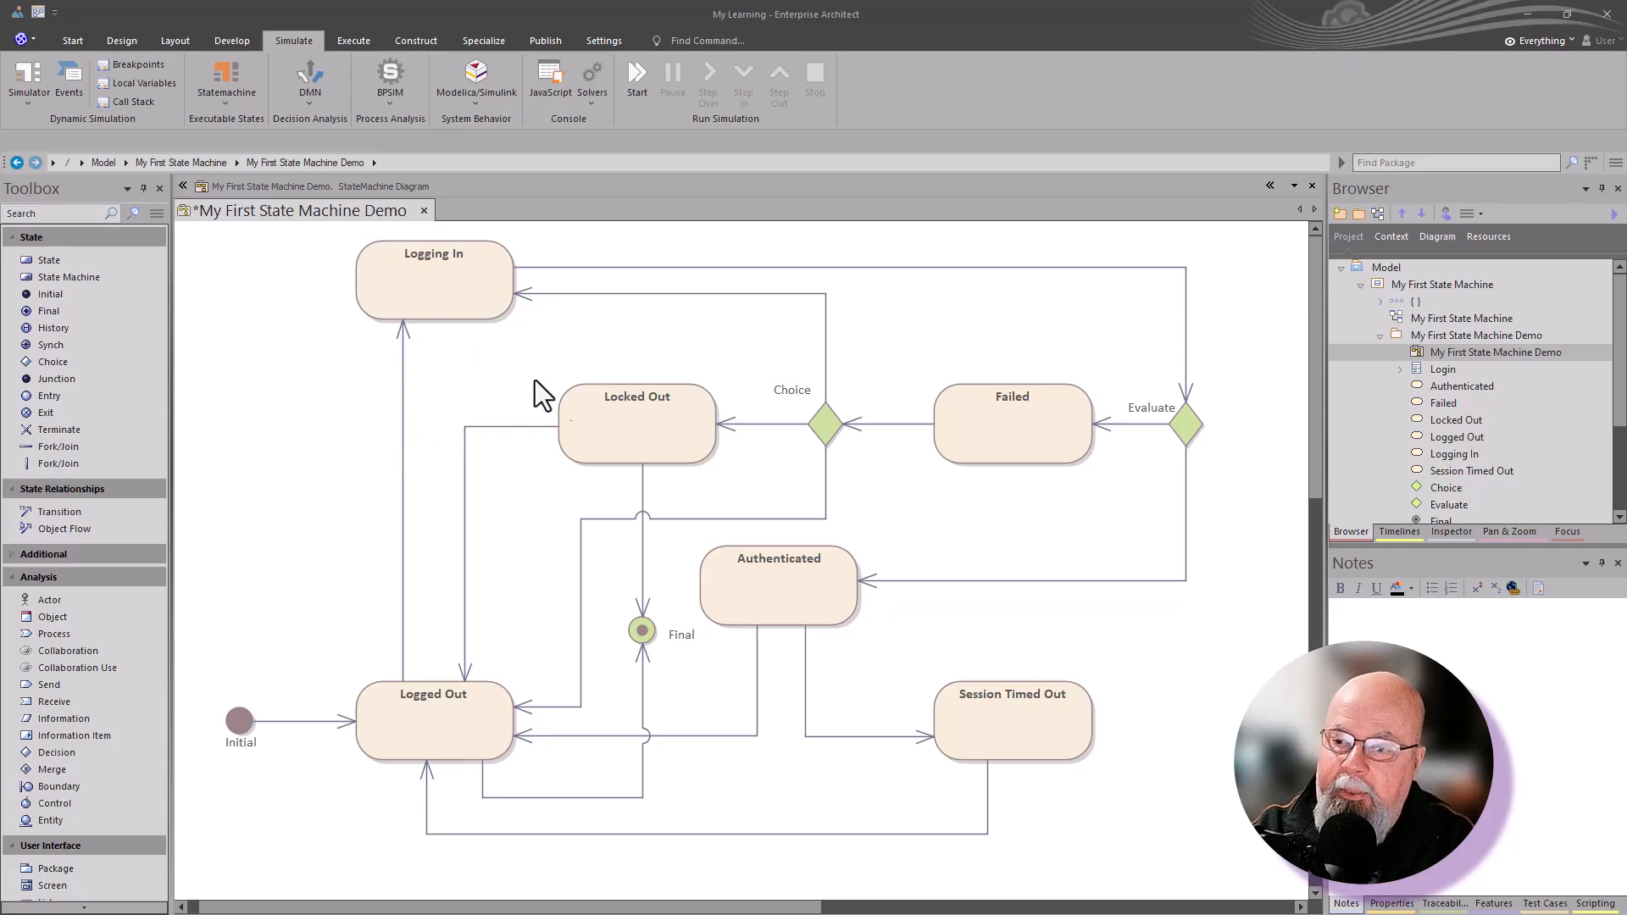
Step: Run an interpreted simulation of the state machine, choosing the Logged Out --> Final branch
{"action": "right_click", "coordinate": [286, 396]}
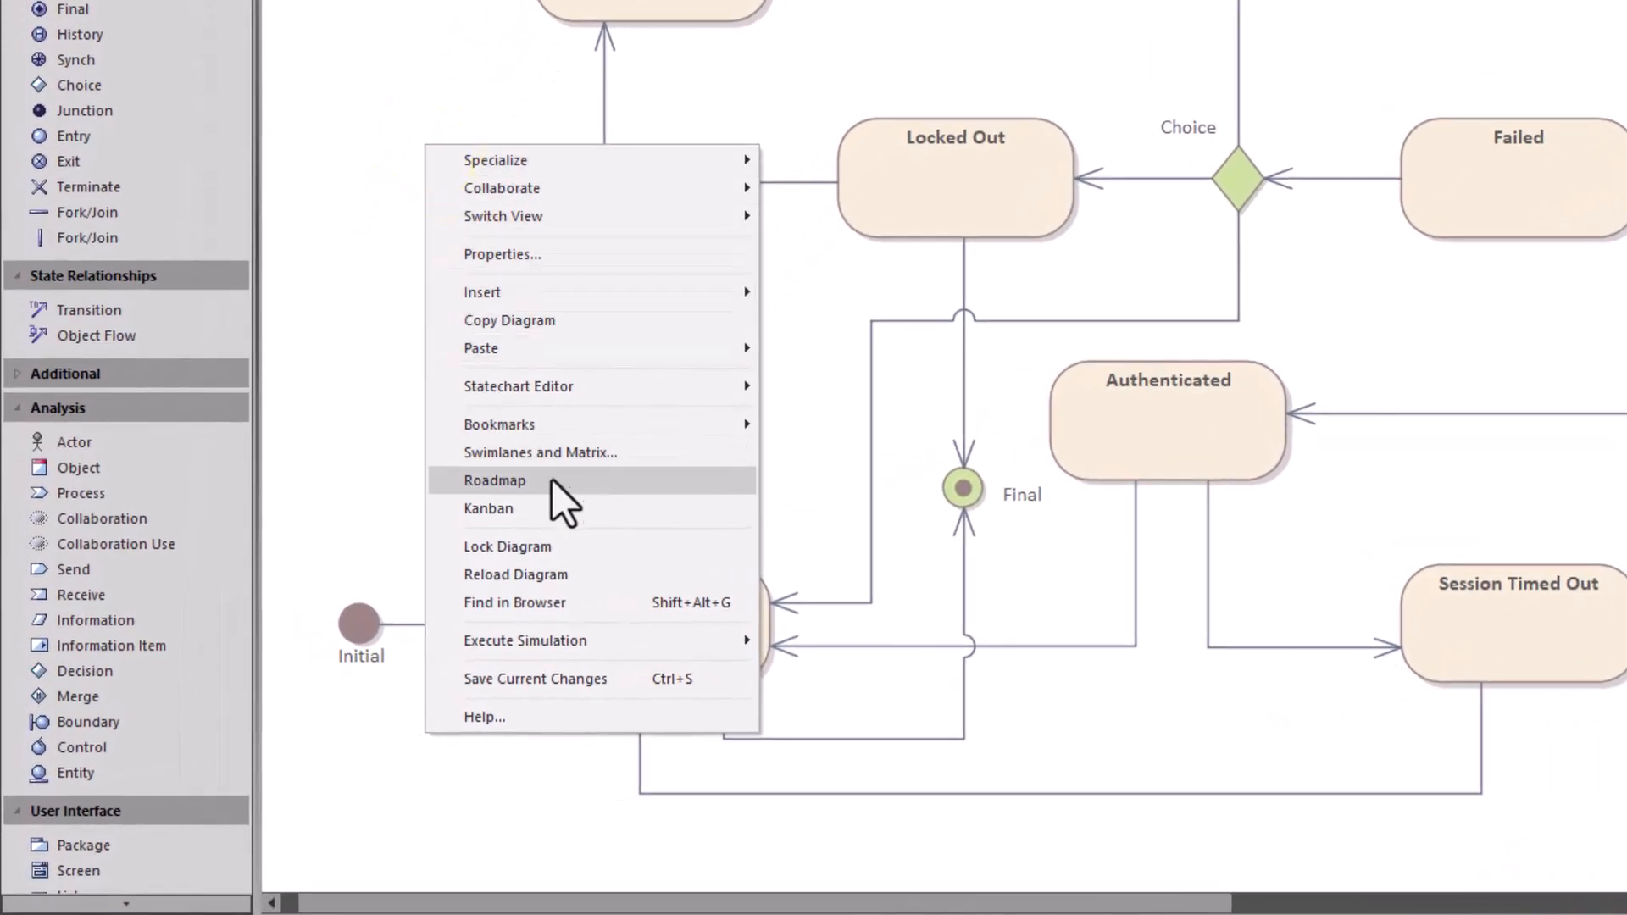
{"action": "mouse_move", "coordinate": [505, 643]}
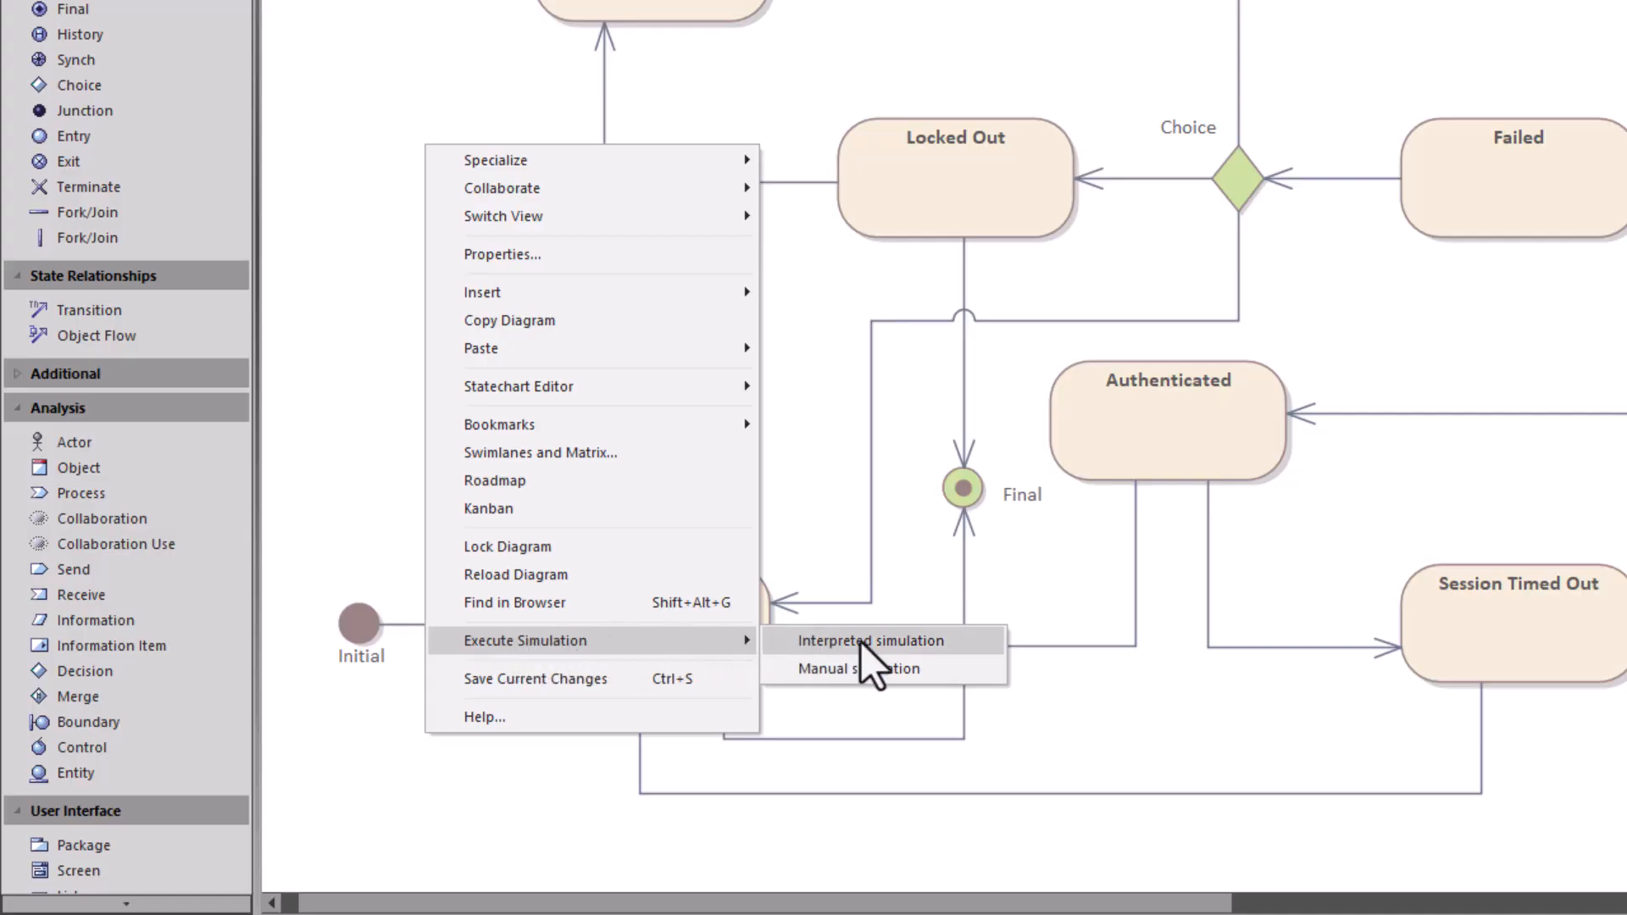
{"action": "left_click", "coordinate": [856, 668]}
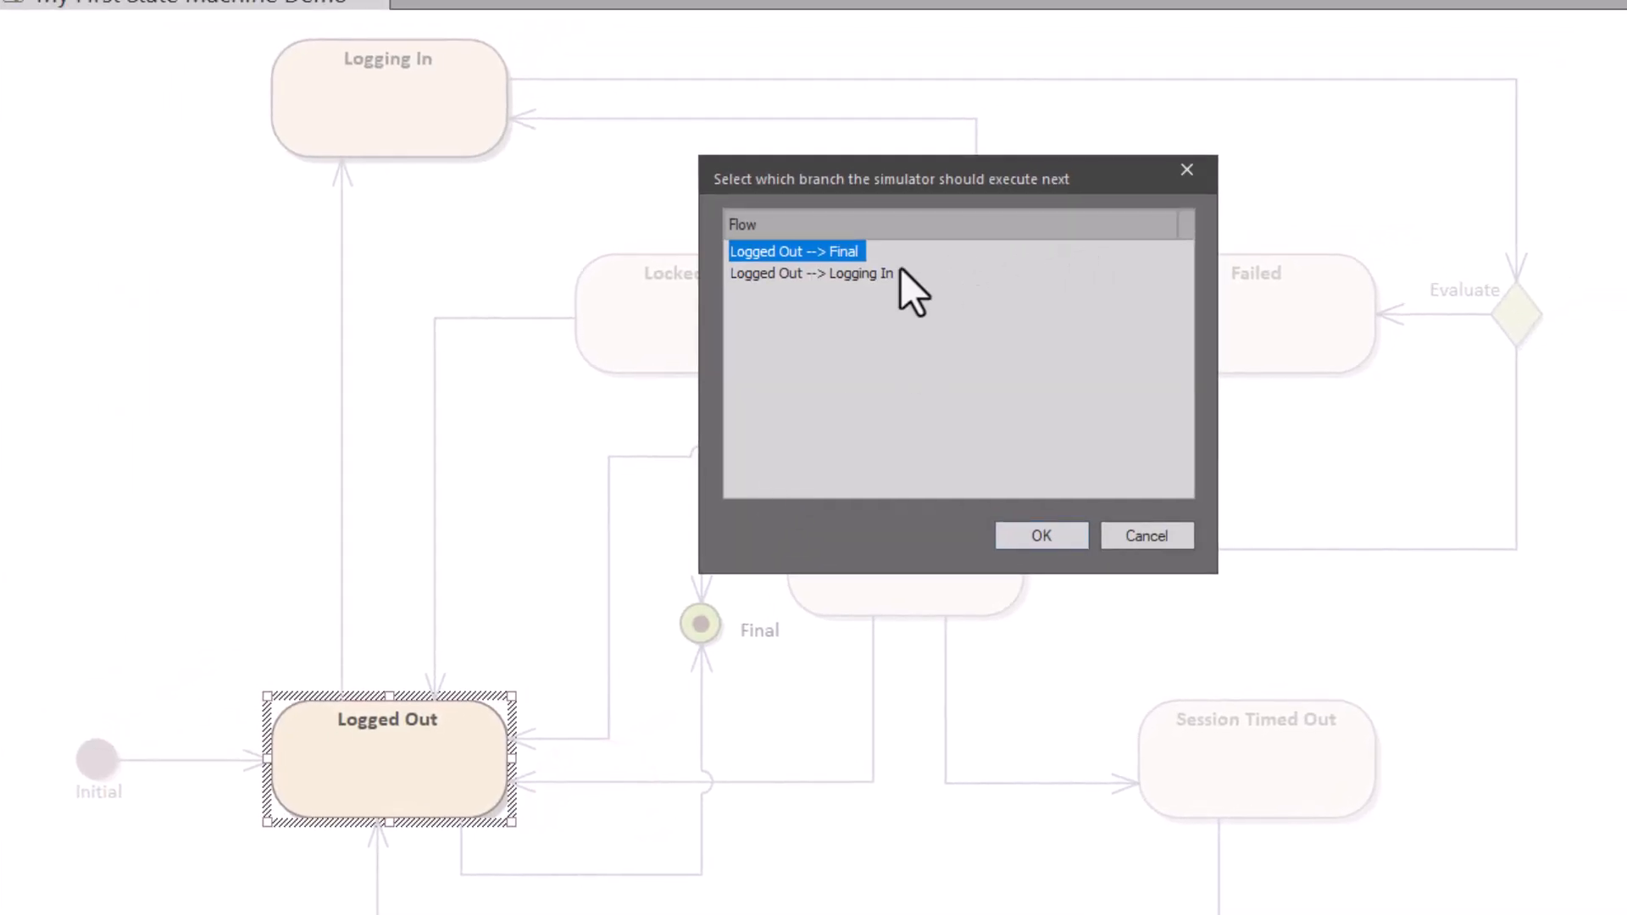
{"action": "left_click", "coordinate": [1001, 532]}
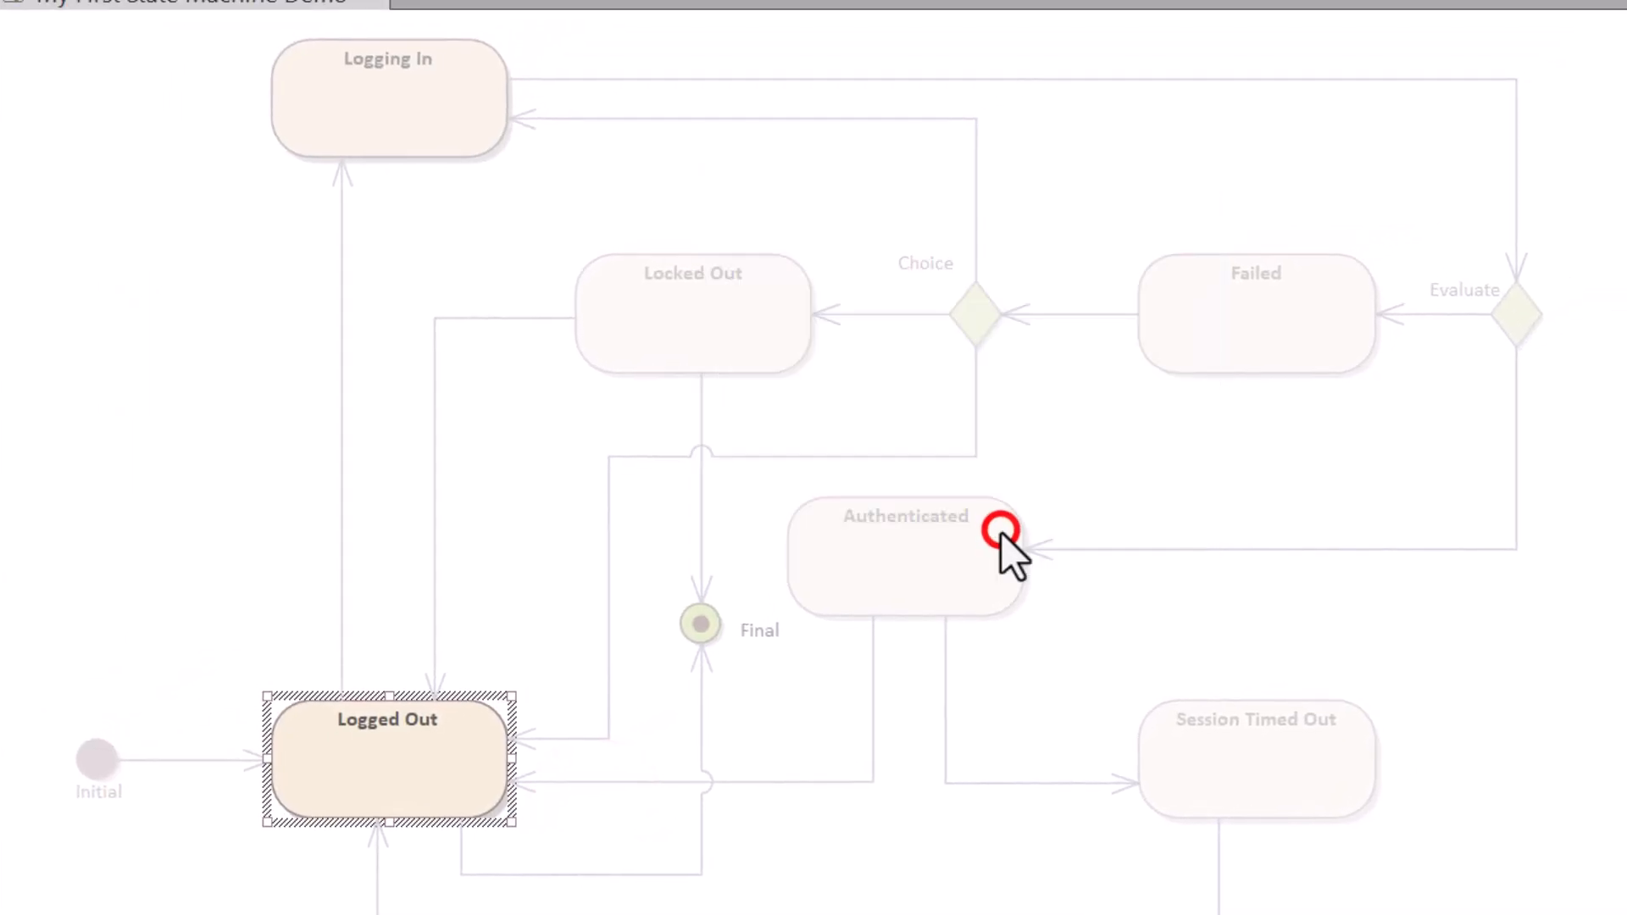